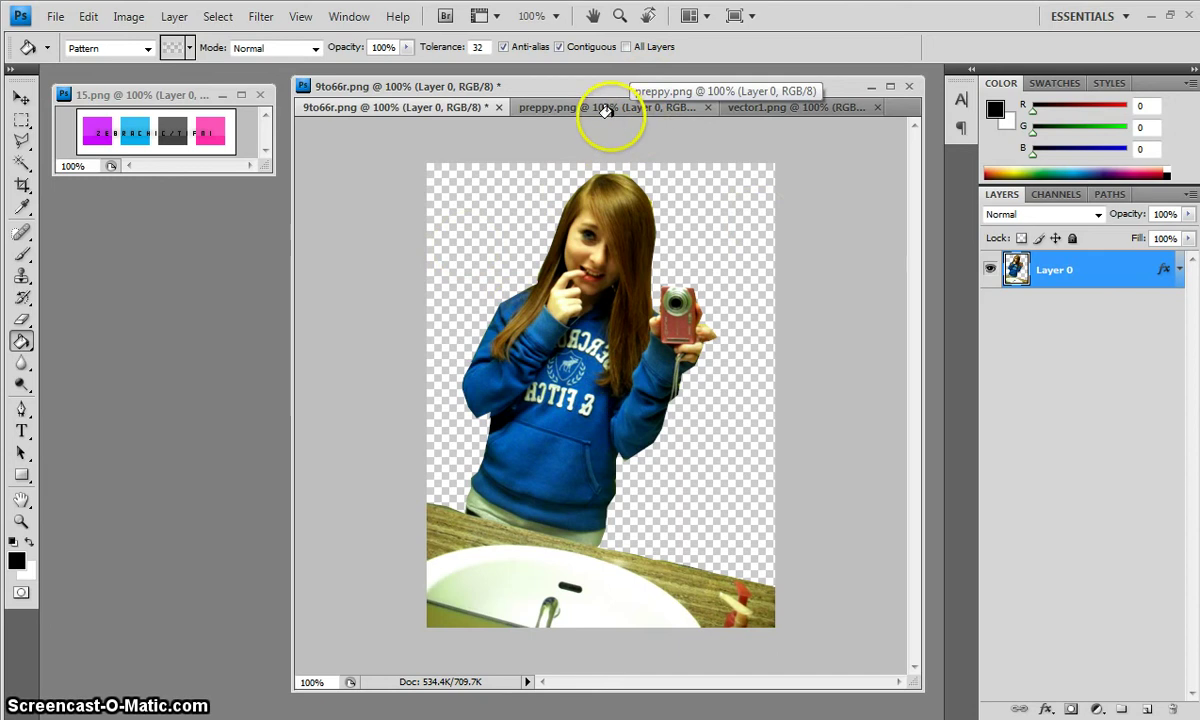
Step: Outline the star cluster in preppy.png with the Polygonal Lasso tool
click(610, 104)
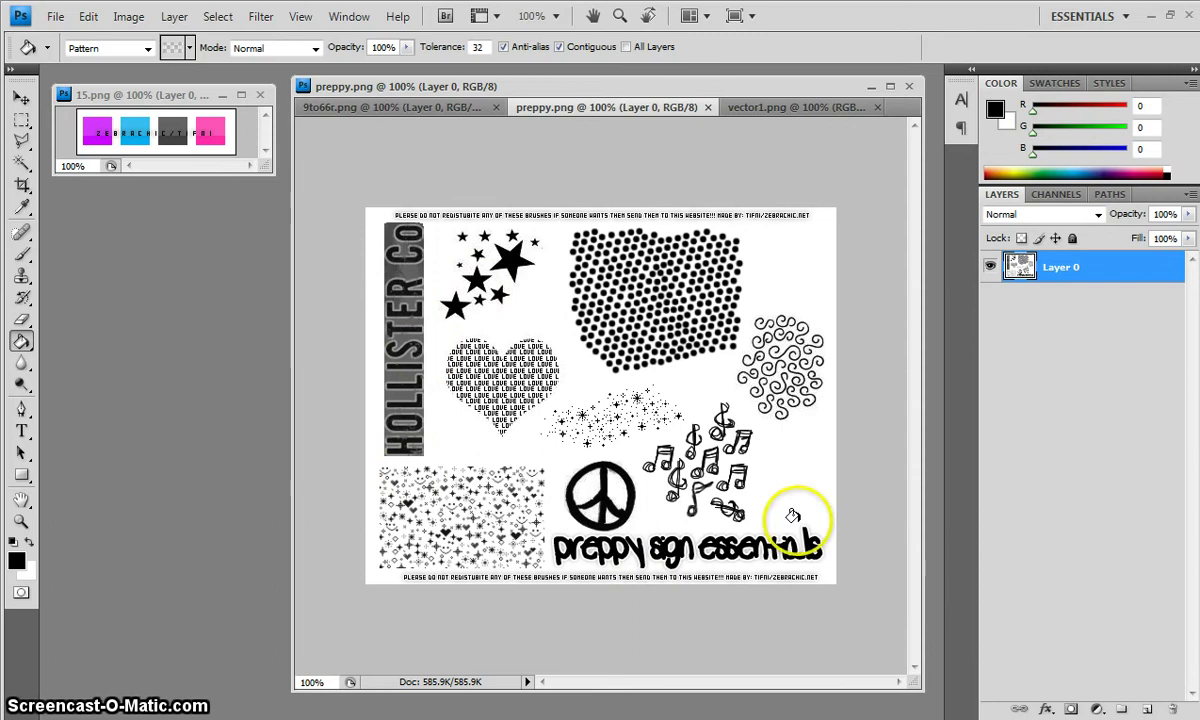
click(21, 141)
drag(523, 306, 525, 308)
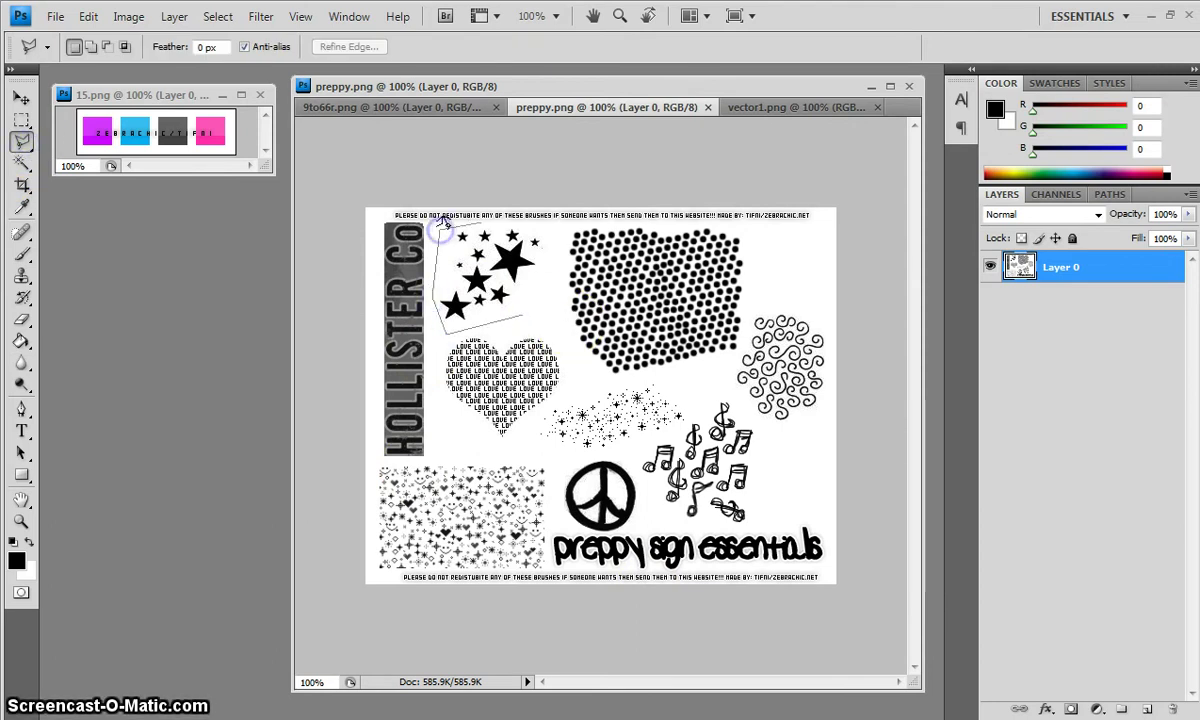
drag(553, 260, 555, 254)
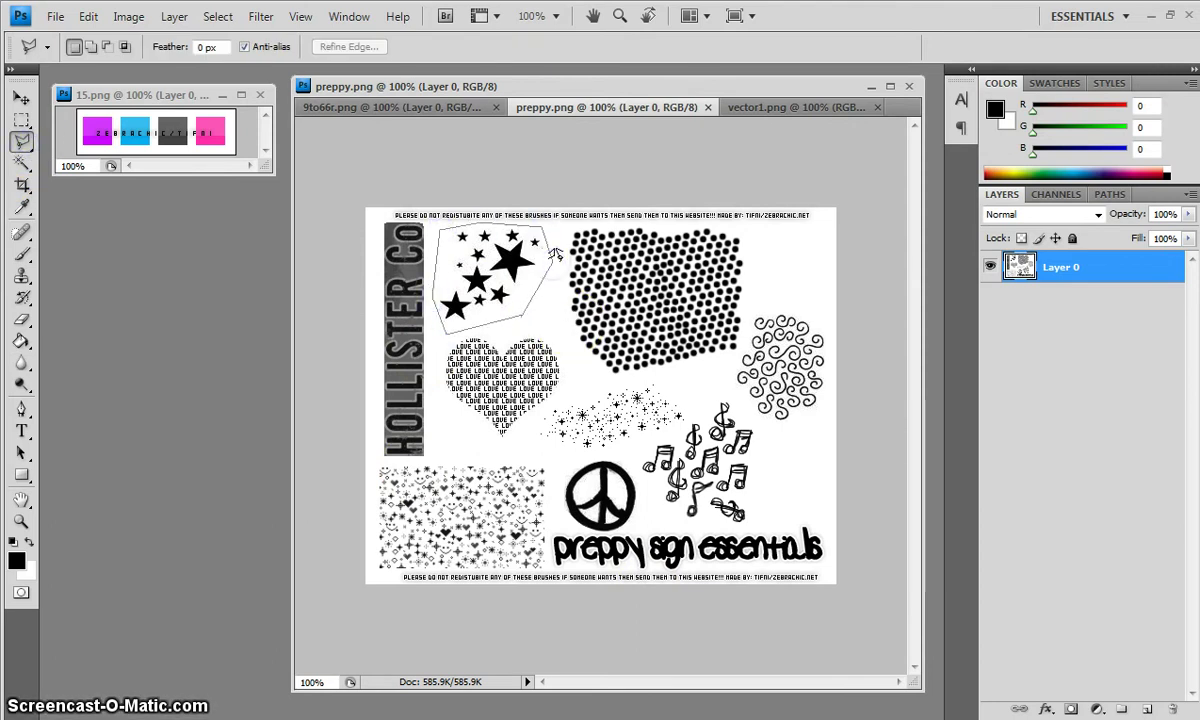
drag(531, 305, 525, 309)
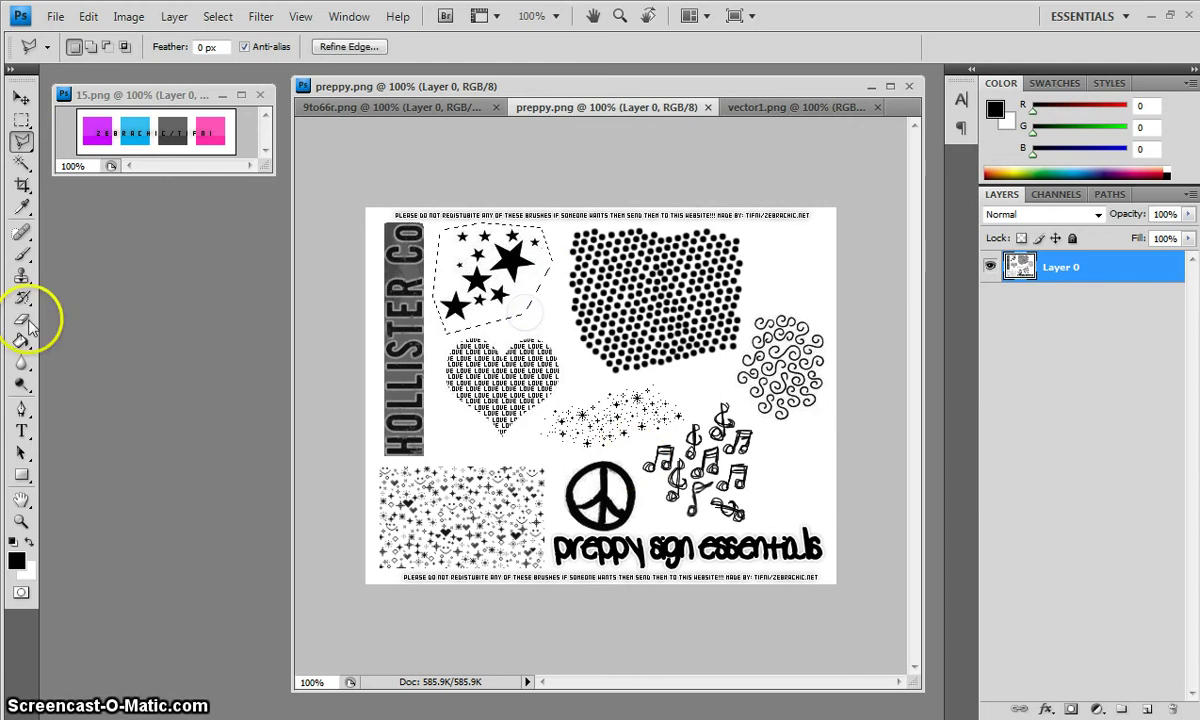
Step: Define the selected stars as a brush preset with the suggested name and clear the selection
click(88, 18)
click(177, 444)
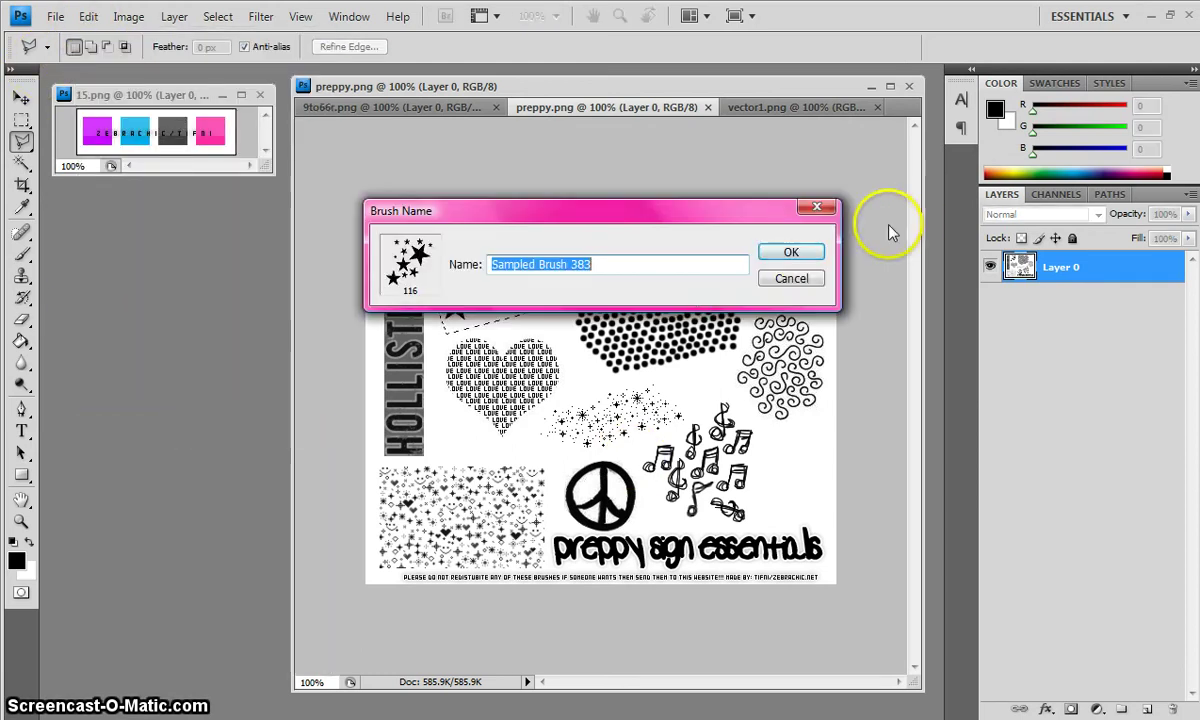
click(791, 251)
right_click(512, 272)
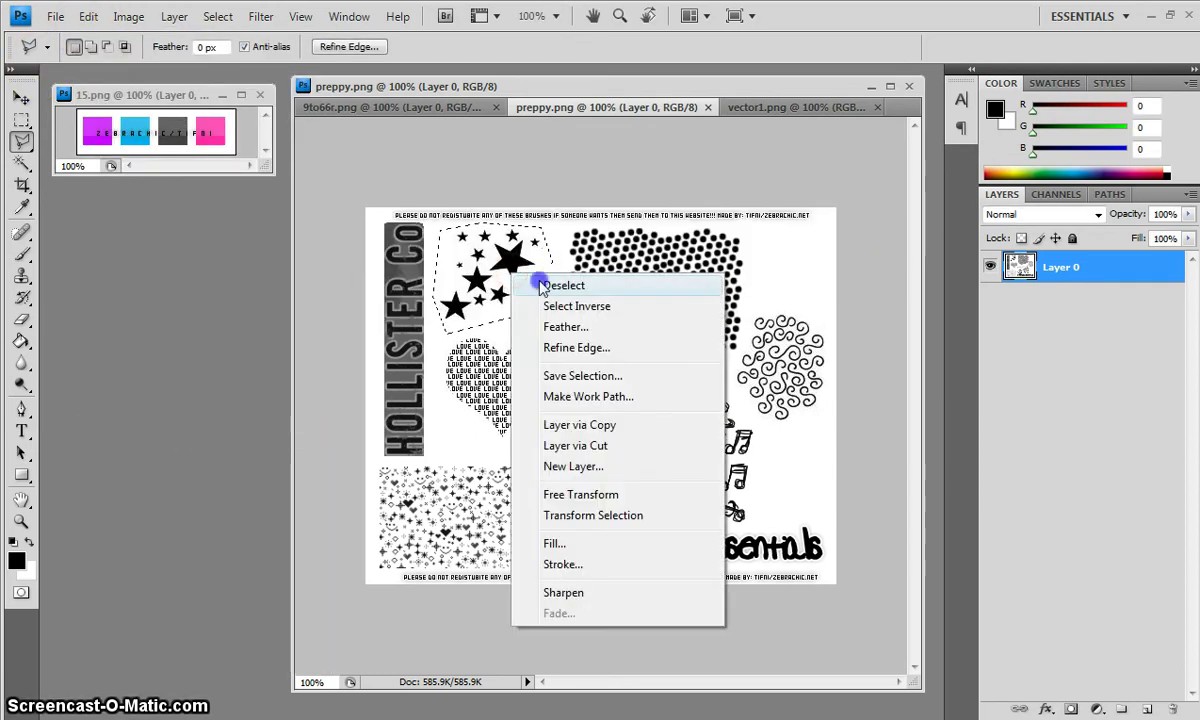
click(541, 286)
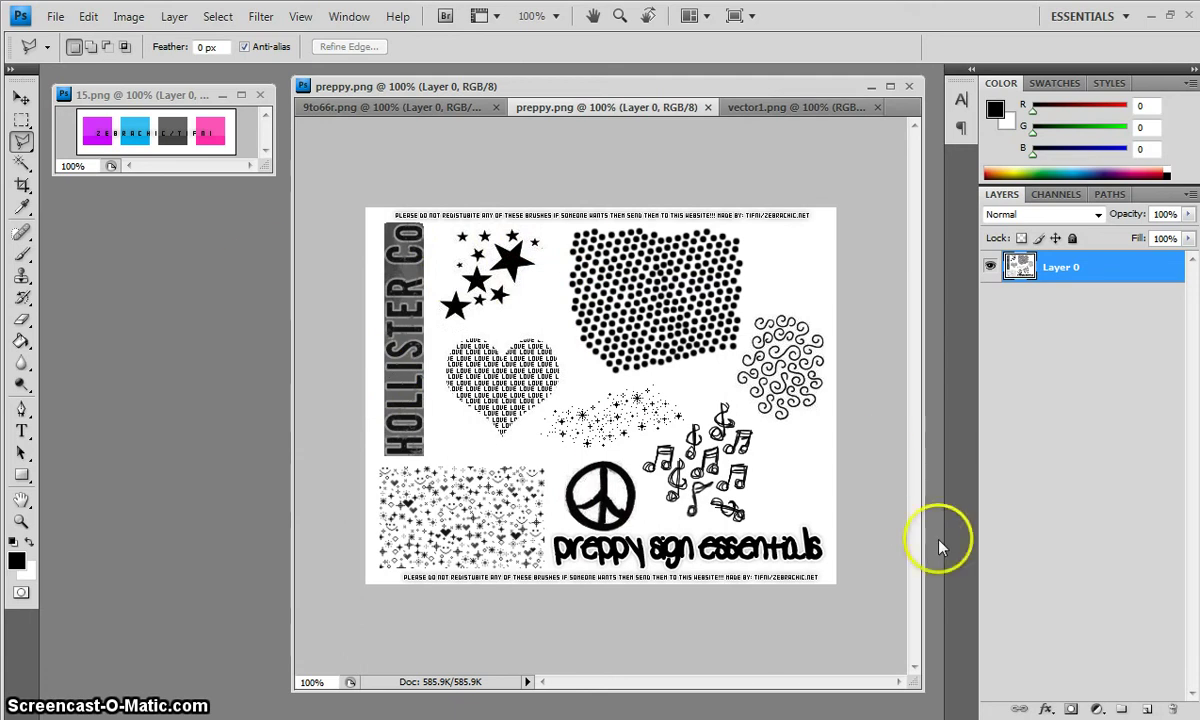
Step: In vector1.png, erase the central "vector1" lettering with an elliptical marquee selection and deselect
click(755, 108)
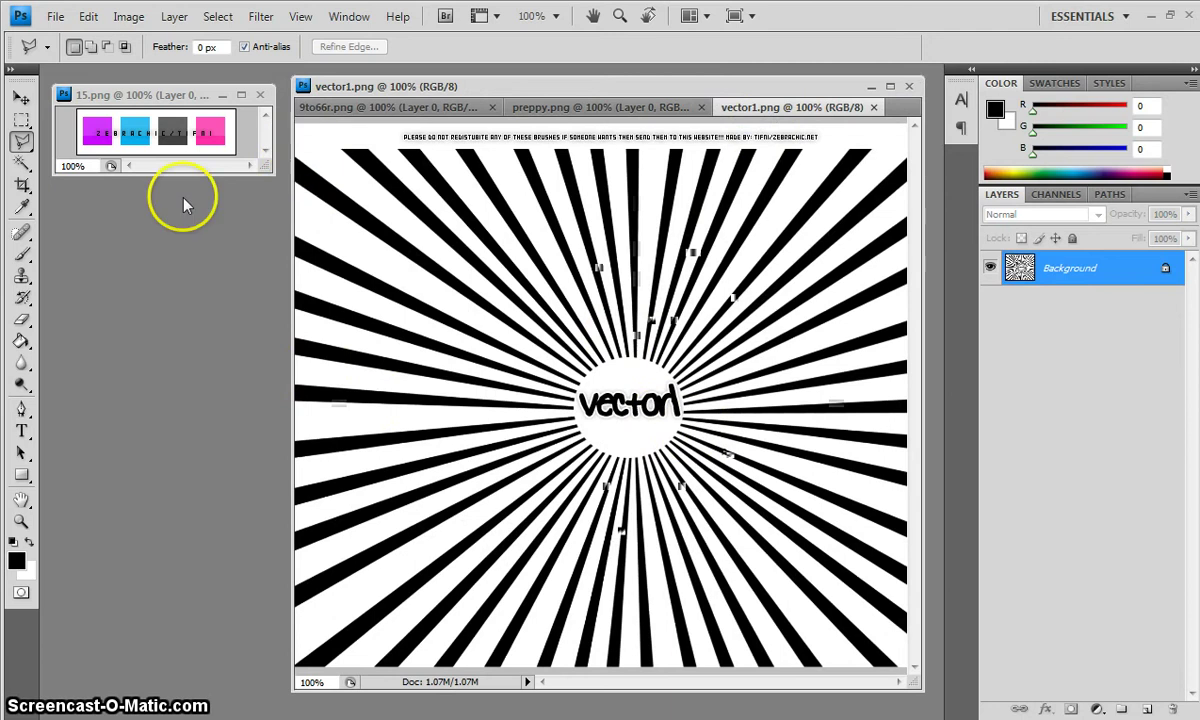
click(21, 119)
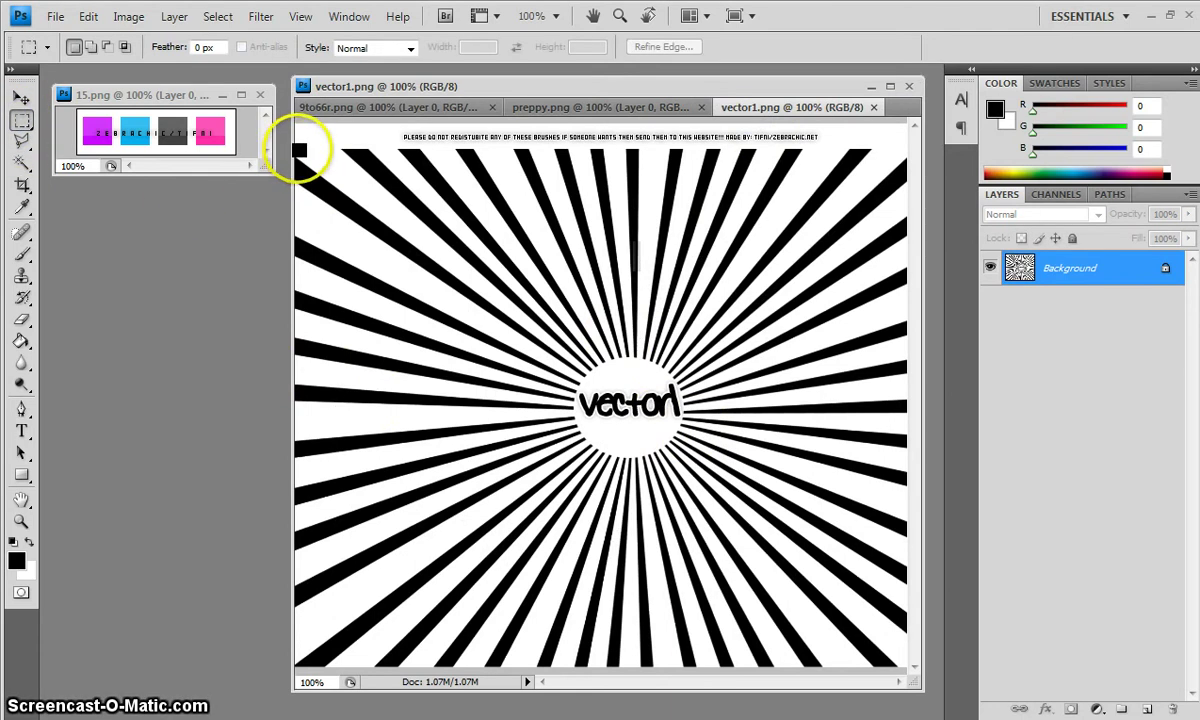
click(21, 119)
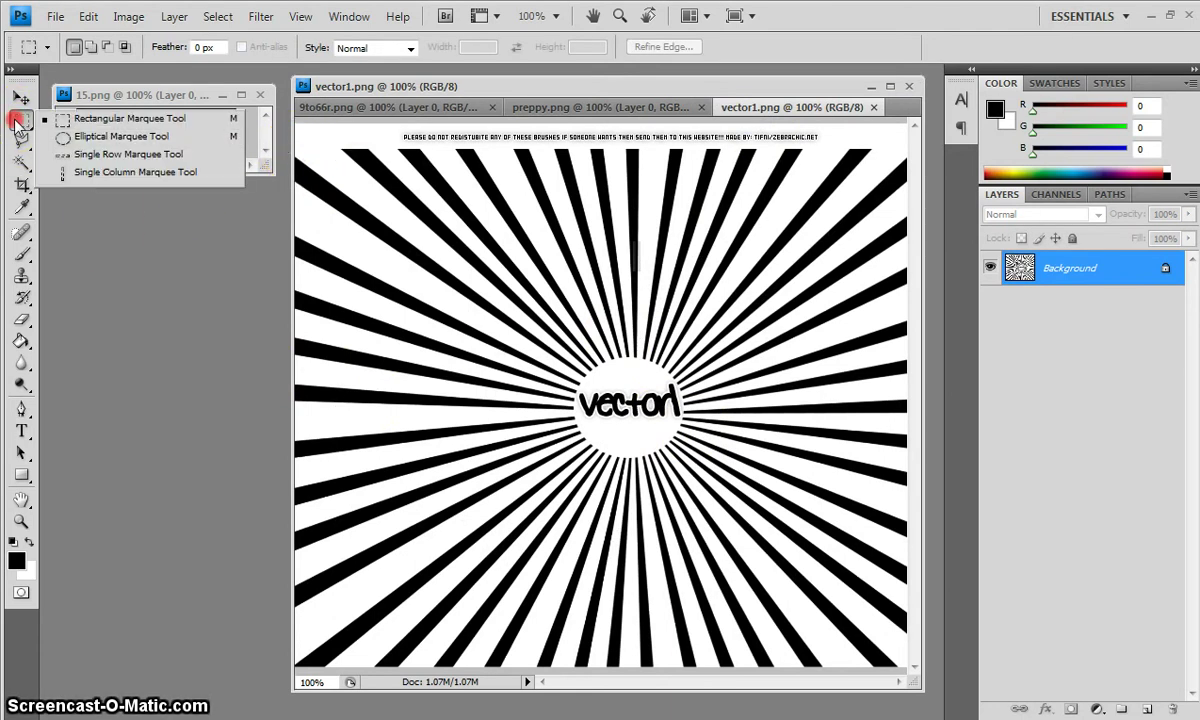
click(110, 142)
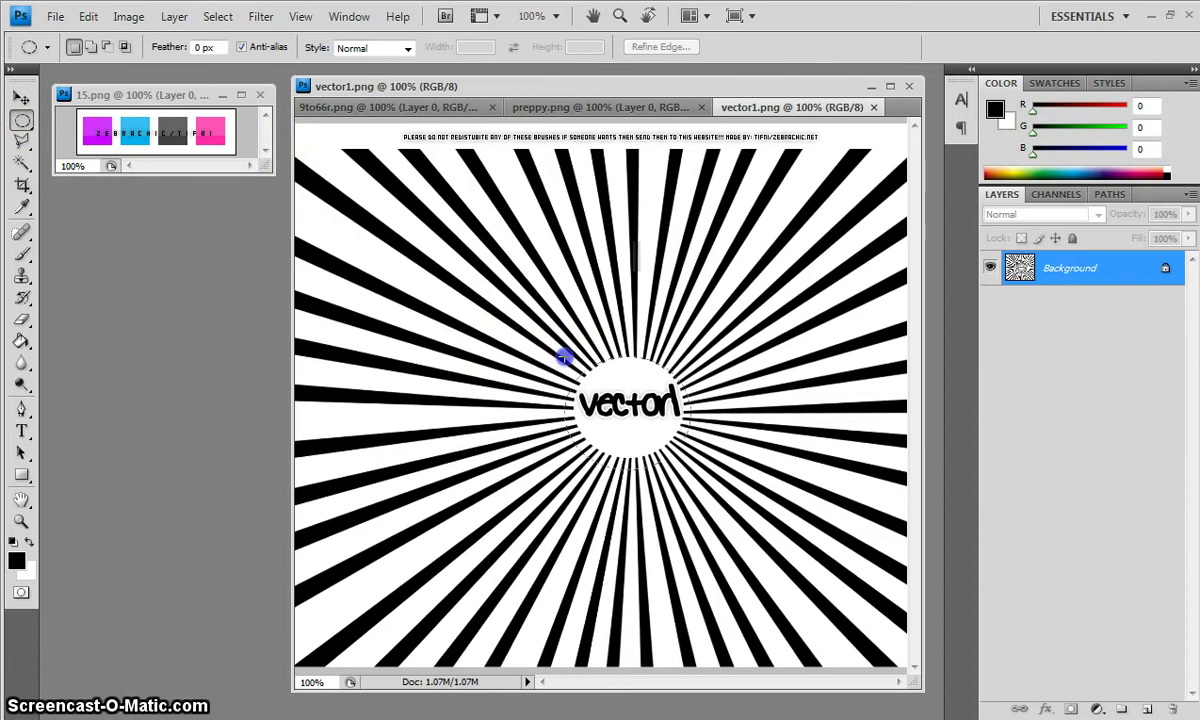
drag(563, 357, 684, 461)
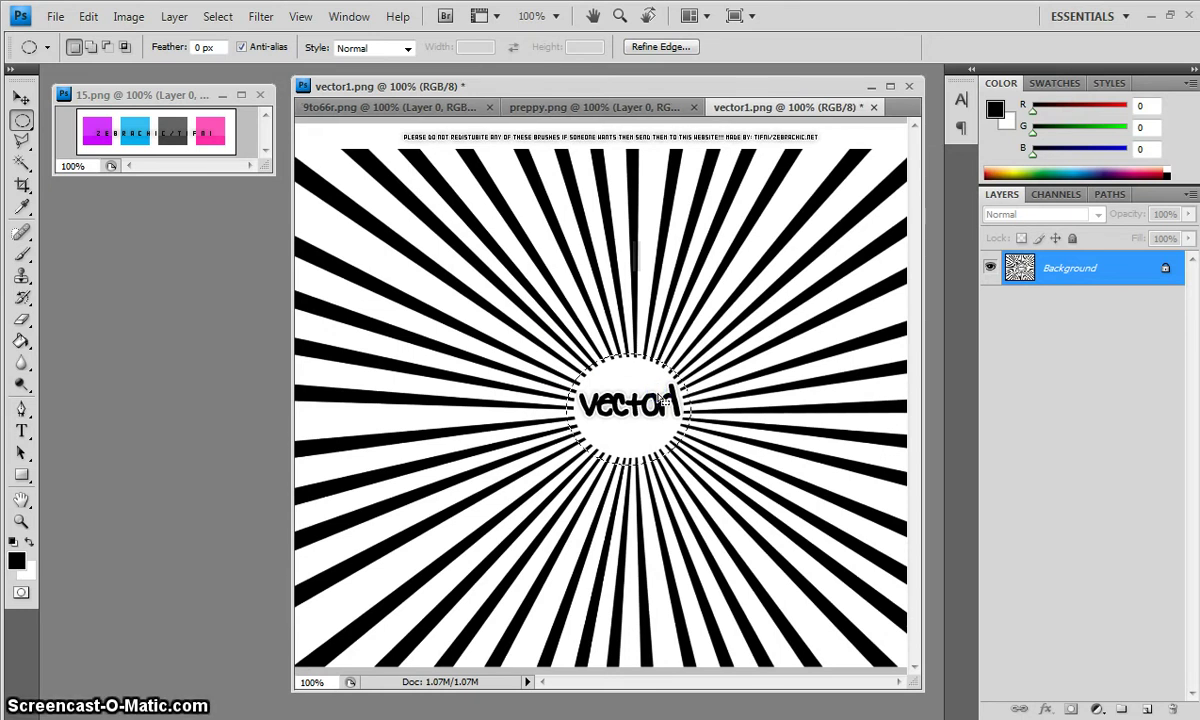
right_click(622, 400)
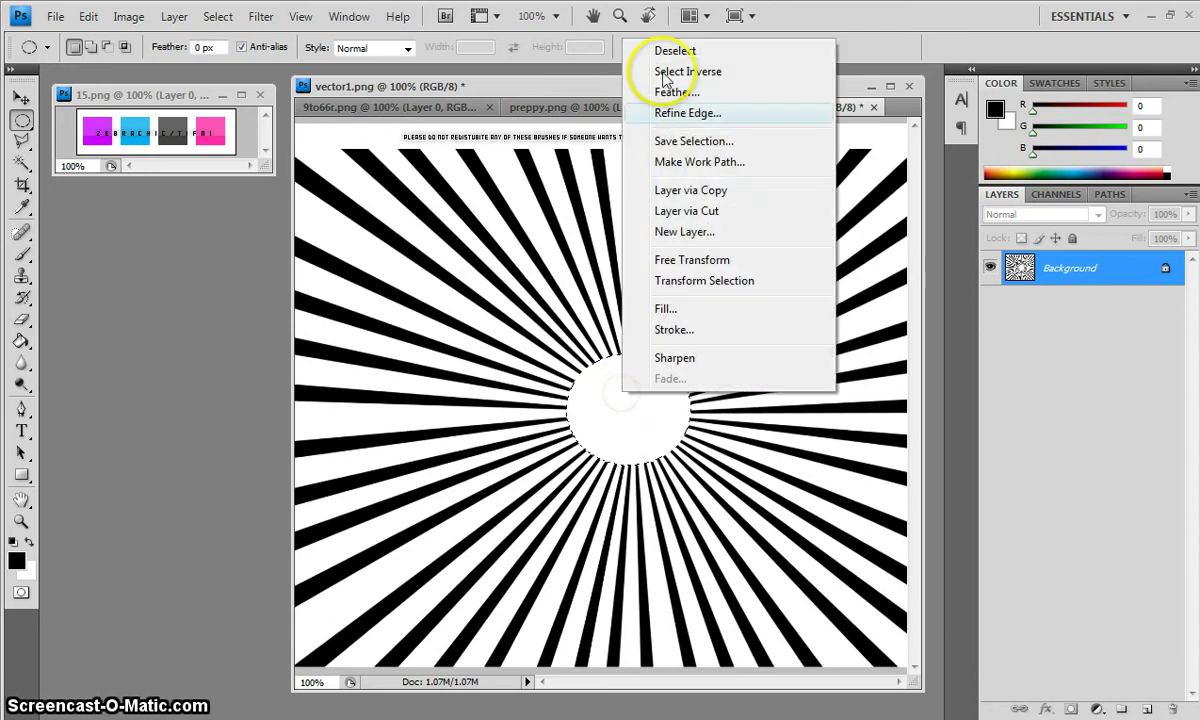
click(645, 46)
Step: Select the whole sunburst below the credit line with the Rectangular Marquee tool, ready for defining a brush preset
click(21, 119)
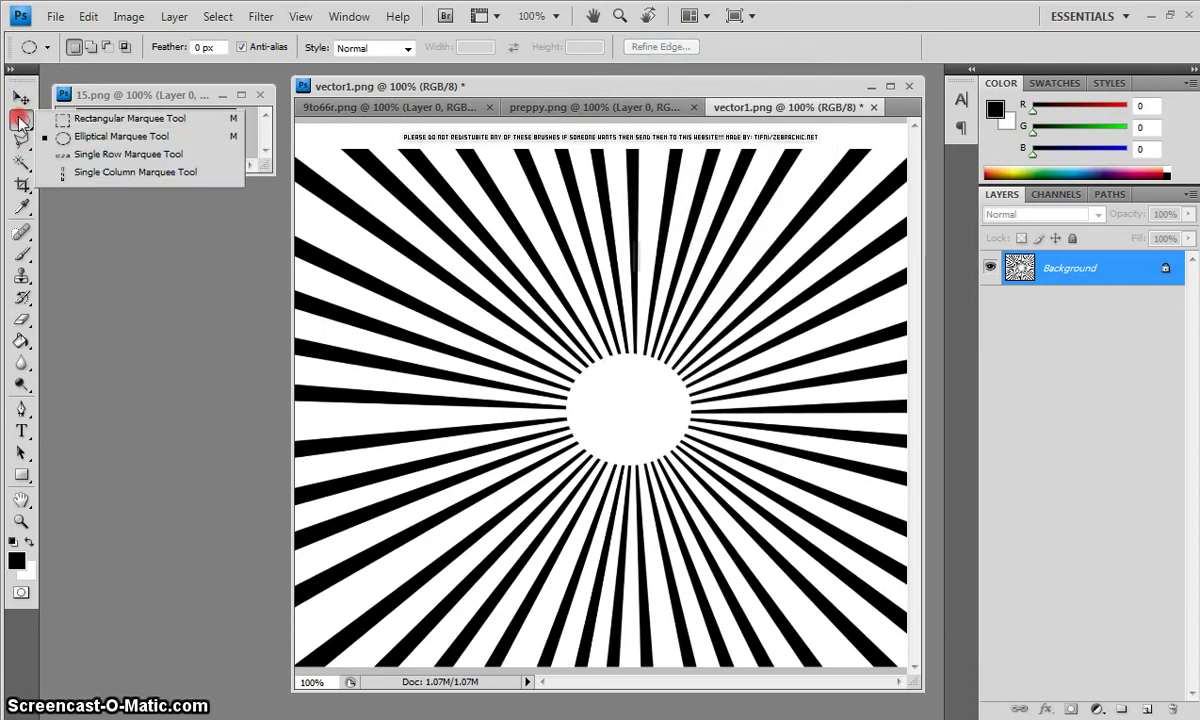
click(80, 100)
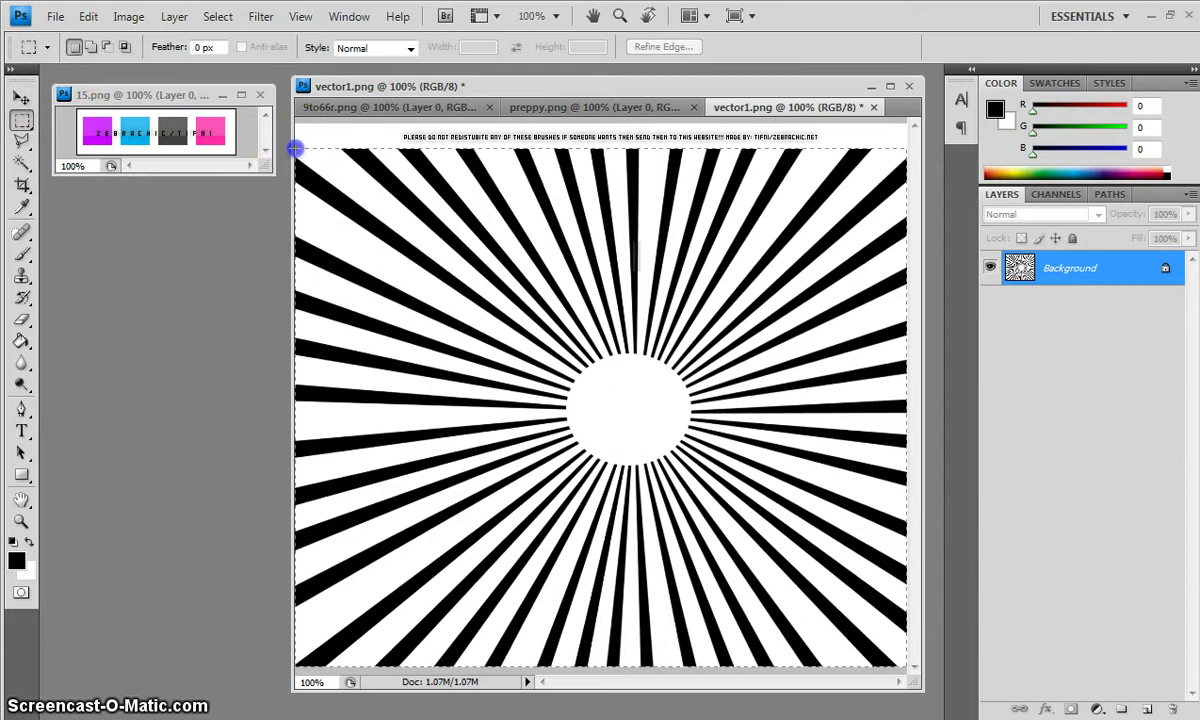
click(88, 16)
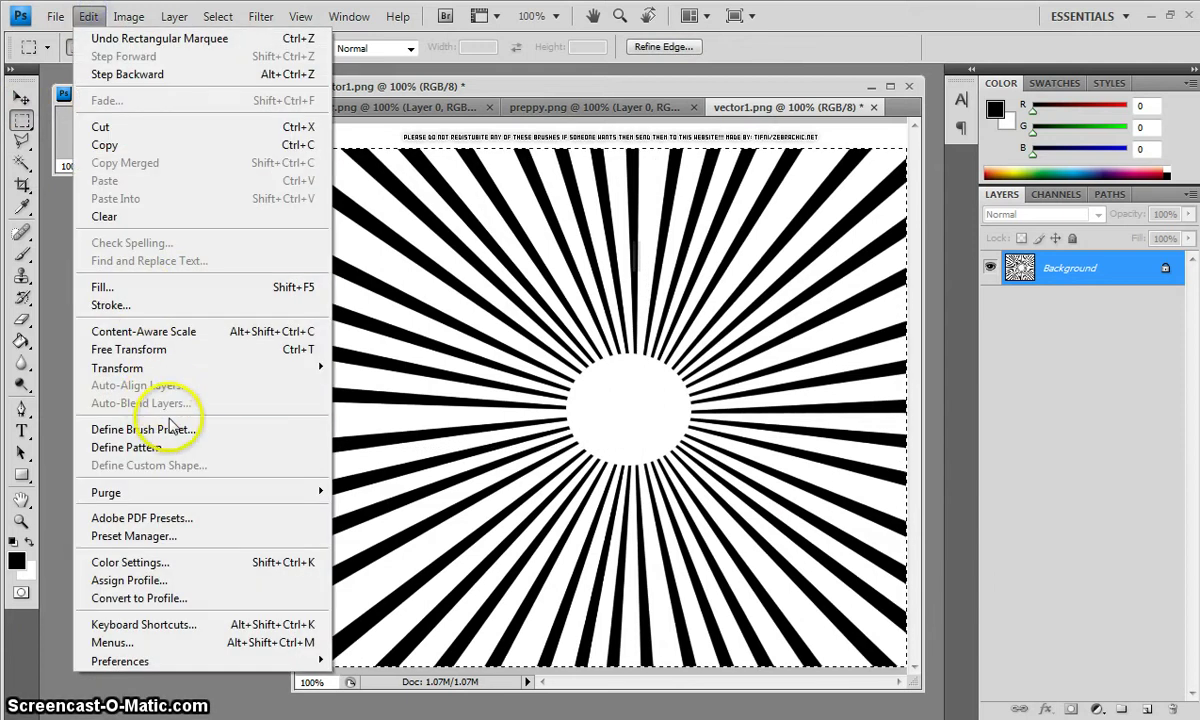
Step: Close vector1.png without saving its changes, and close preppy.png
click(875, 108)
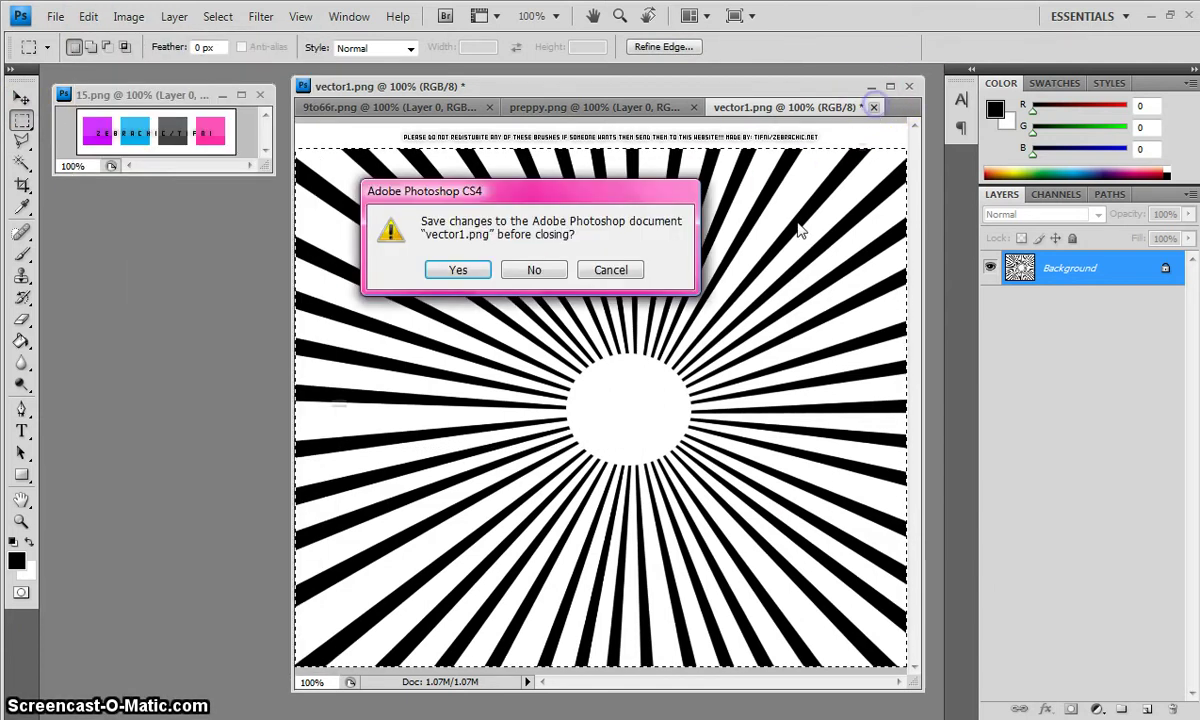
click(538, 270)
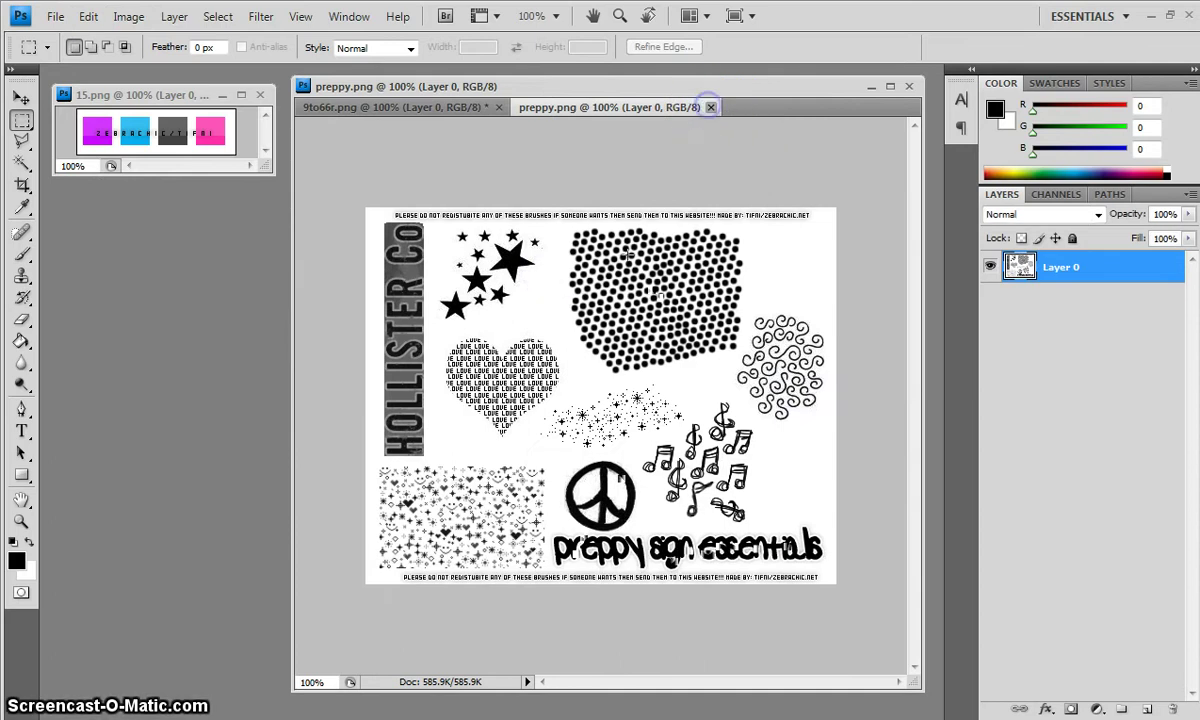
click(709, 107)
Step: Reposition the floating 9to66r.png window and dock it in the workspace
drag(579, 93, 577, 90)
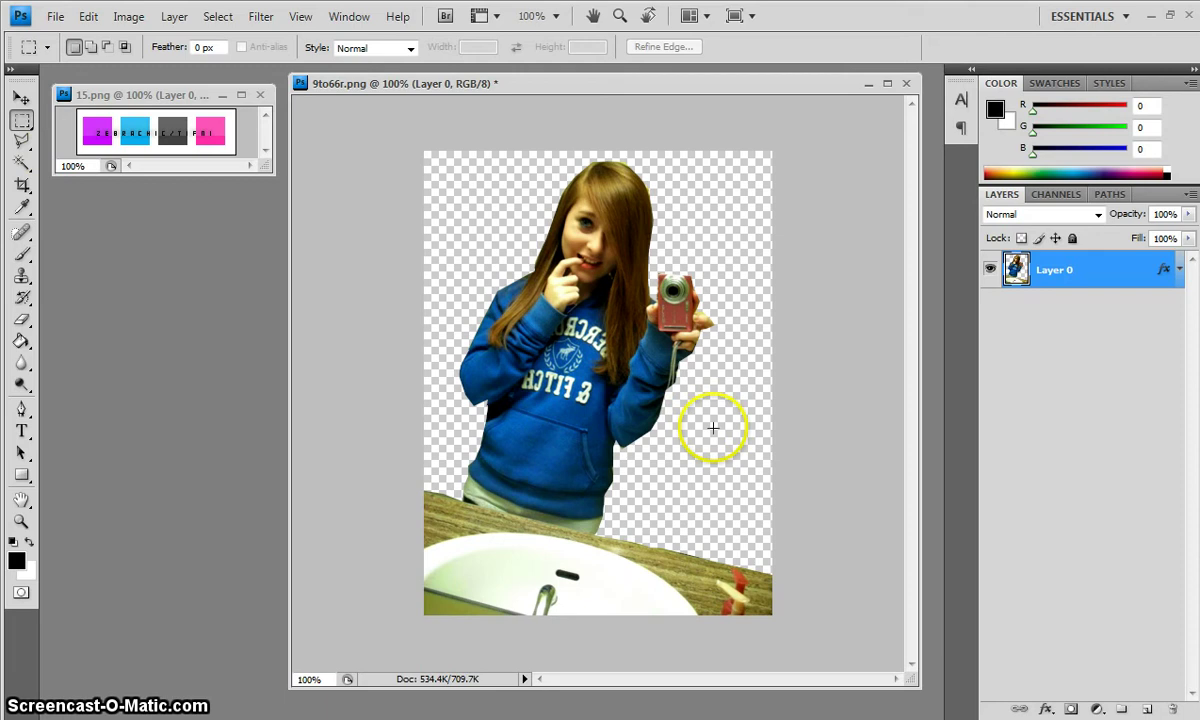
drag(490, 90, 503, 90)
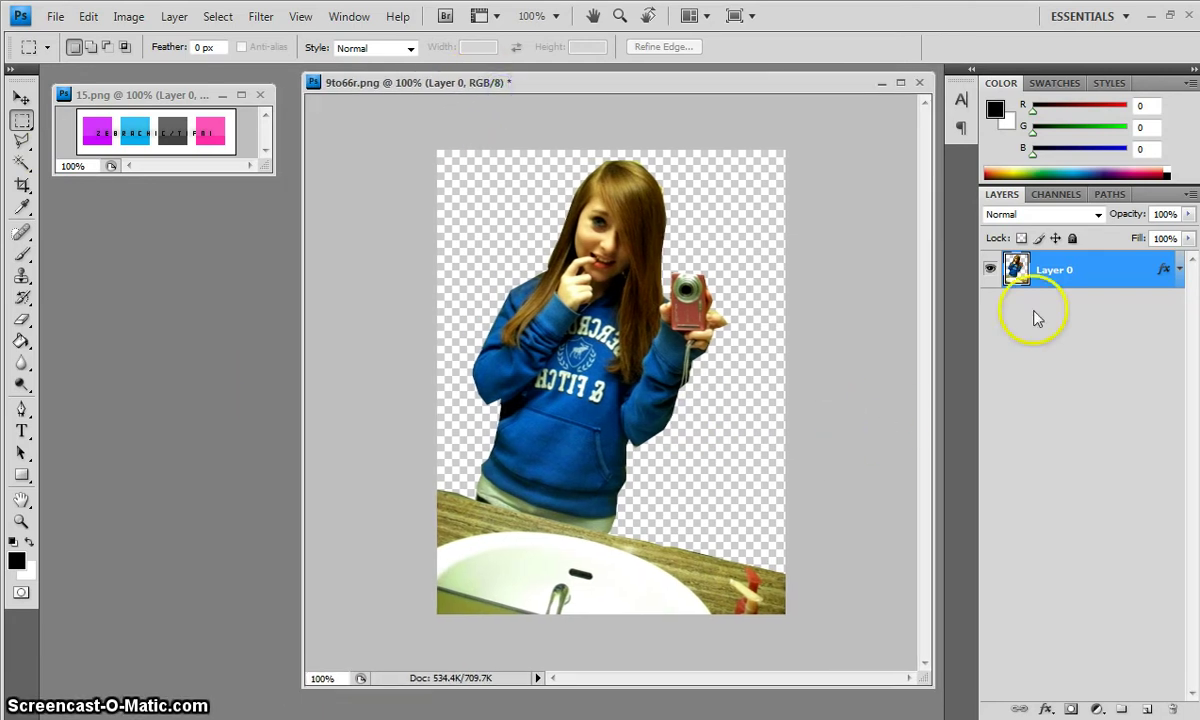
click(1040, 272)
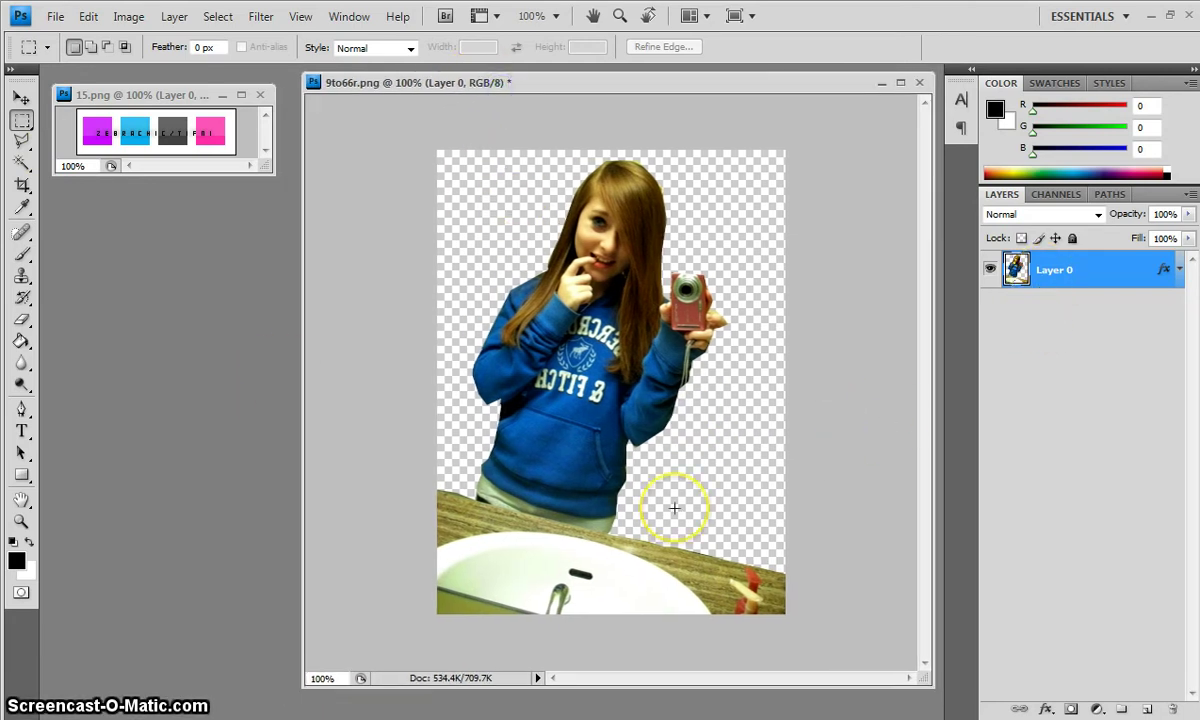
click(545, 238)
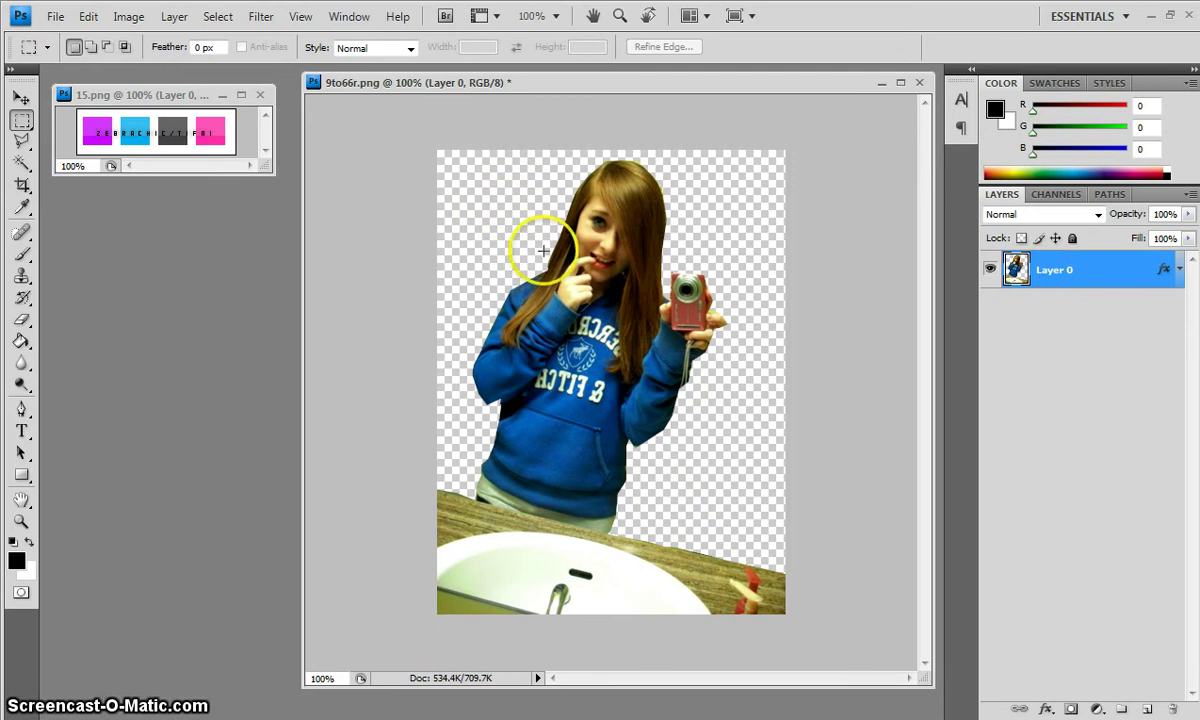
click(542, 617)
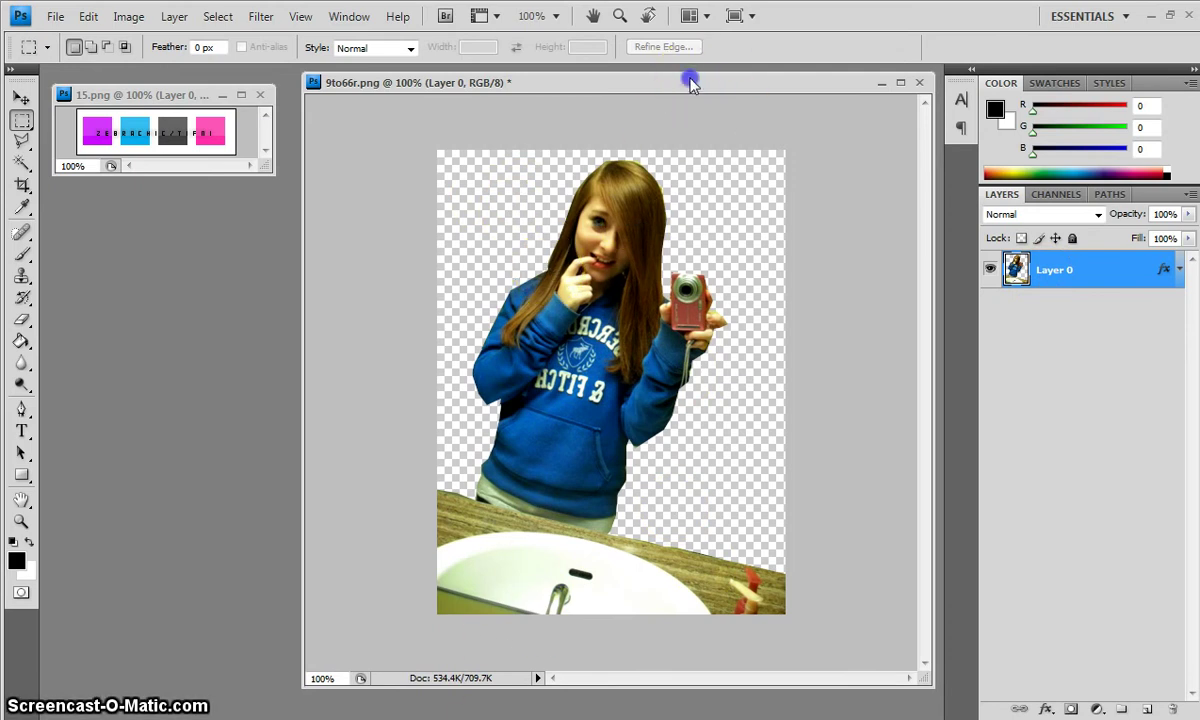
drag(690, 83, 691, 83)
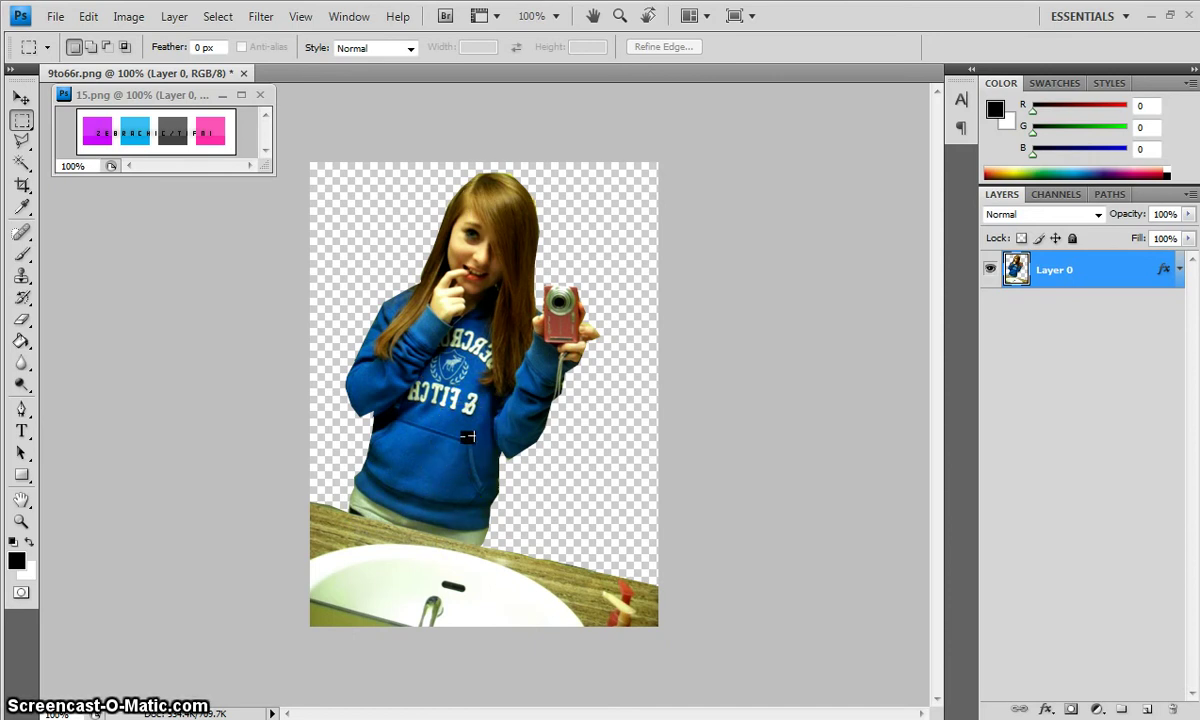
click(1168, 18)
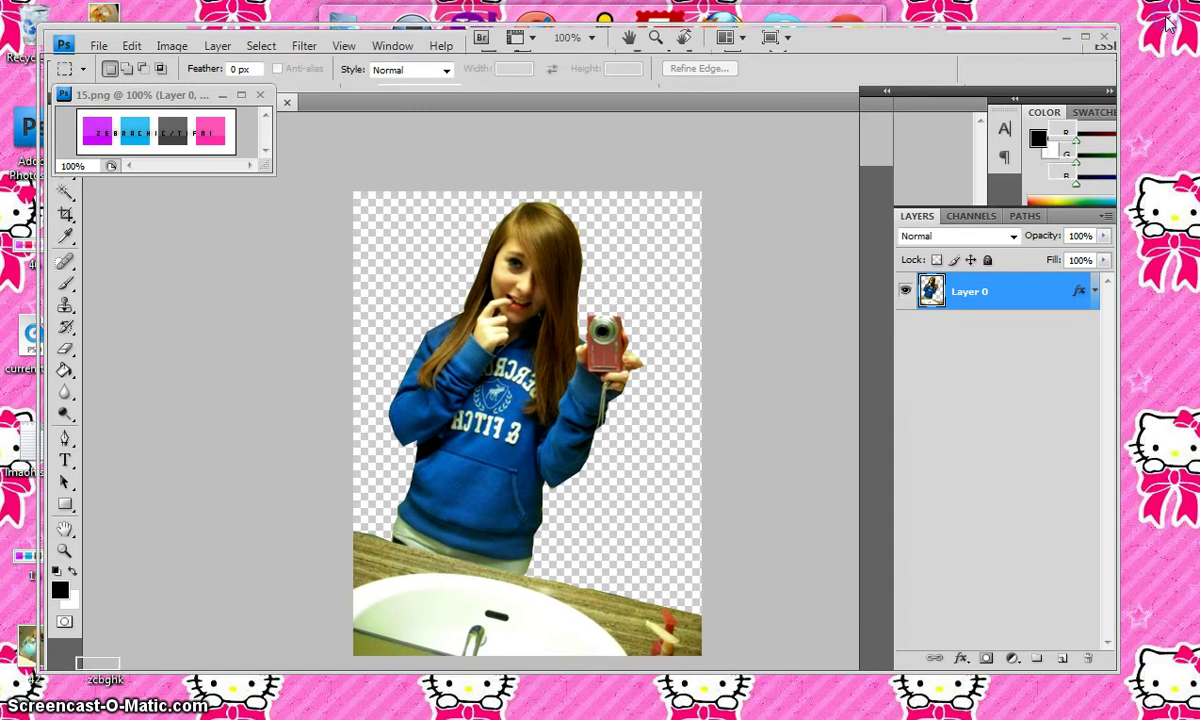
drag(1128, 37, 1085, 42)
click(1046, 14)
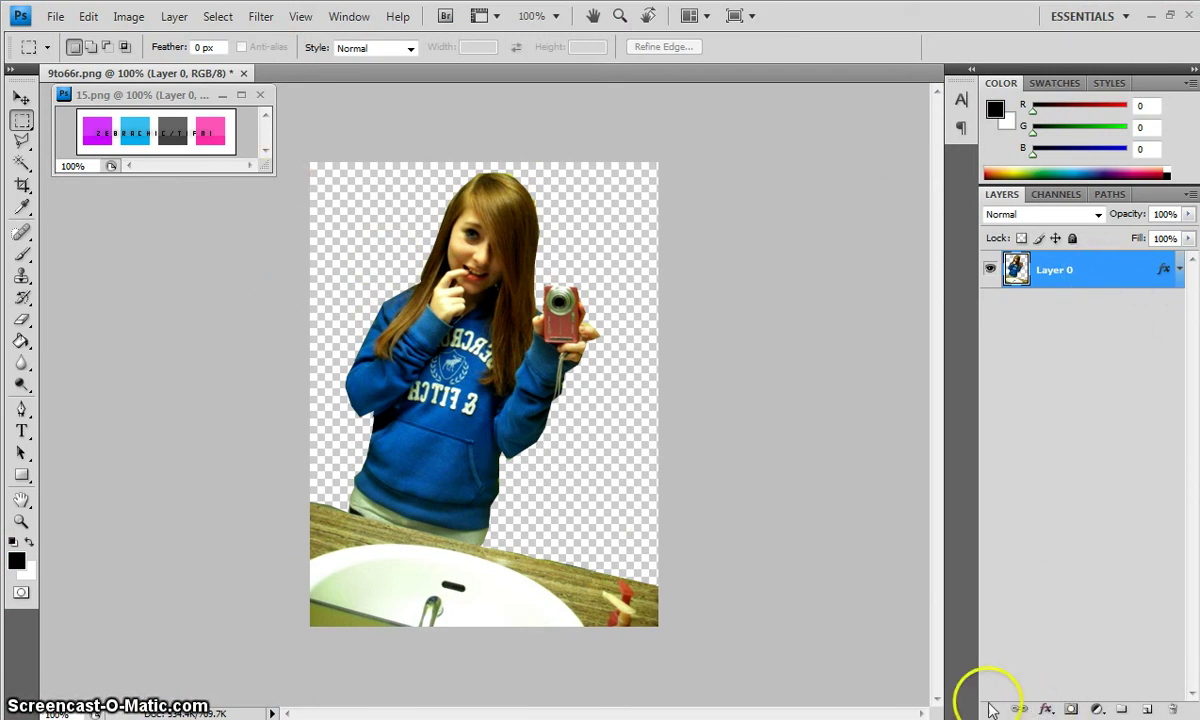
Step: Add a 4 px outside stroke with a pattern fill to Layer 0 through its blending options
click(1045, 711)
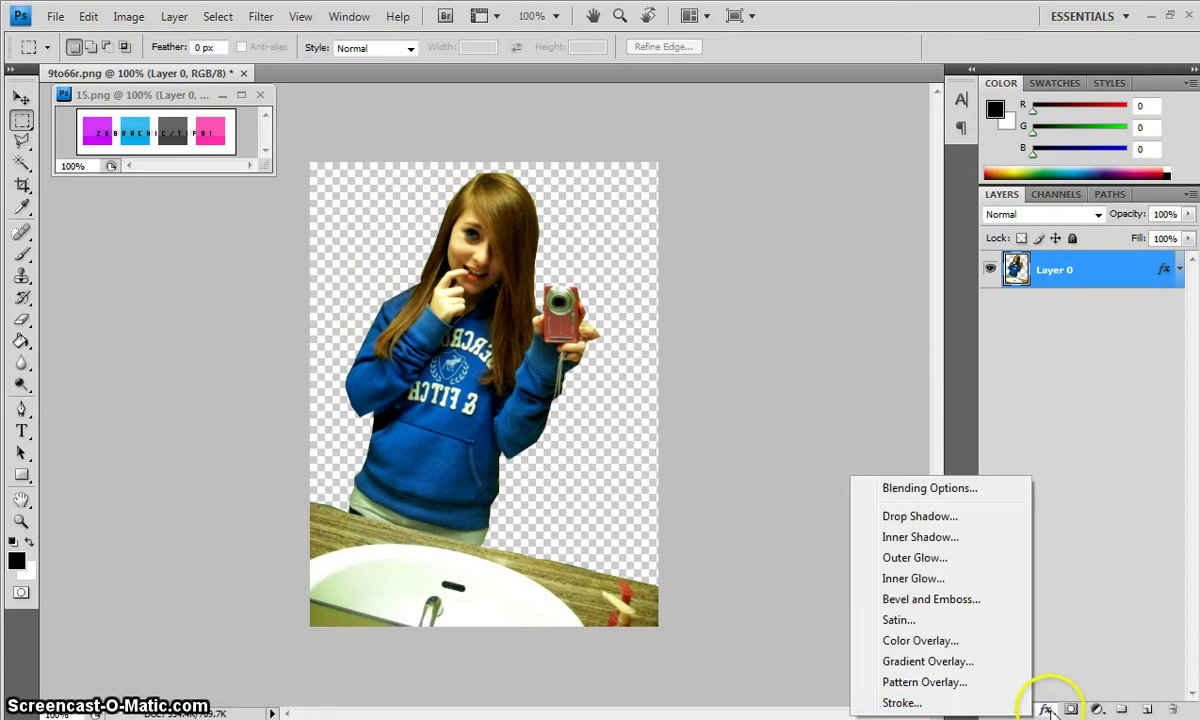
click(1082, 297)
right_click(1068, 262)
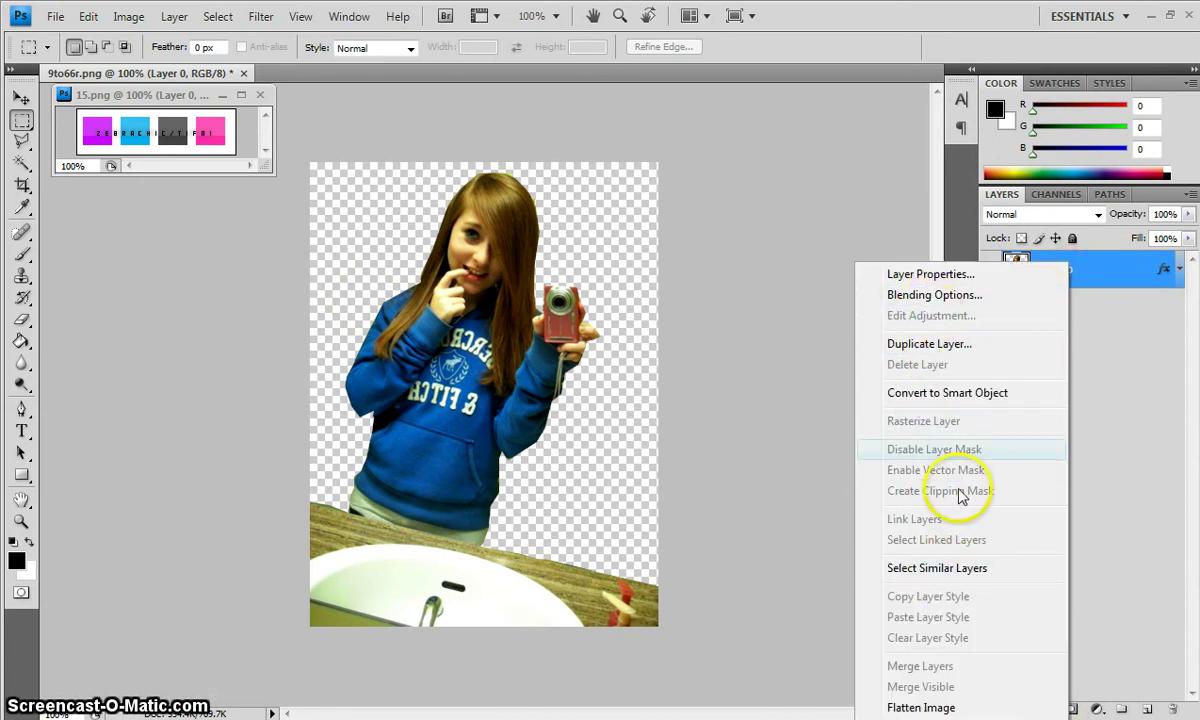
click(968, 297)
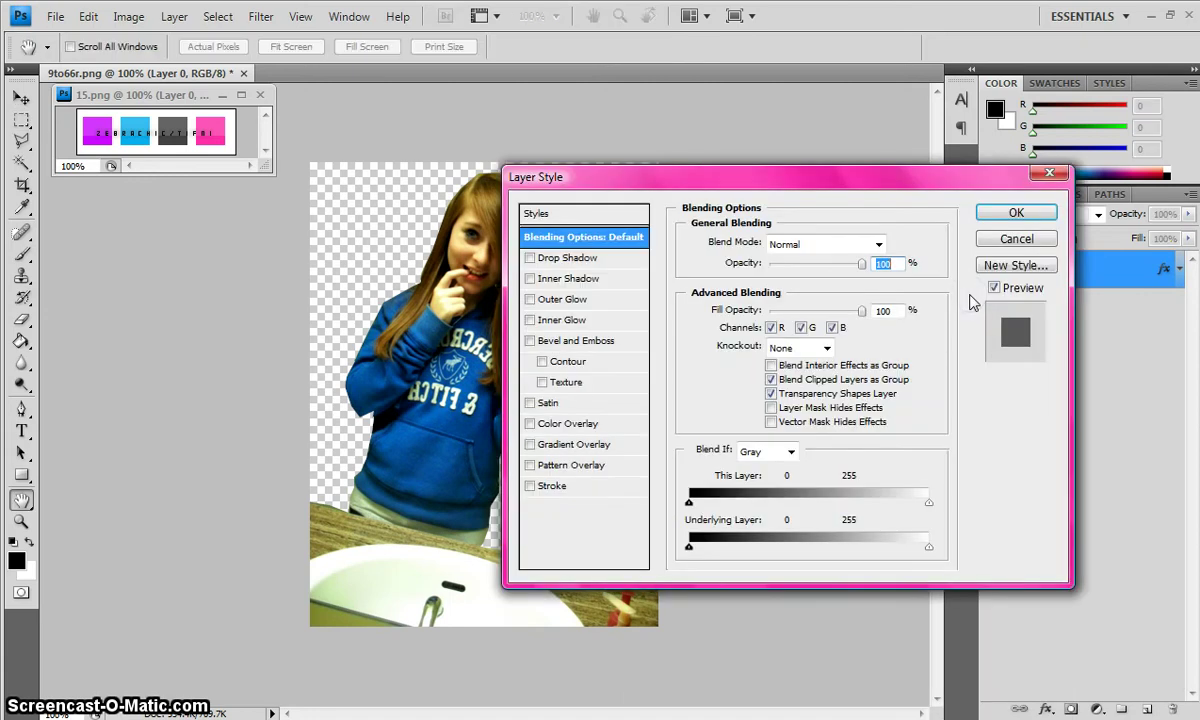
drag(728, 192, 843, 188)
click(670, 485)
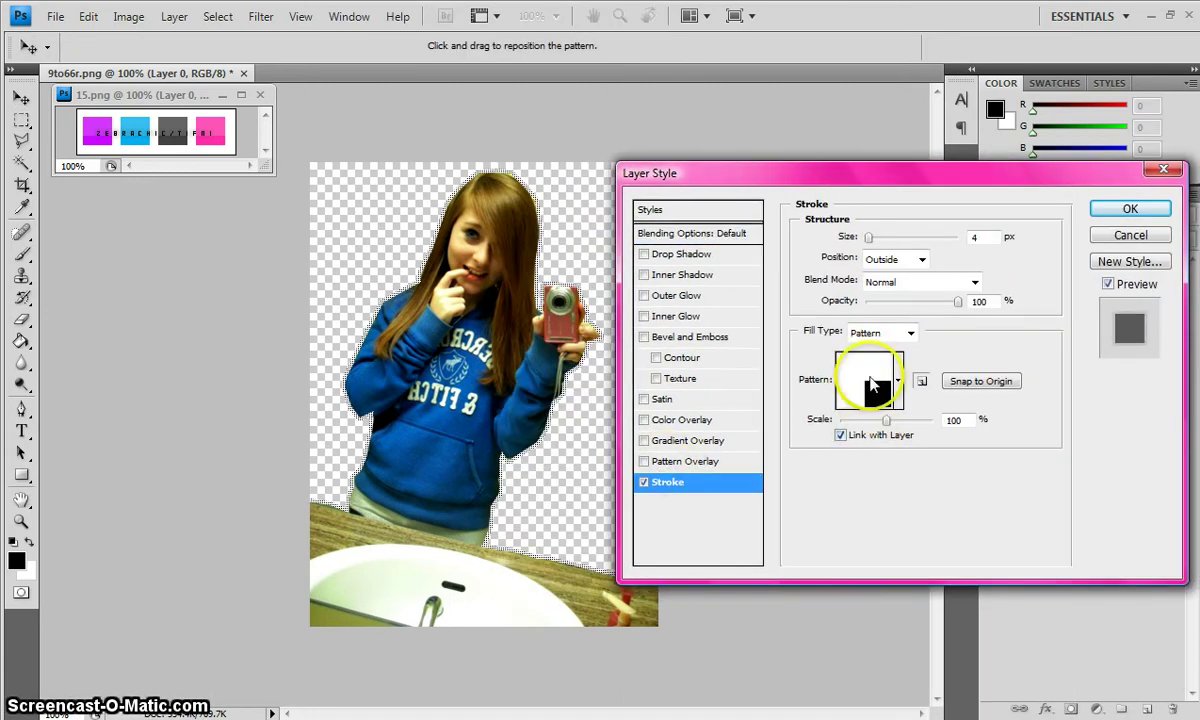
click(890, 332)
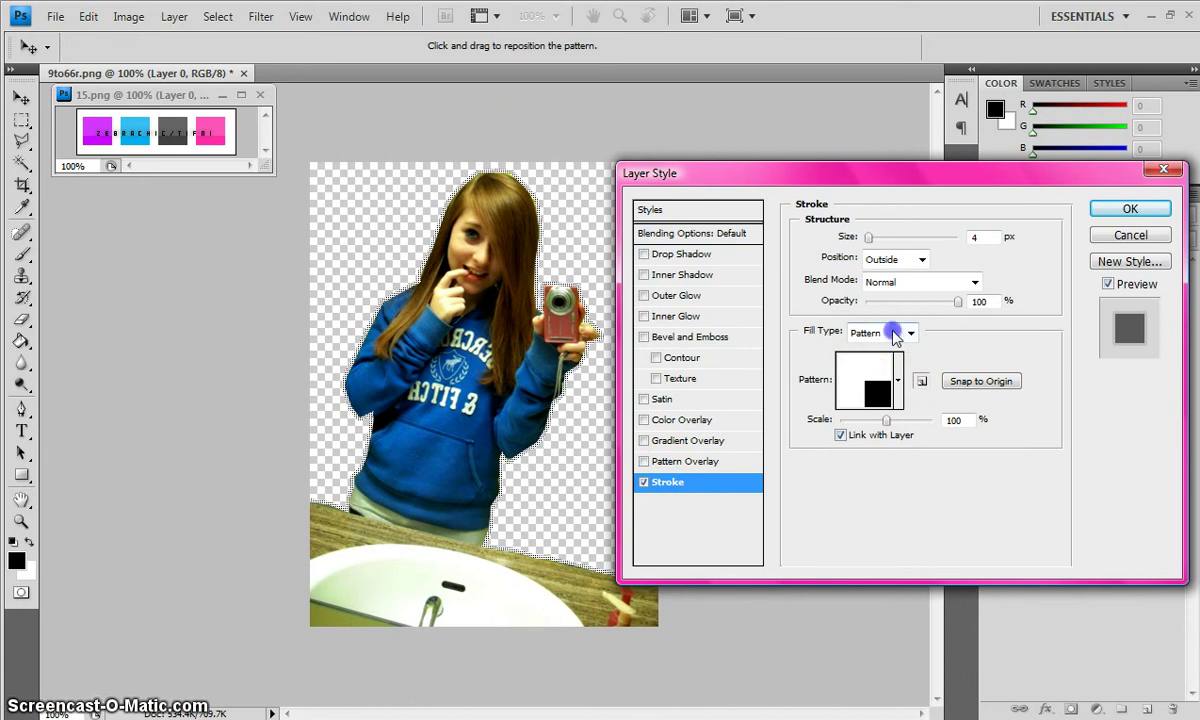
click(886, 383)
click(985, 238)
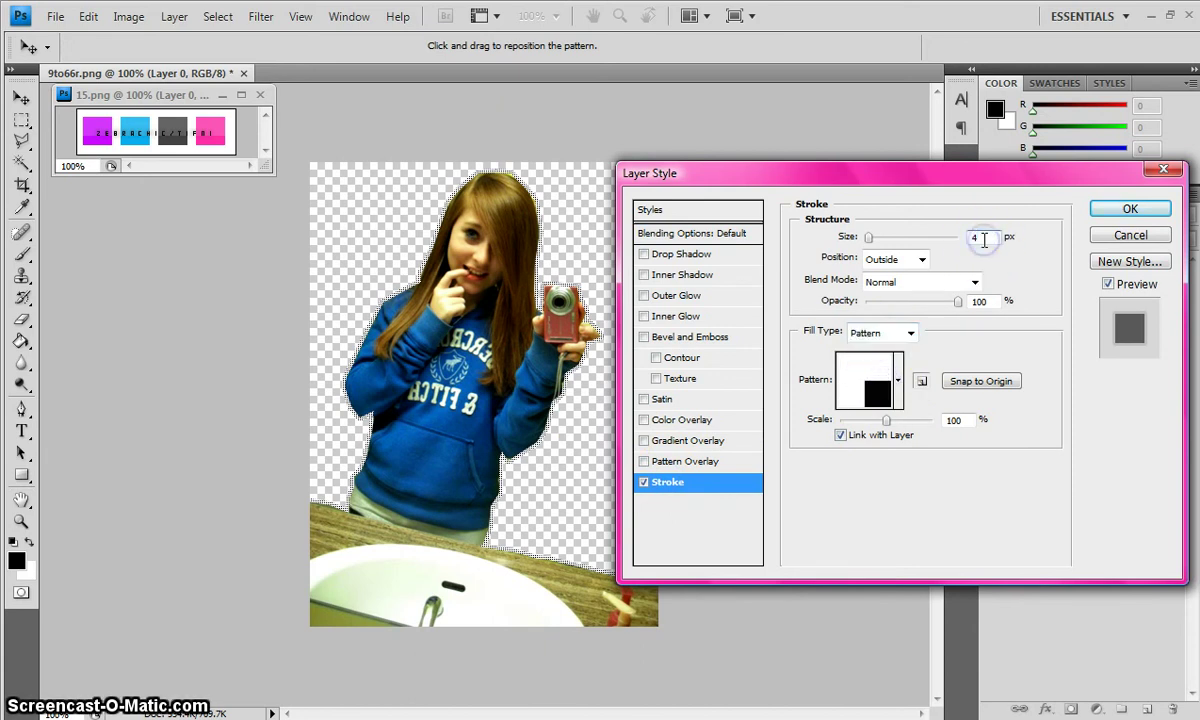
Step: Add a drop shadow with distance 0 px and size 7 px to the layer and apply the layer style
click(685, 260)
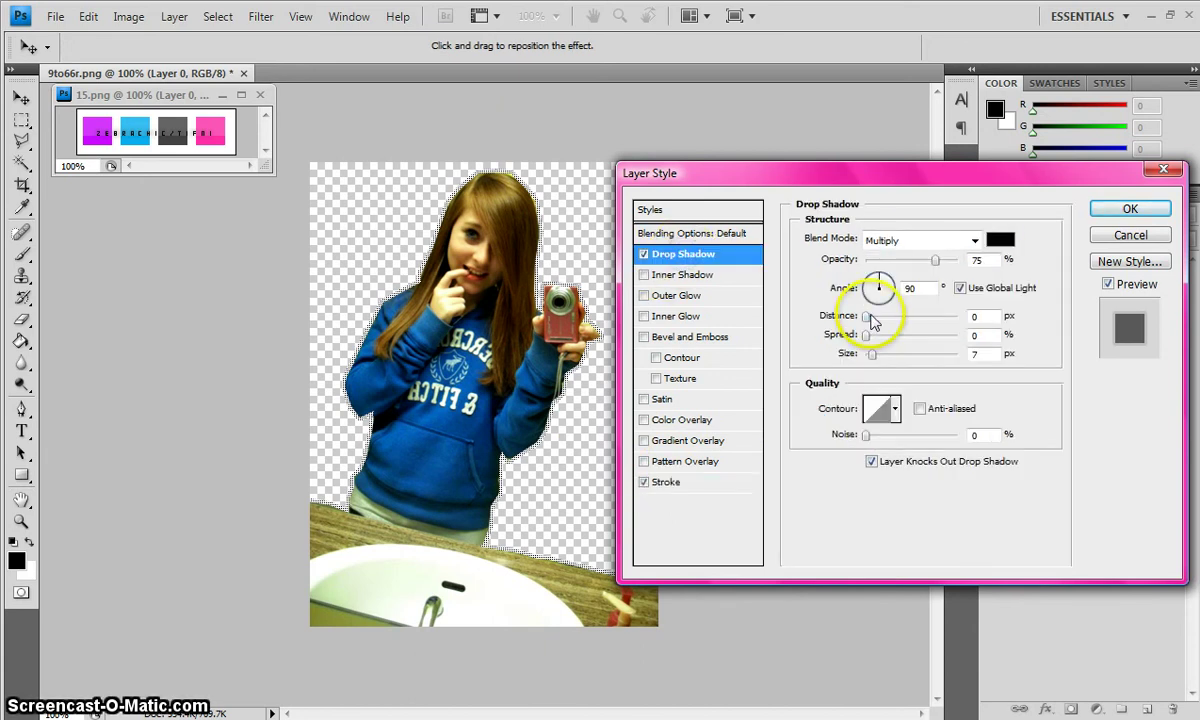
click(862, 318)
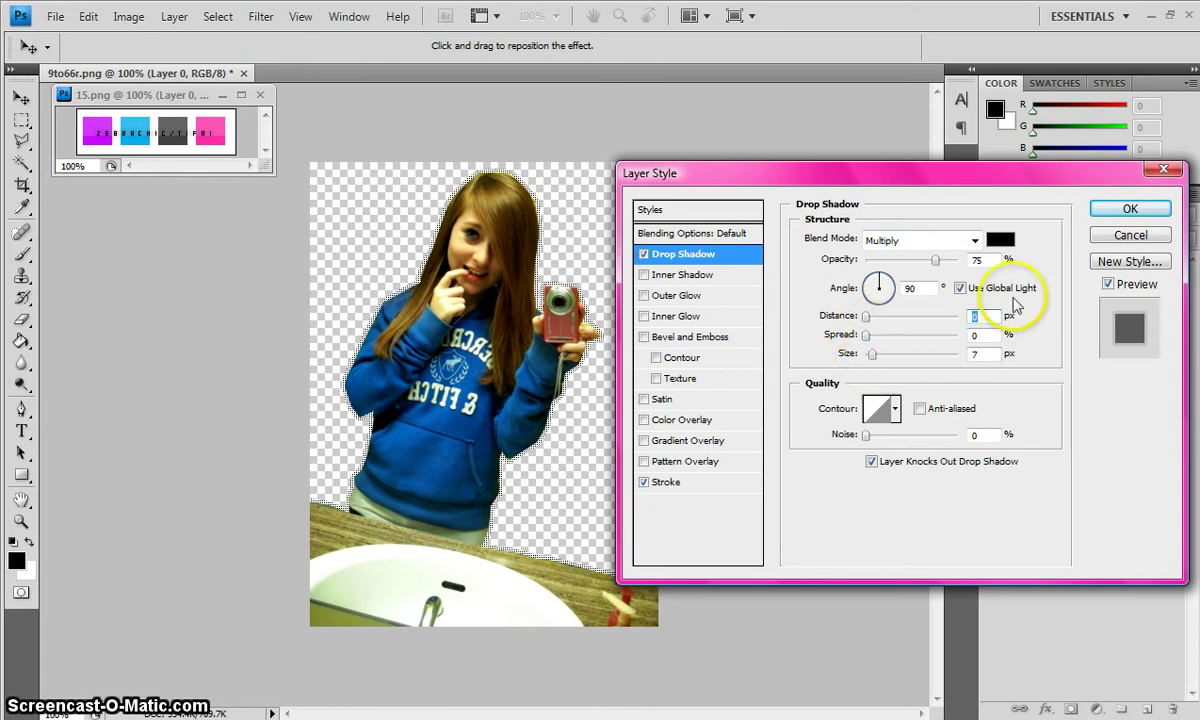
click(1124, 210)
Step: Duplicate Layer 0 with its layer style, keeping the default name for the copy
right_click(1008, 262)
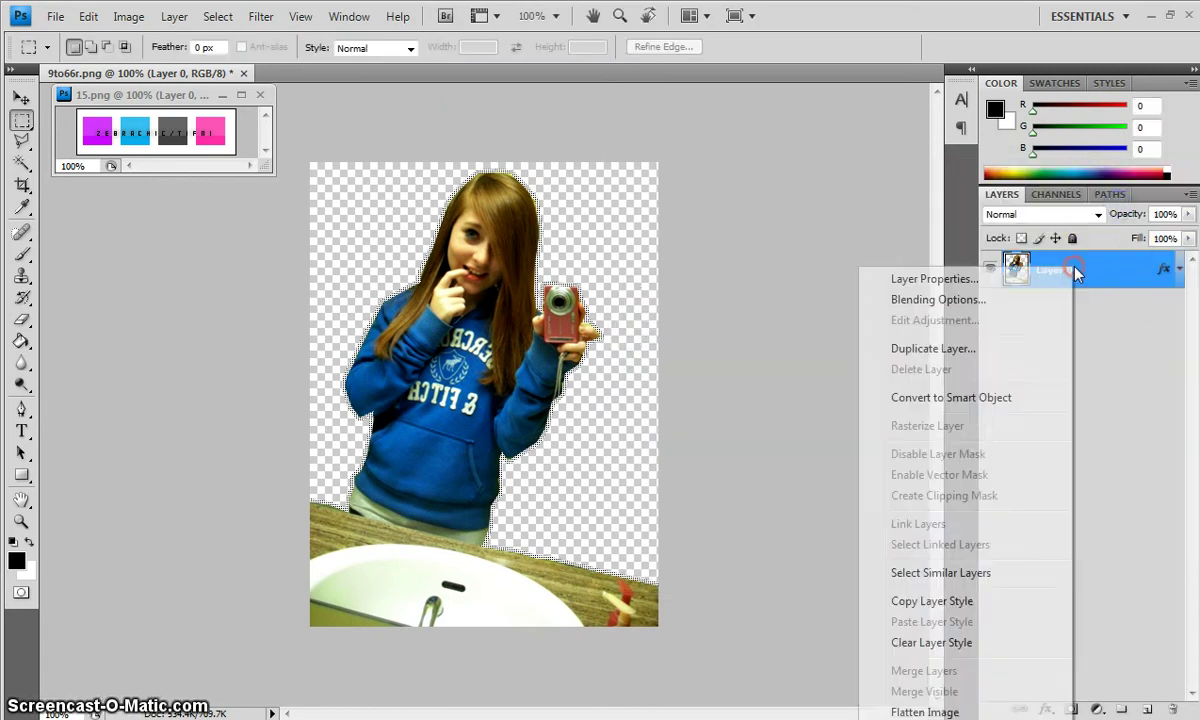
click(975, 350)
click(763, 222)
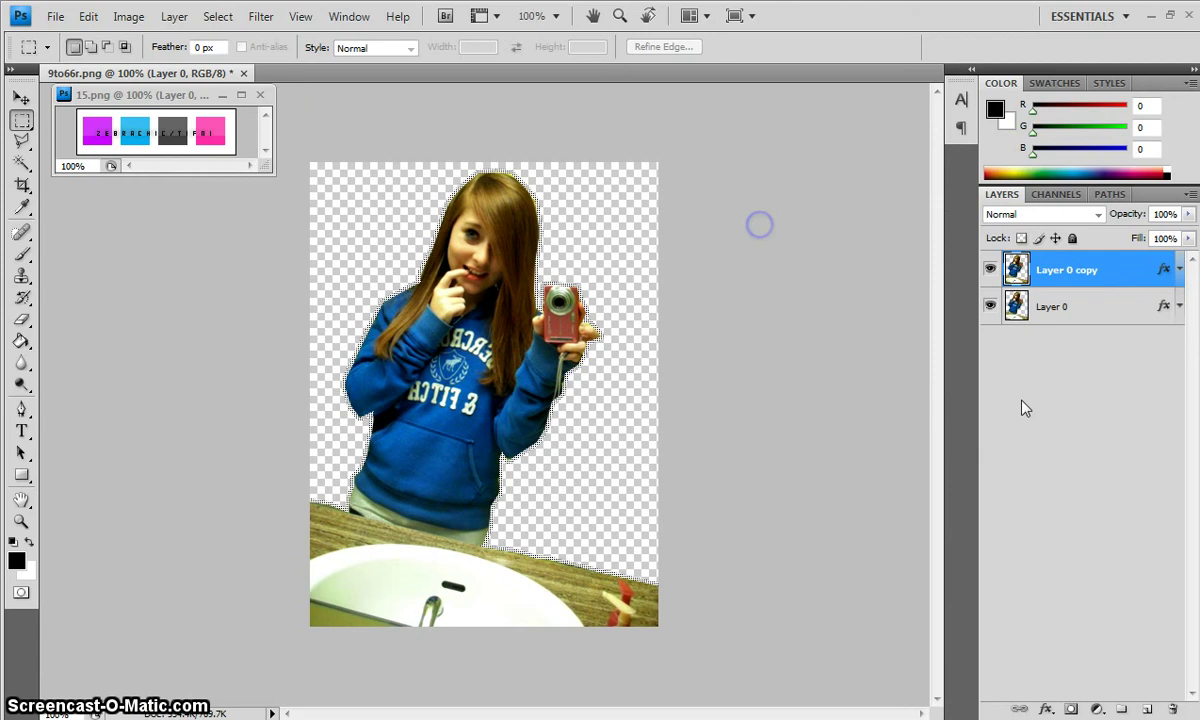
Step: Change the stroke on Layer 0 copy to a size of 3 px with a gradient fill
right_click(1052, 272)
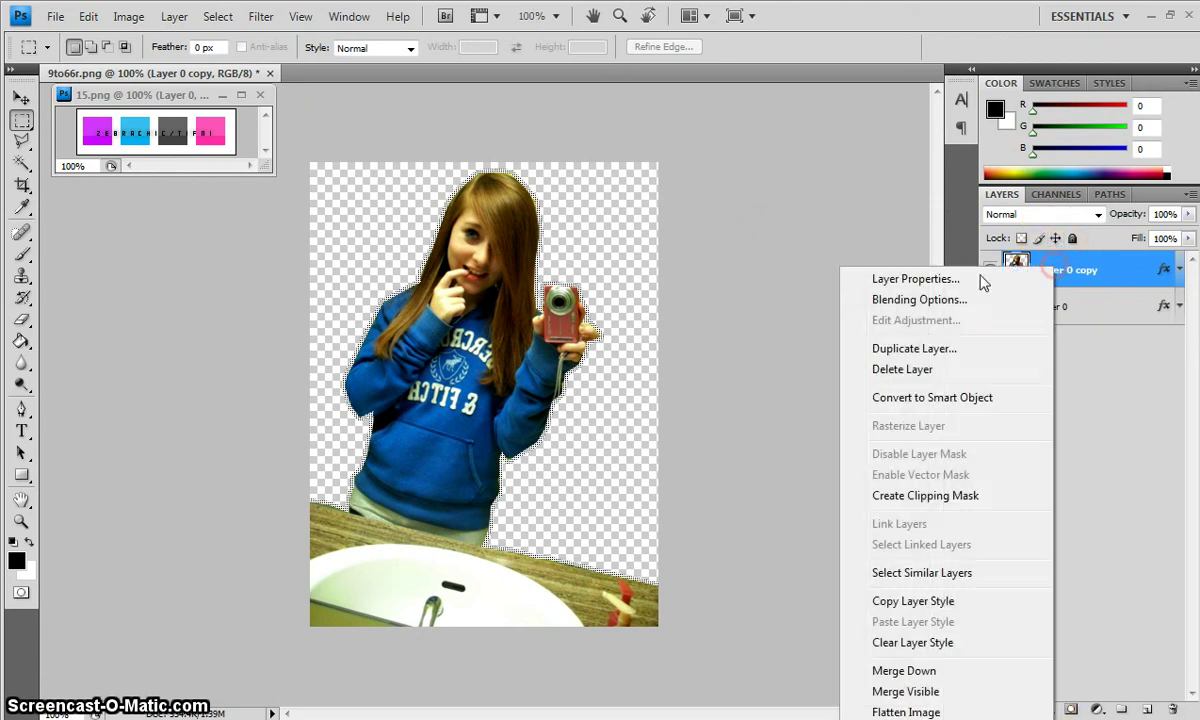
click(920, 298)
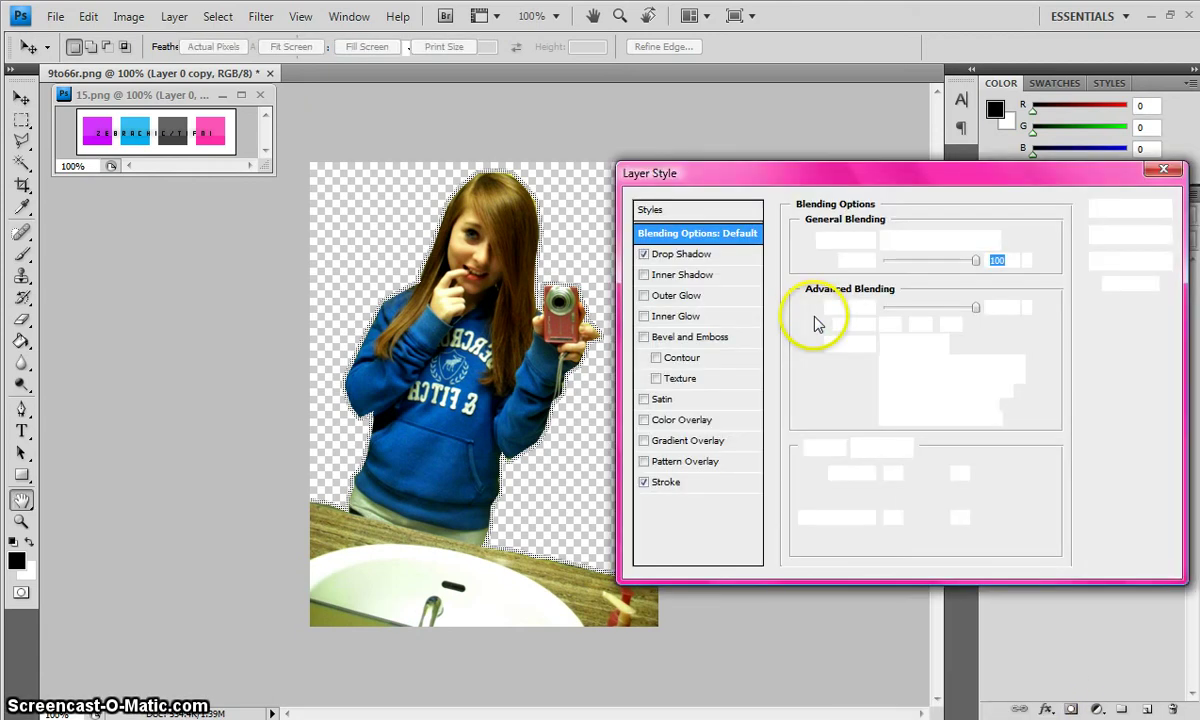
click(690, 482)
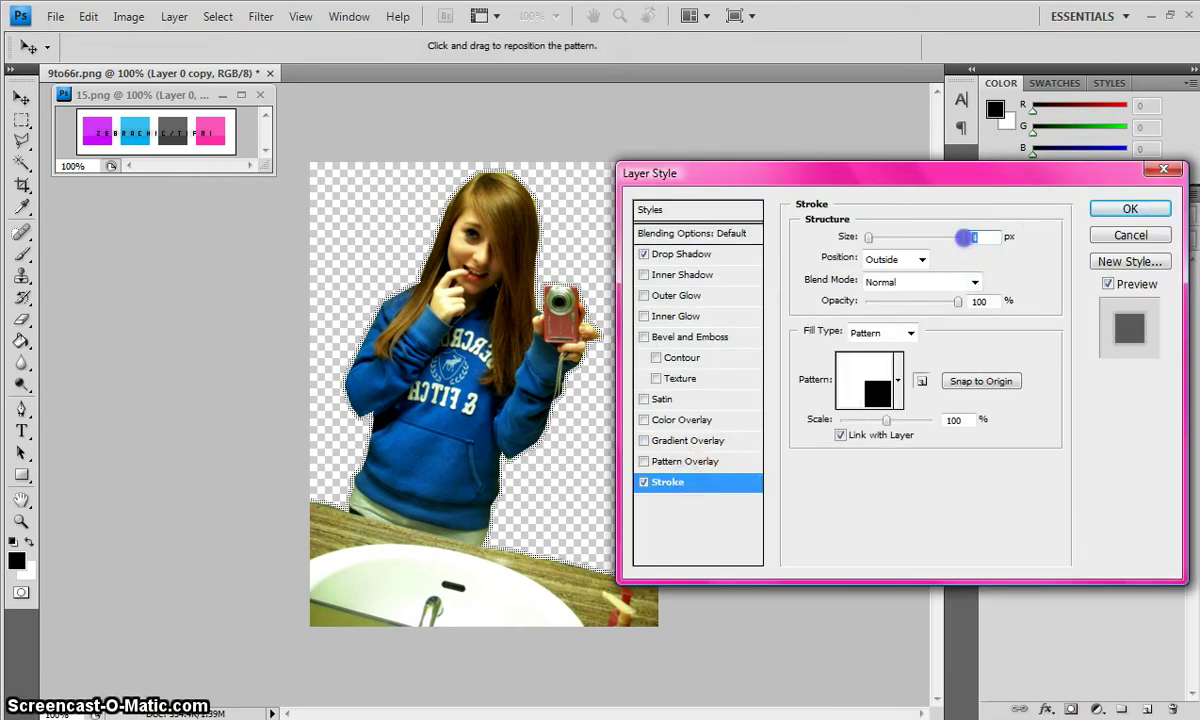
text(3)
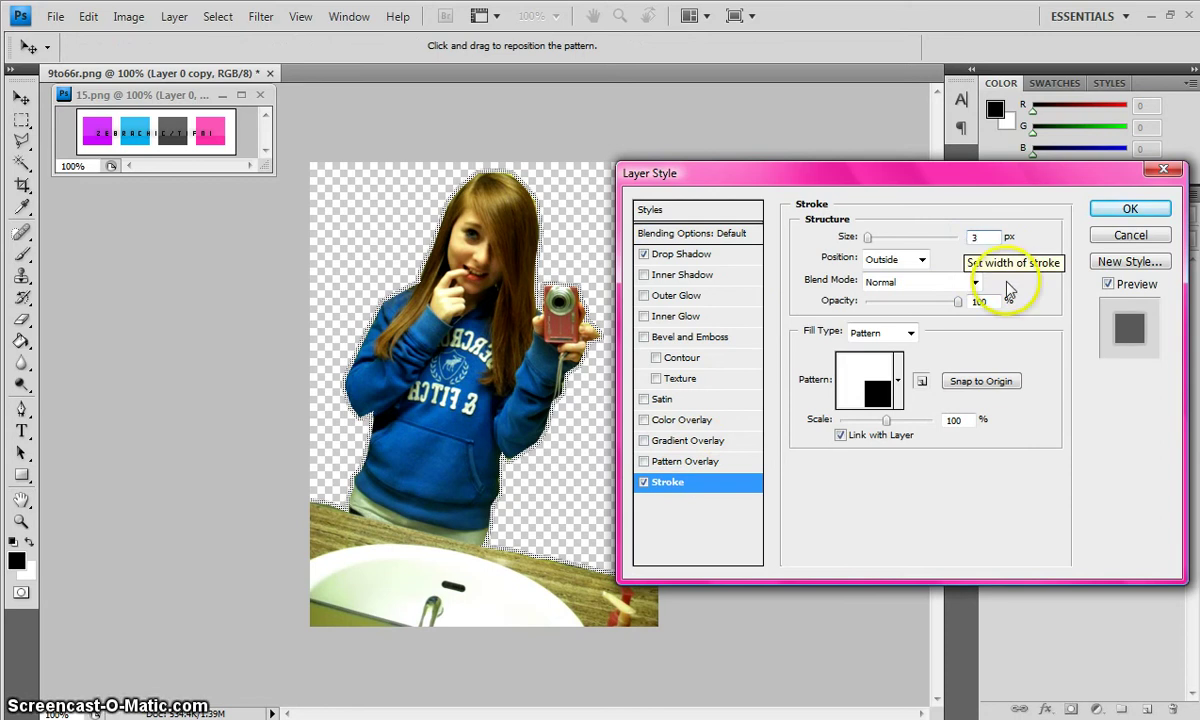
click(889, 333)
click(866, 367)
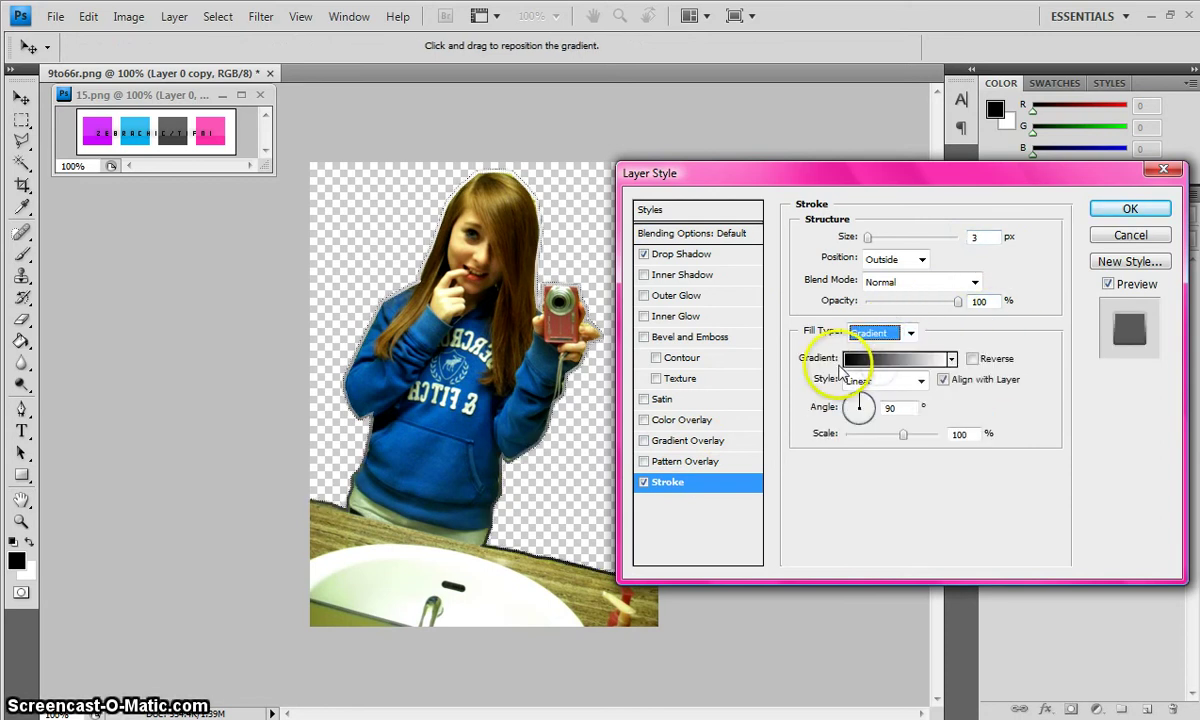
Step: Build the stroke's gradient from the 15.png swatches, with purple at 0%, blue at 21%, dark gray at 55% and pink at 100%, and apply the style
click(855, 359)
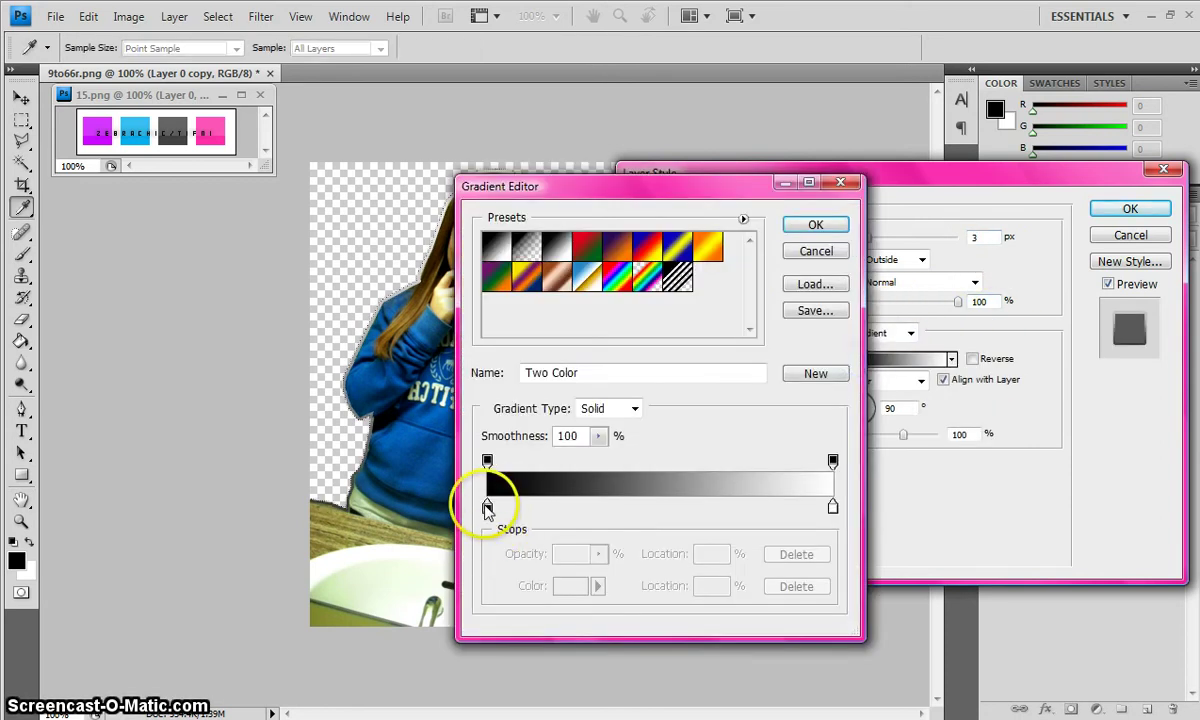
click(487, 507)
click(100, 132)
click(560, 507)
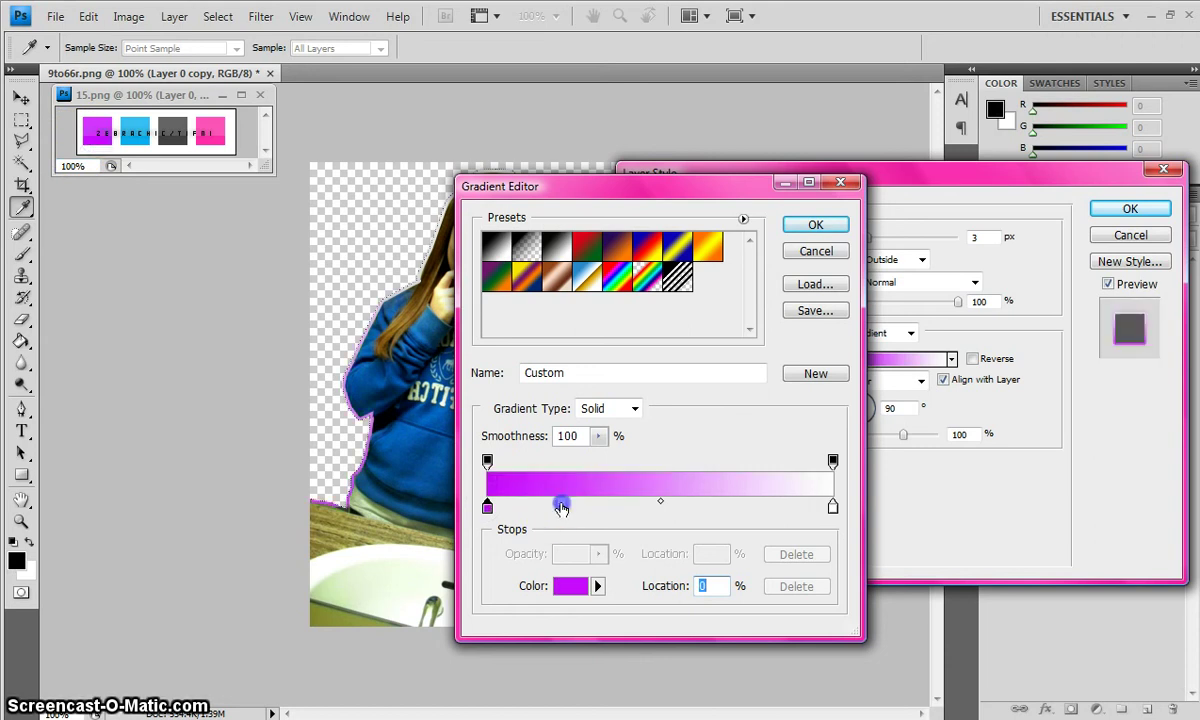
click(135, 133)
click(680, 507)
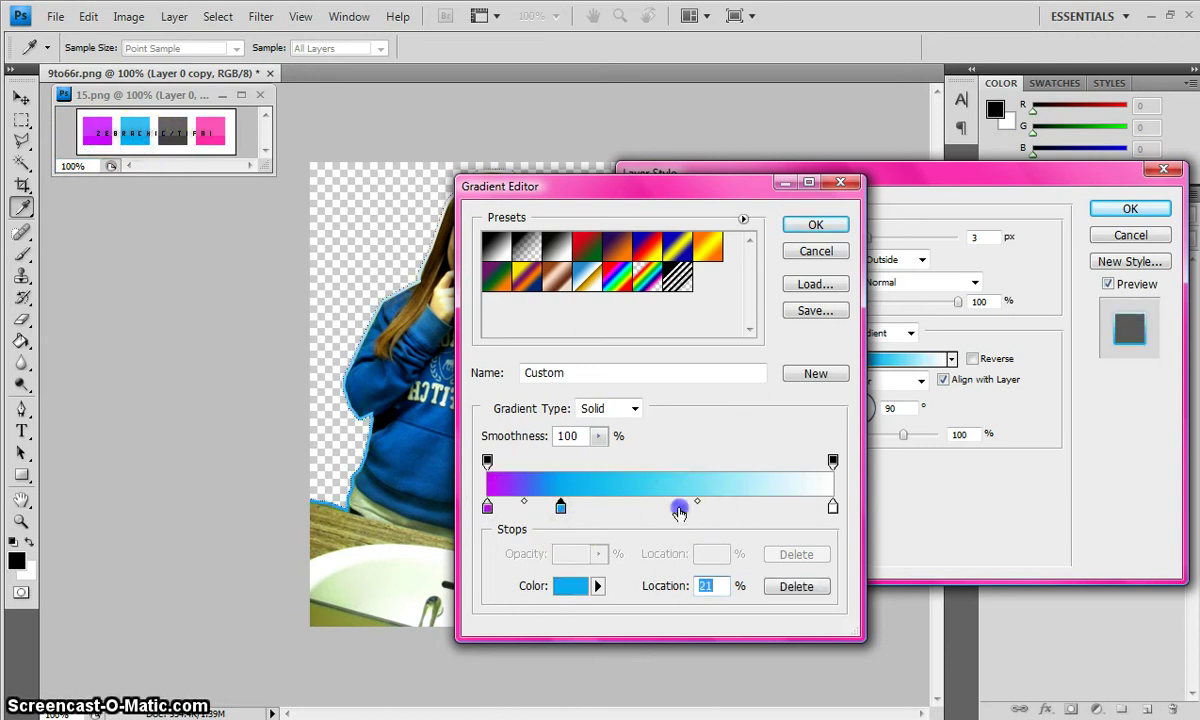
click(186, 137)
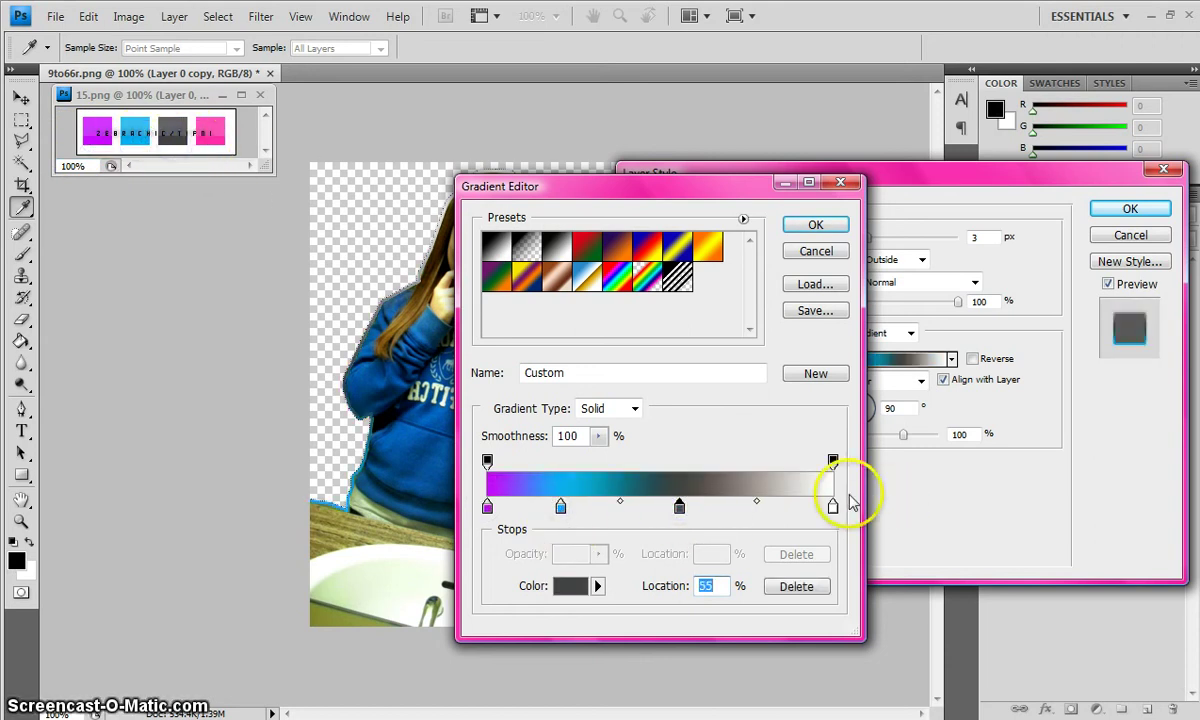
click(833, 507)
click(210, 132)
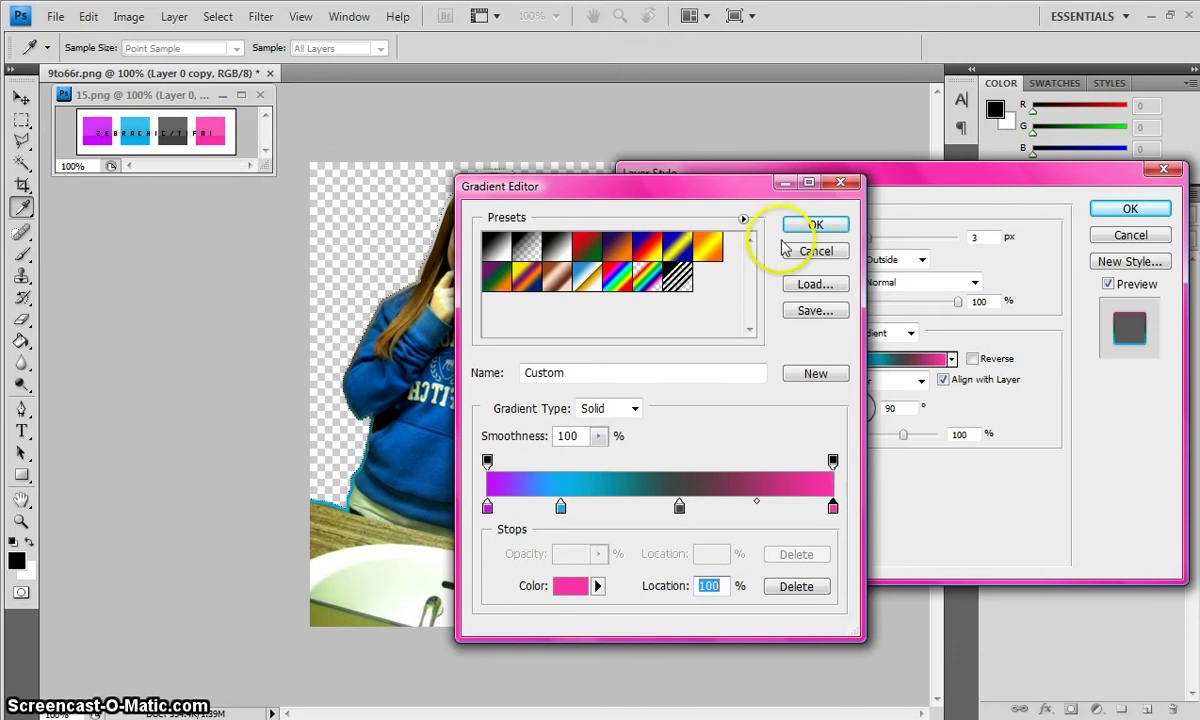
click(815, 225)
click(1130, 208)
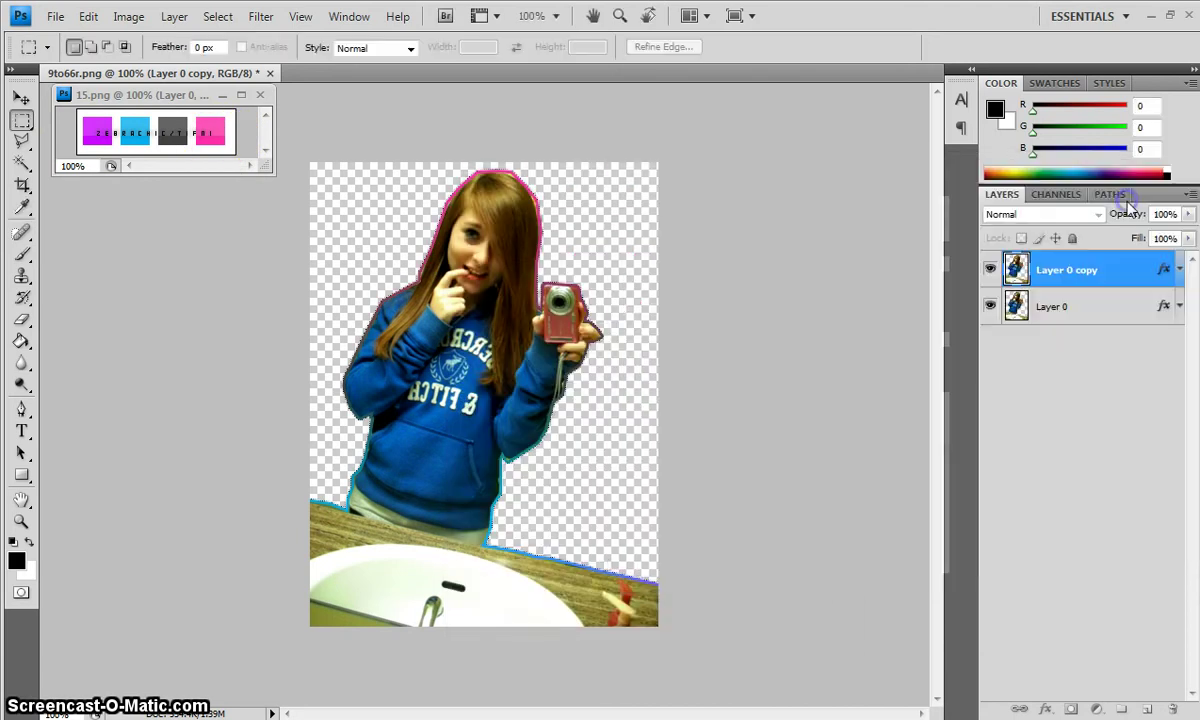
Step: Duplicate Layer 0 copy, keeping the default name for the new layer
right_click(1060, 270)
click(910, 348)
click(779, 218)
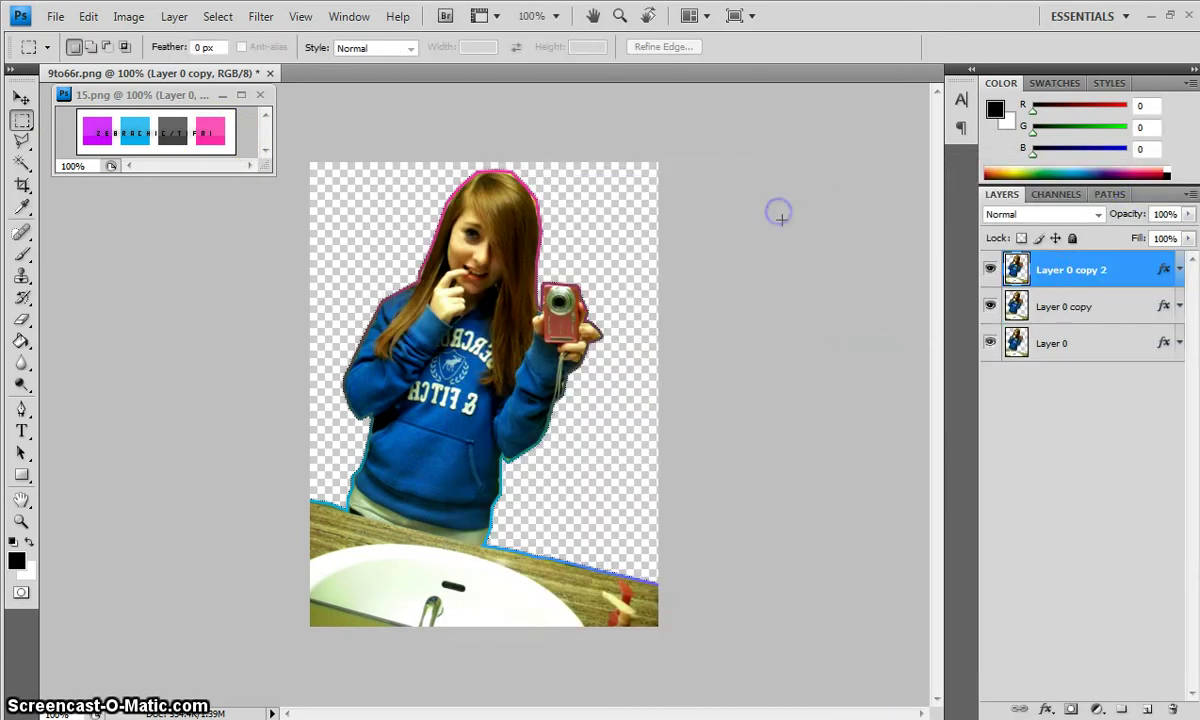
Step: Change the stroke on Layer 0 copy 2 to 2 px with a solid white (ffffff) color fill and apply the style
click(1044, 710)
click(990, 700)
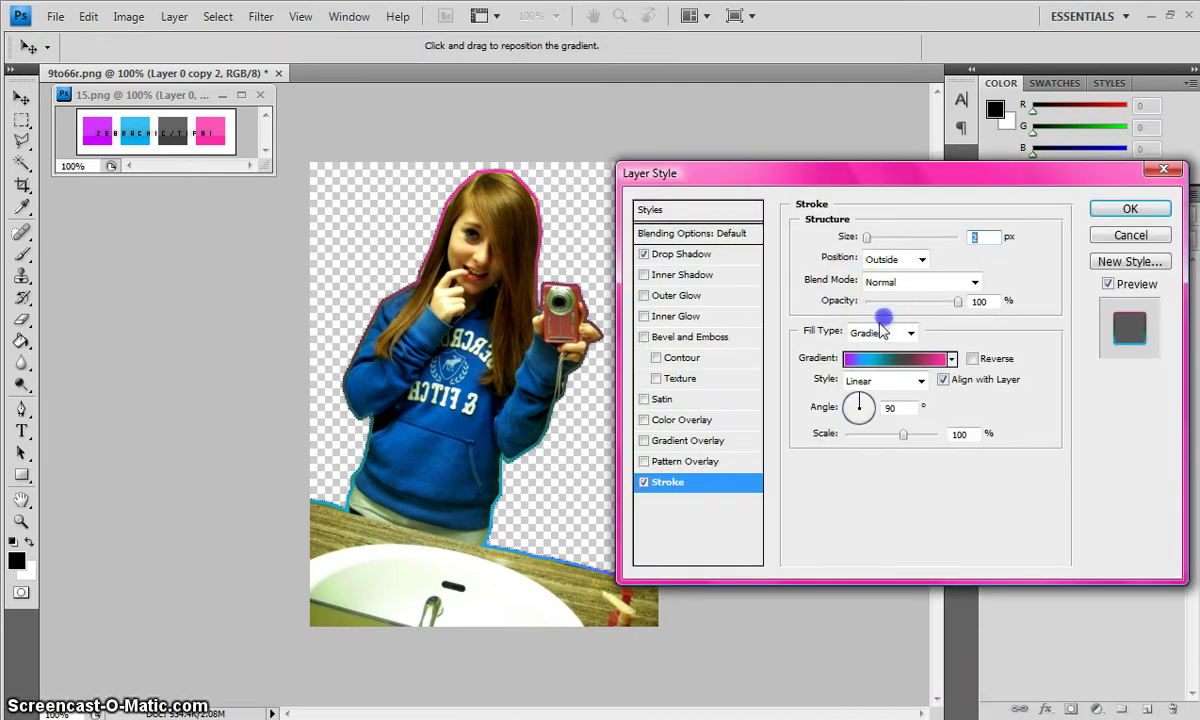
click(880, 332)
click(865, 354)
click(865, 359)
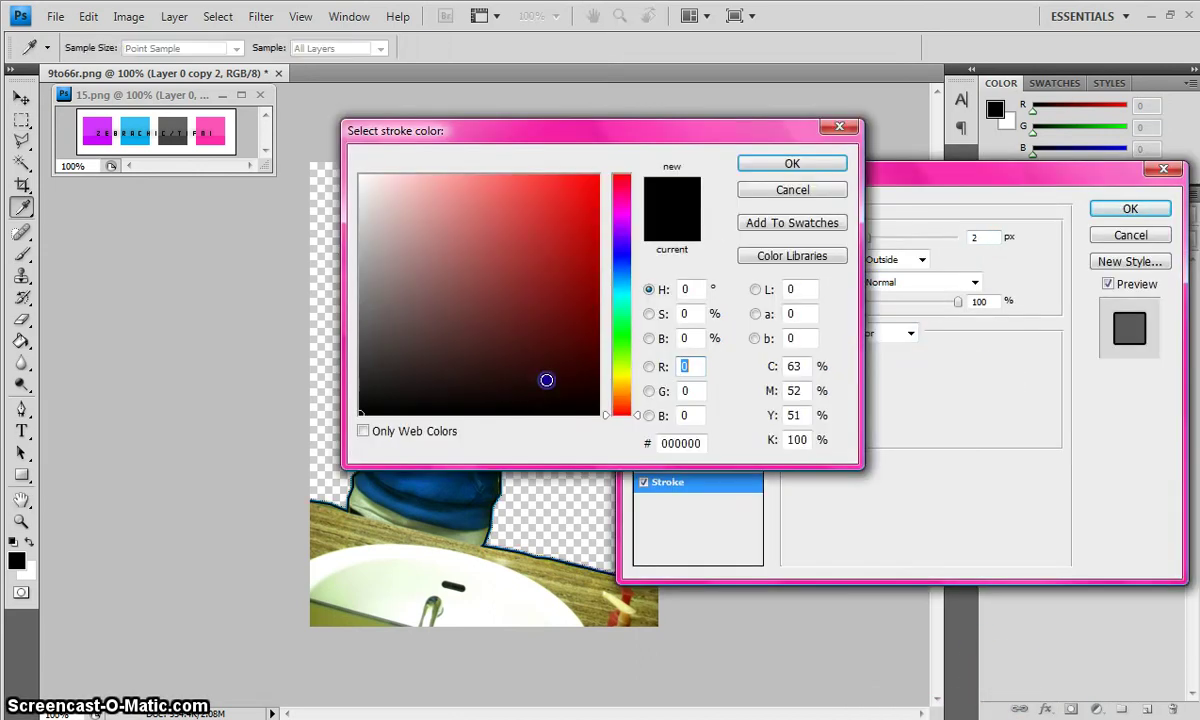
text(ffffff)
click(791, 165)
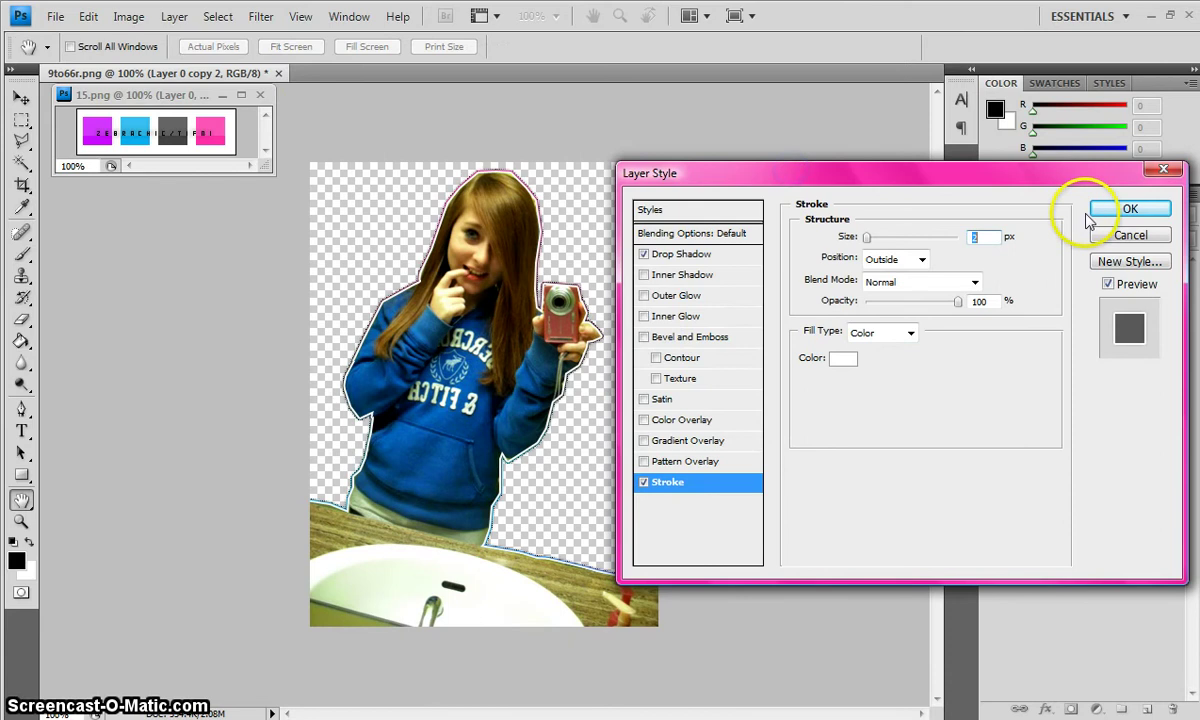
click(1128, 209)
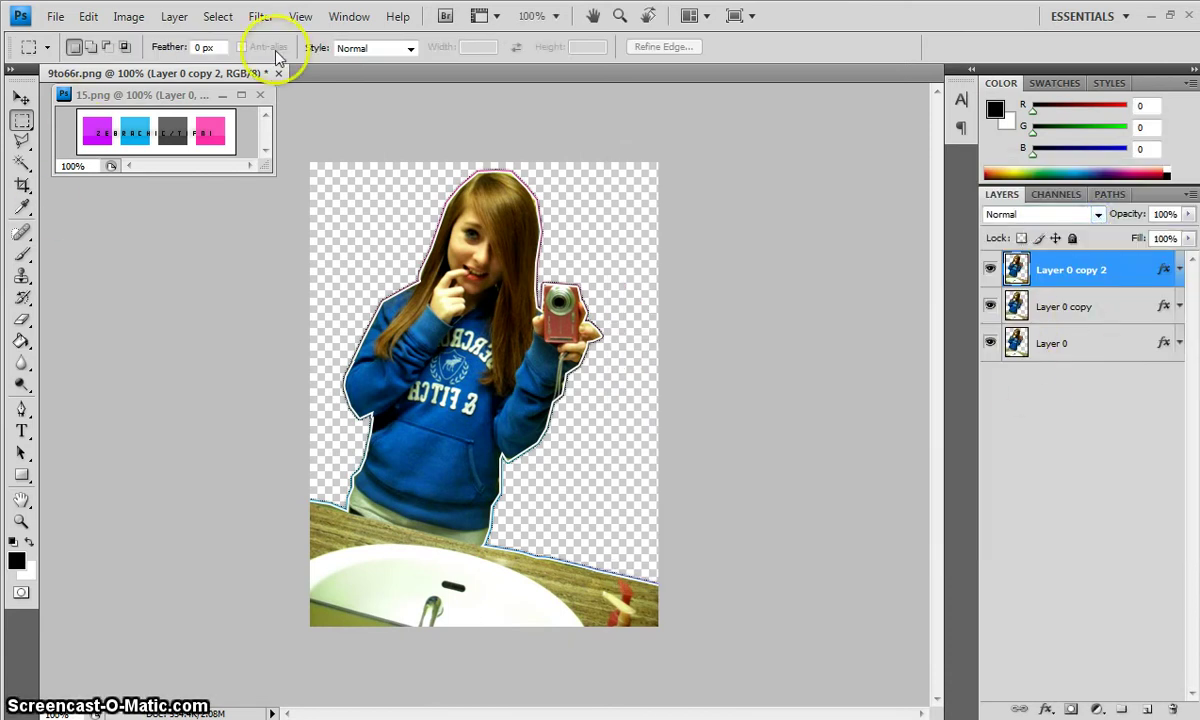
Step: Add a new empty layer, Layer 1, and move it beneath Layer 0 in the layer stack
click(186, 20)
mouse_move(182, 35)
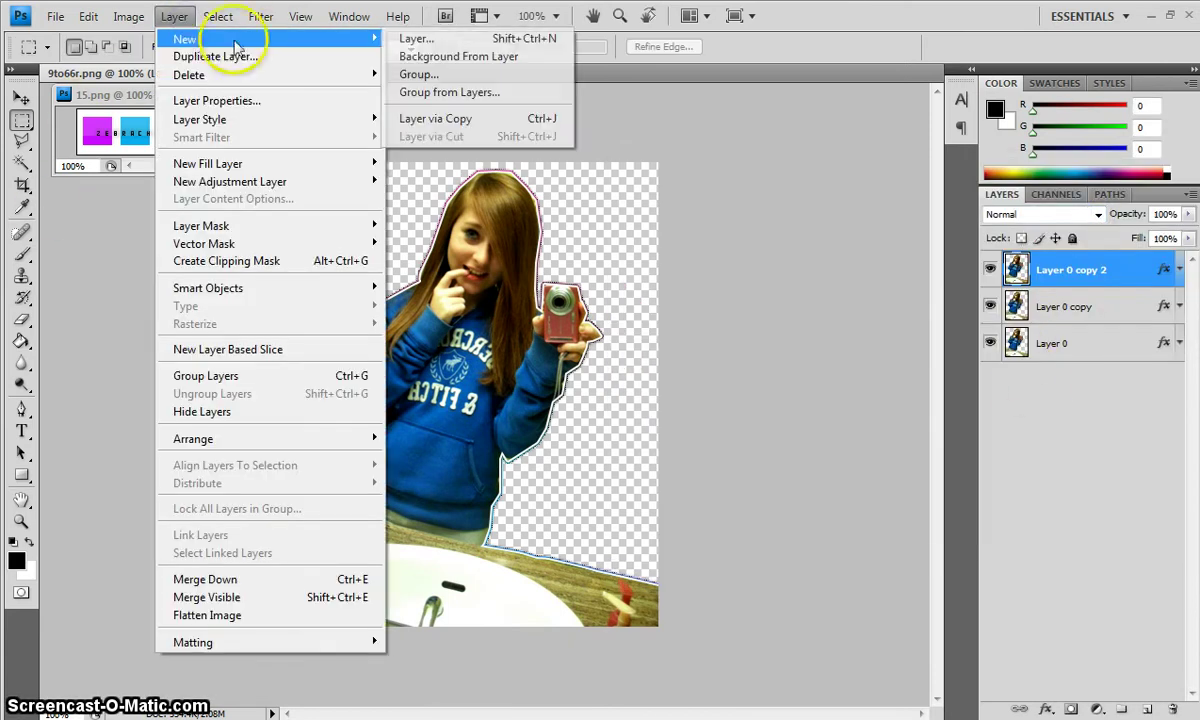
click(424, 35)
click(833, 295)
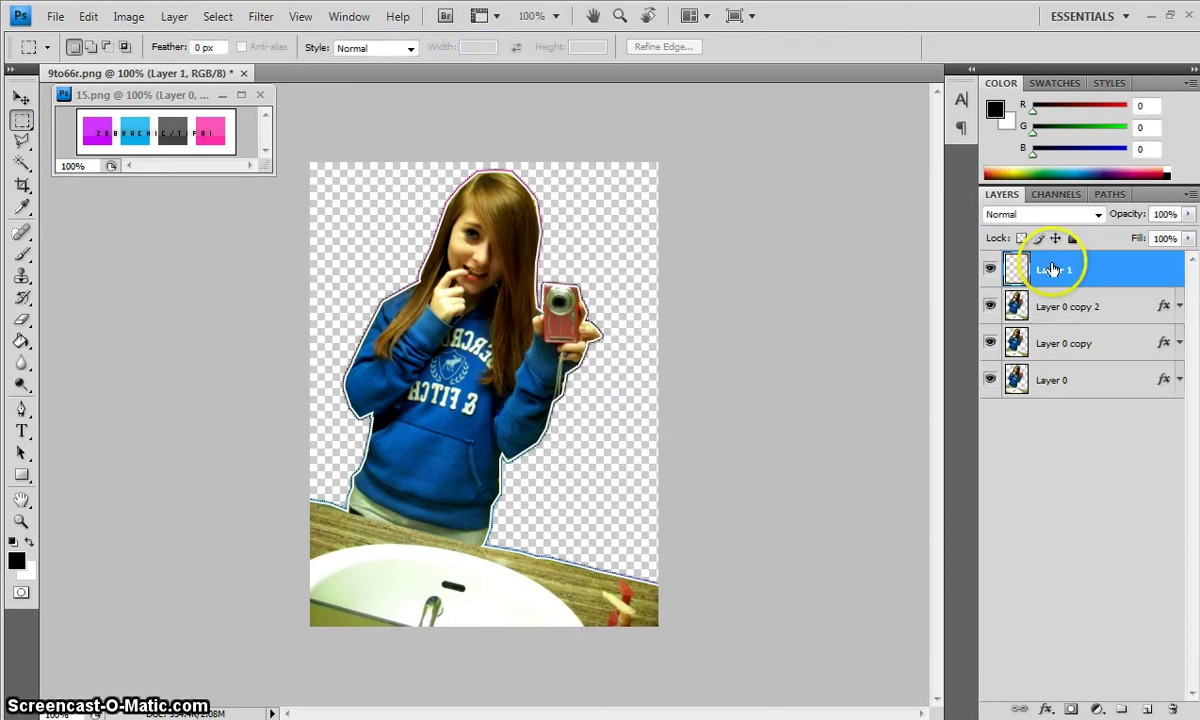
drag(1050, 268, 1047, 393)
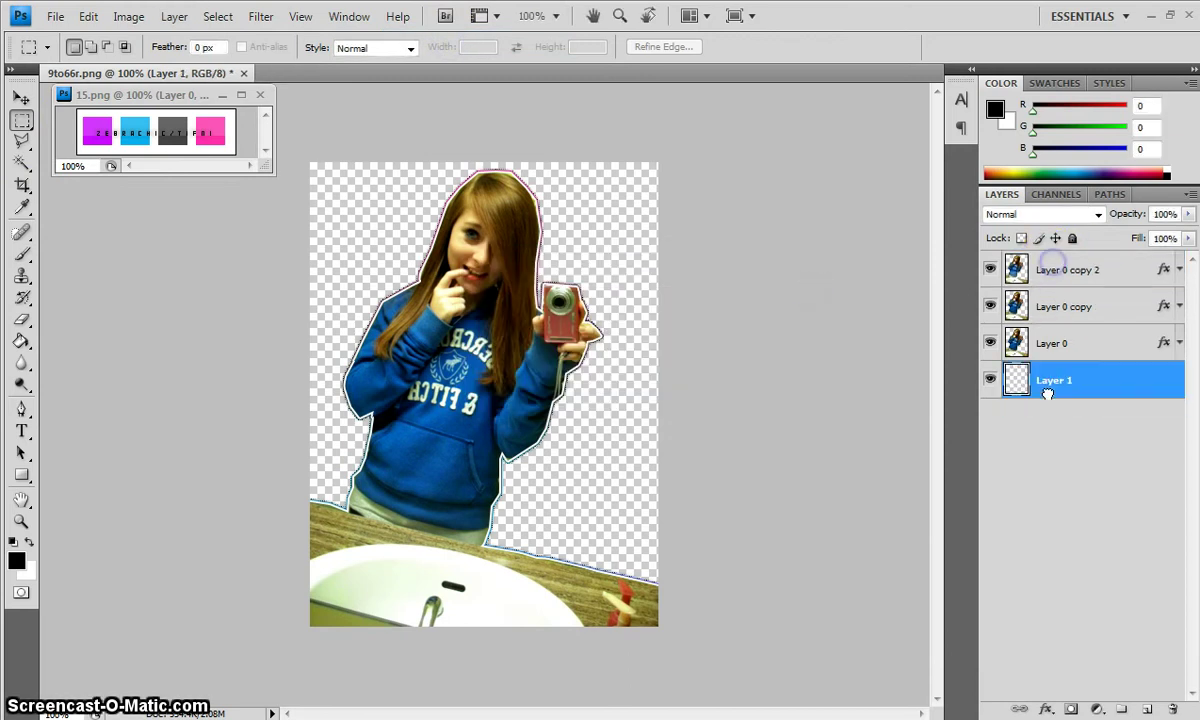
Step: Convert Layer 1 into the image's Background layer
click(174, 16)
mouse_move(184, 38)
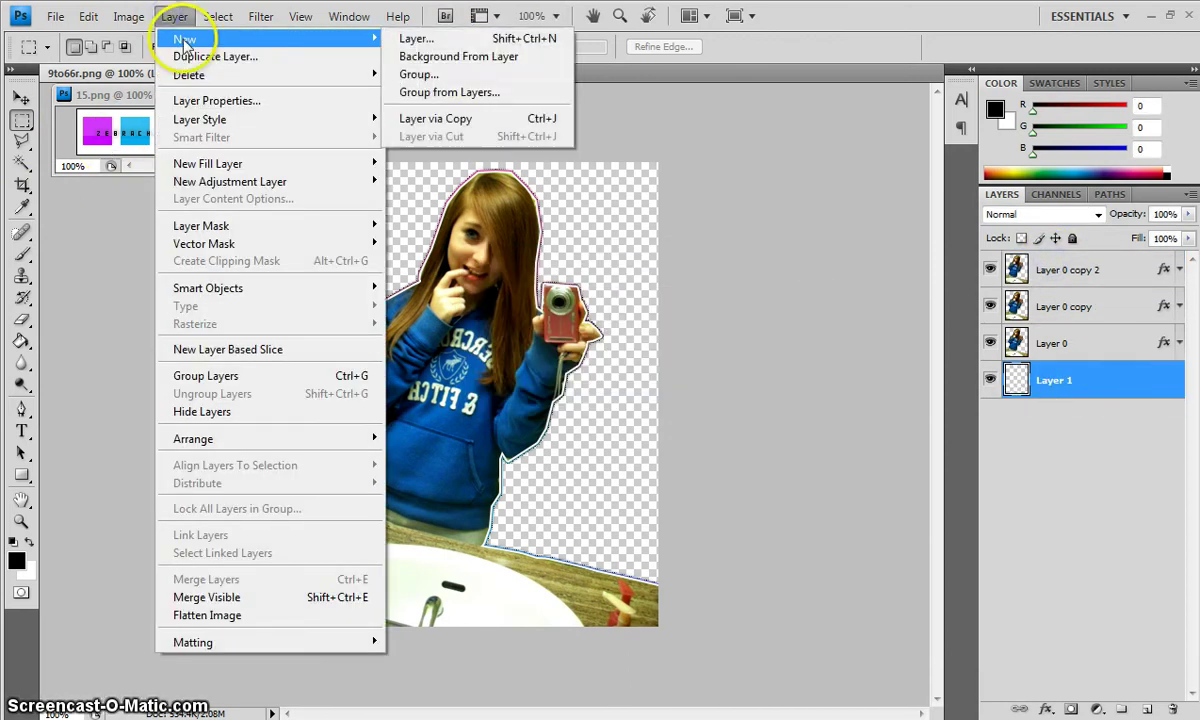
click(448, 57)
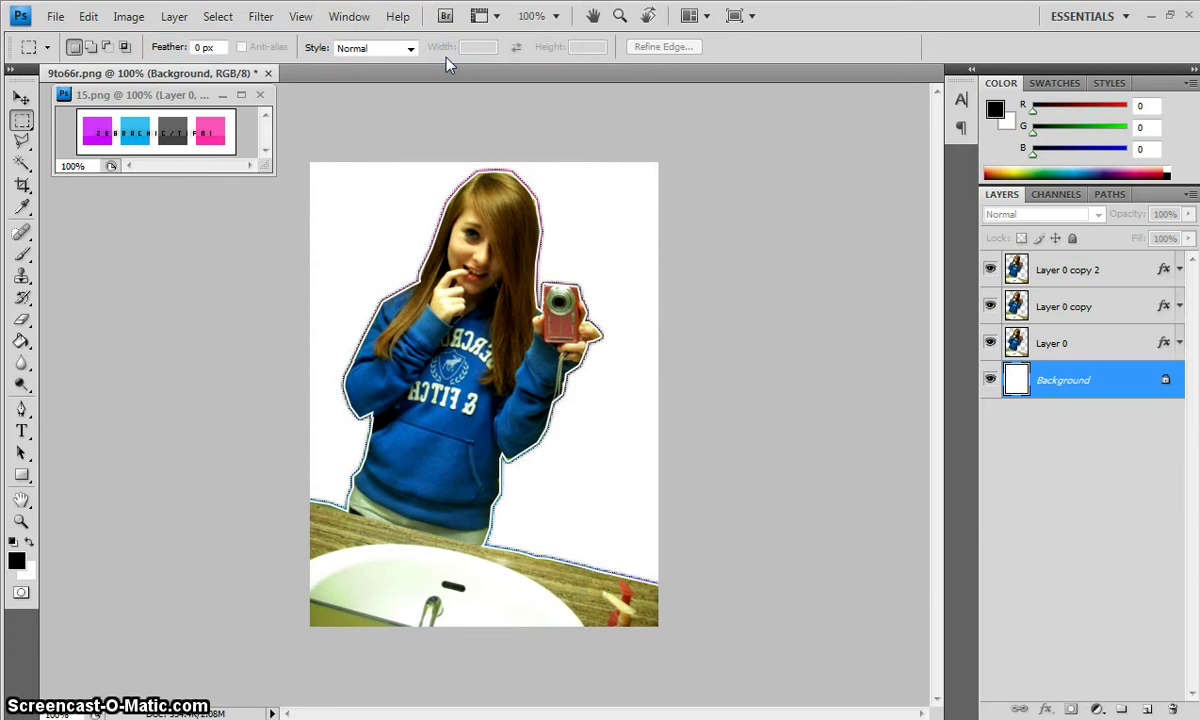
Step: Sample the dark gray swatch in 15.png as the foreground color and select the Paint Bucket tool
click(995, 111)
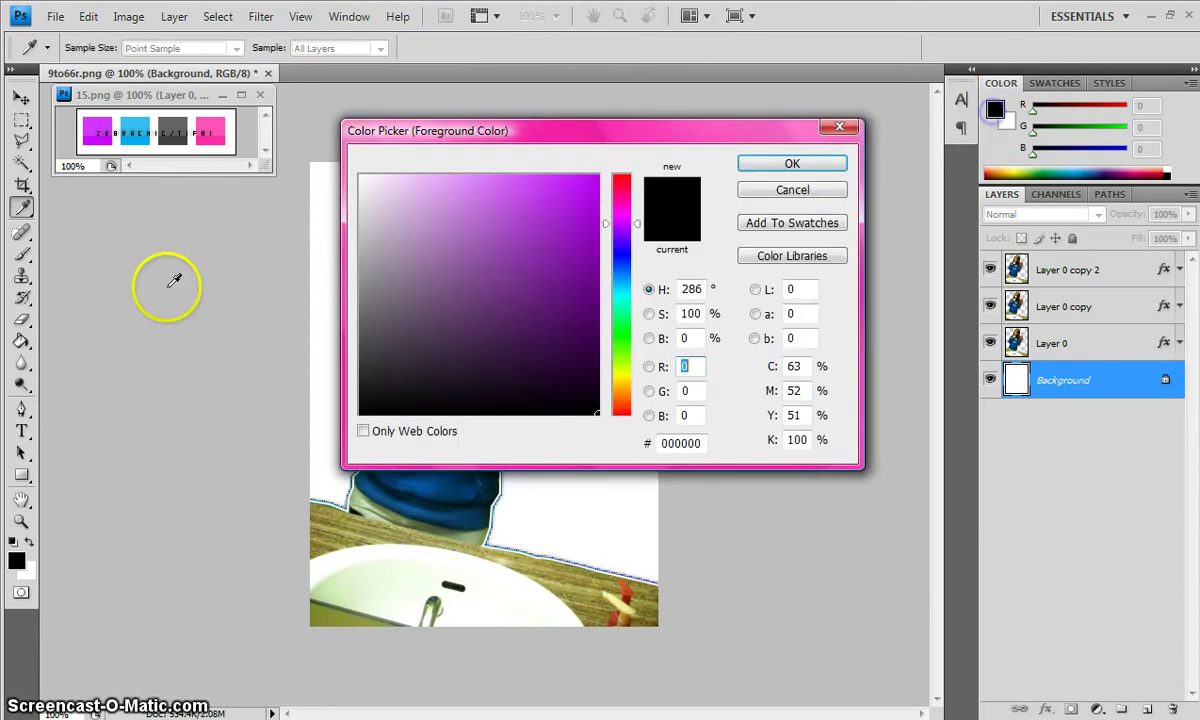
click(178, 138)
click(829, 167)
key(m)
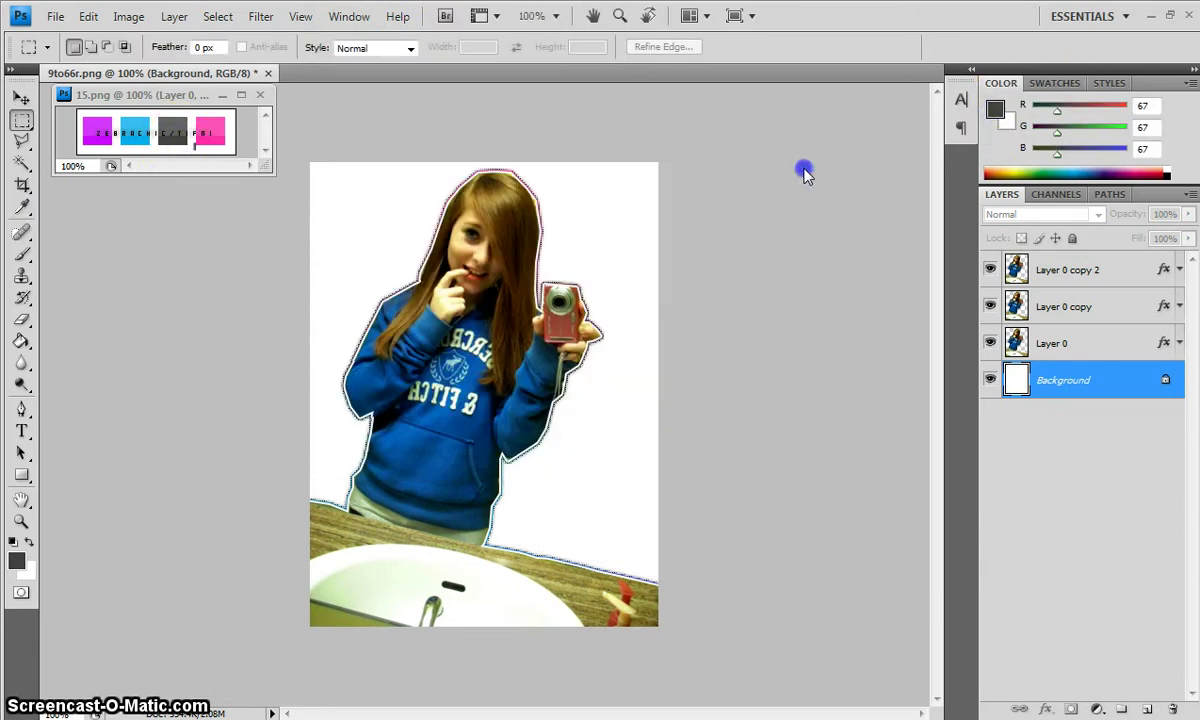
click(21, 340)
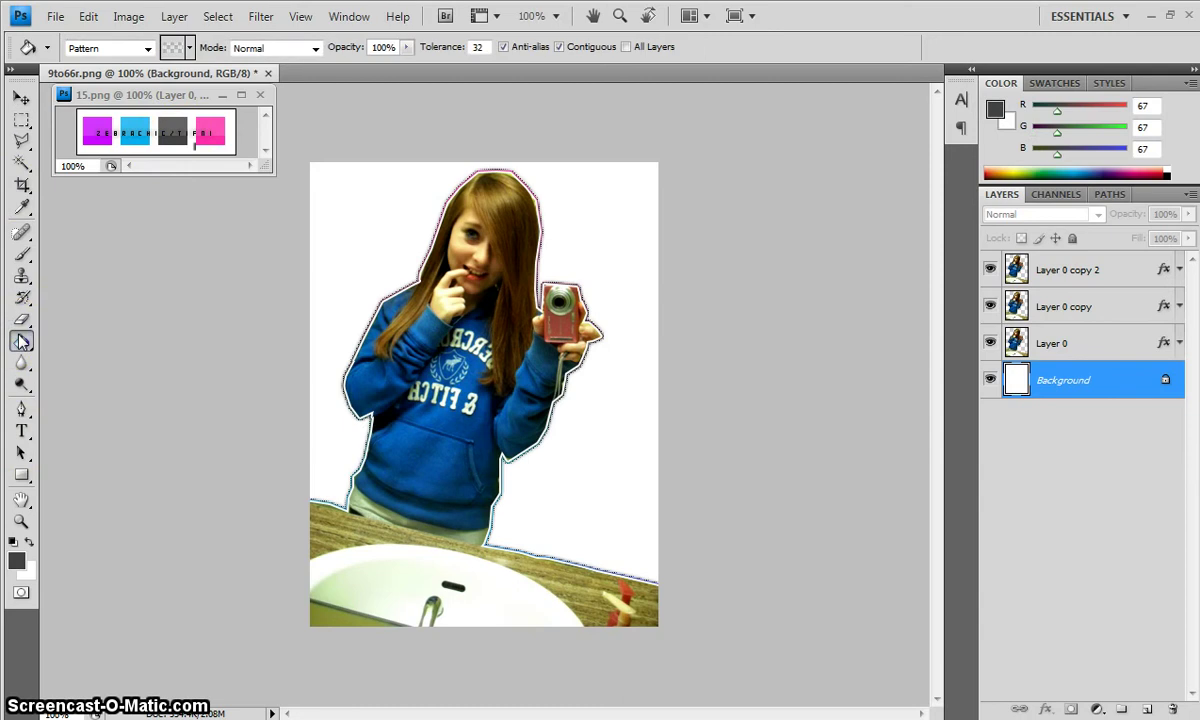
Step: Try the current pattern as a fill on the Background layer, and undo that fill
click(347, 246)
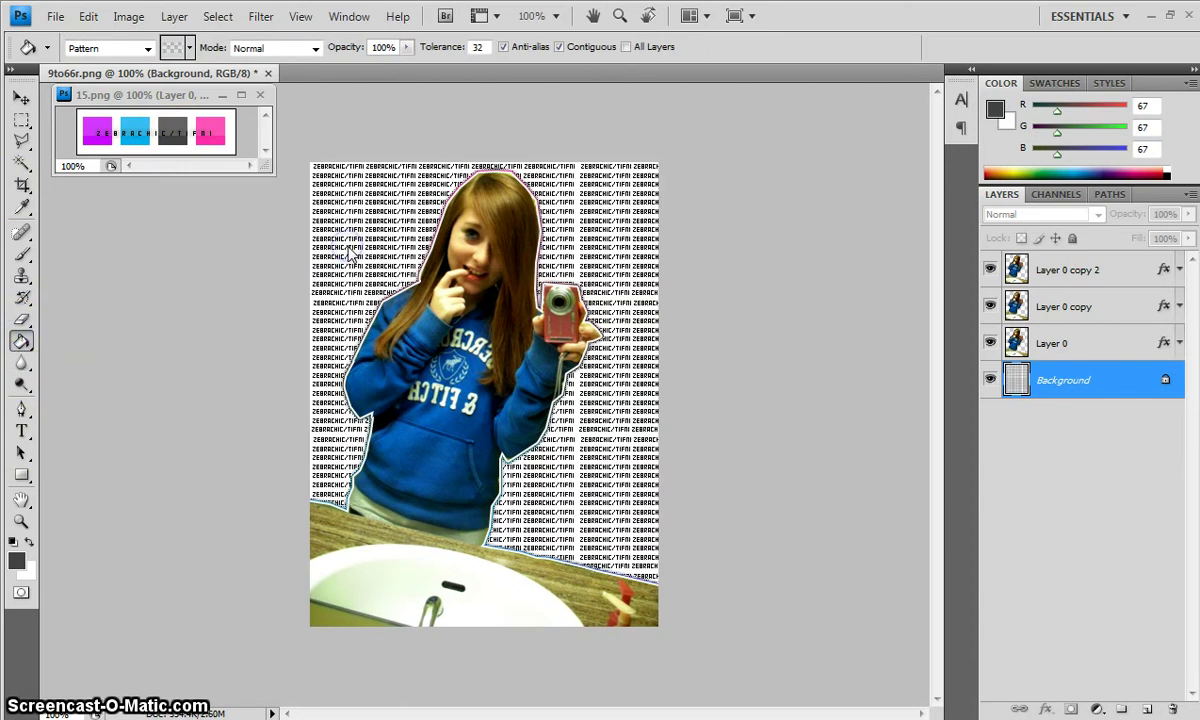
click(89, 16)
click(95, 36)
Step: Switch the Paint Bucket's fill source to Foreground and fill the Background layer with the dark gray
click(108, 48)
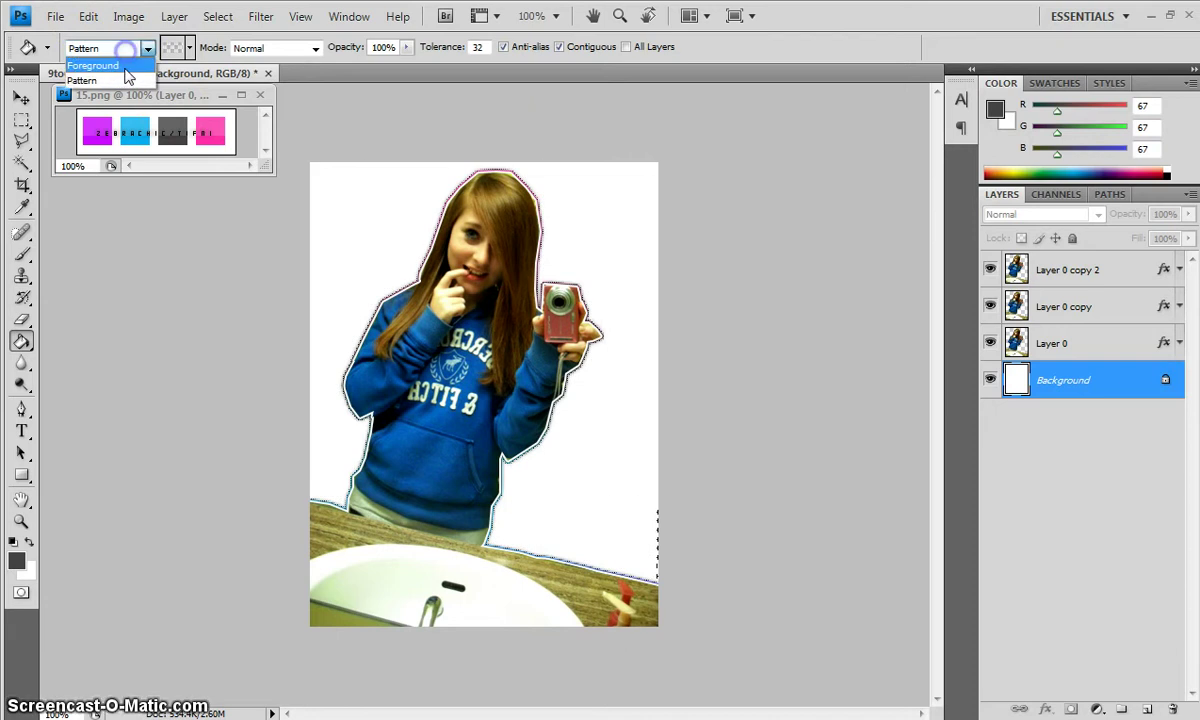
click(110, 64)
click(371, 204)
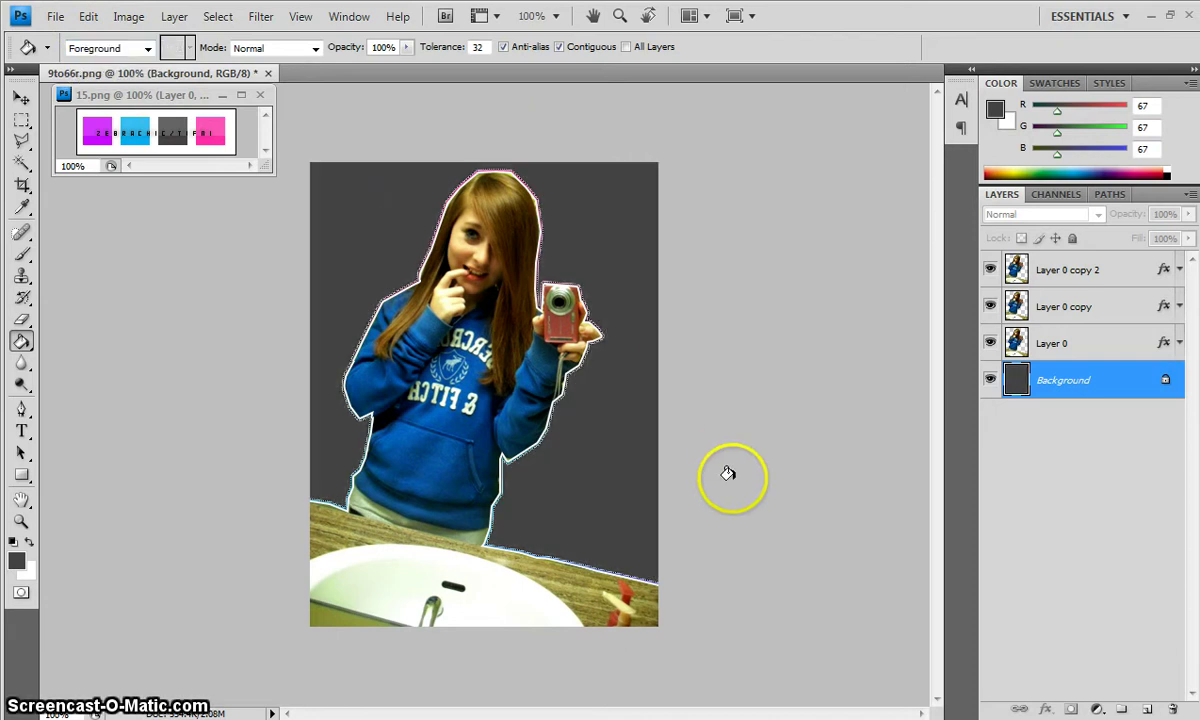
Step: Add a new empty layer, Layer 1, directly above the Background layer
click(174, 16)
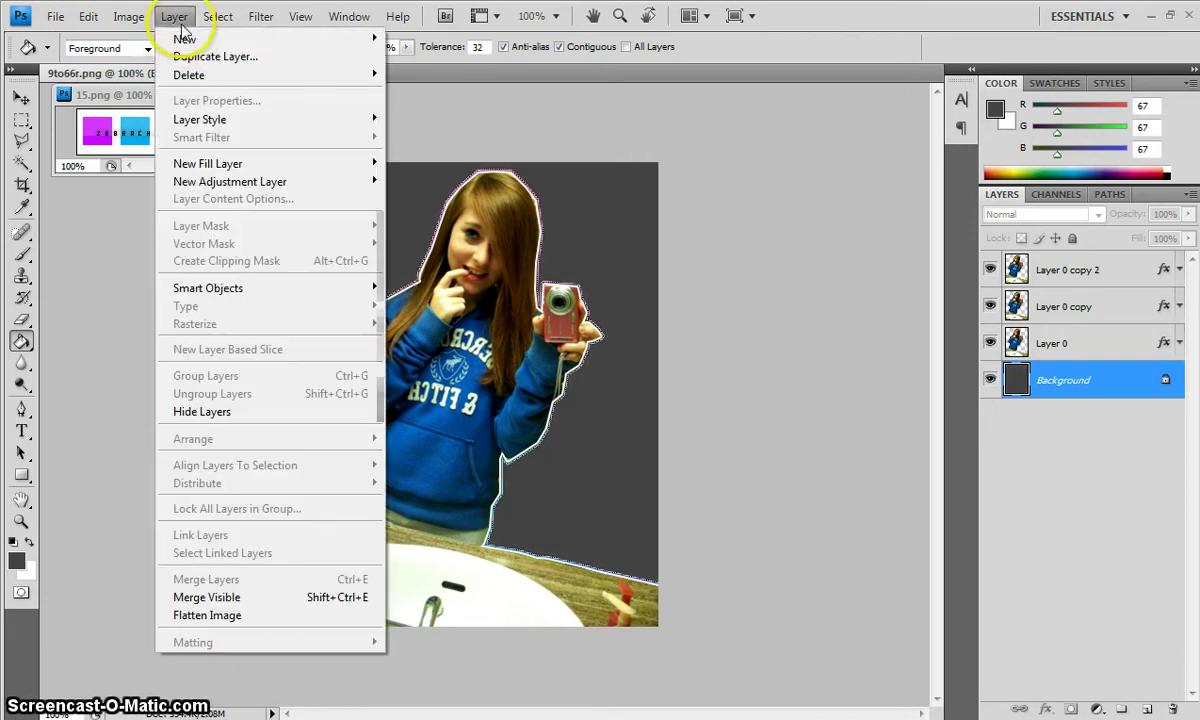
mouse_move(183, 40)
click(432, 40)
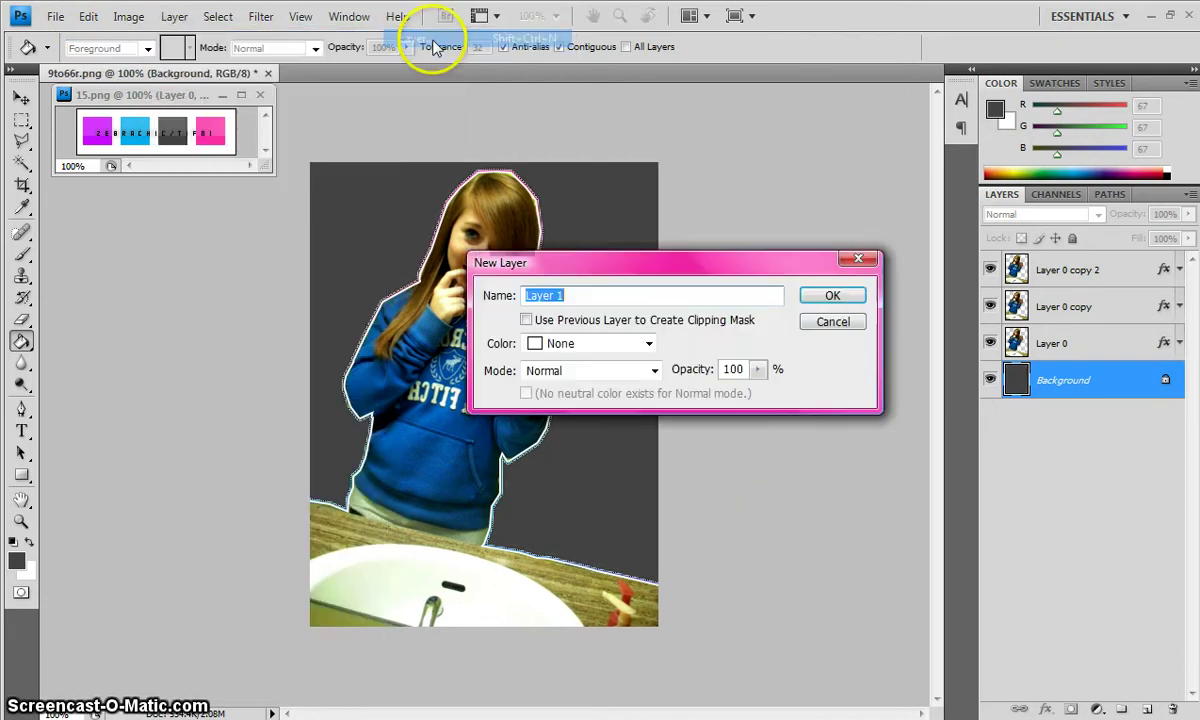
click(815, 297)
Step: Set the foreground color to black and stamp the 650 px sunburst ray brush once on Layer 1 behind the cut-out
mouse_move(547, 365)
mouse_down()
mouse_move(549, 337)
mouse_move(689, 477)
mouse_up()
click(817, 165)
key(g)
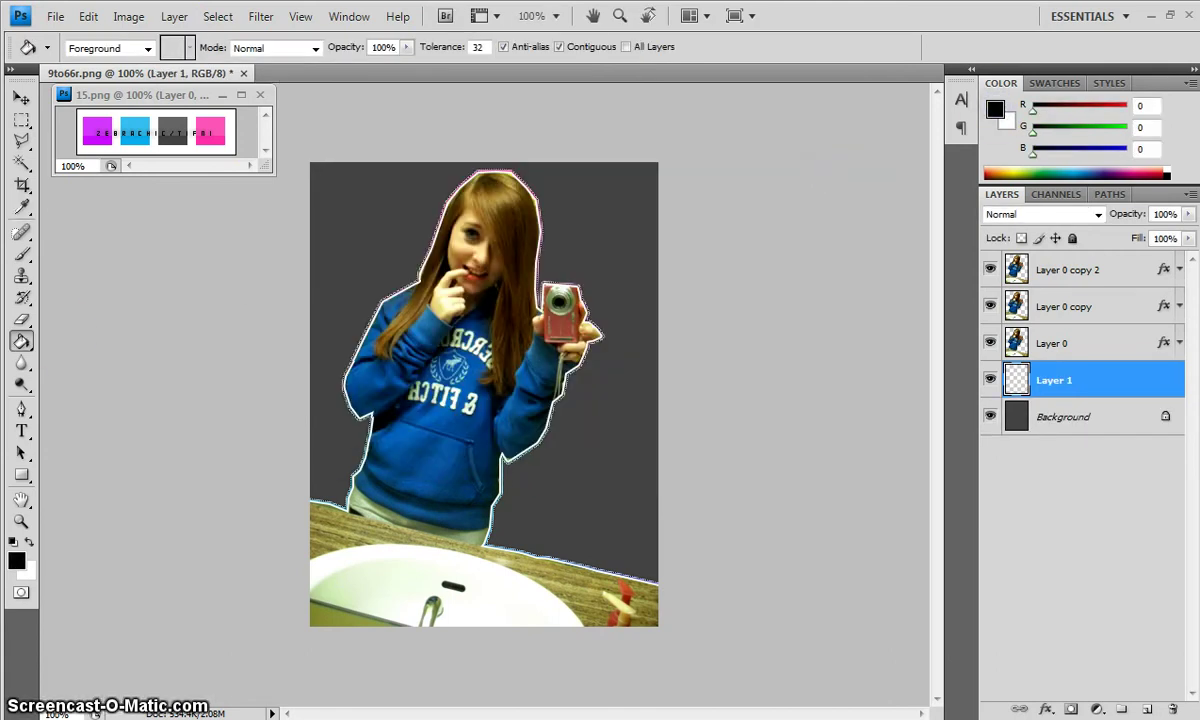
click(21, 254)
click(126, 48)
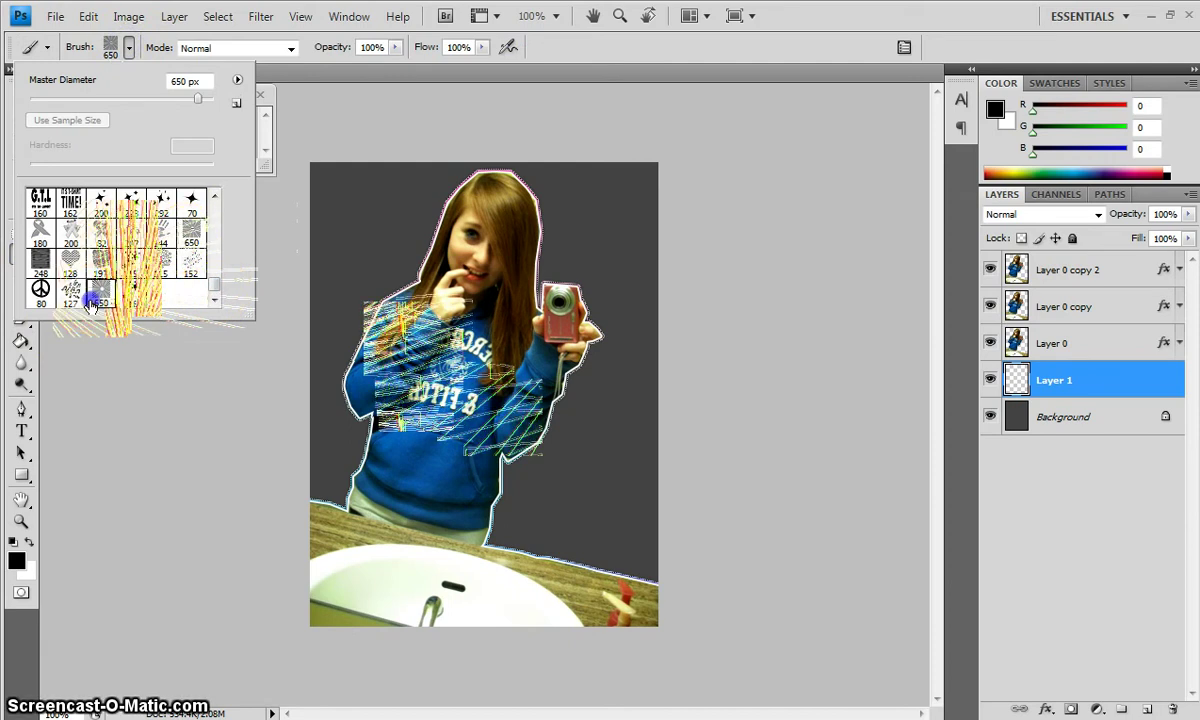
click(424, 385)
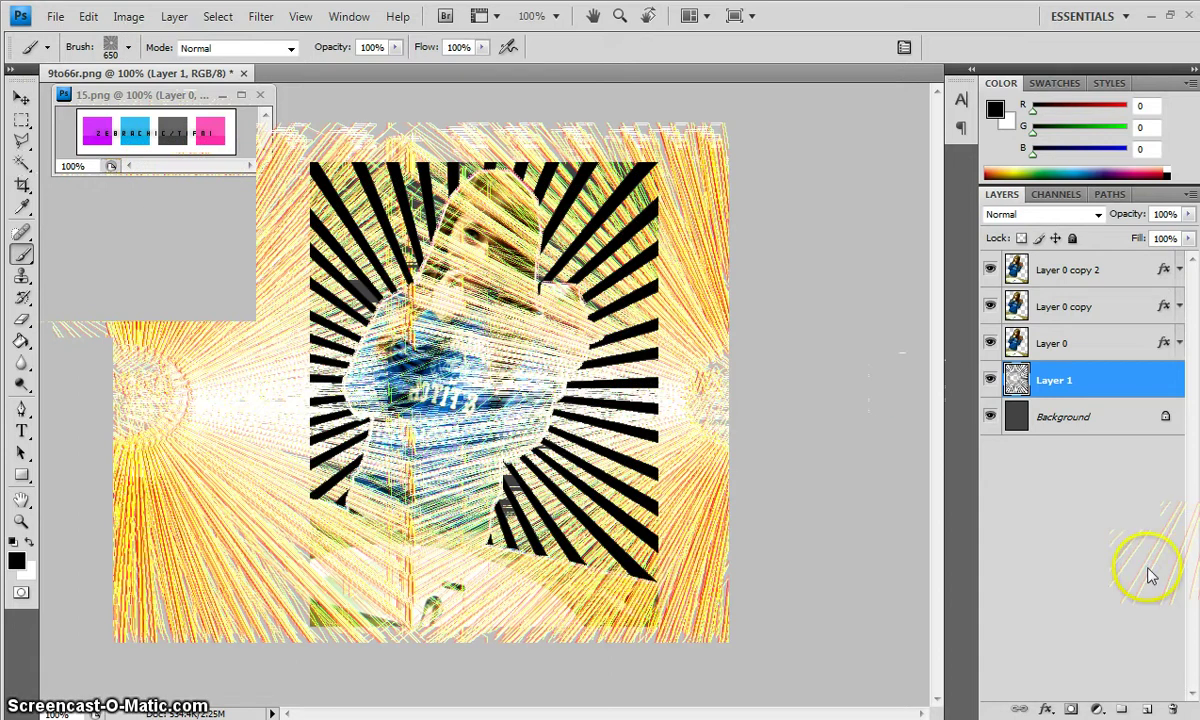
Step: Add a 1 px outside stroke to Layer 1 with Fill Type Pattern, using the white pattern with a black square
right_click(1057, 384)
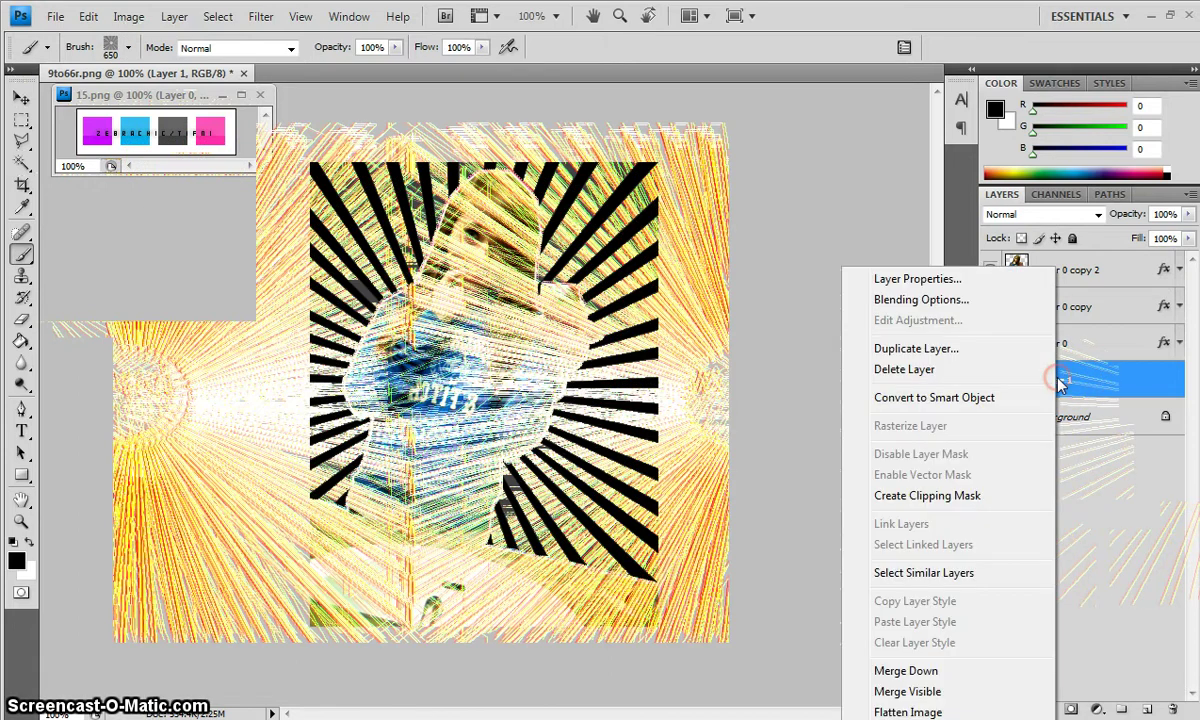
click(905, 300)
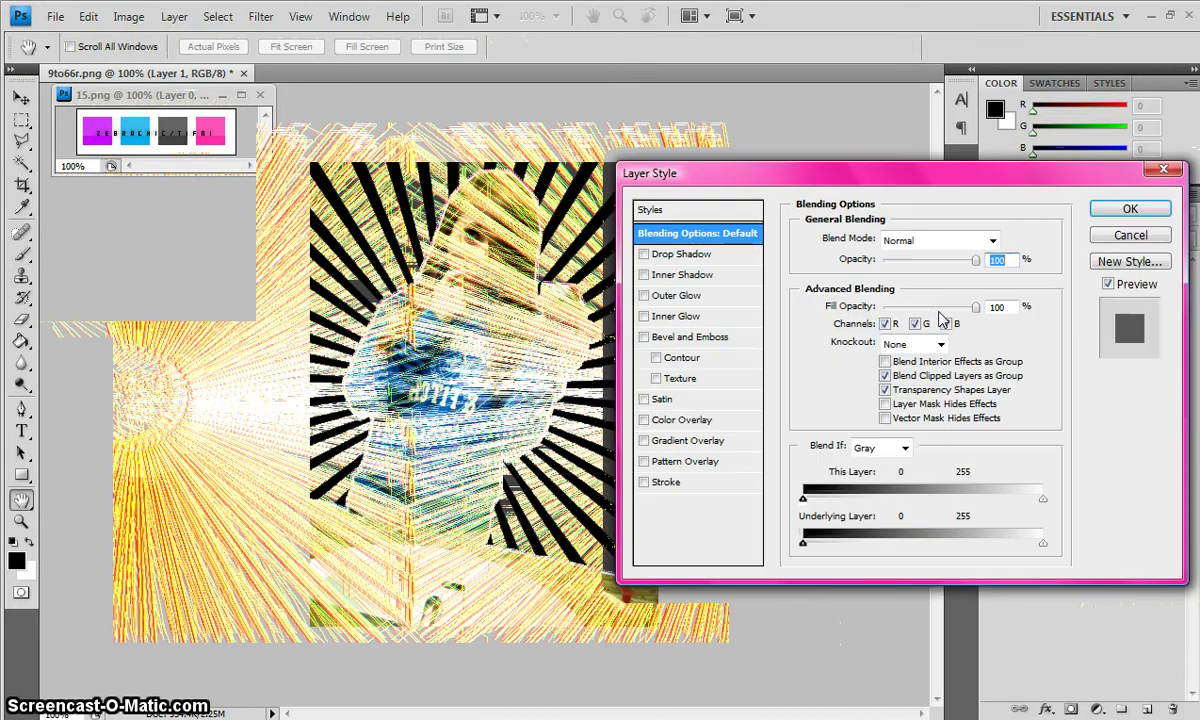
click(690, 484)
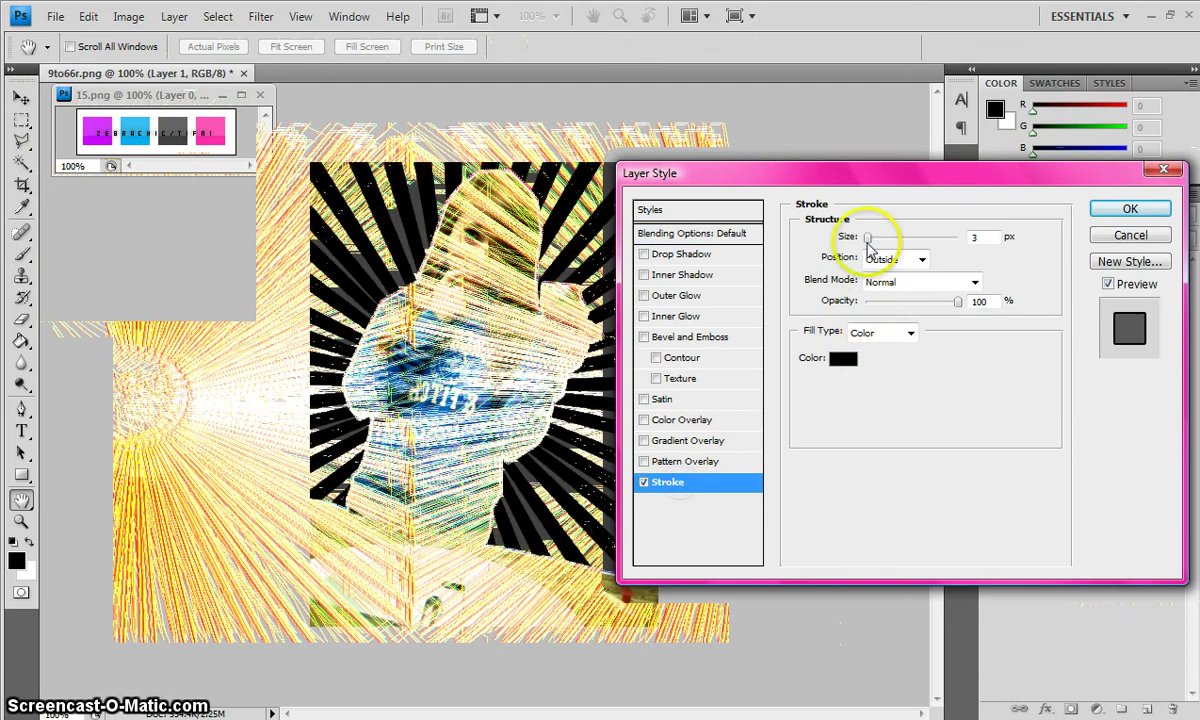
drag(870, 237, 863, 241)
click(878, 333)
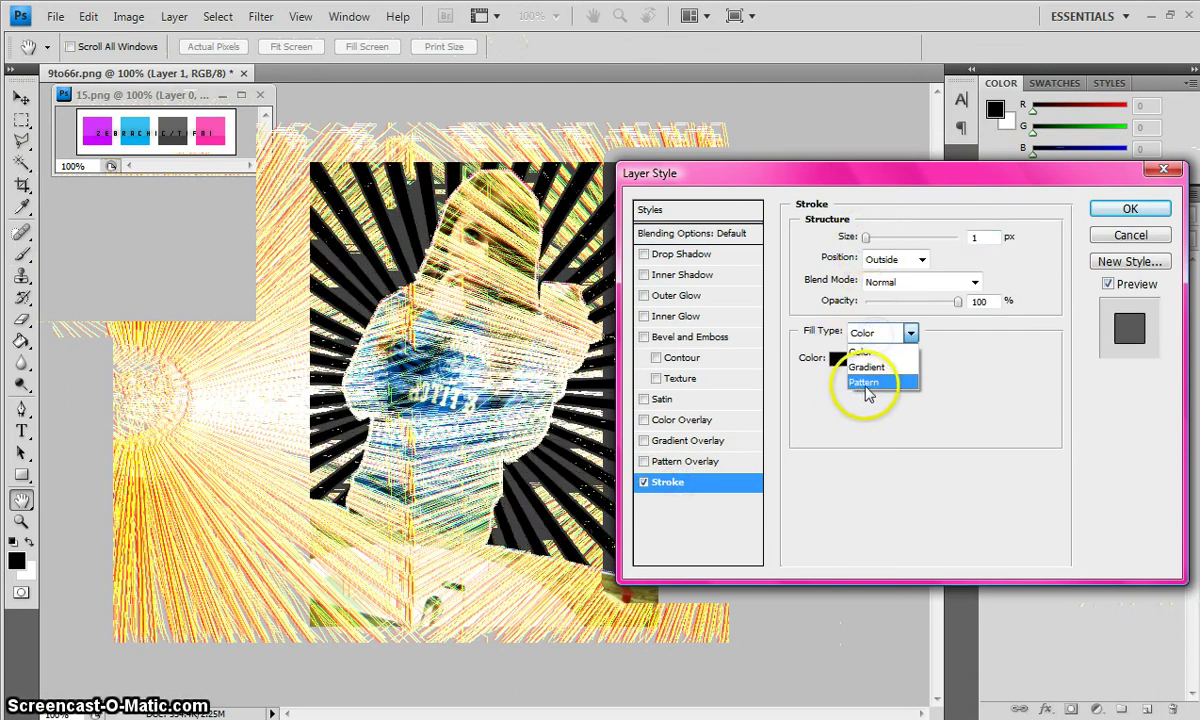
click(864, 380)
click(847, 369)
click(811, 488)
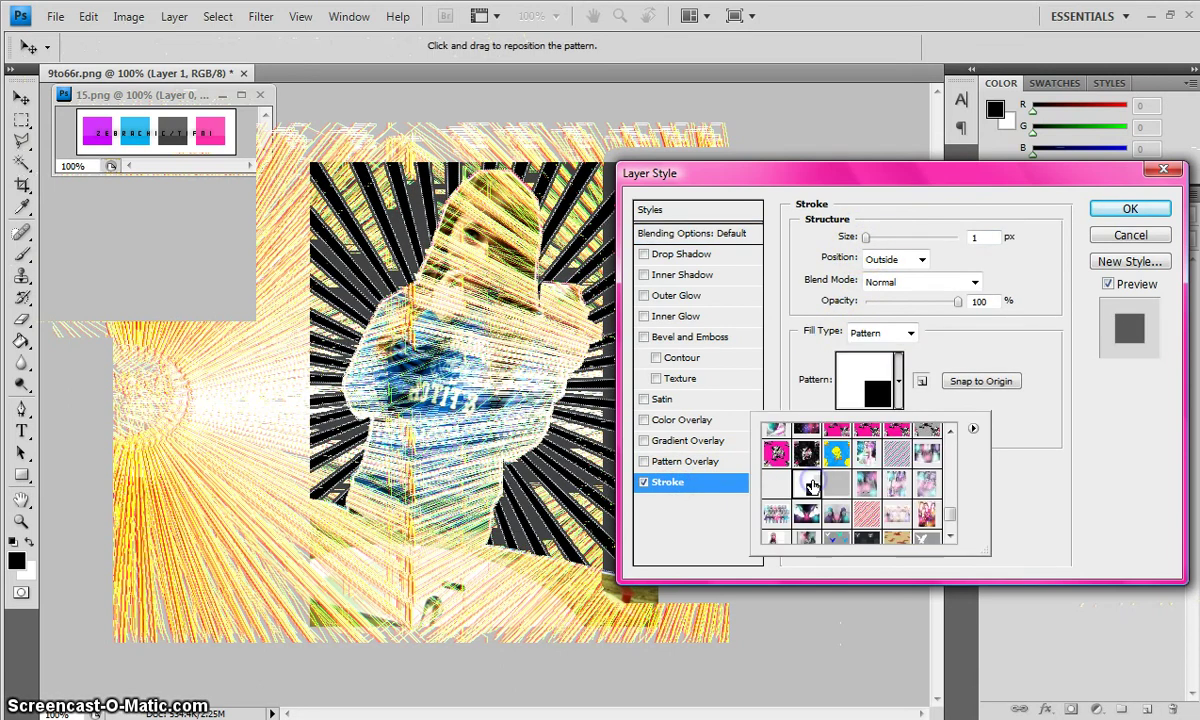
Step: Add a drop shadow with 0 px distance to Layer 1, apply the layer style, and collapse the layer's effects list
click(695, 258)
click(698, 258)
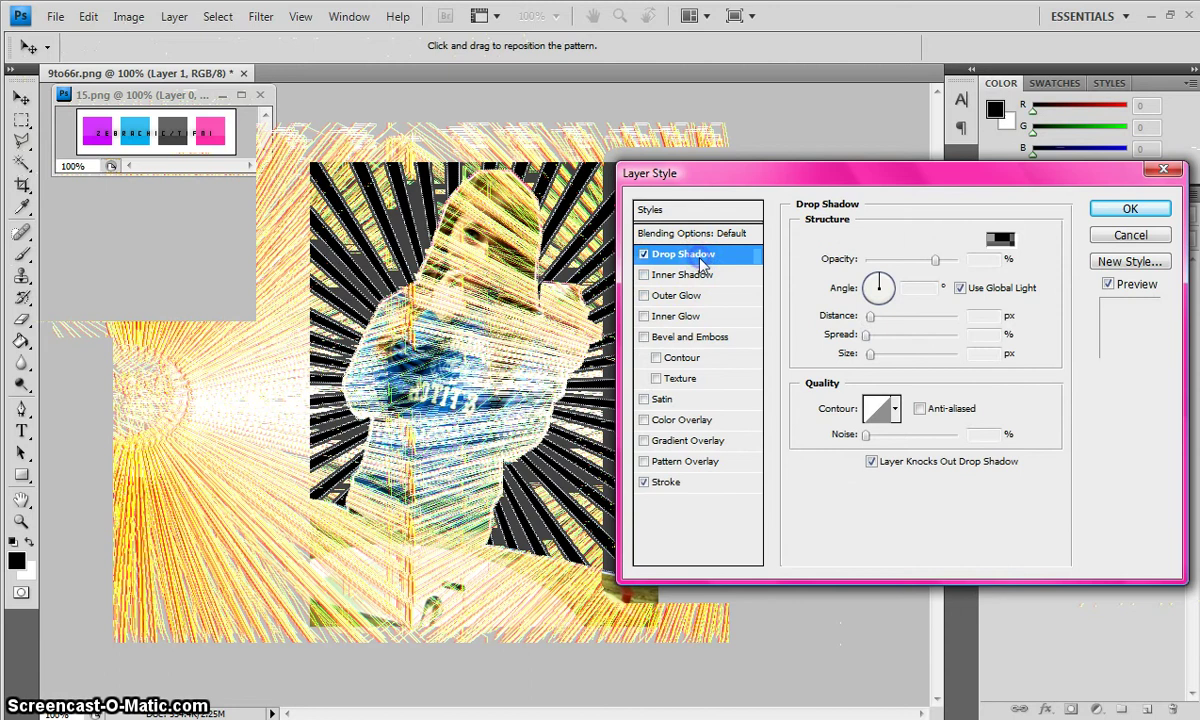
click(866, 315)
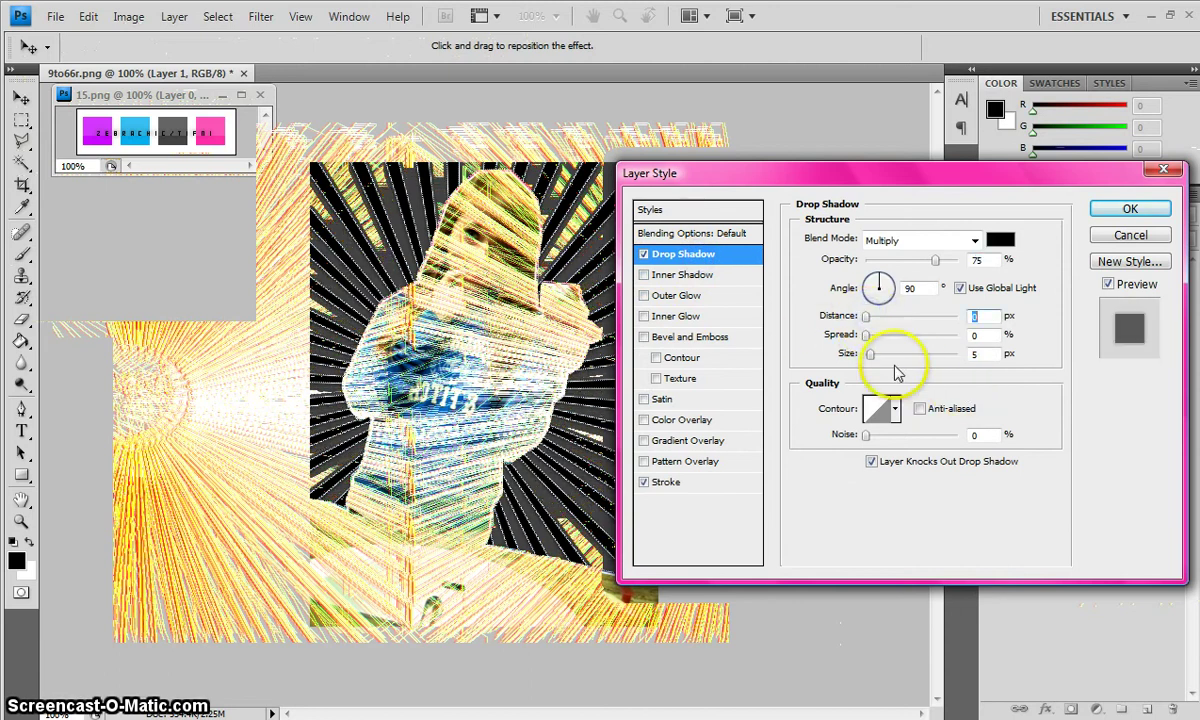
click(966, 354)
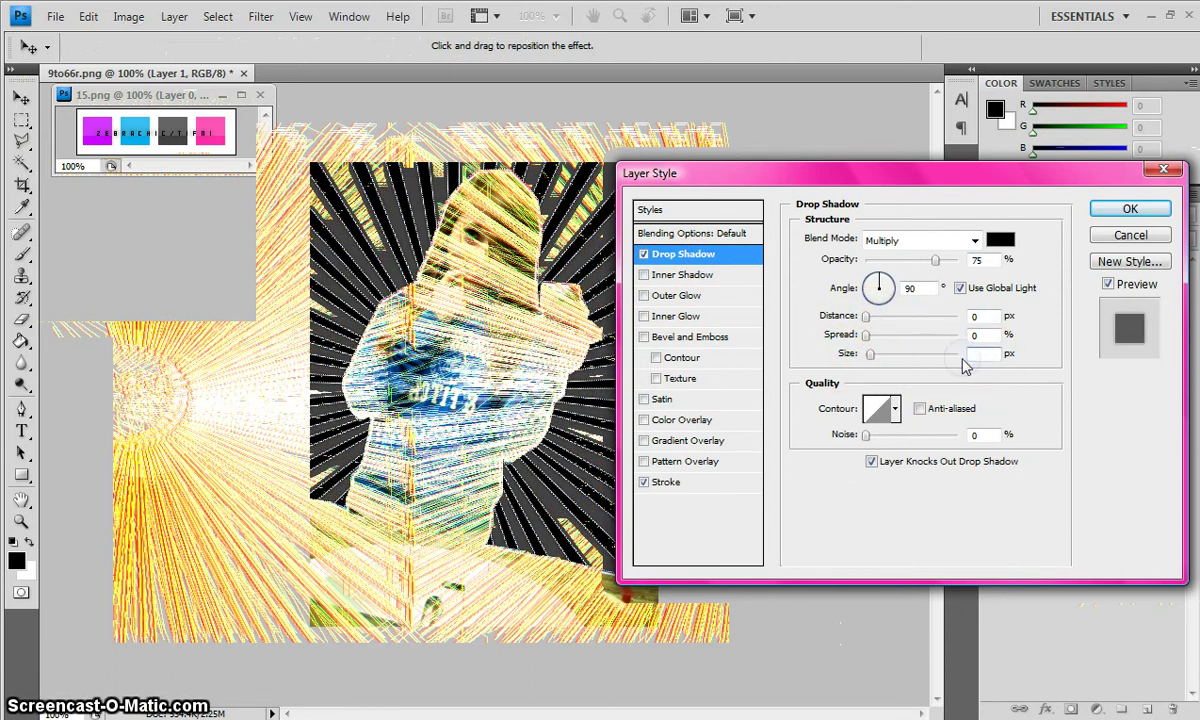
click(1130, 208)
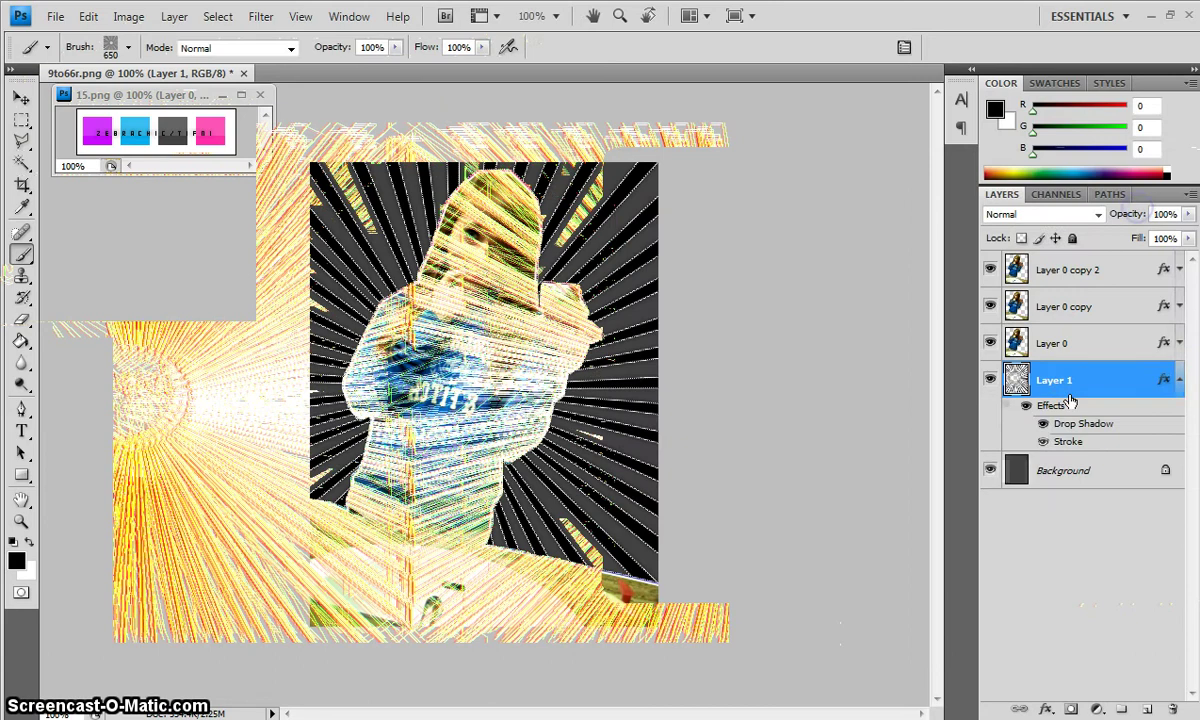
click(1178, 393)
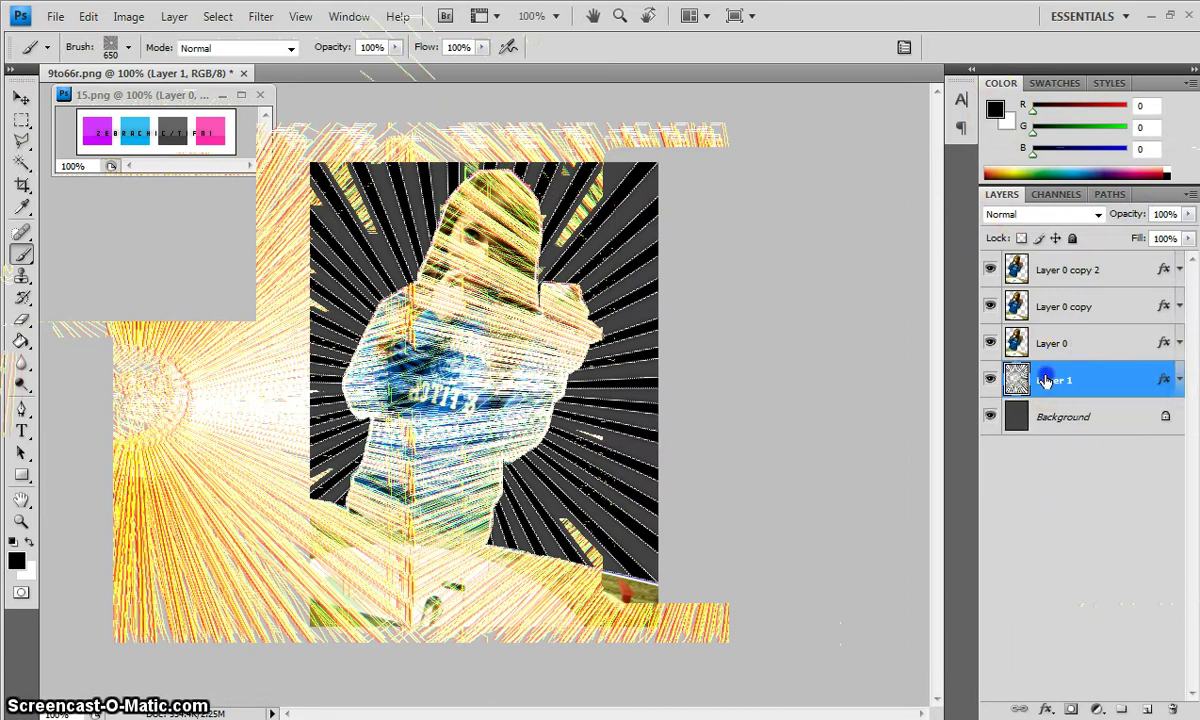
mouse_move(1045, 380)
mouse_down()
mouse_move(1048, 261)
mouse_move(1045, 380)
mouse_up()
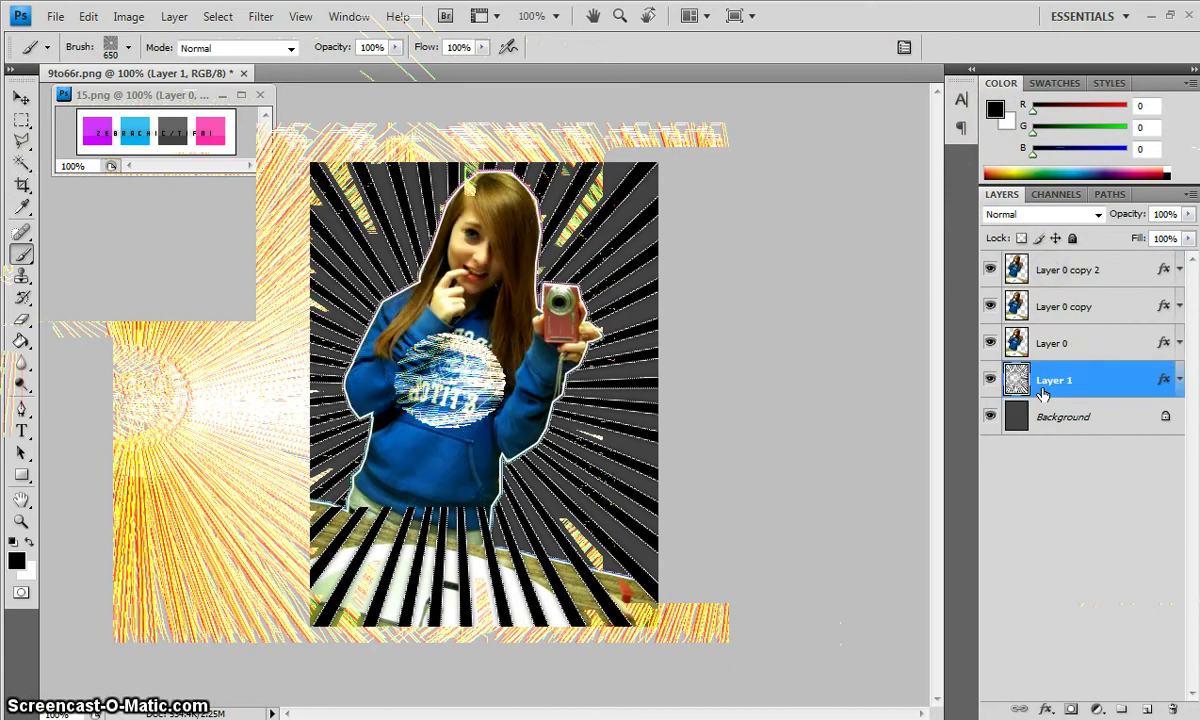
Step: Sample the purple swatch in 15.png as foreground color and fill two black rays at the image's upper left with the Paint Bucket
click(995, 109)
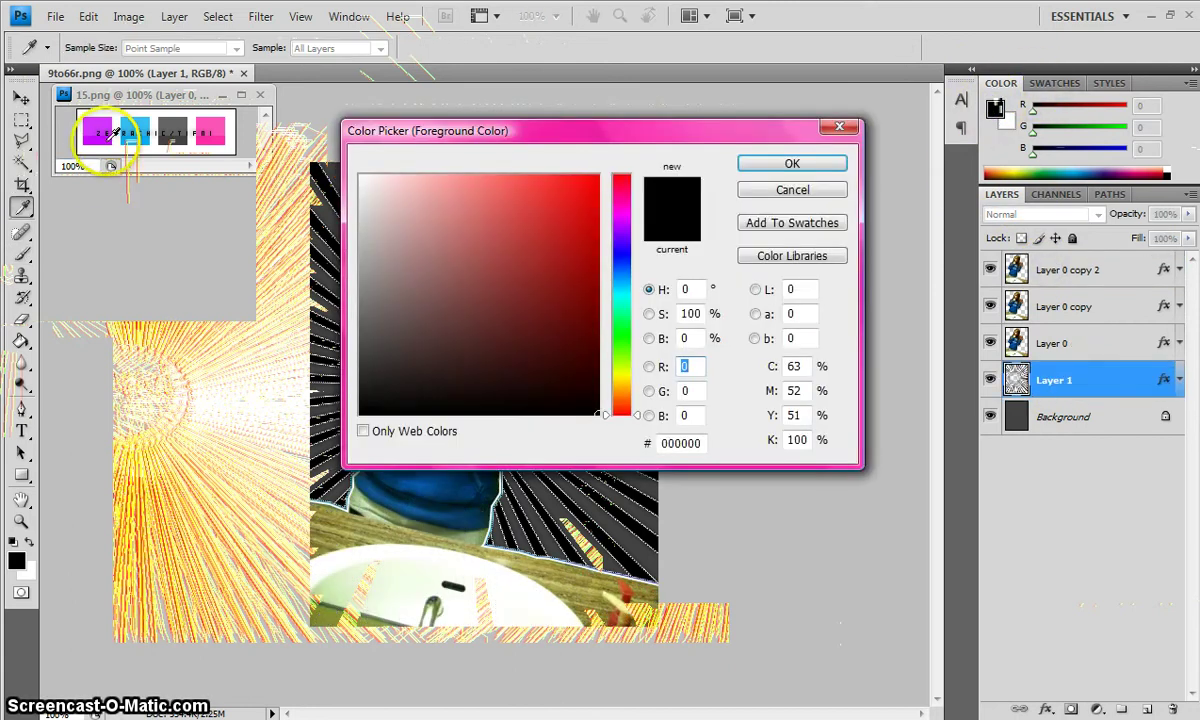
click(97, 132)
click(792, 164)
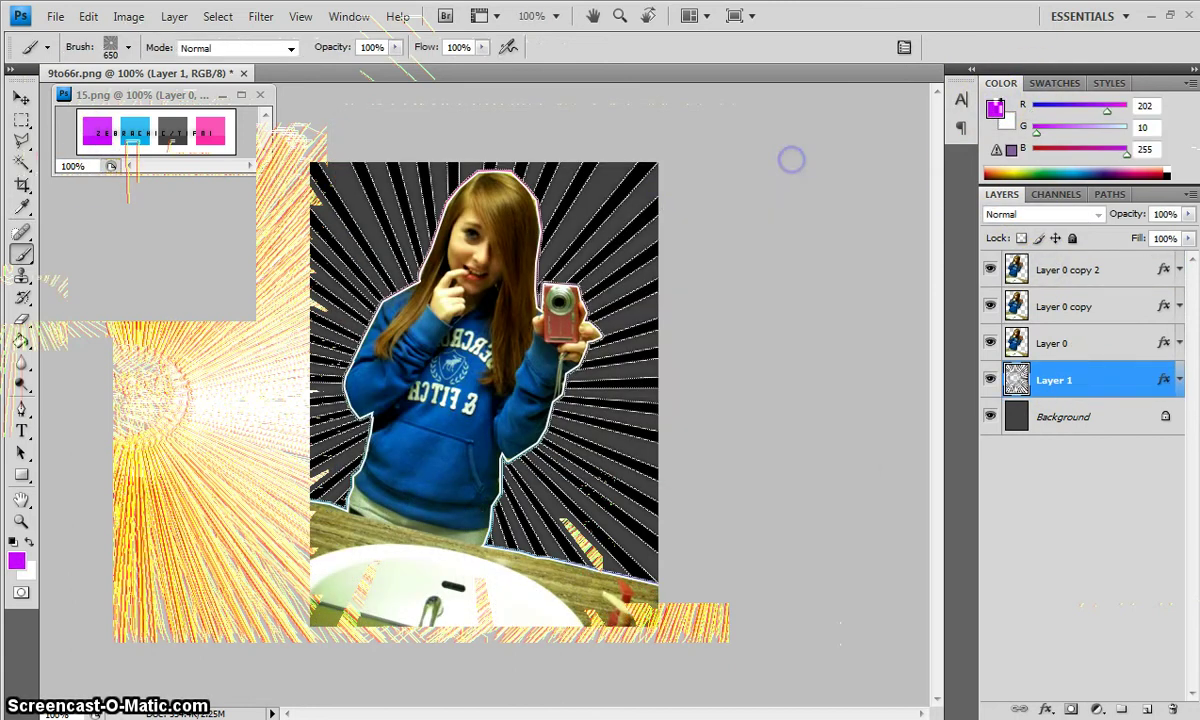
click(21, 343)
click(330, 209)
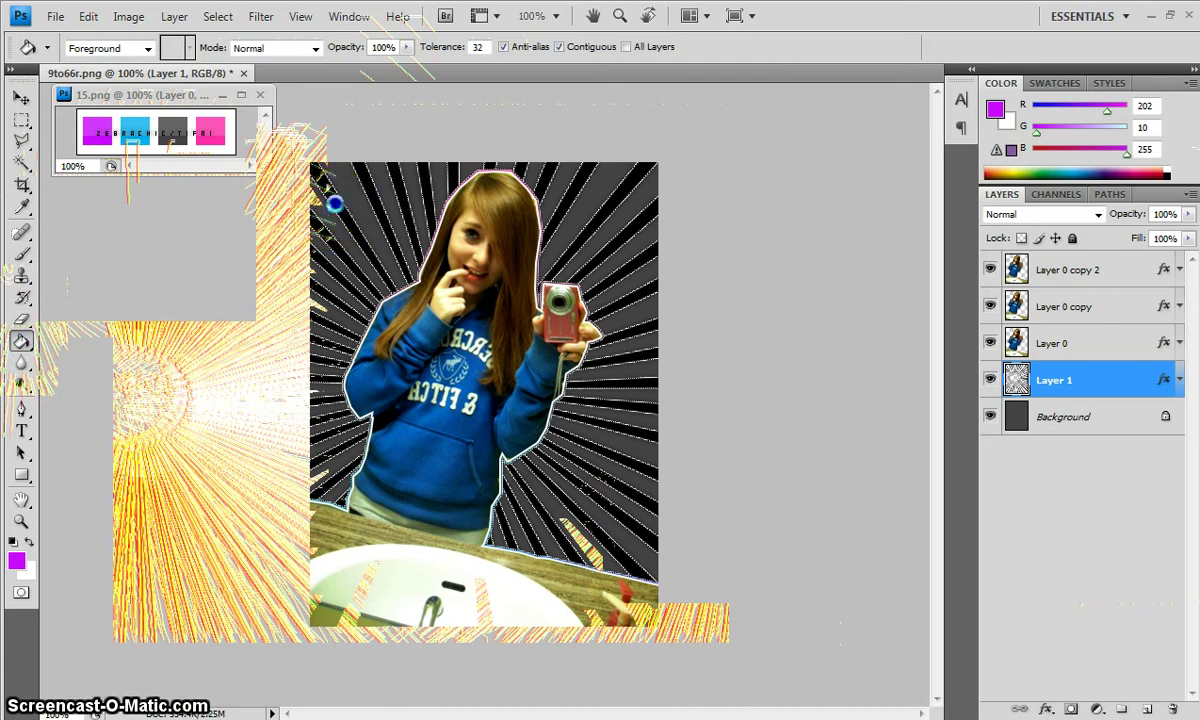
click(425, 250)
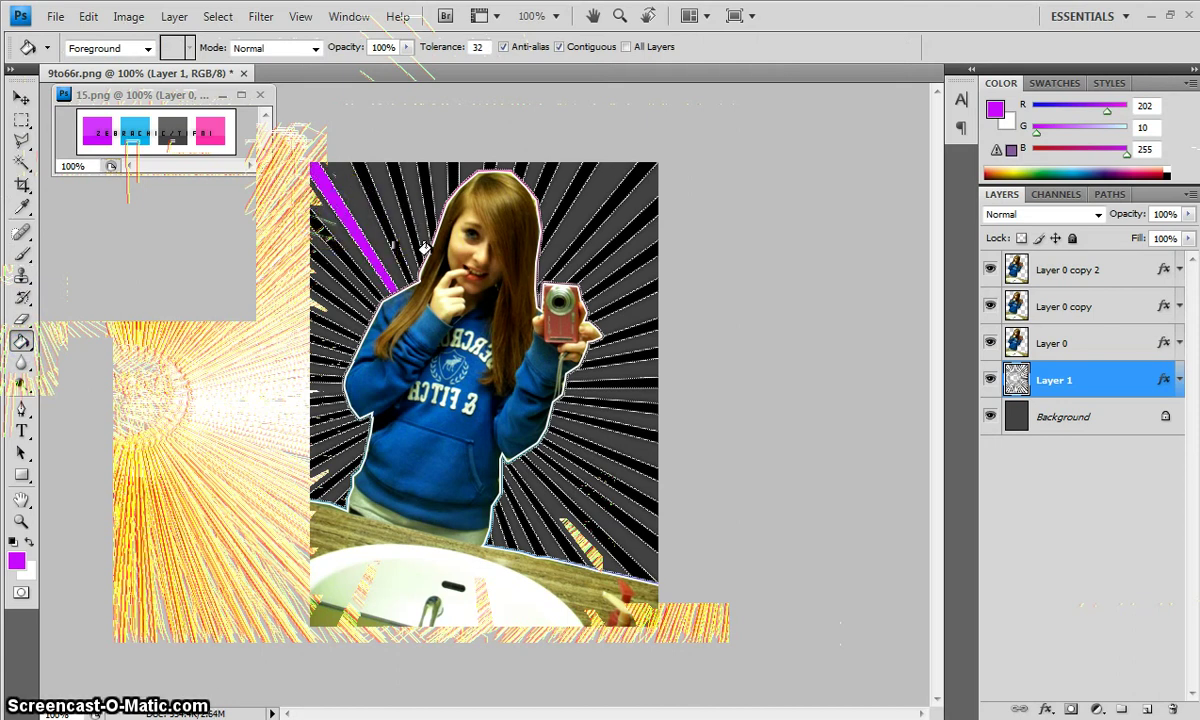
mouse_move(424, 247)
mouse_down()
mouse_move(402, 203)
mouse_move(477, 206)
mouse_move(416, 168)
mouse_up()
click(423, 177)
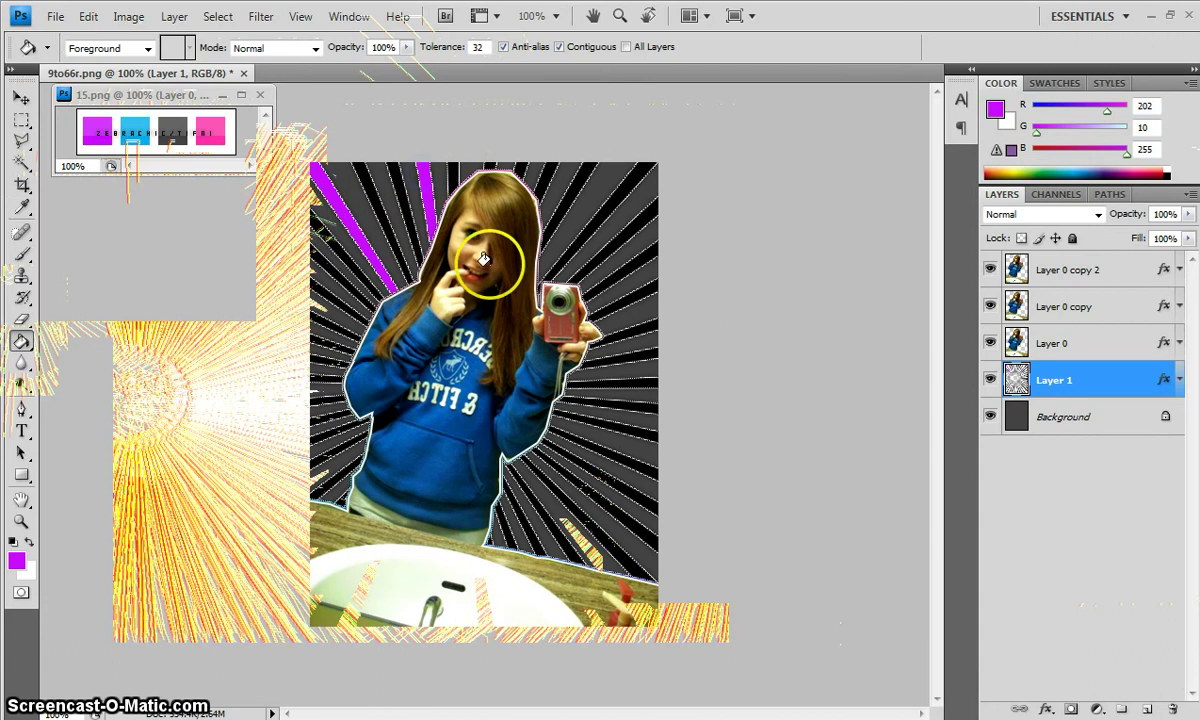
Step: Fill every third black ray from above the head around the image's right side down to the counter with purple
click(518, 168)
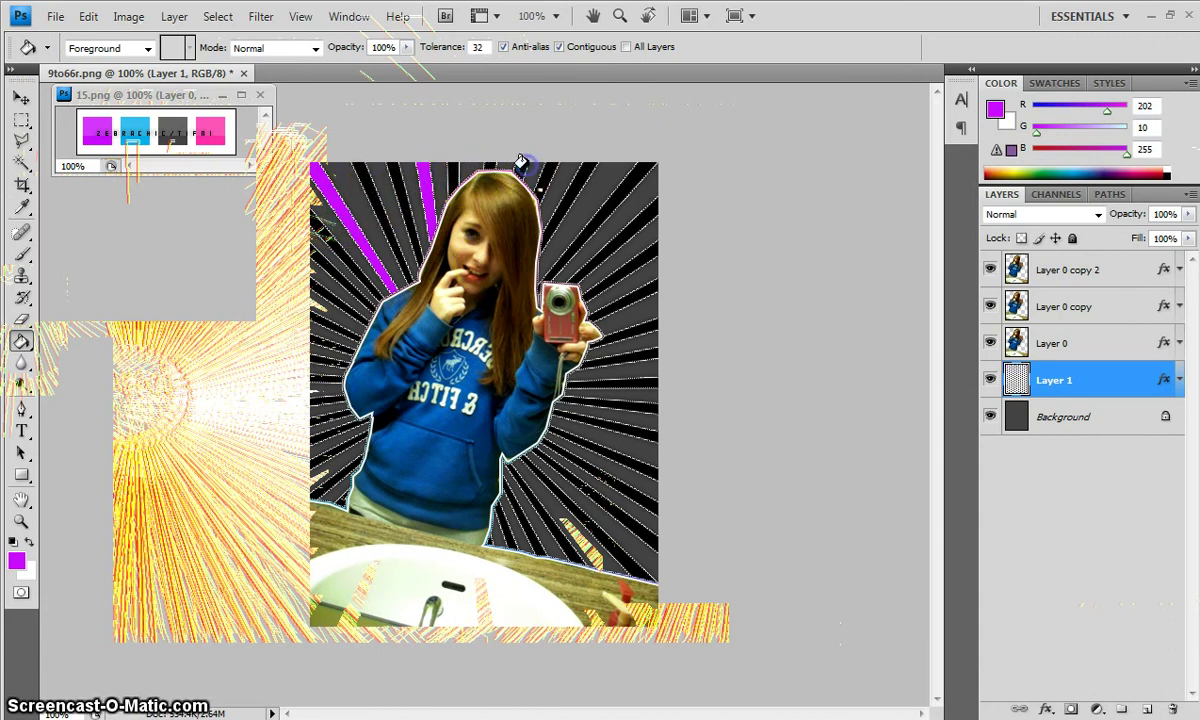
click(603, 220)
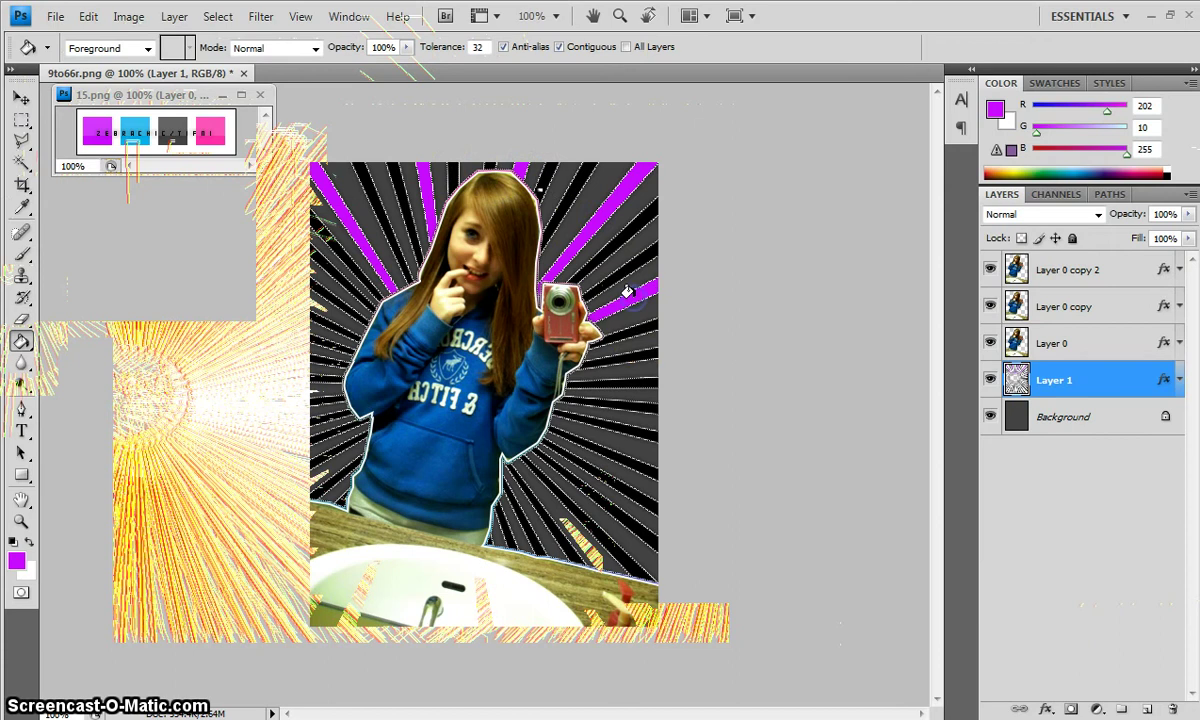
click(642, 383)
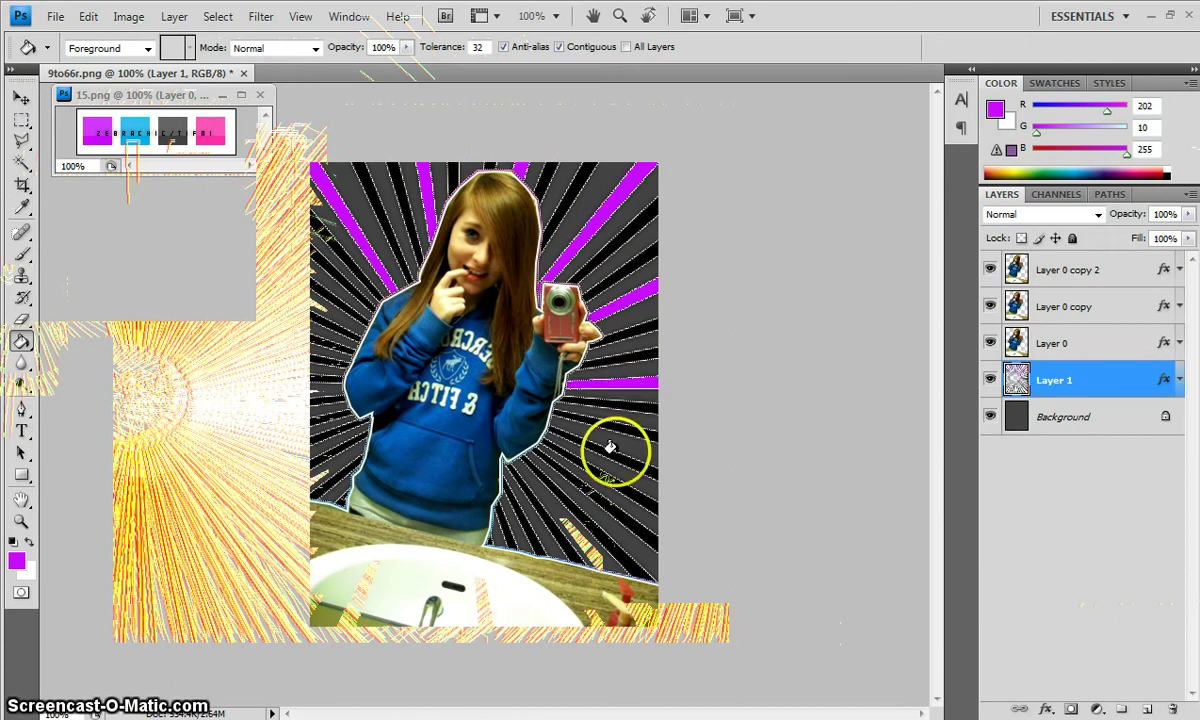
click(592, 504)
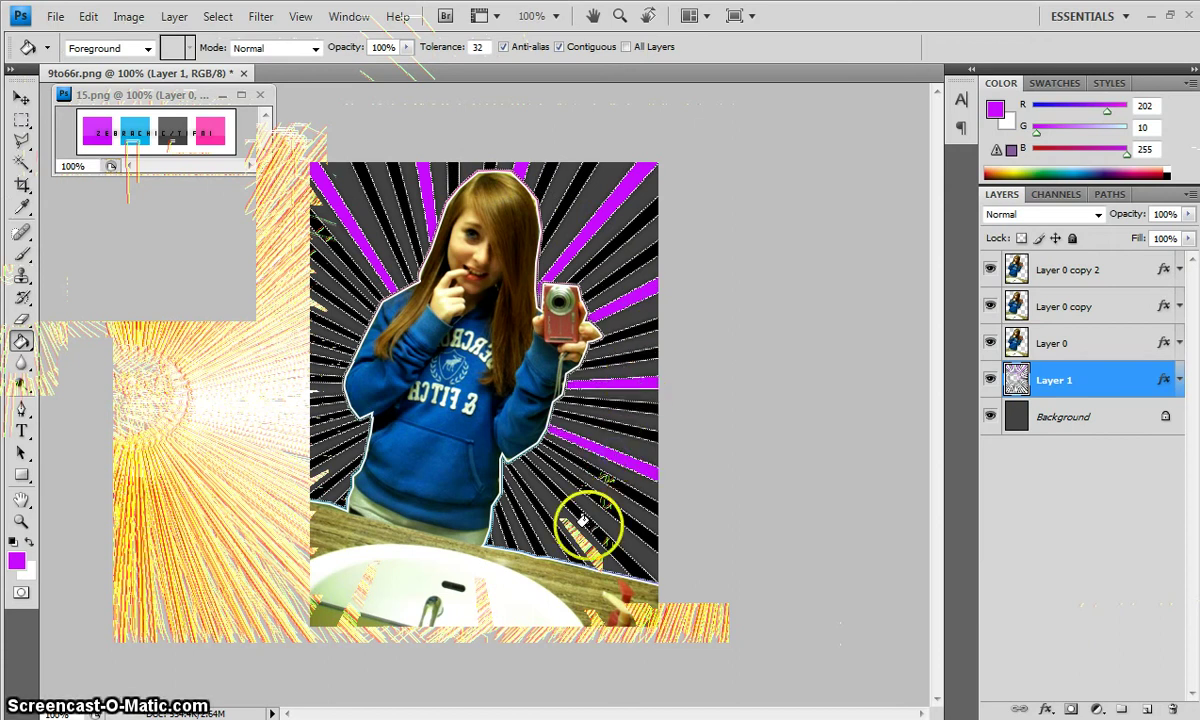
click(490, 522)
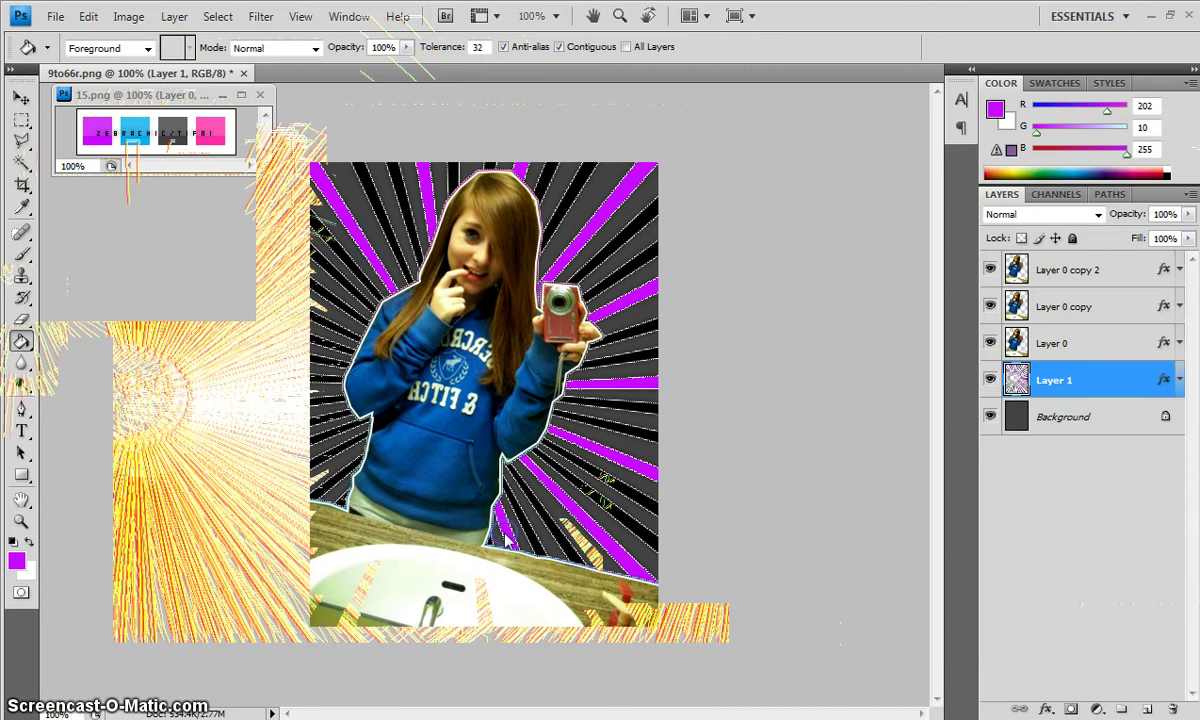
click(324, 292)
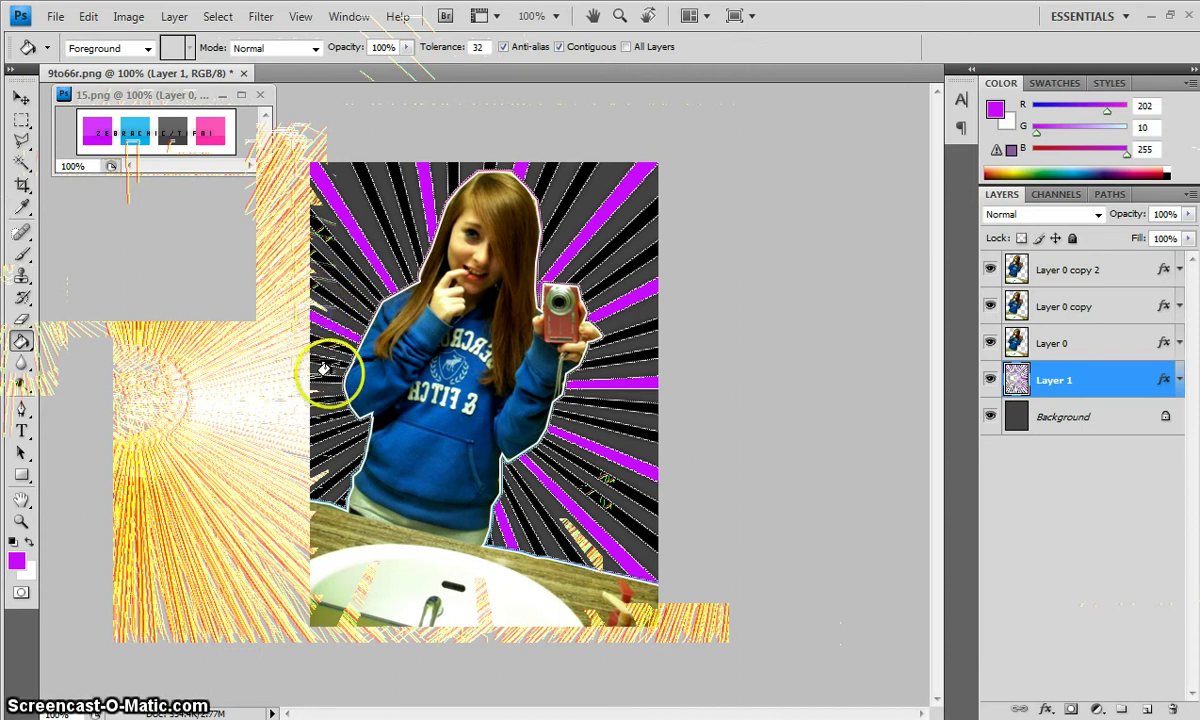
click(90, 17)
click(103, 40)
Step: Fill every third black ray along the image's left side with the same purple
click(311, 278)
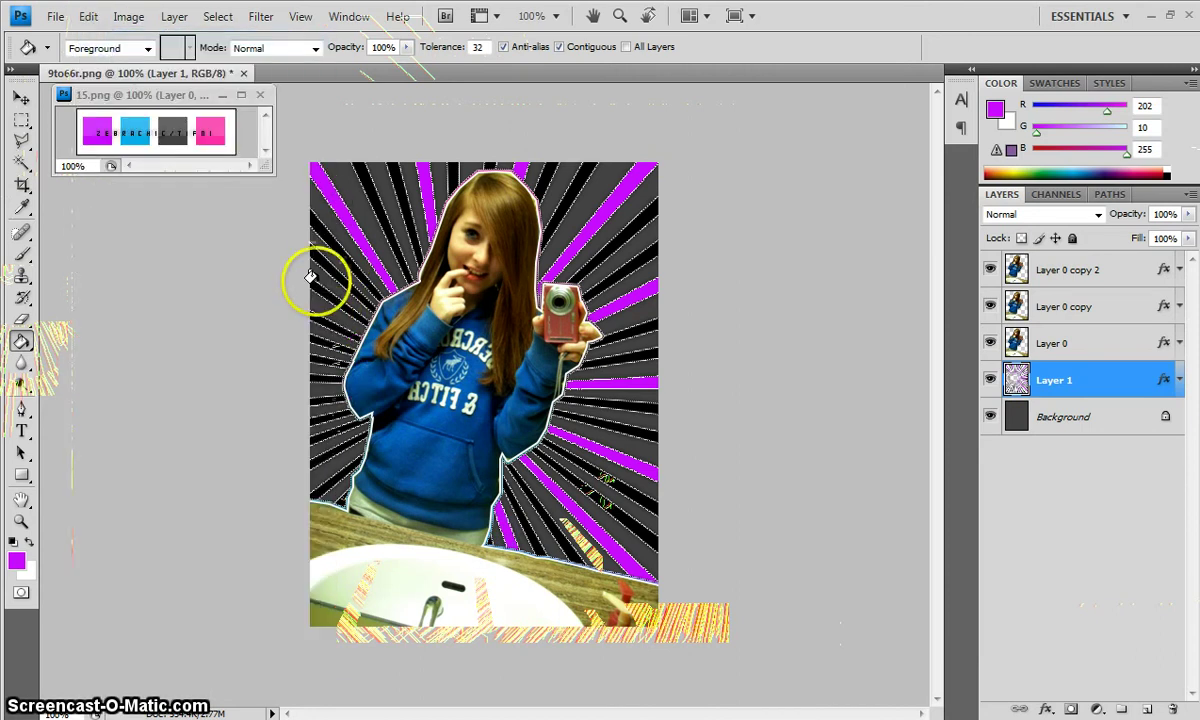
click(315, 358)
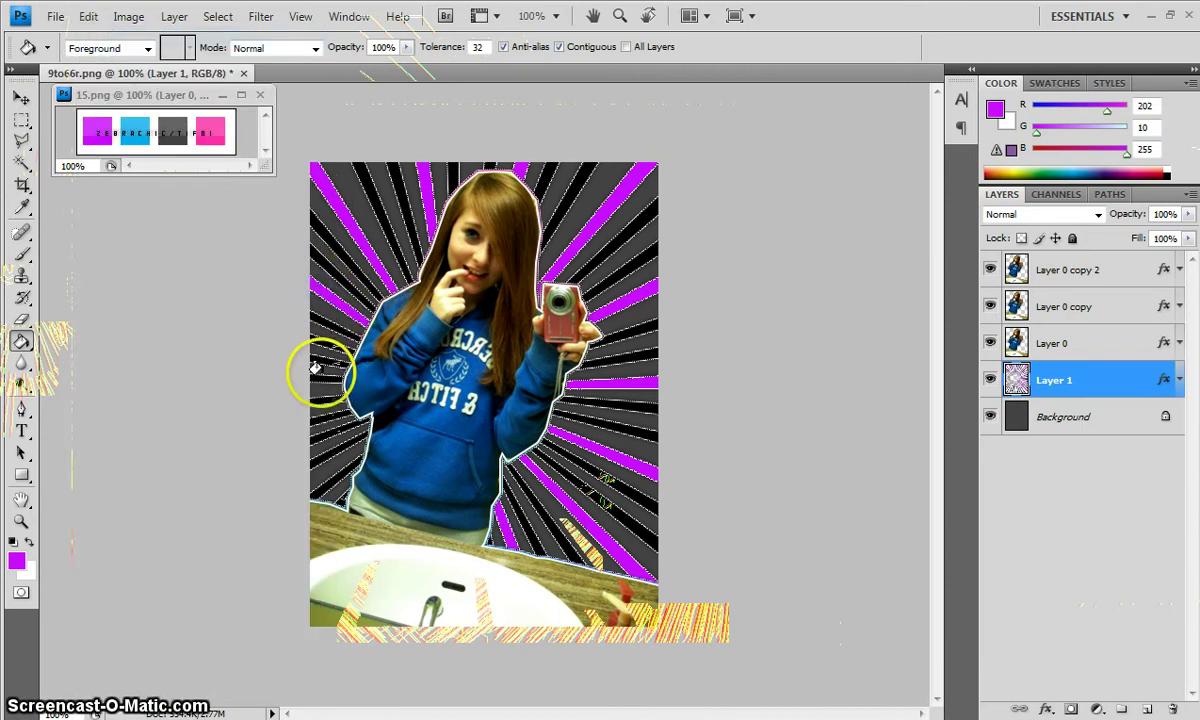
click(326, 483)
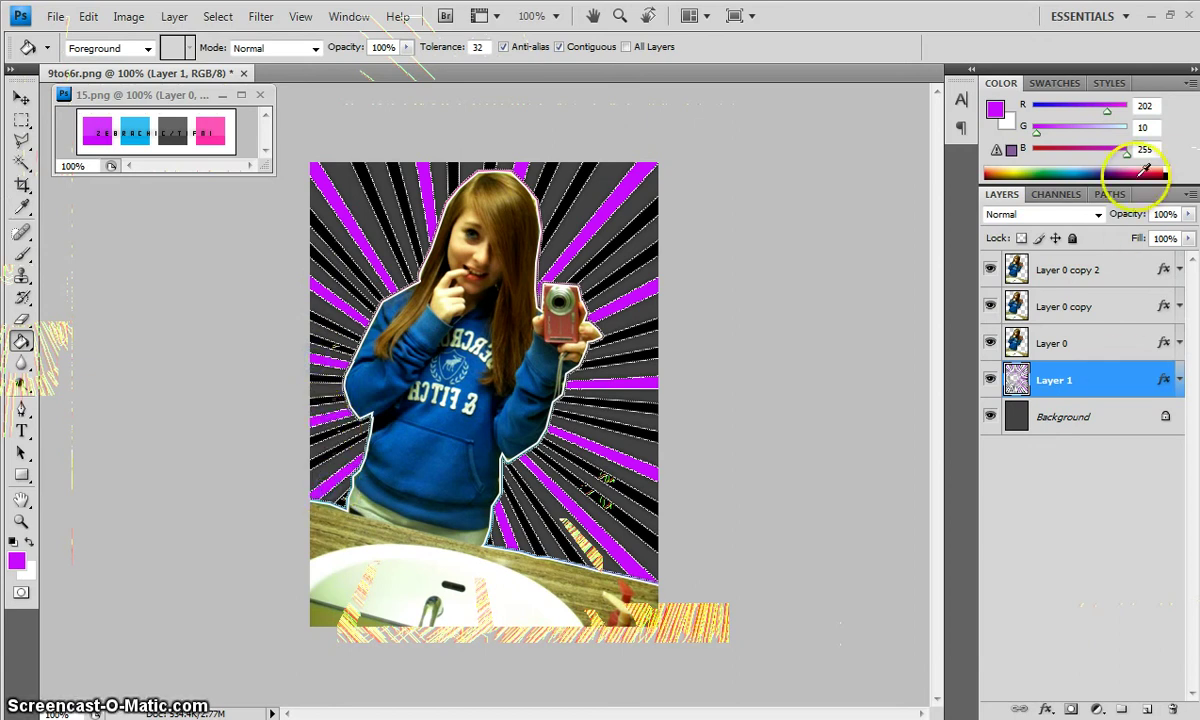
Step: Sample the blue swatch in 15.png as foreground color and fill the rays beside the purple ones across the image's upper part
click(995, 110)
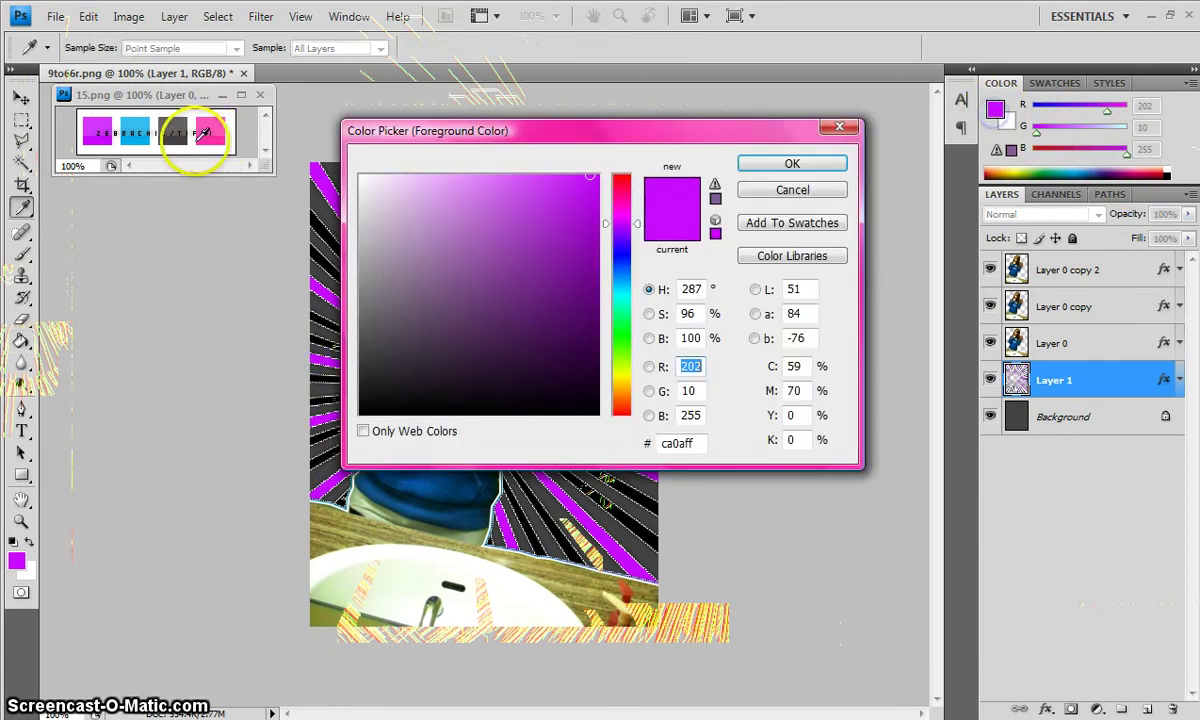
click(135, 131)
click(792, 163)
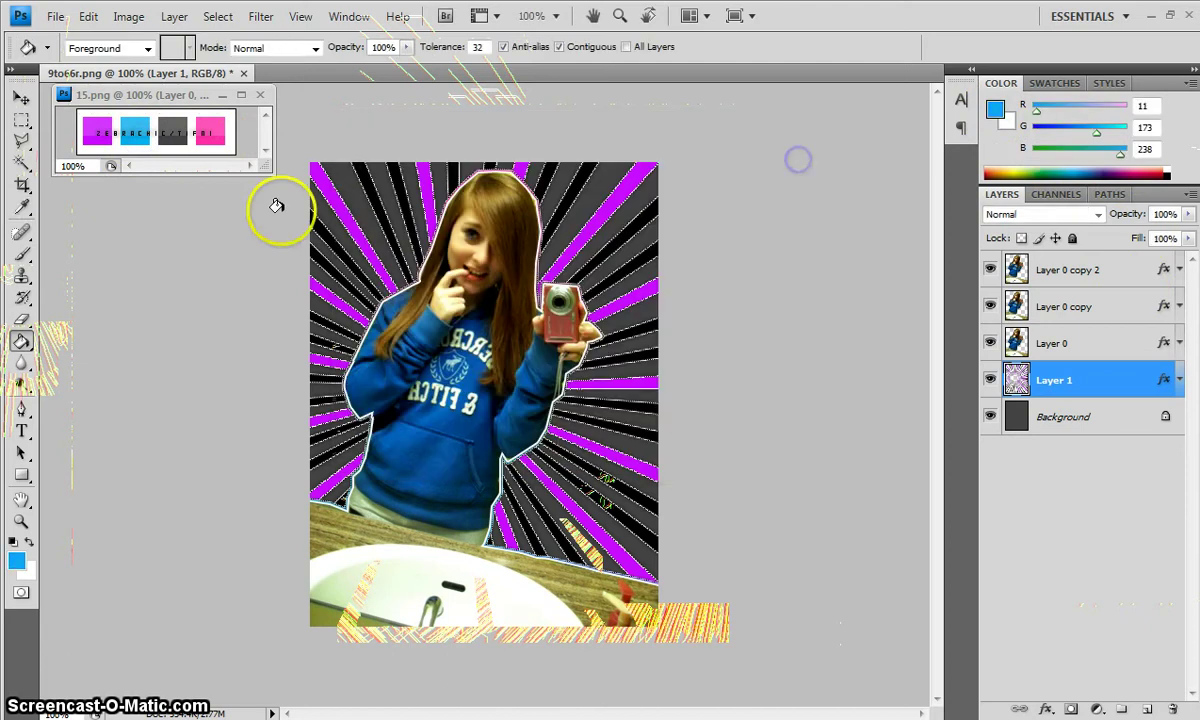
click(368, 186)
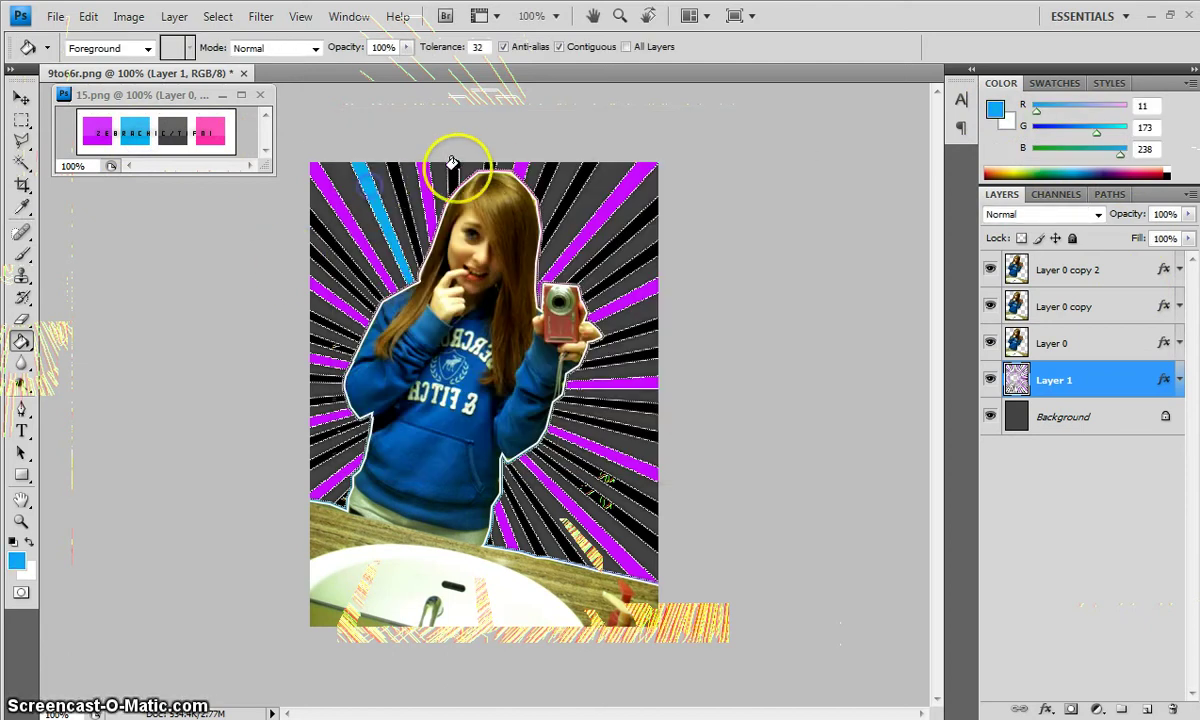
click(538, 171)
click(605, 237)
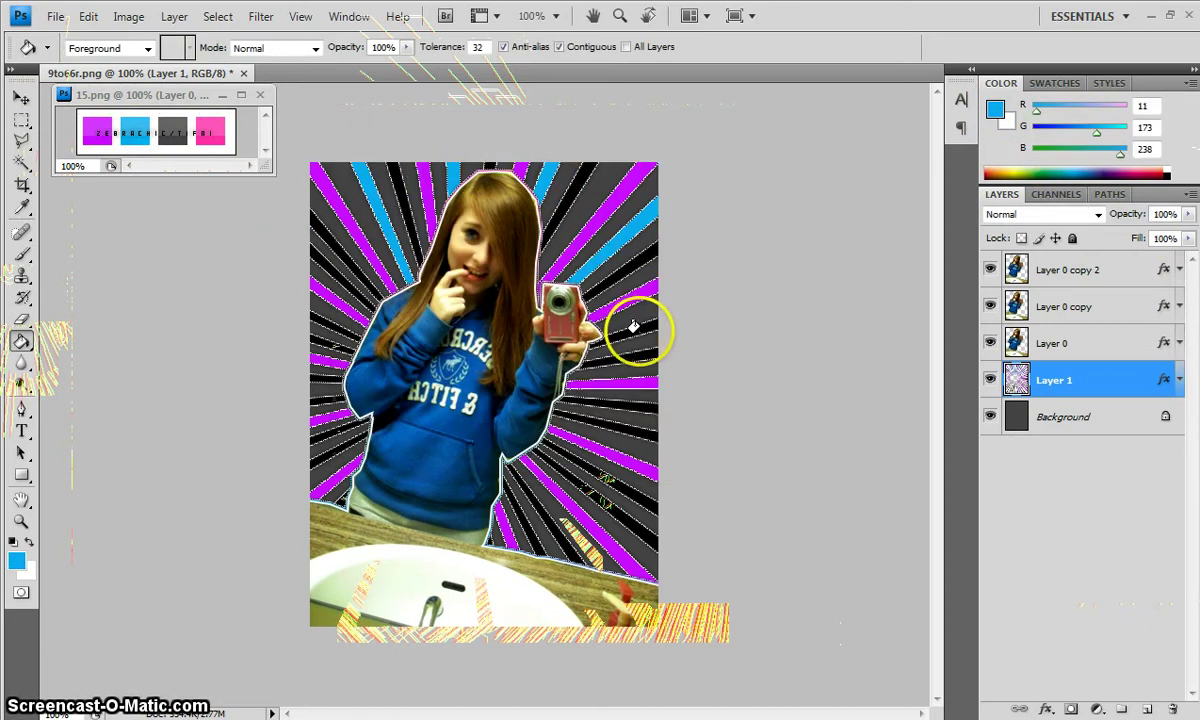
Step: Fill the black rays beside the purple ones on the image's lower right and left side with blue
click(642, 400)
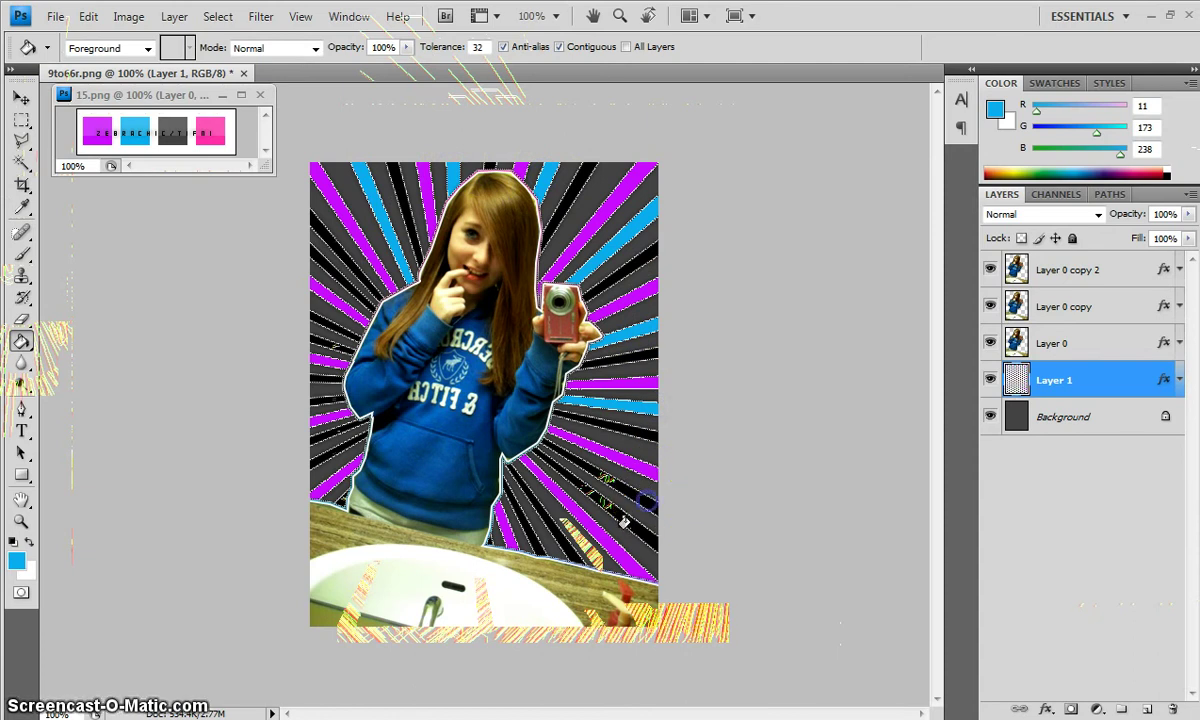
click(540, 535)
click(480, 538)
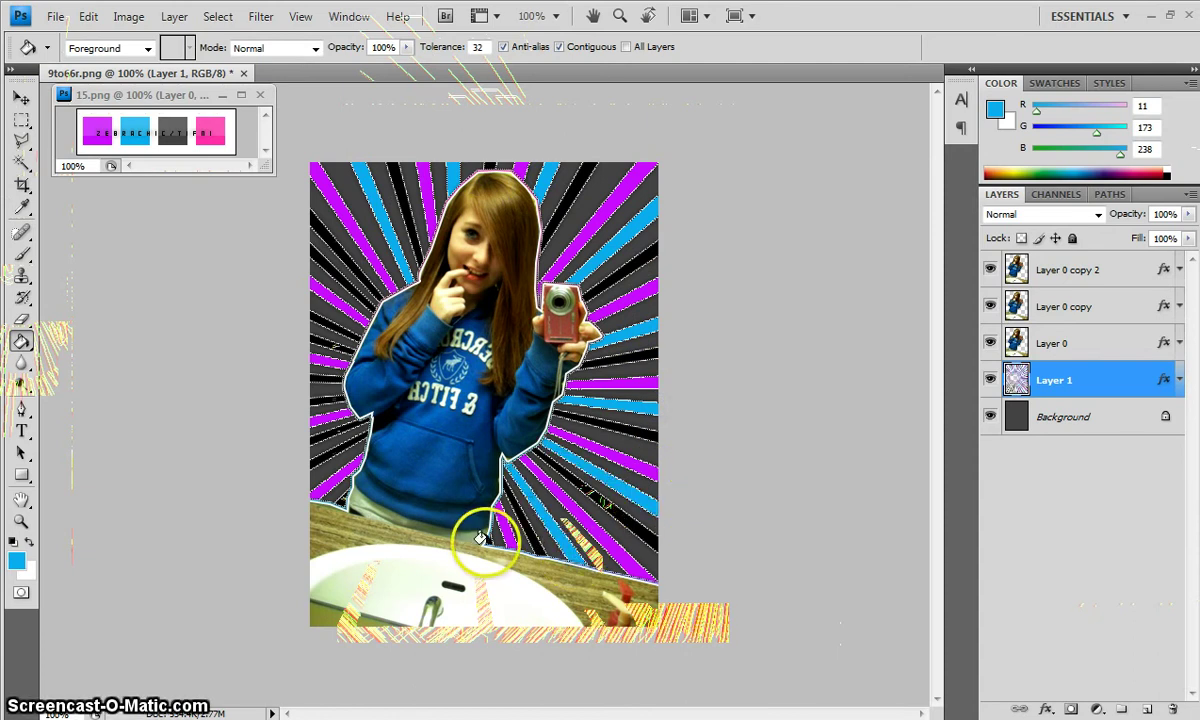
click(309, 393)
click(307, 329)
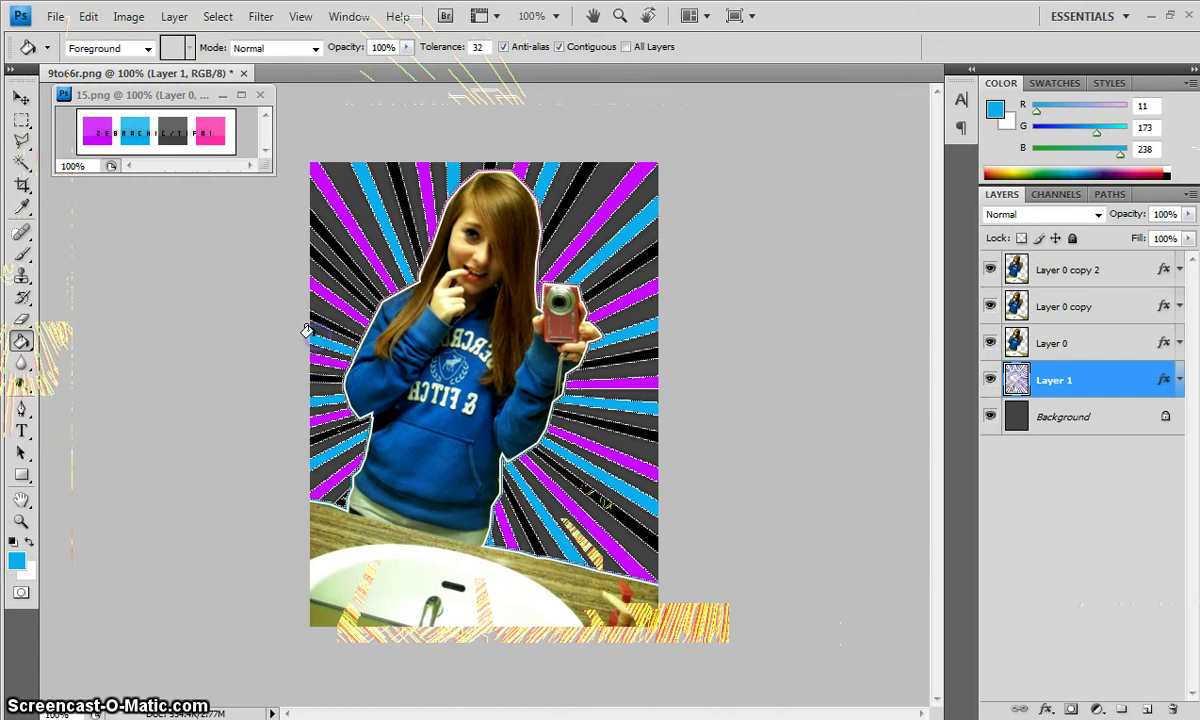
Step: Sample the pink swatch in 15.png as foreground color and fill the remaining black rays across the image's upper part
click(995, 110)
click(211, 131)
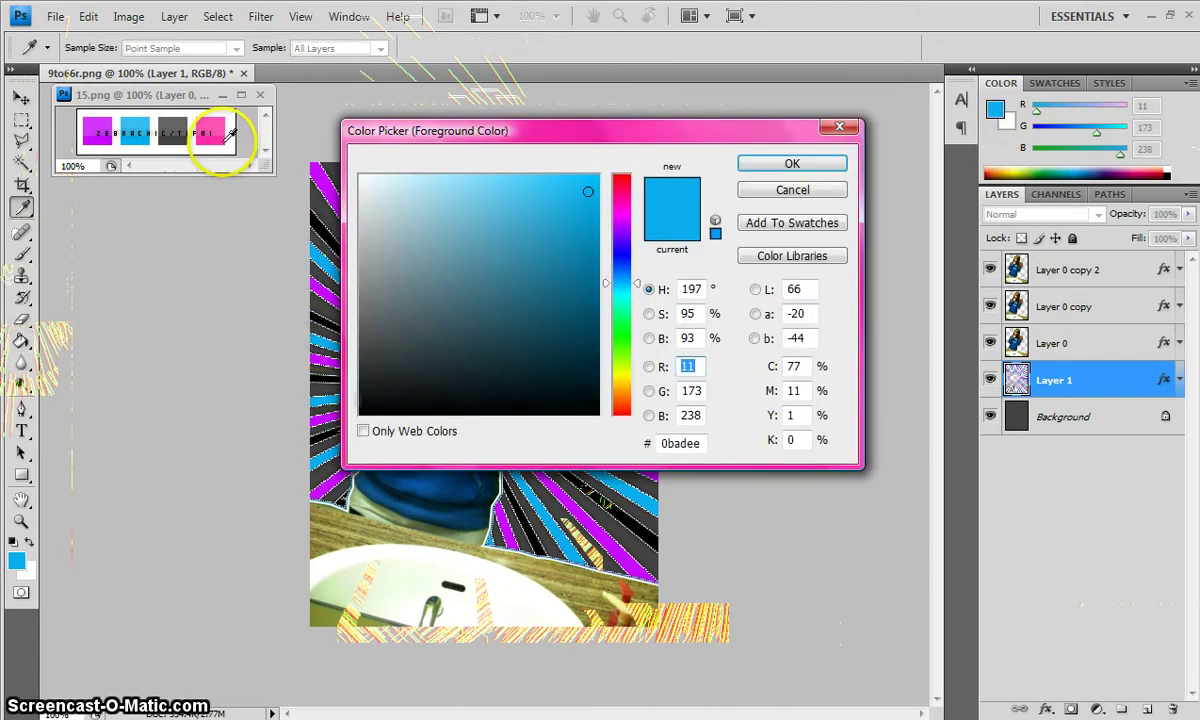
click(756, 164)
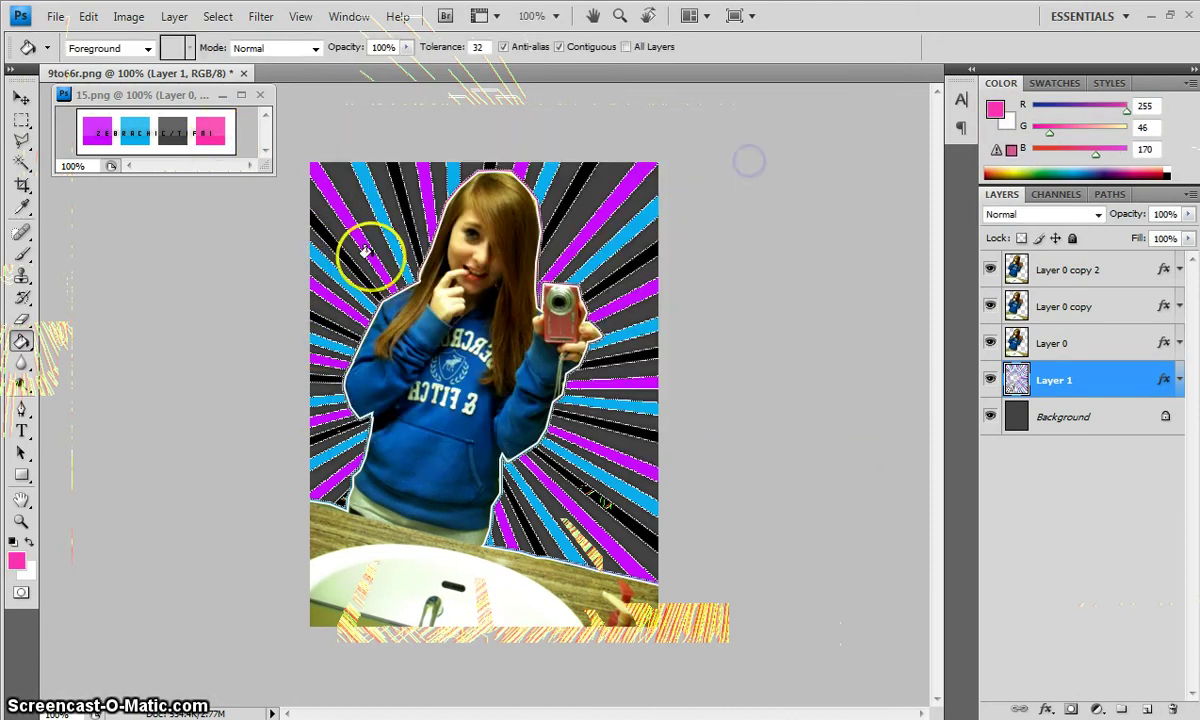
click(340, 205)
click(400, 182)
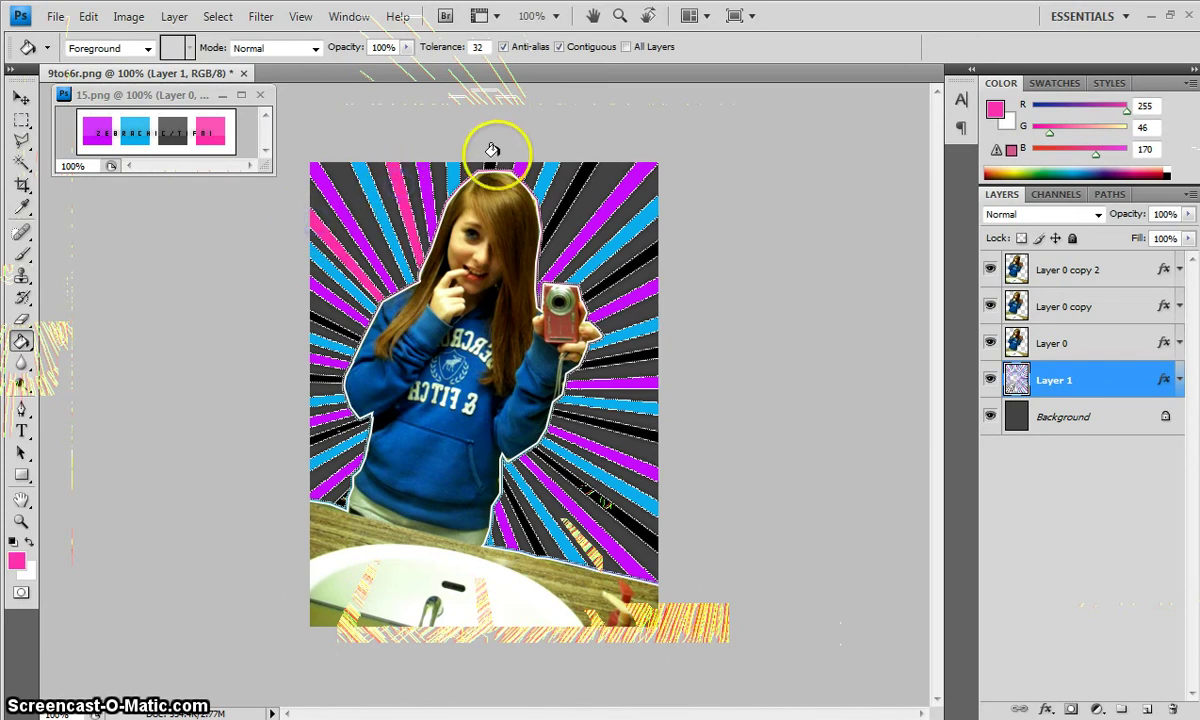
click(582, 172)
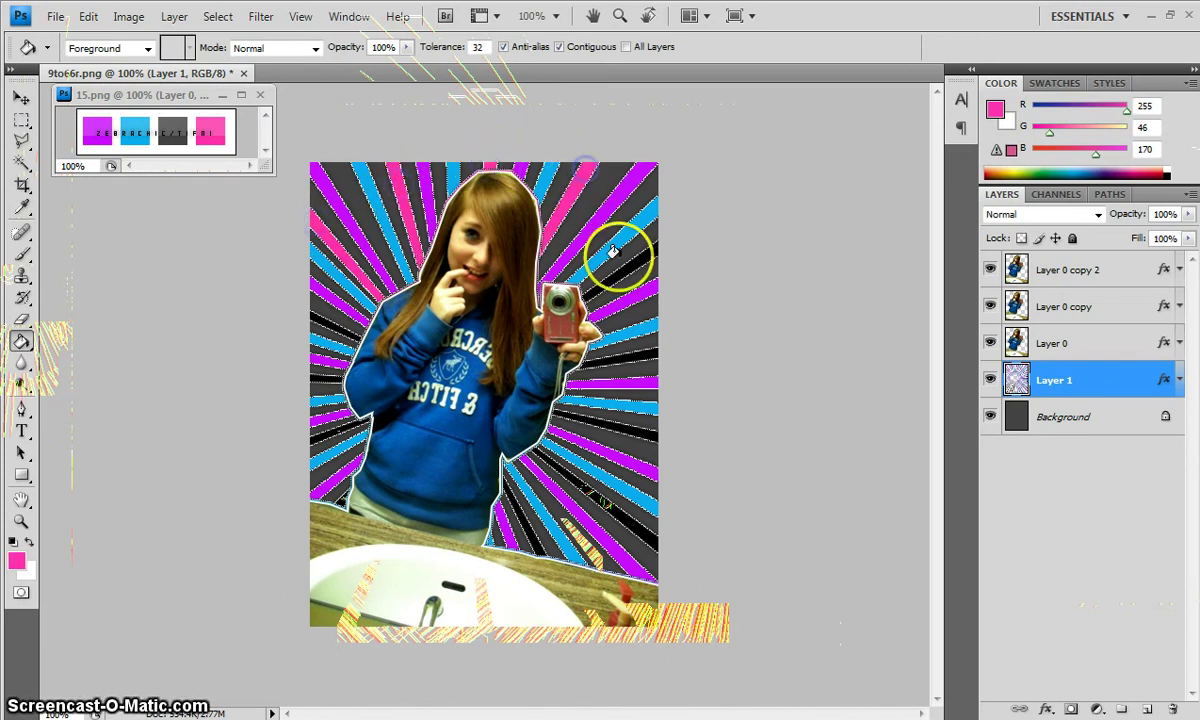
Step: Fill the remaining black rays along the image's right side, lower right and left side with pink
click(646, 350)
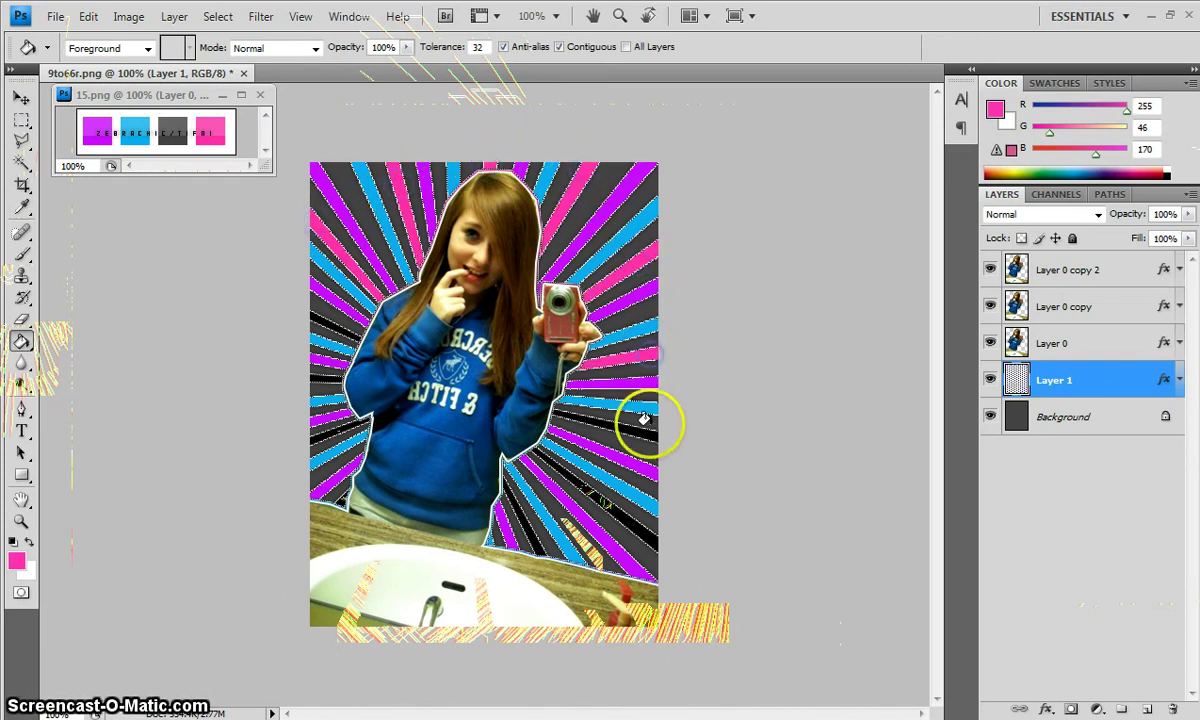
click(588, 492)
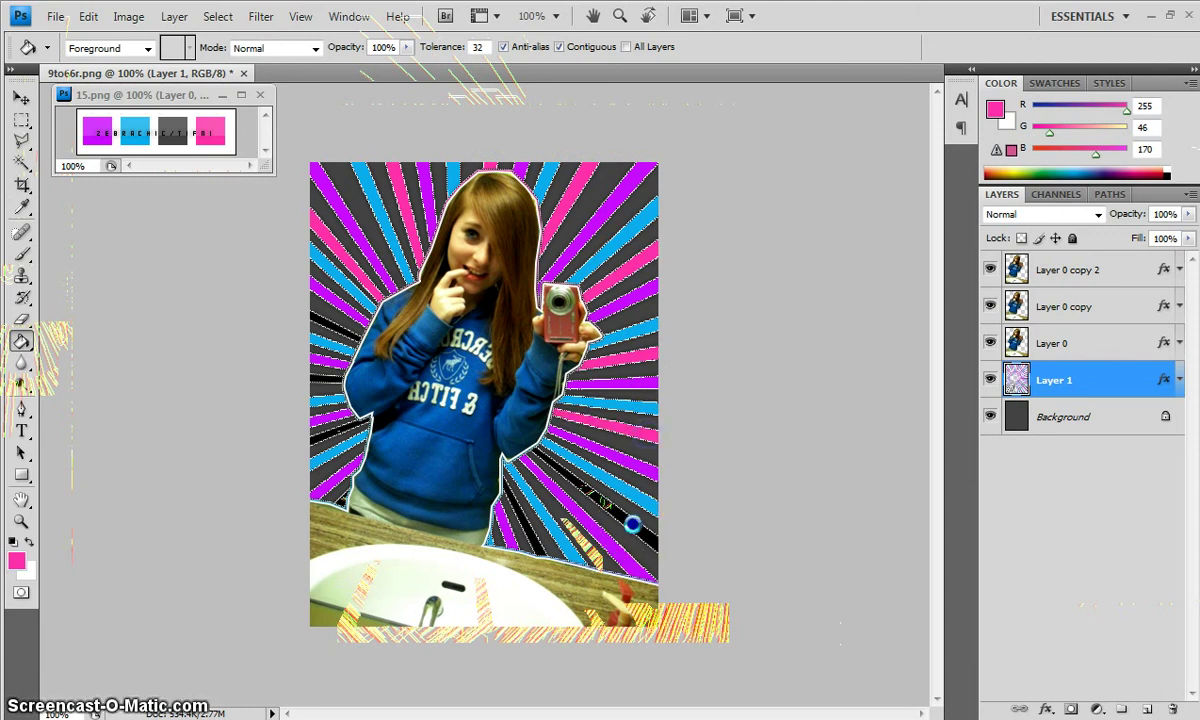
click(520, 522)
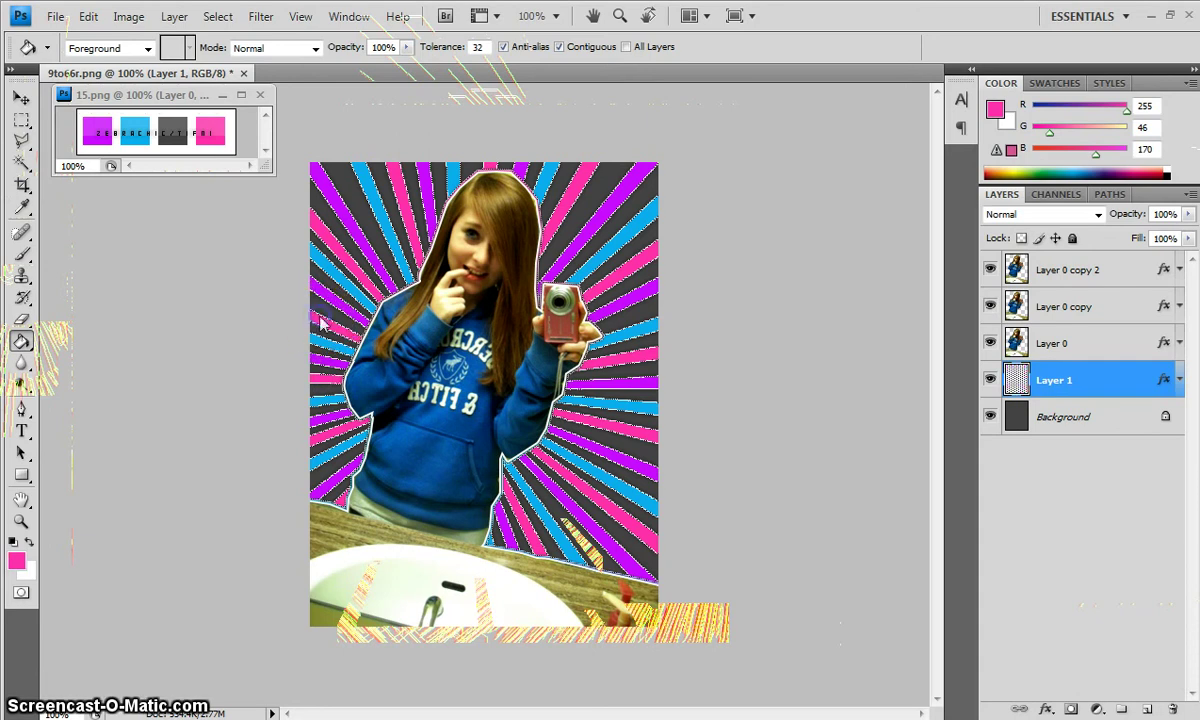
Step: Add a Pattern Overlay to Layer 1 using the white round-dot pattern on a transparent background
right_click(1059, 388)
click(905, 302)
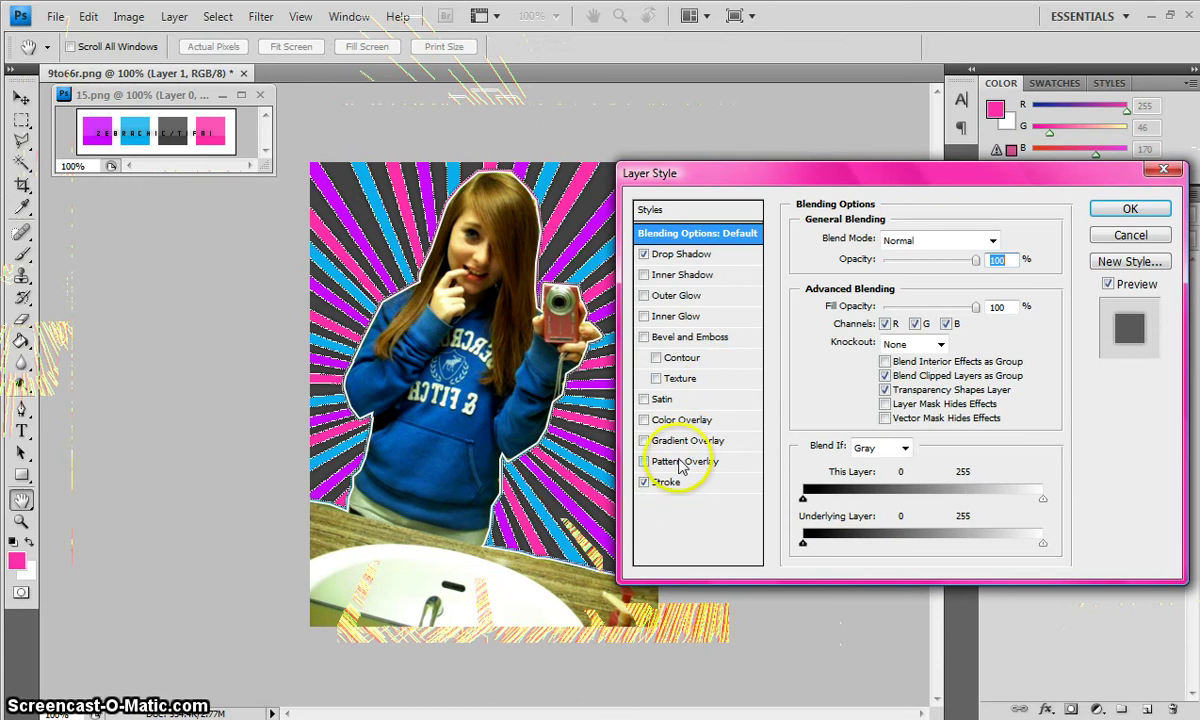
click(680, 462)
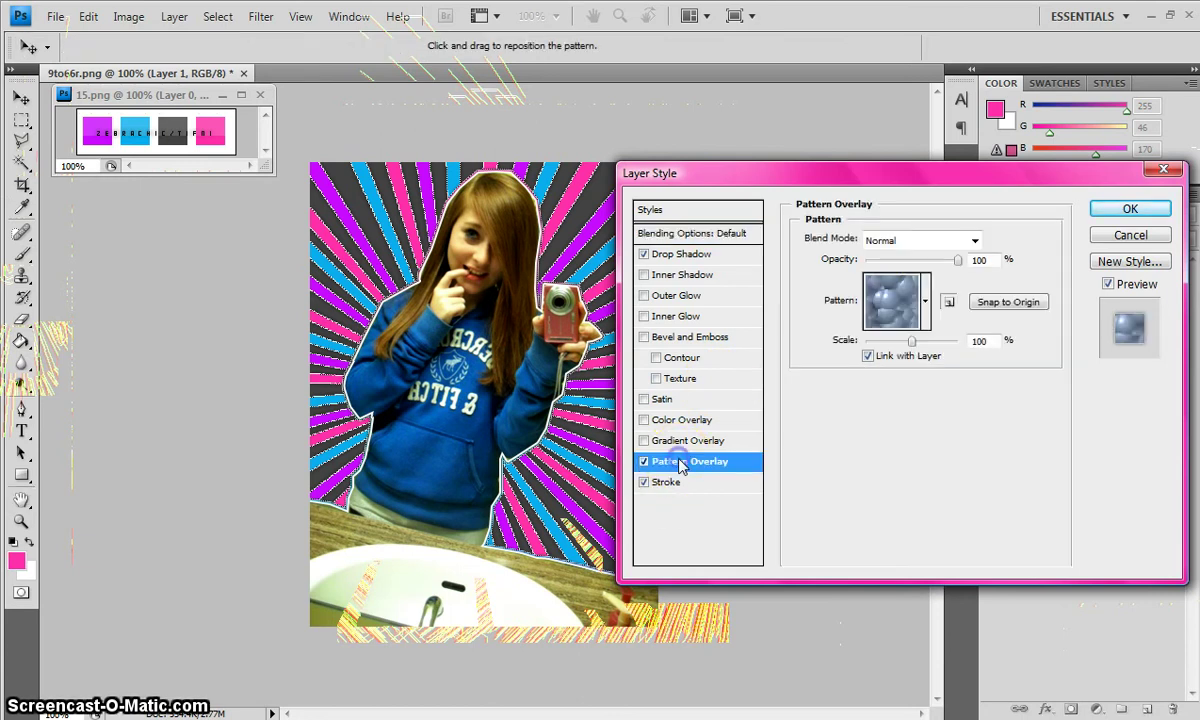
click(885, 305)
drag(977, 434, 960, 404)
scroll(960, 404, down, 5)
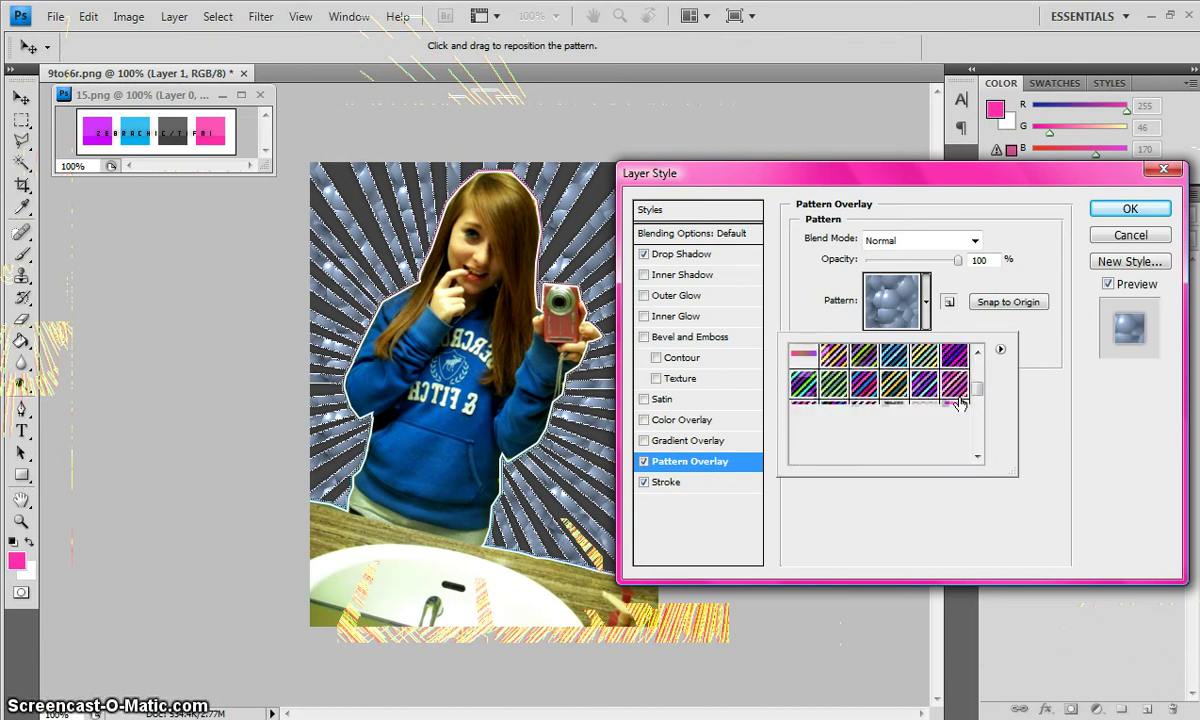
scroll(960, 404, down, 3)
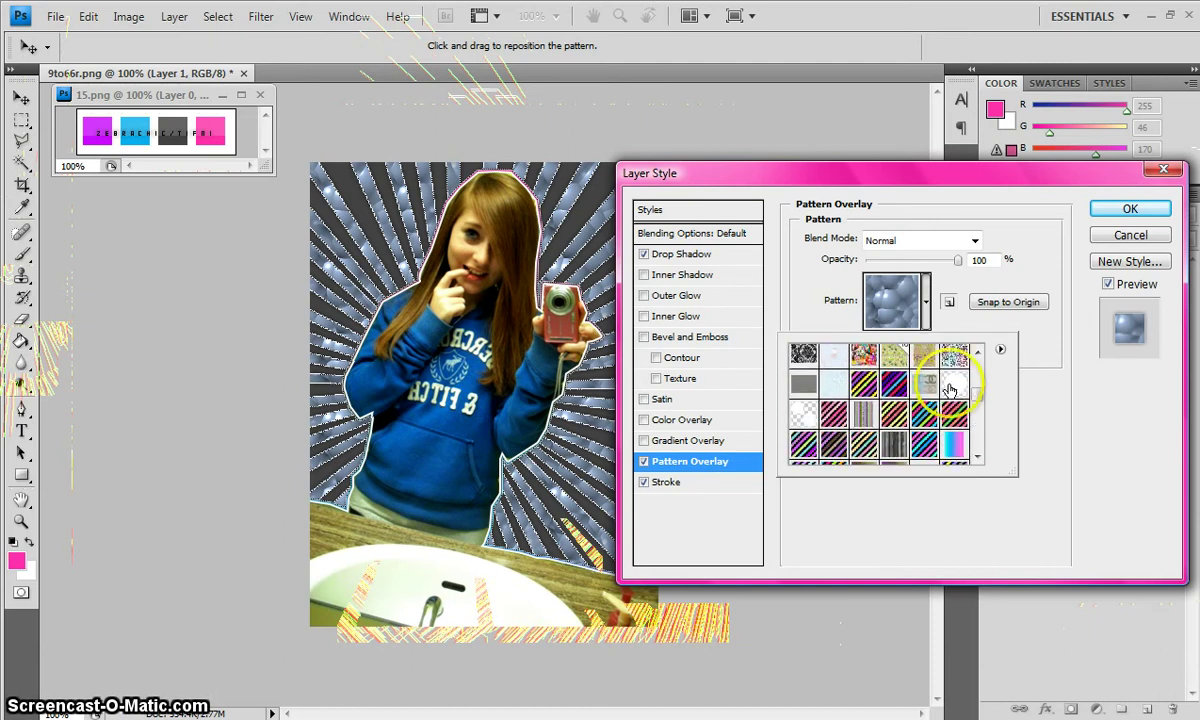
click(955, 384)
Step: Set the blend mode of Layer 1's Pattern Overlay to Overlay, keeping the dialog clear of the image
drag(892, 166, 826, 253)
click(852, 317)
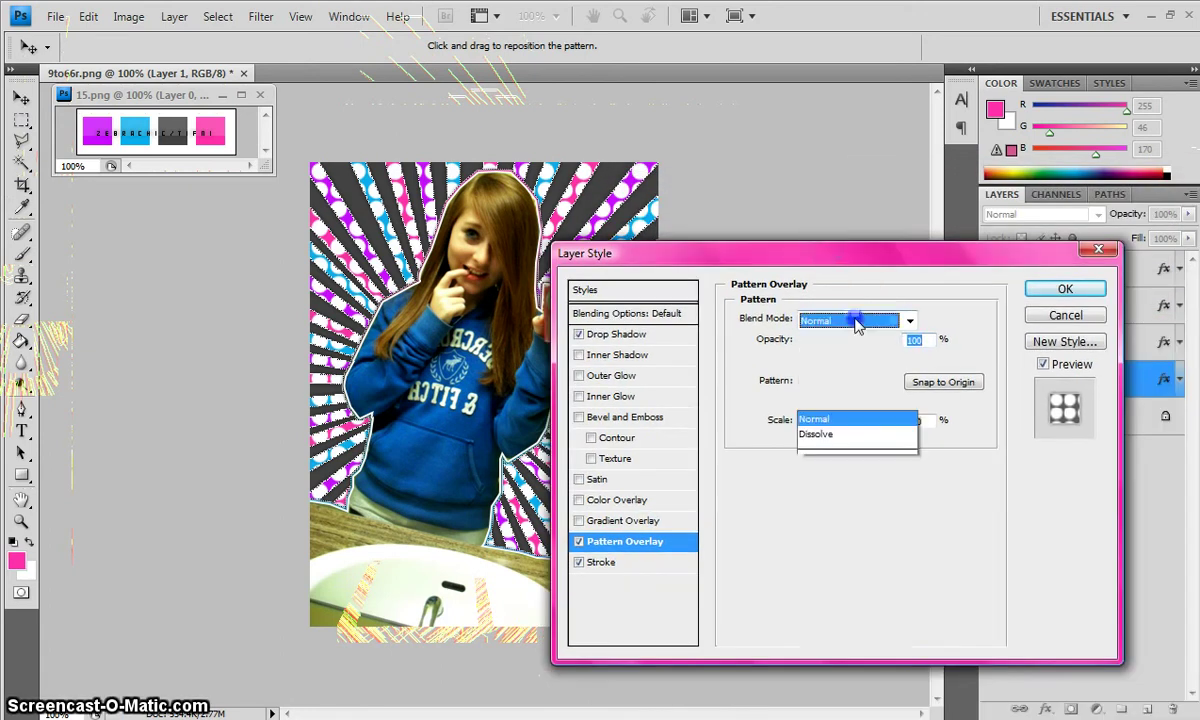
click(940, 290)
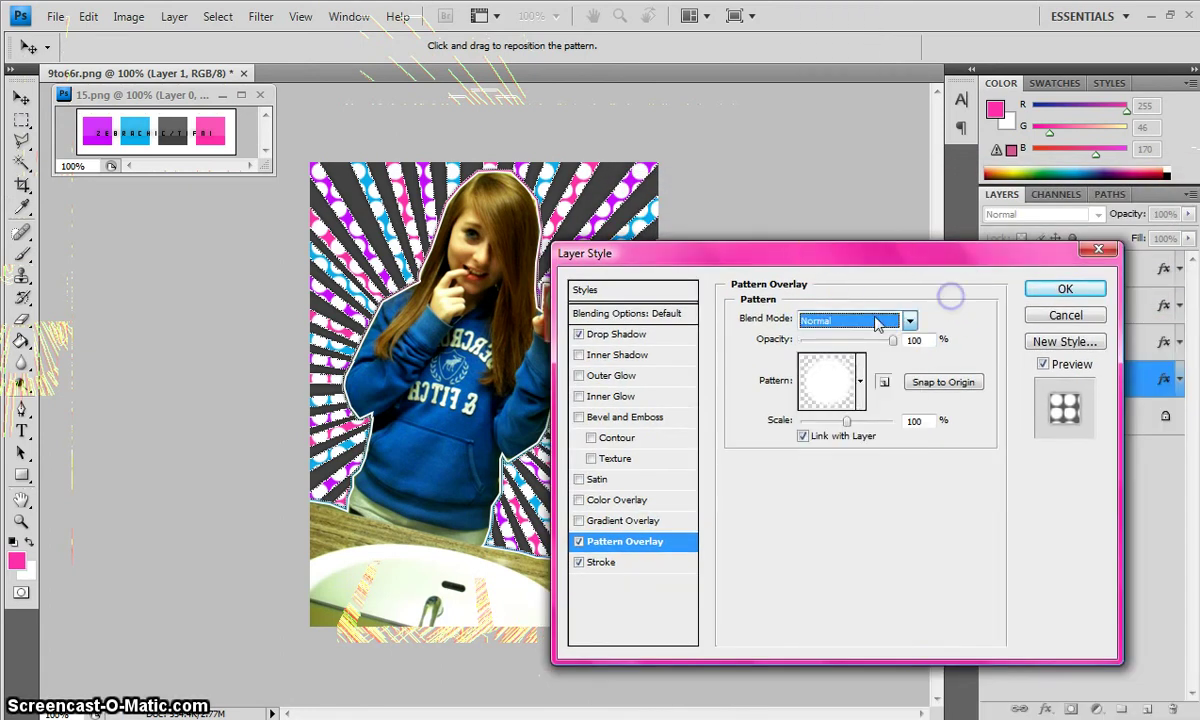
click(845, 322)
click(850, 231)
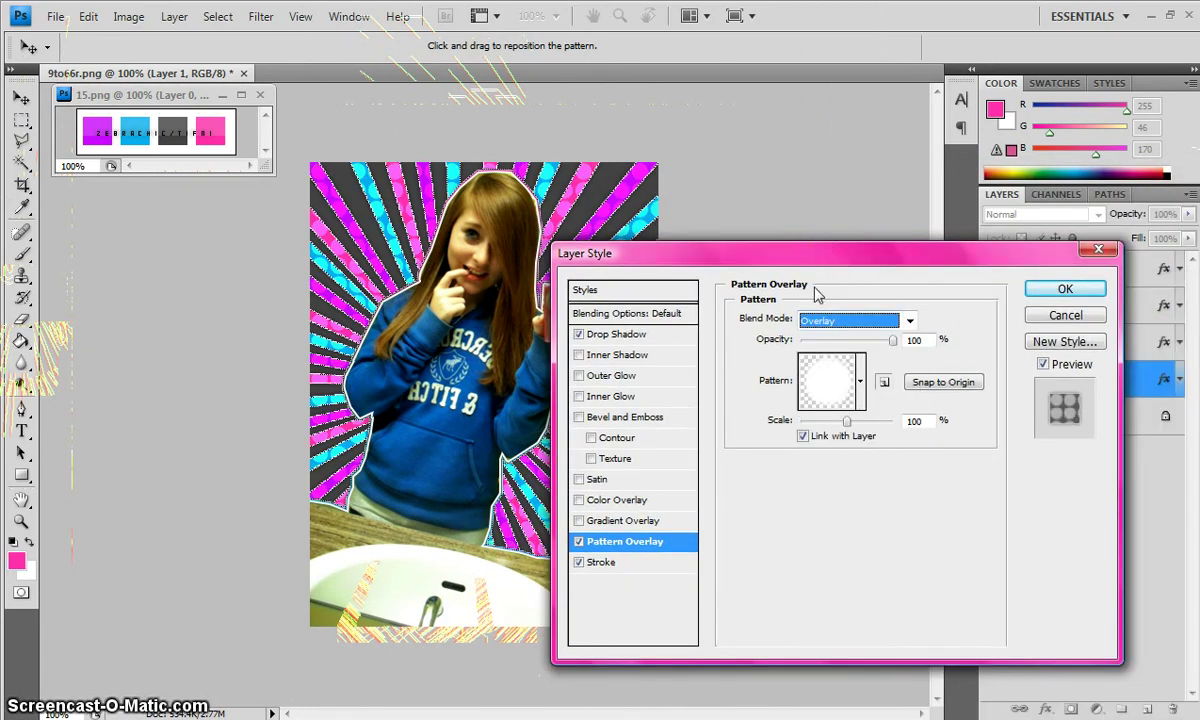
Step: Set the dot pattern's opacity to 19% and its scale to 67%, and apply the layer style
click(892, 342)
drag(895, 343, 895, 343)
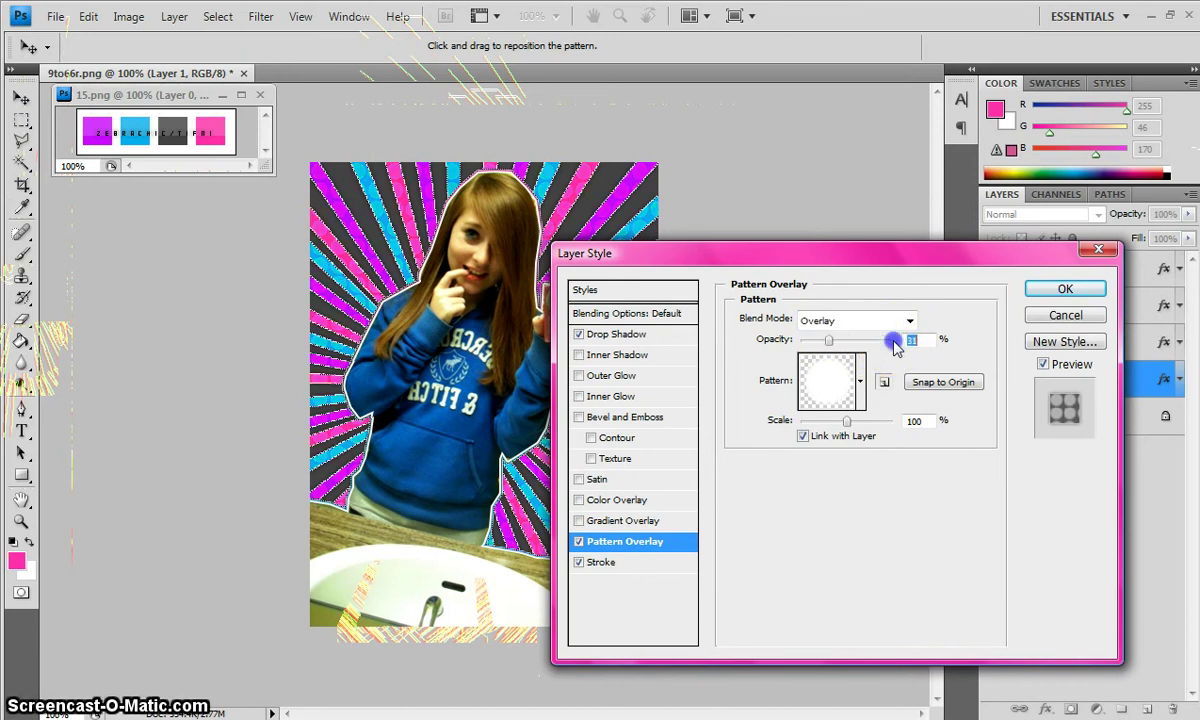
drag(895, 343, 895, 343)
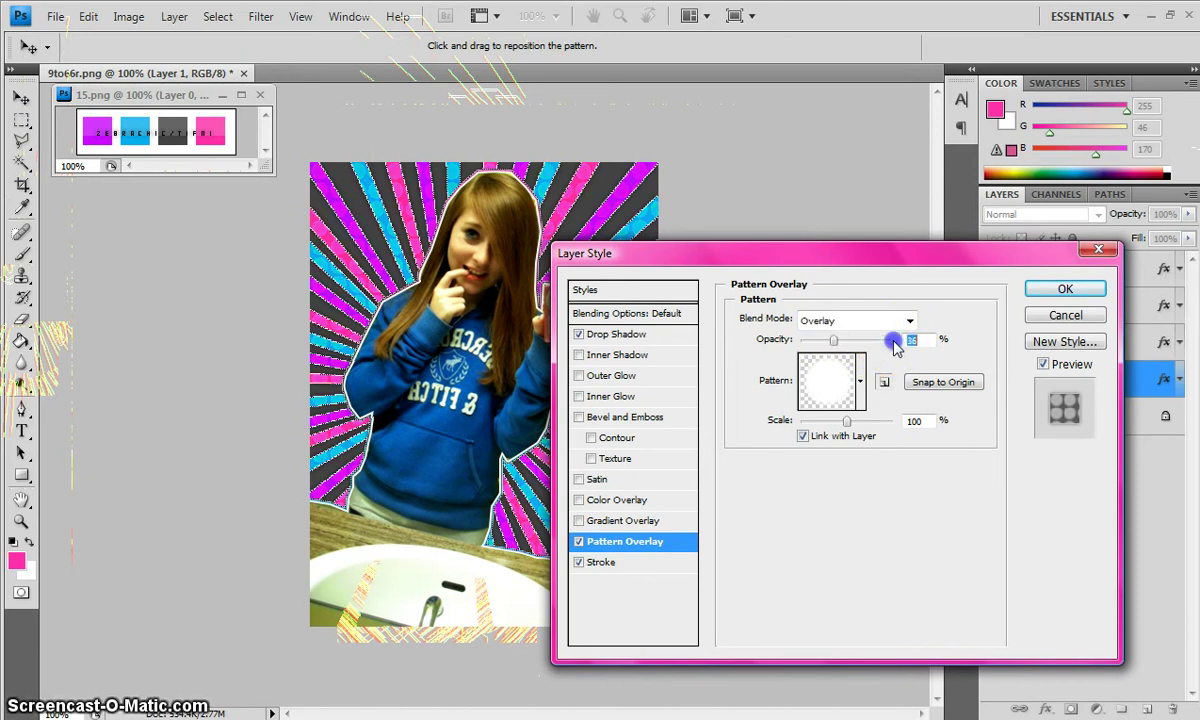
click(819, 342)
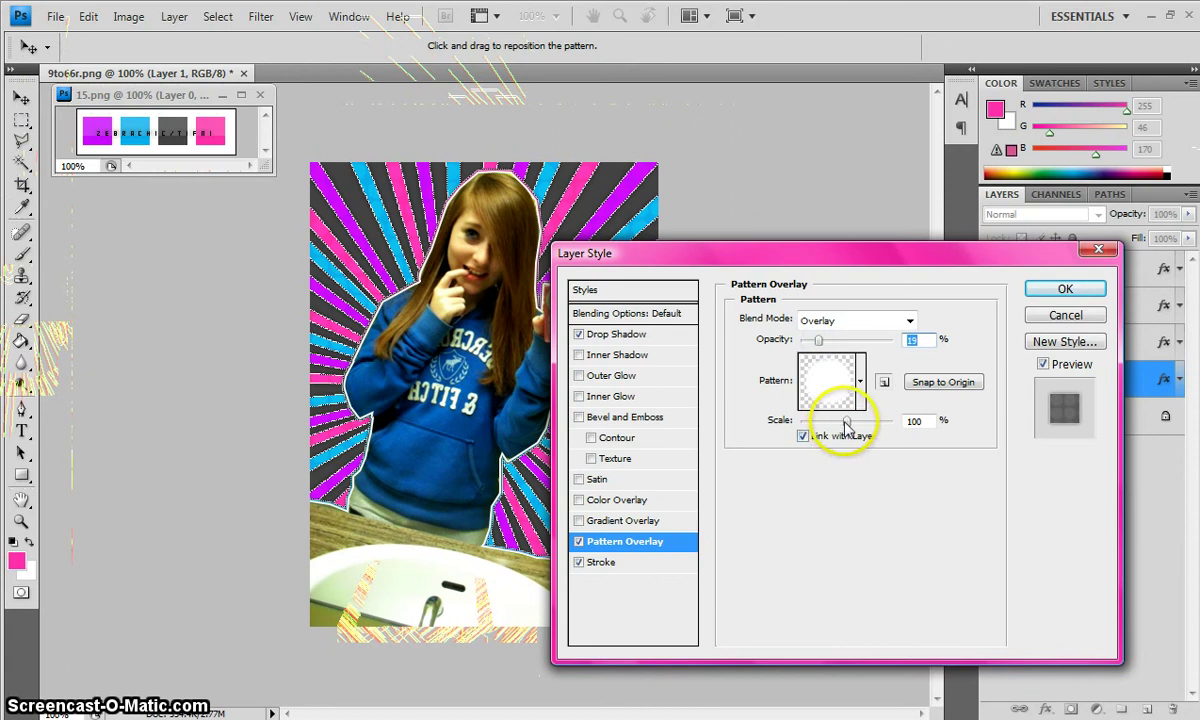
drag(846, 420, 845, 425)
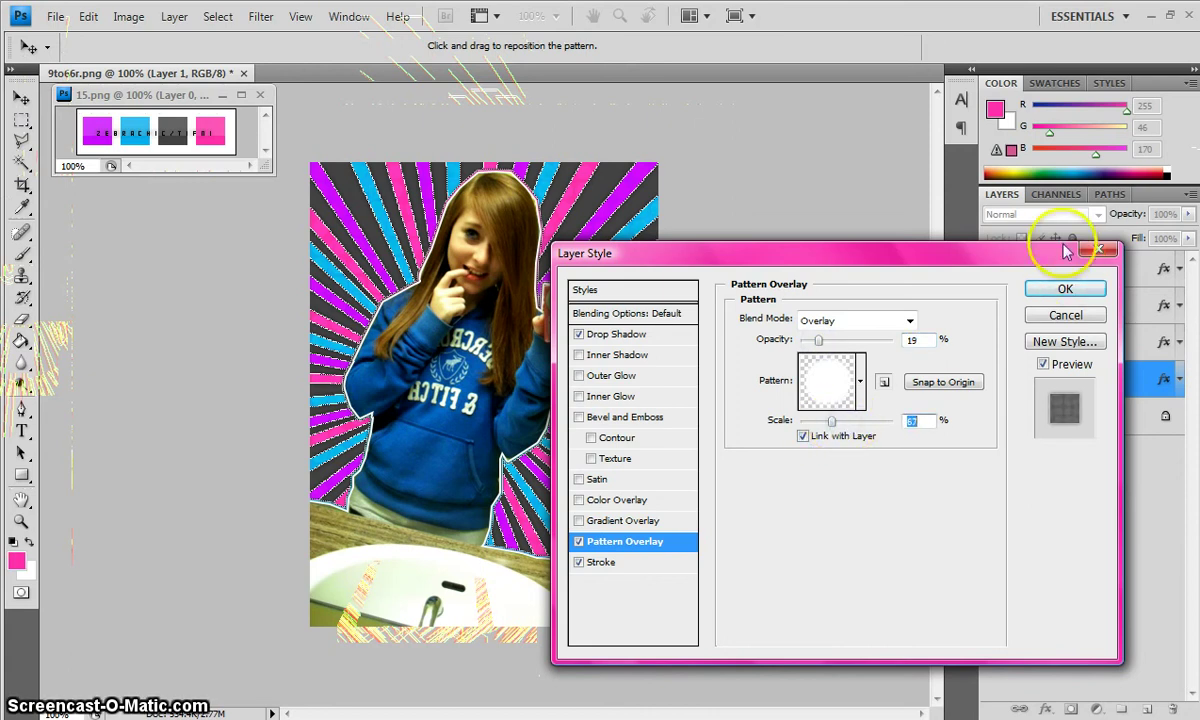
click(1066, 290)
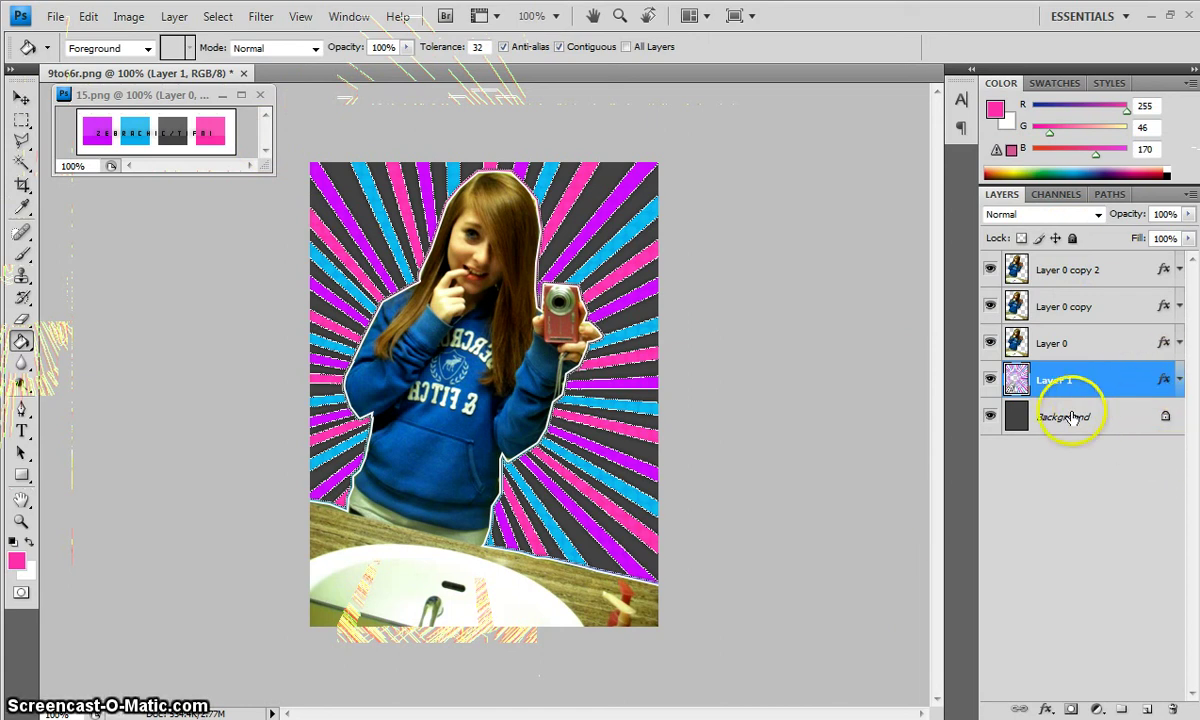
Step: Create a new layer named Layer 2 above Layer 0 copy 2
click(1069, 276)
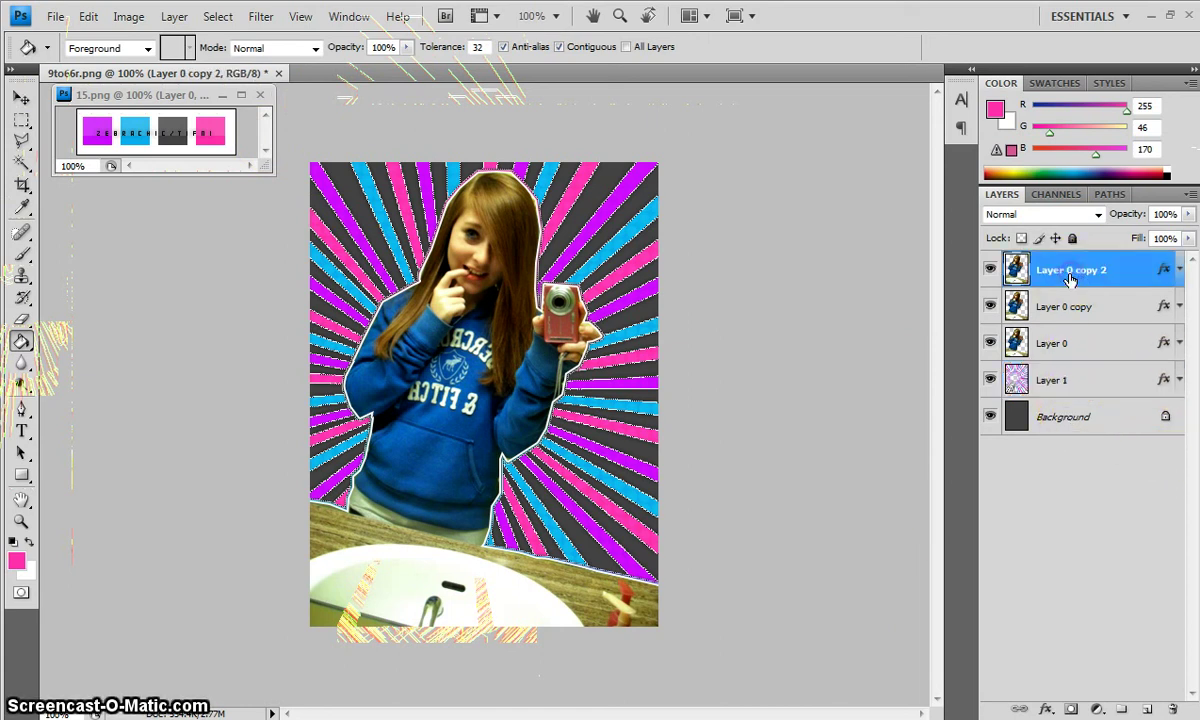
click(174, 17)
mouse_move(266, 44)
click(416, 38)
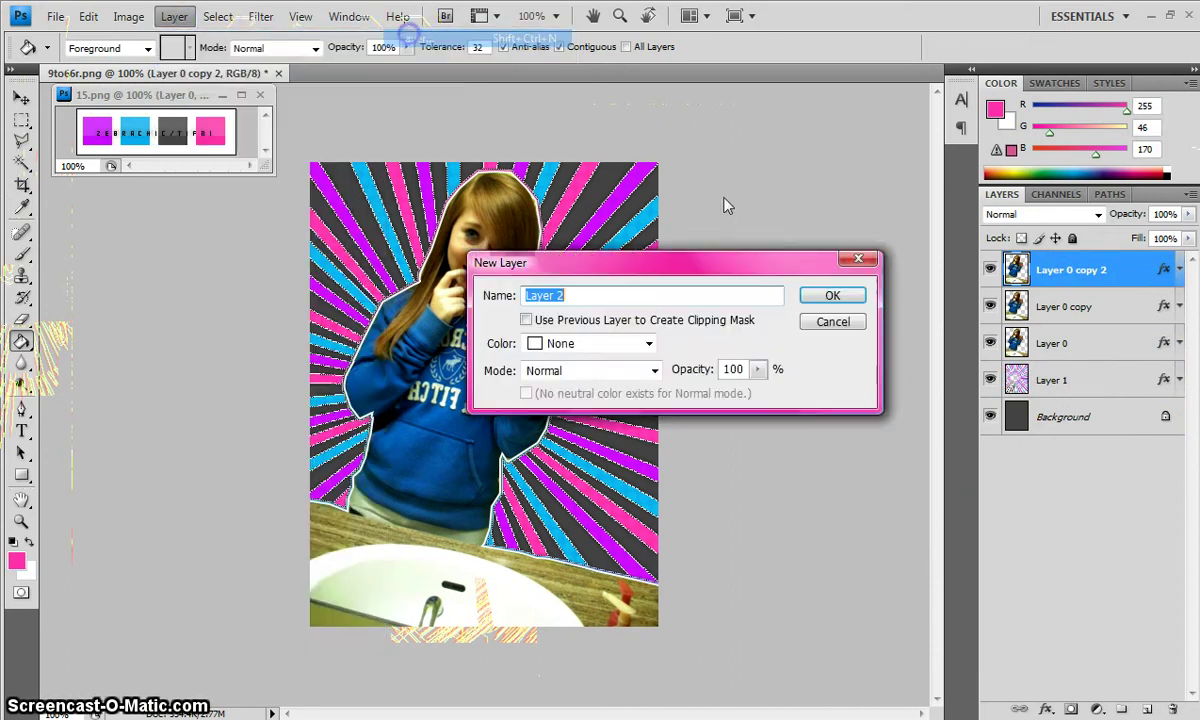
click(836, 296)
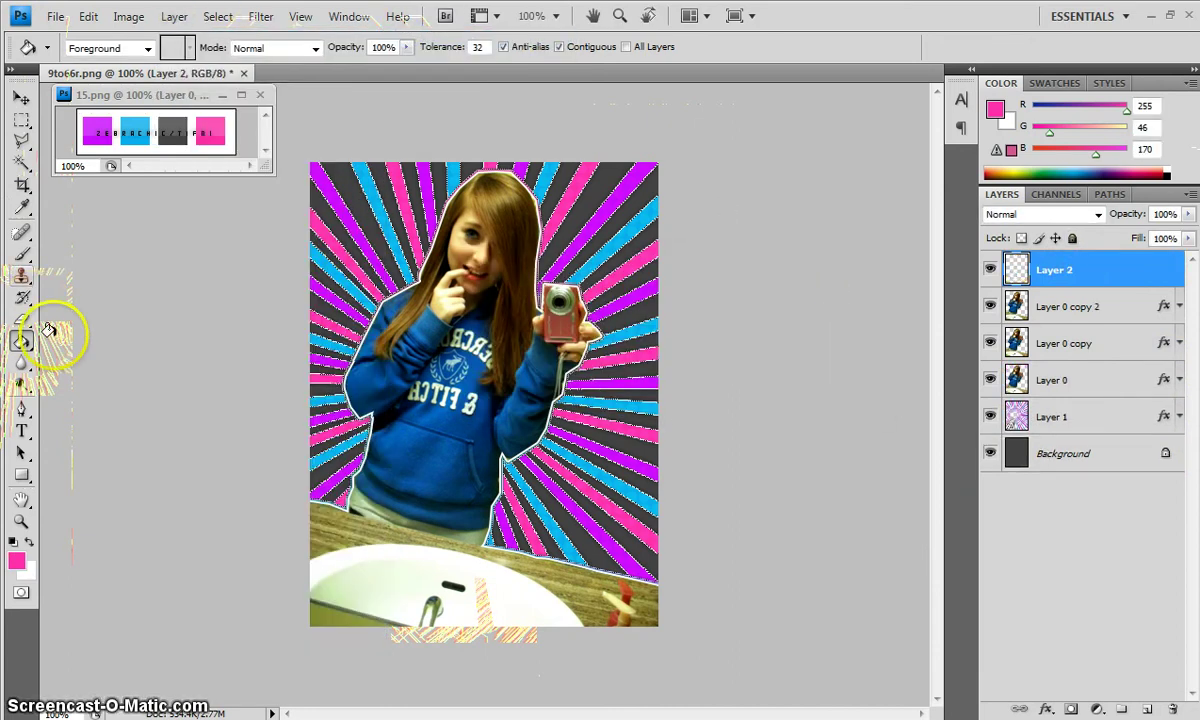
Step: Outline the hoodie with the Polygonal Lasso, following the hair, hands, sleeves and hem, to make a closed selection
click(22, 255)
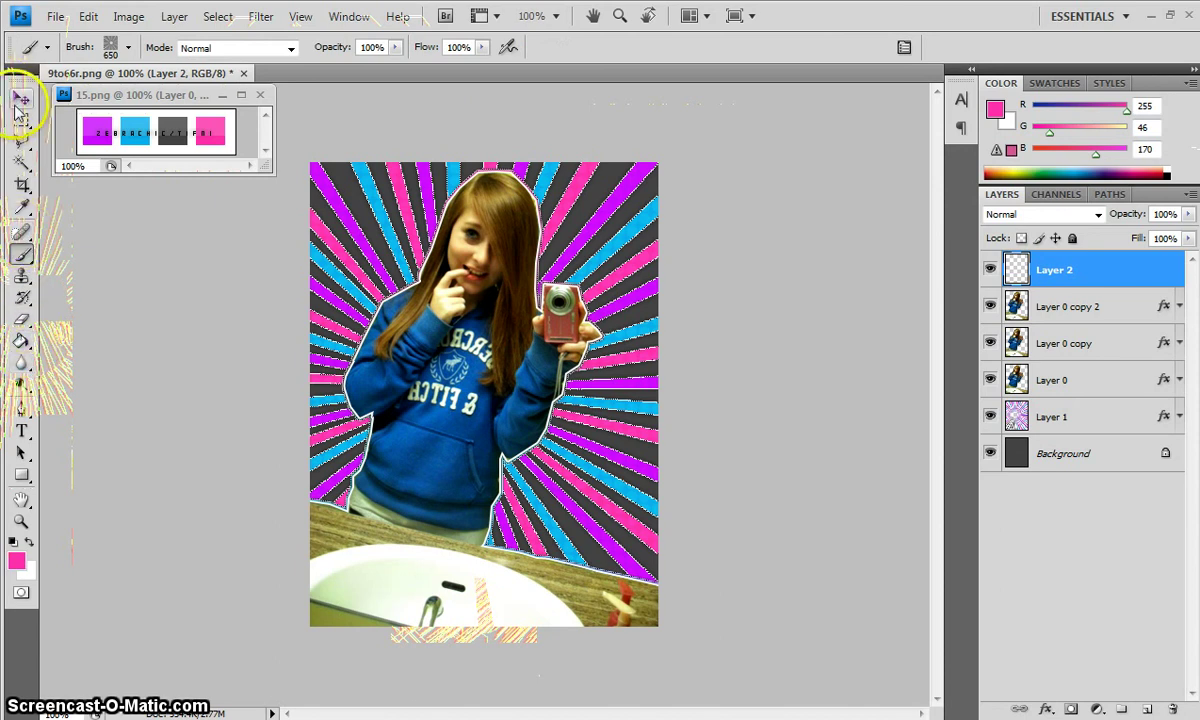
click(21, 140)
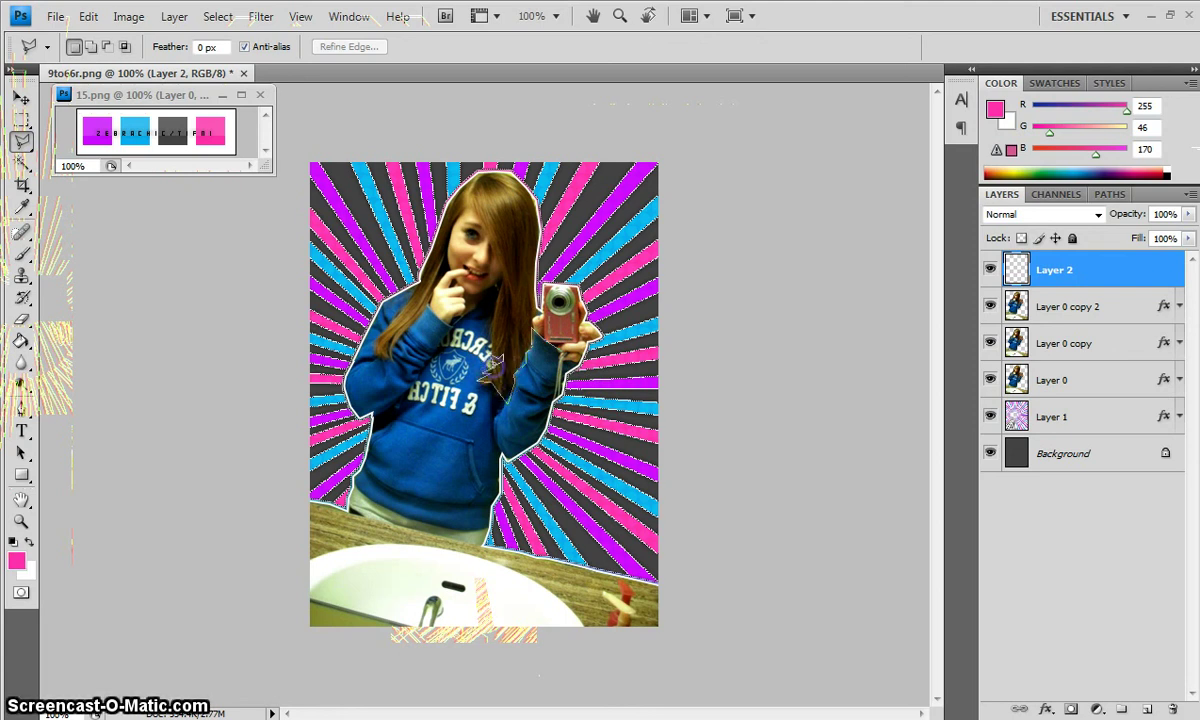
click(496, 290)
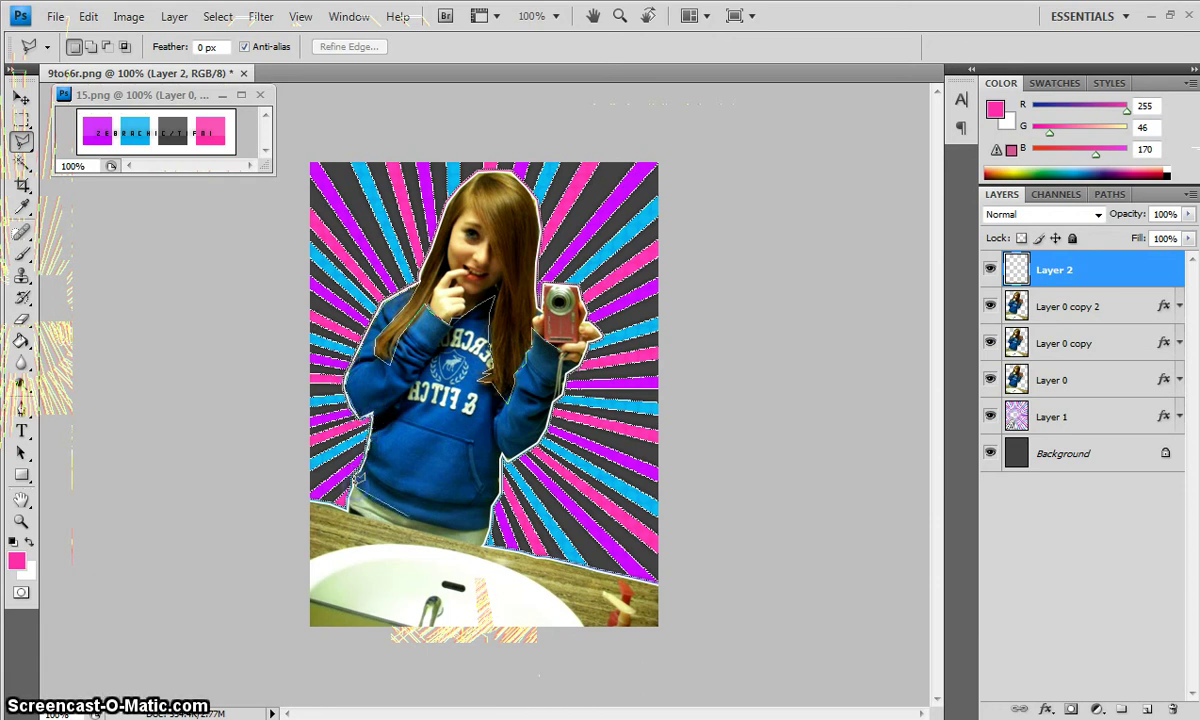
click(402, 509)
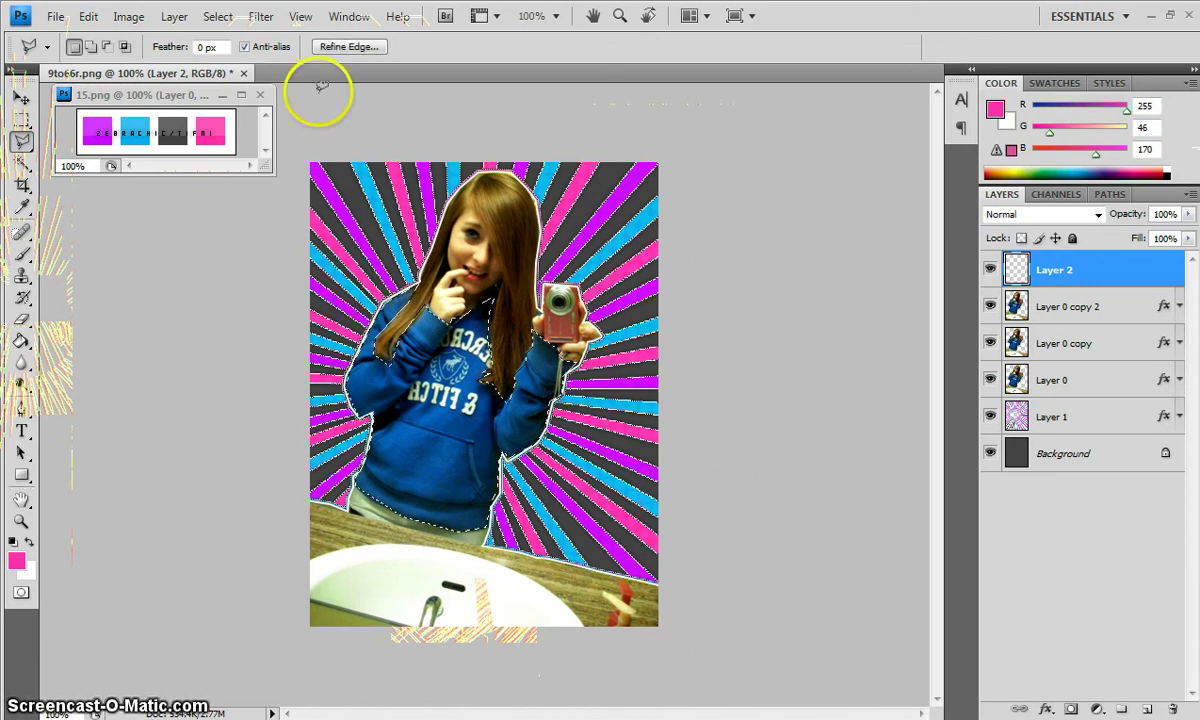
Step: Fill the hoodie selection on Layer 2 with the purple-blue-gray-pink radial gradient and set the layer's blend mode to Color
drag(20, 341, 82, 337)
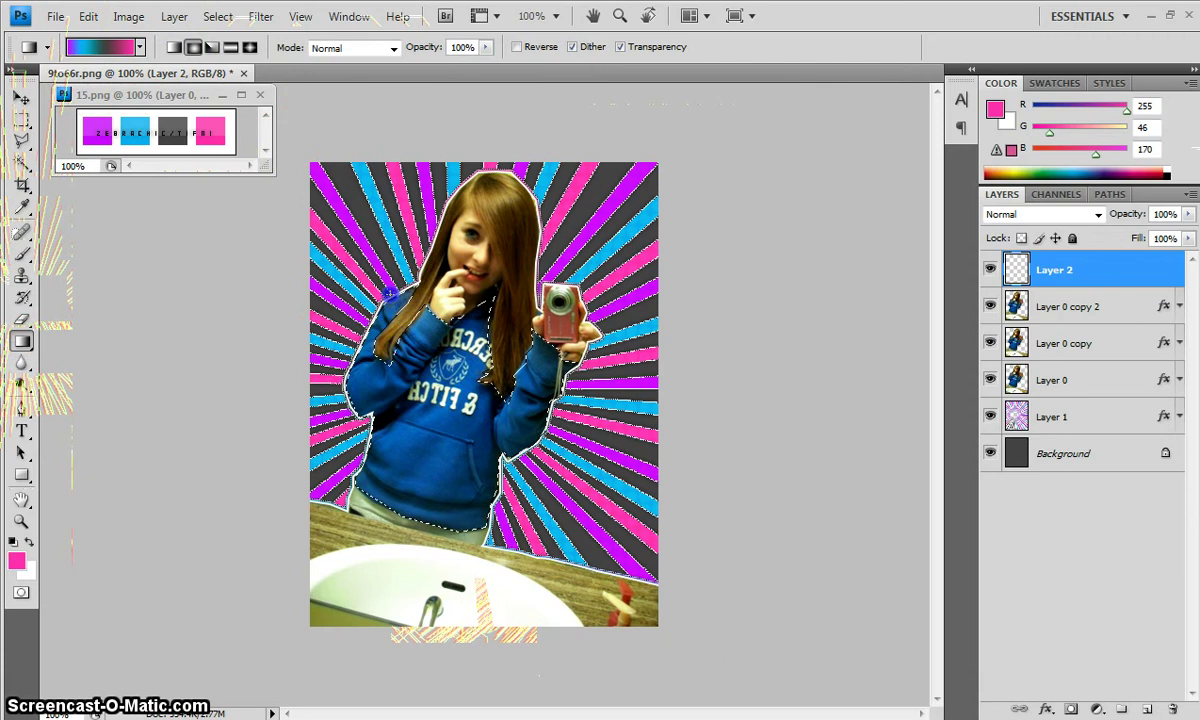
drag(484, 614, 484, 616)
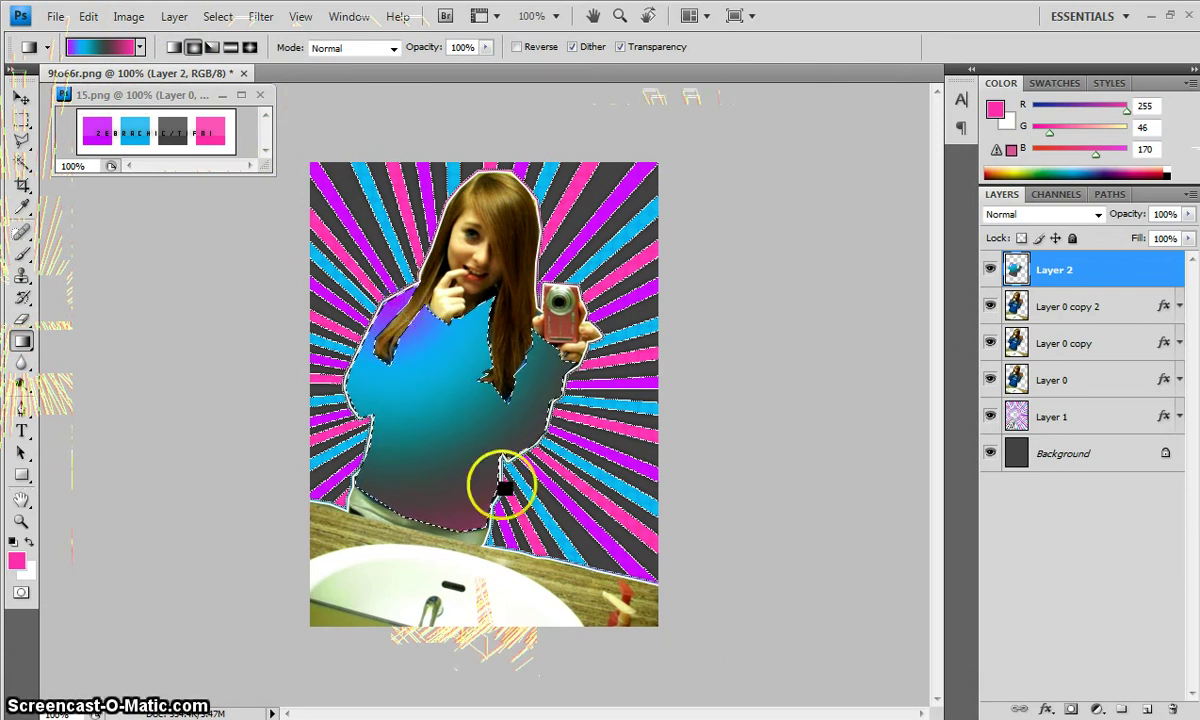
click(1070, 214)
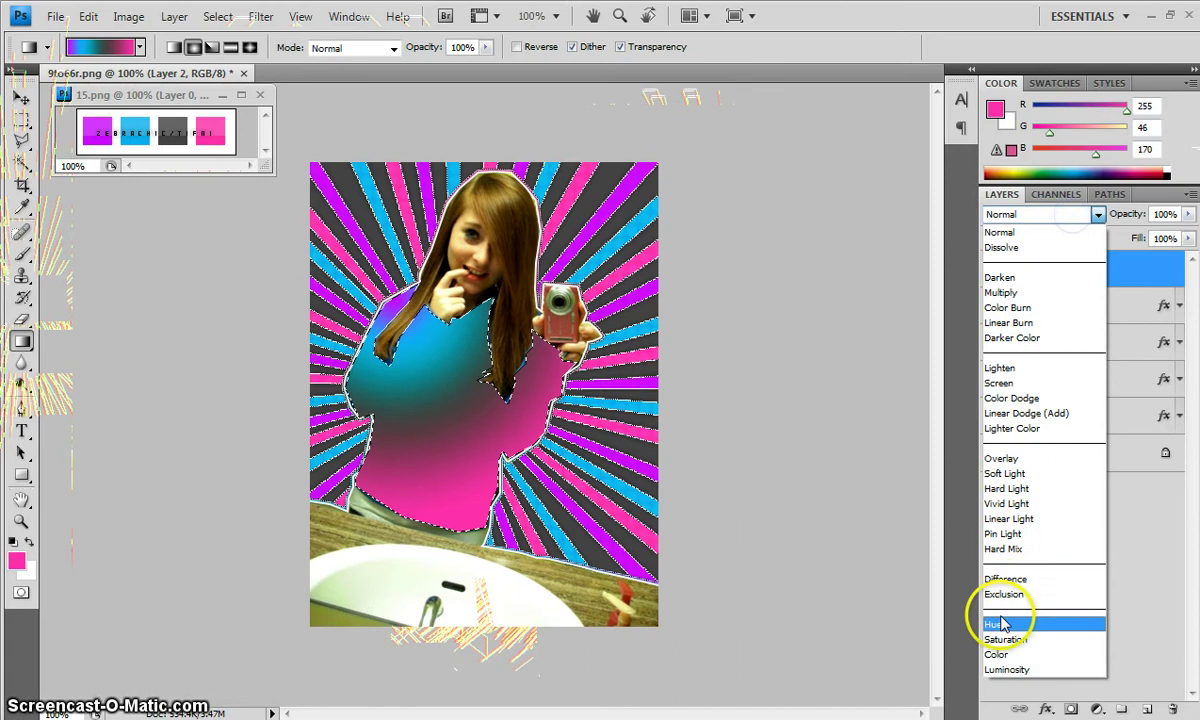
click(998, 654)
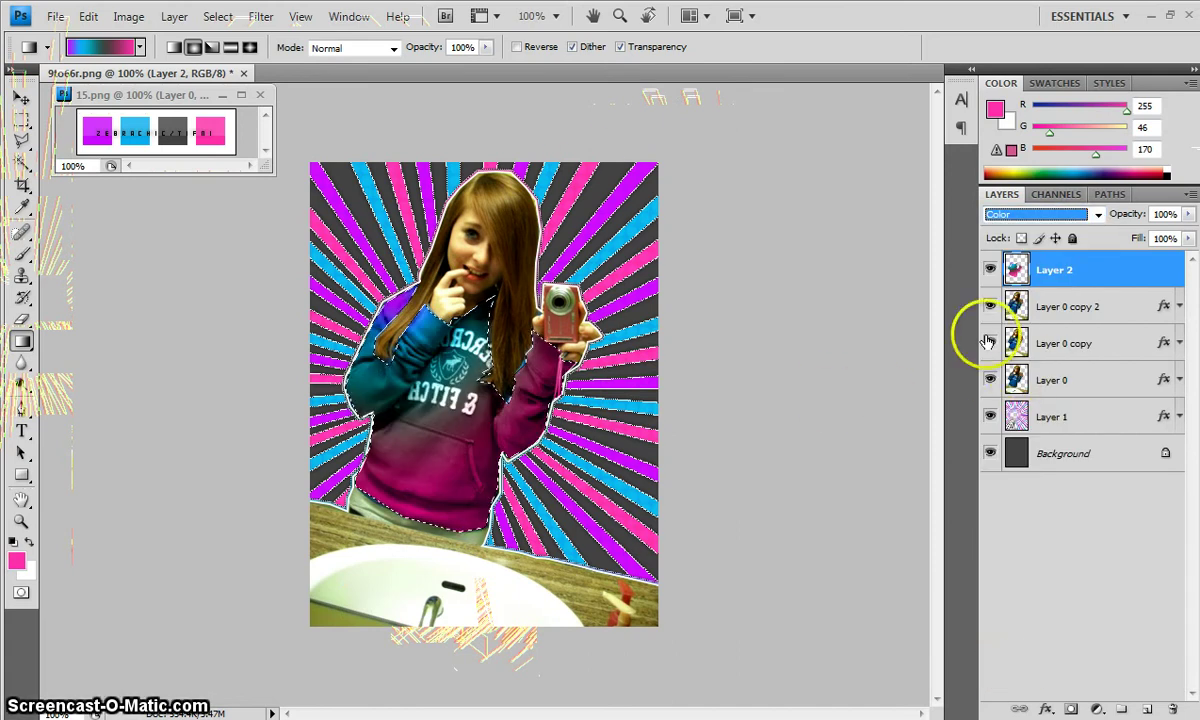
Step: Desaturate the selected hoodie area on Layer 0 copy 2 and clear the selection
click(1088, 305)
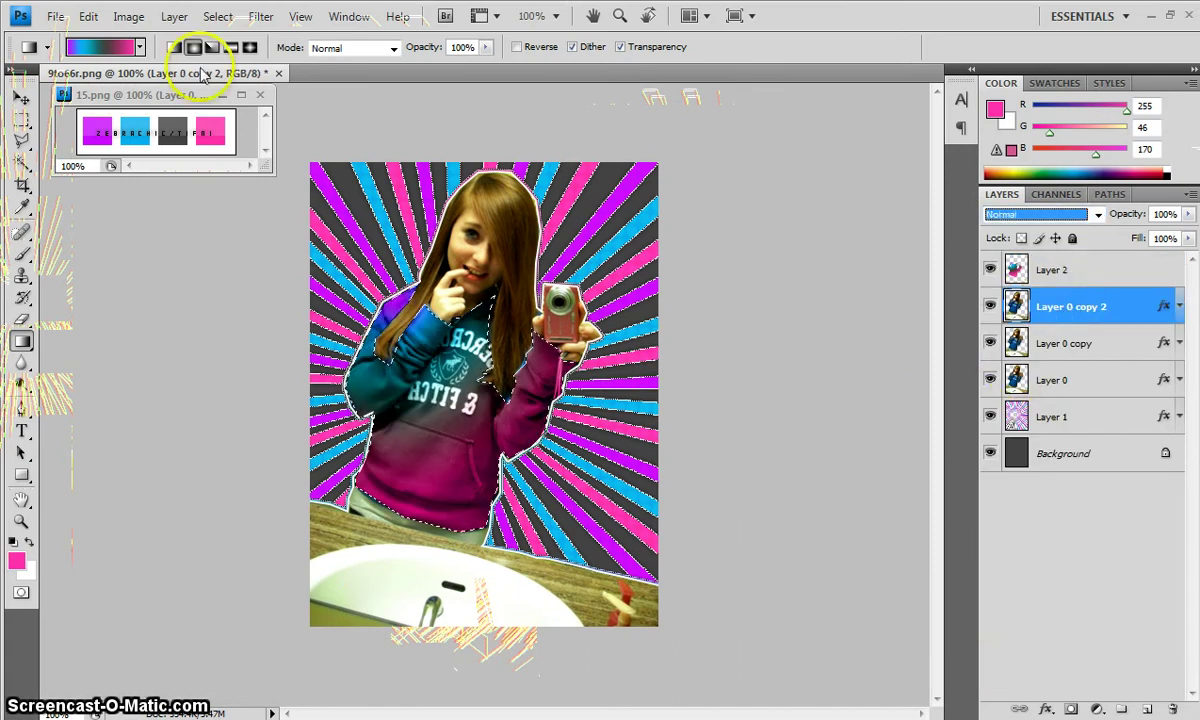
click(143, 18)
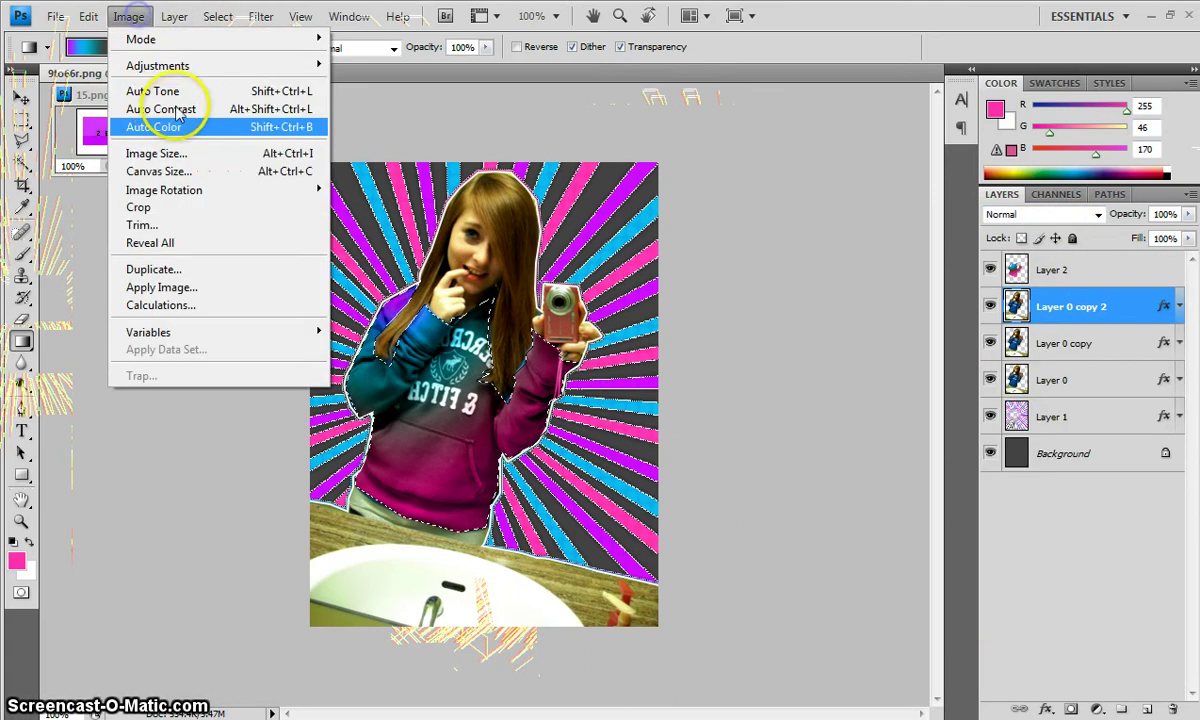
mouse_move(185, 66)
click(421, 405)
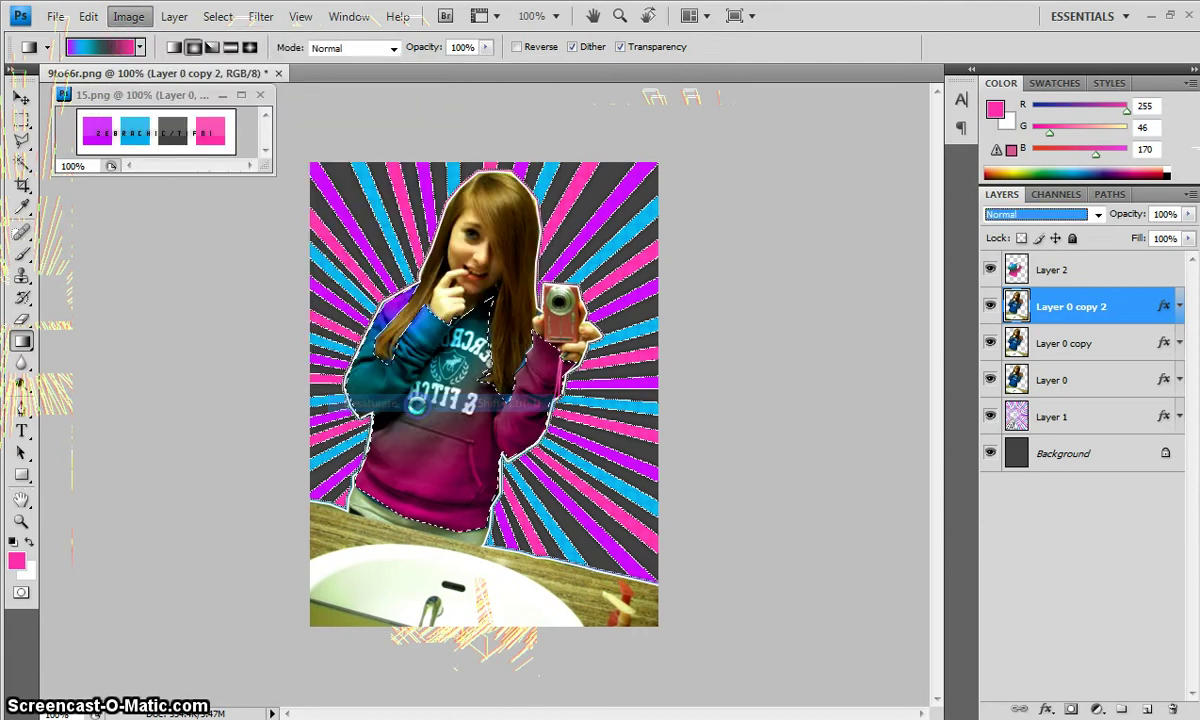
click(22, 138)
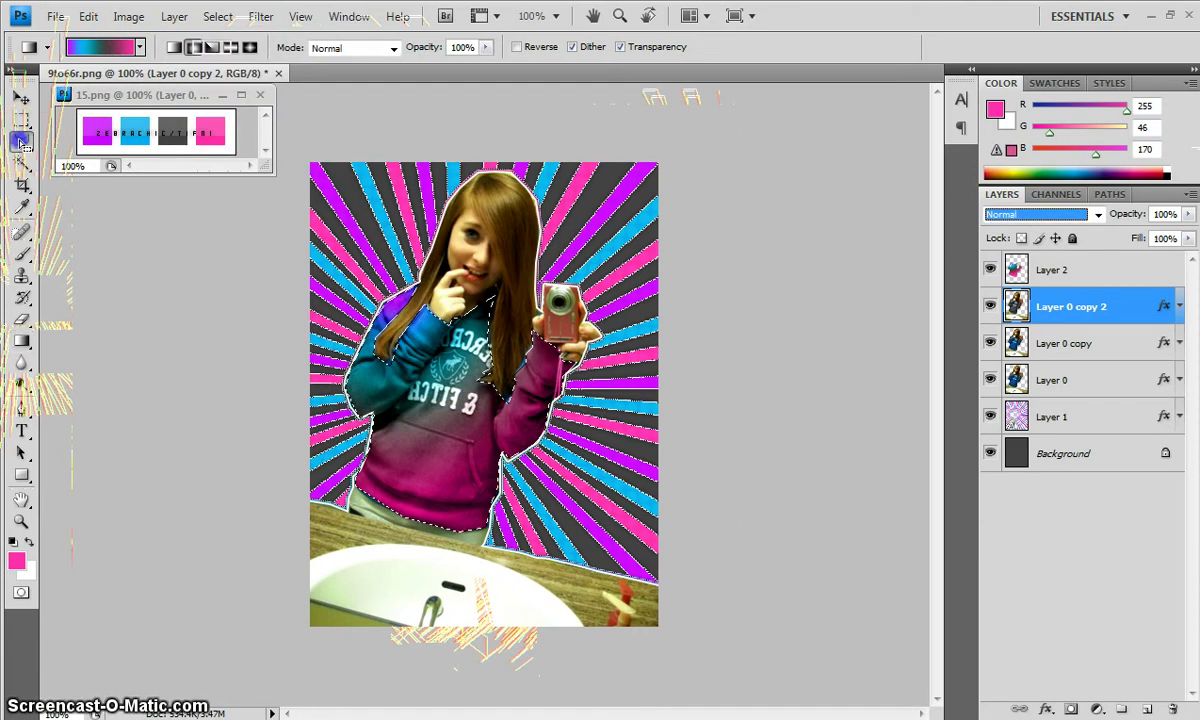
right_click(450, 325)
click(546, 338)
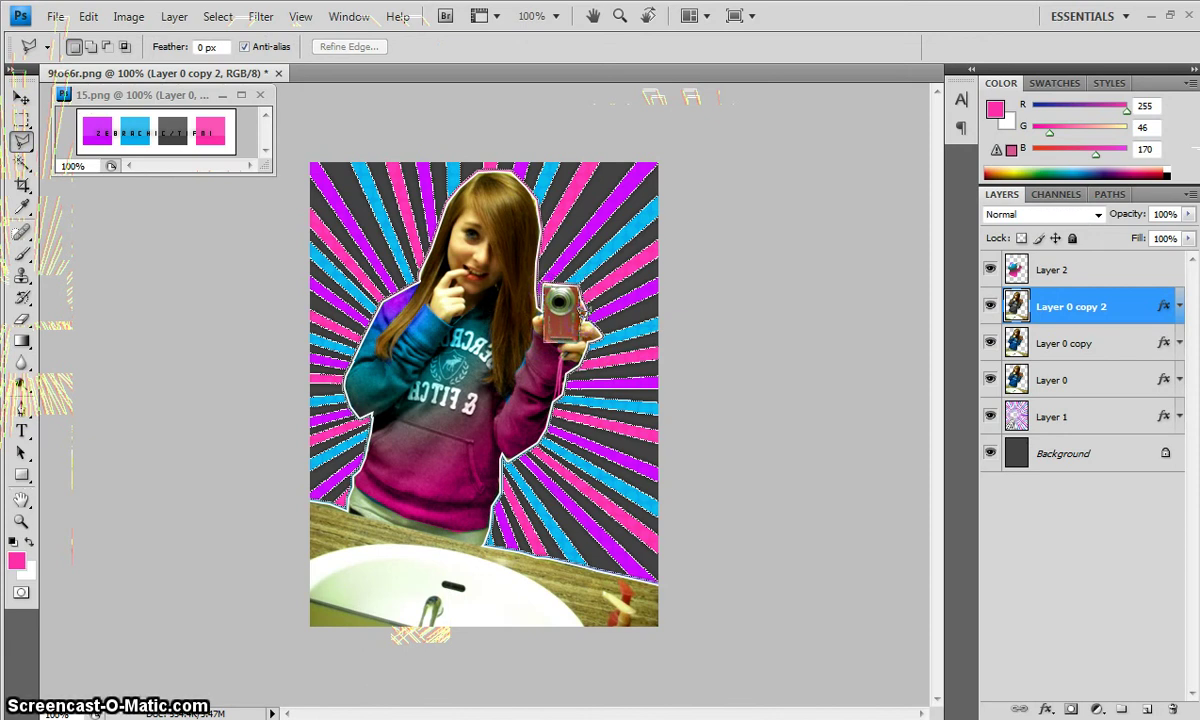
Step: Fill the selected camera on Layer 2 with the purple-blue-gray-pink radial gradient and clear the selection
click(1052, 270)
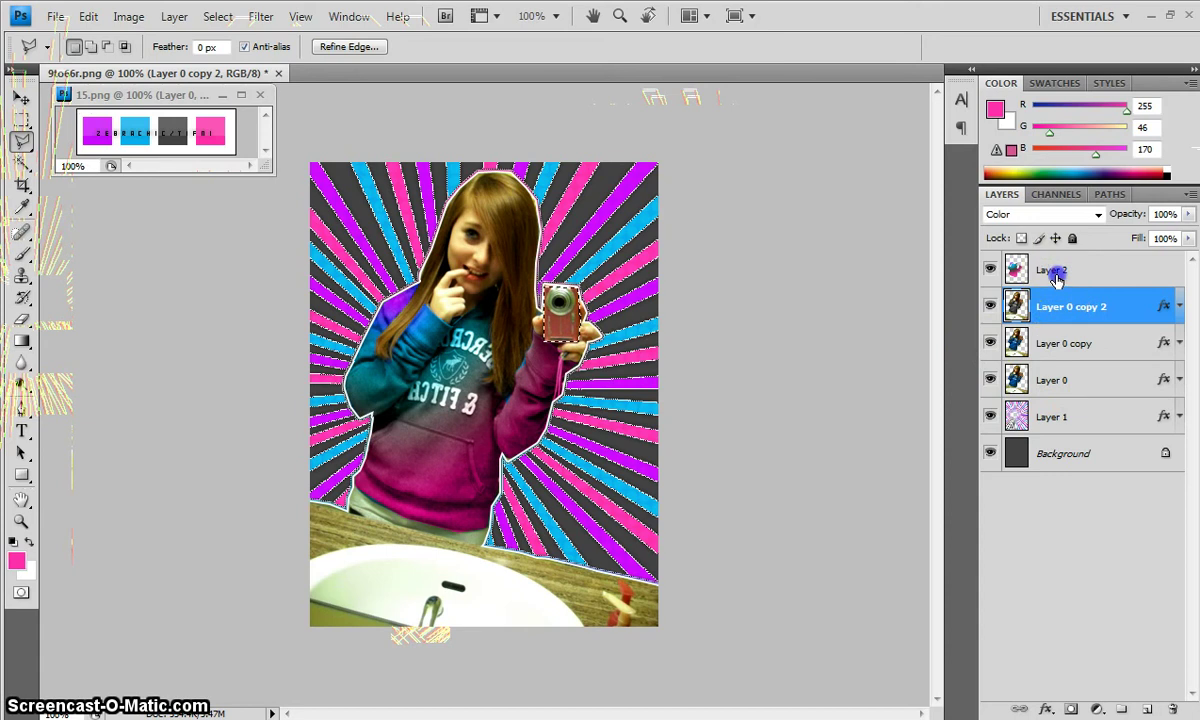
click(22, 340)
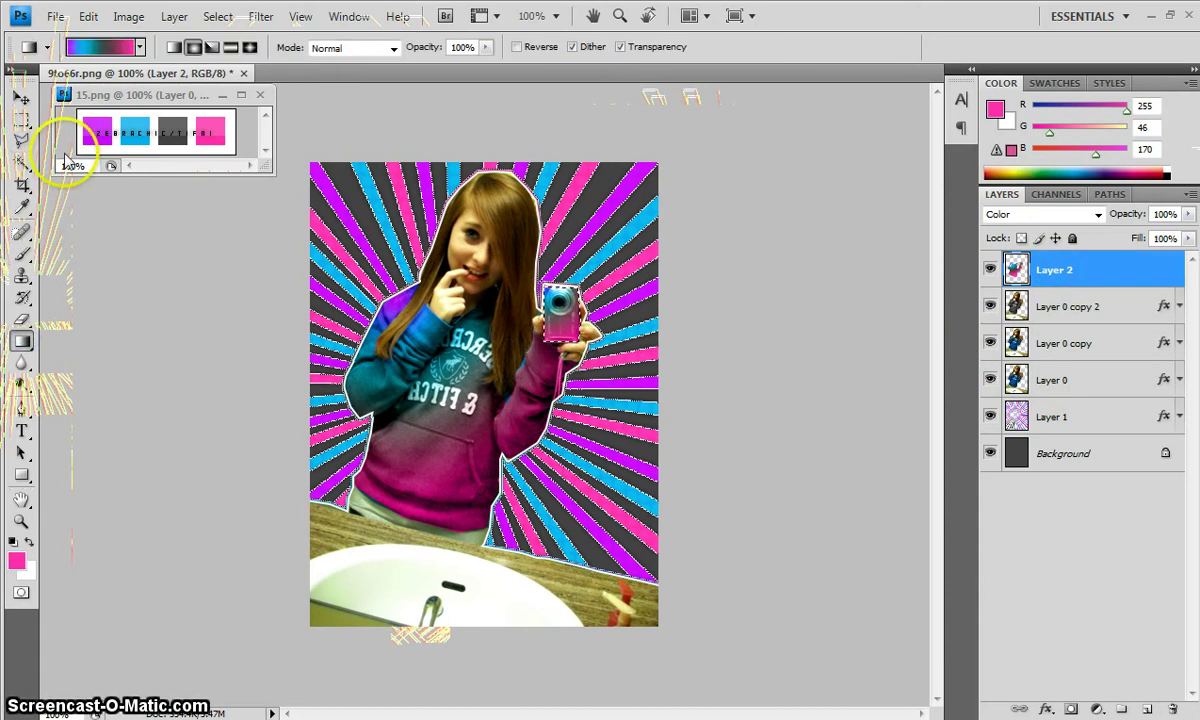
click(22, 140)
right_click(490, 299)
click(529, 314)
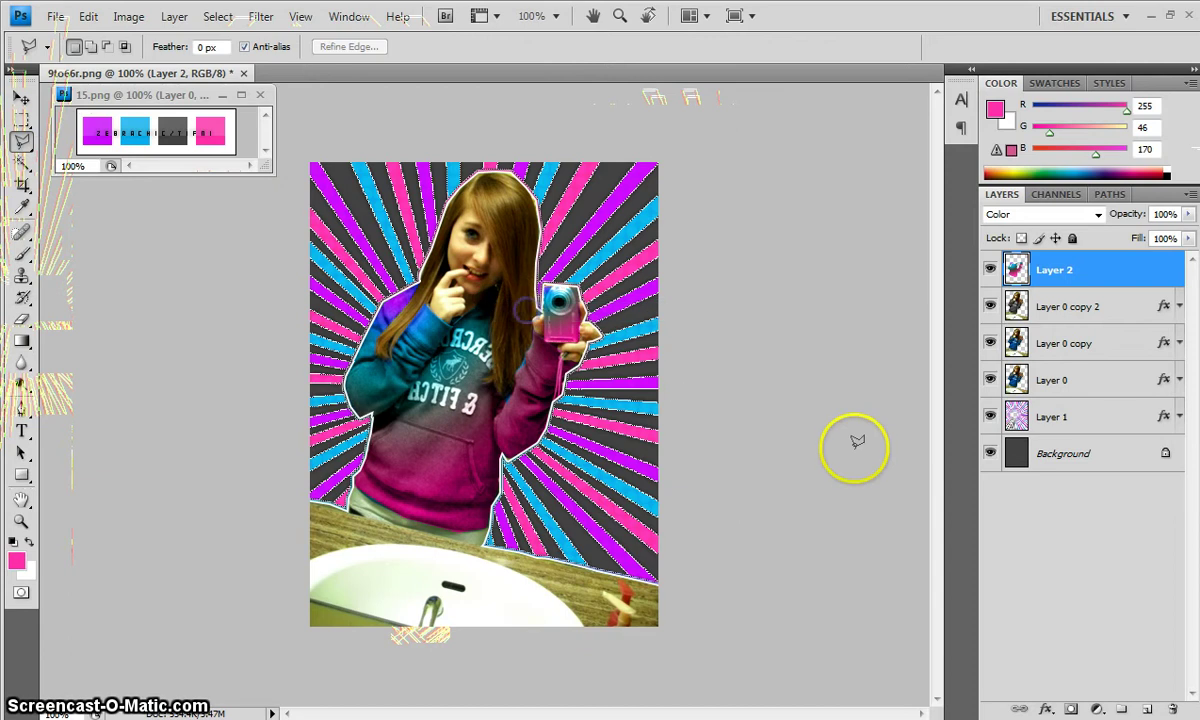
Step: Soften the gradient coloring over the lower hoodie on Layer 2 with the Blur tool at 50% strength
click(22, 364)
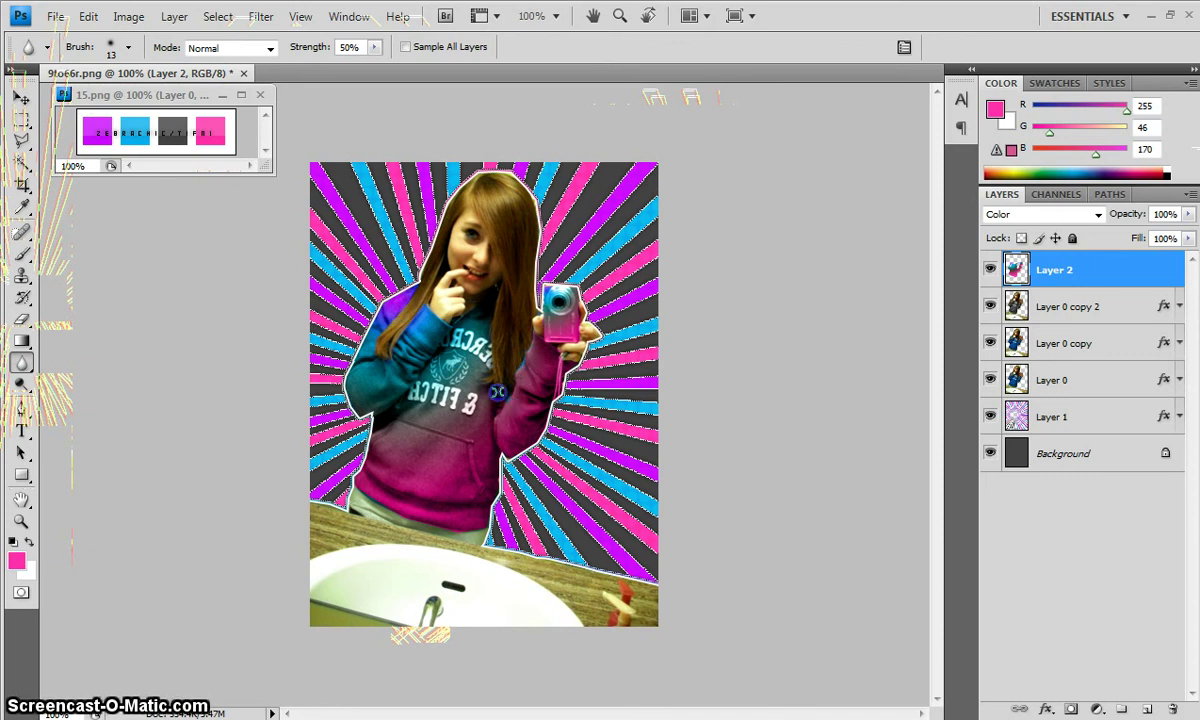
drag(450, 472, 480, 522)
Step: Desaturate the whole photo on Layer 0 copy 2
click(1030, 308)
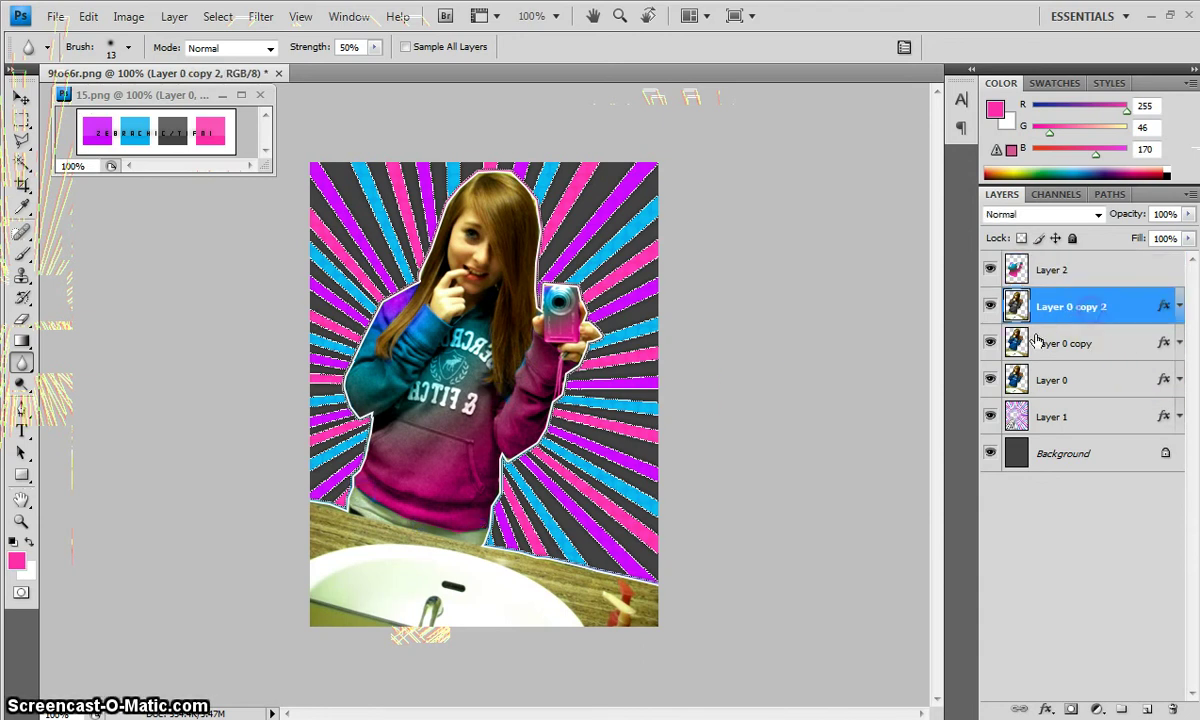
click(128, 16)
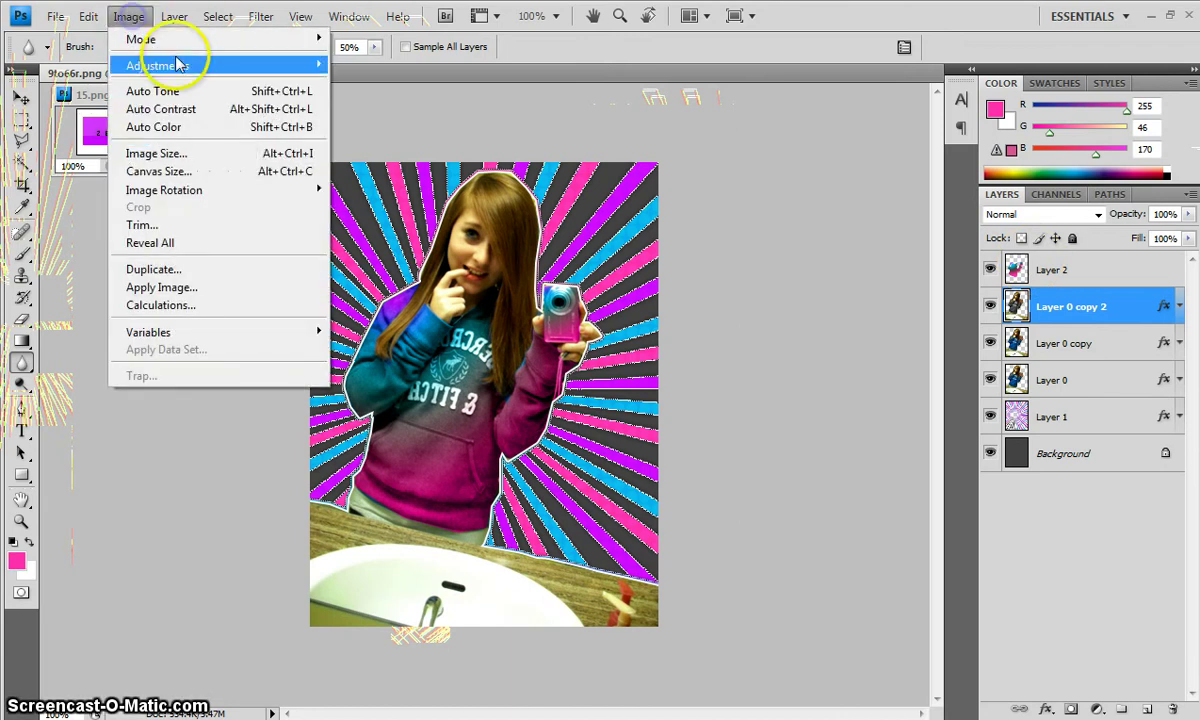
mouse_move(178, 64)
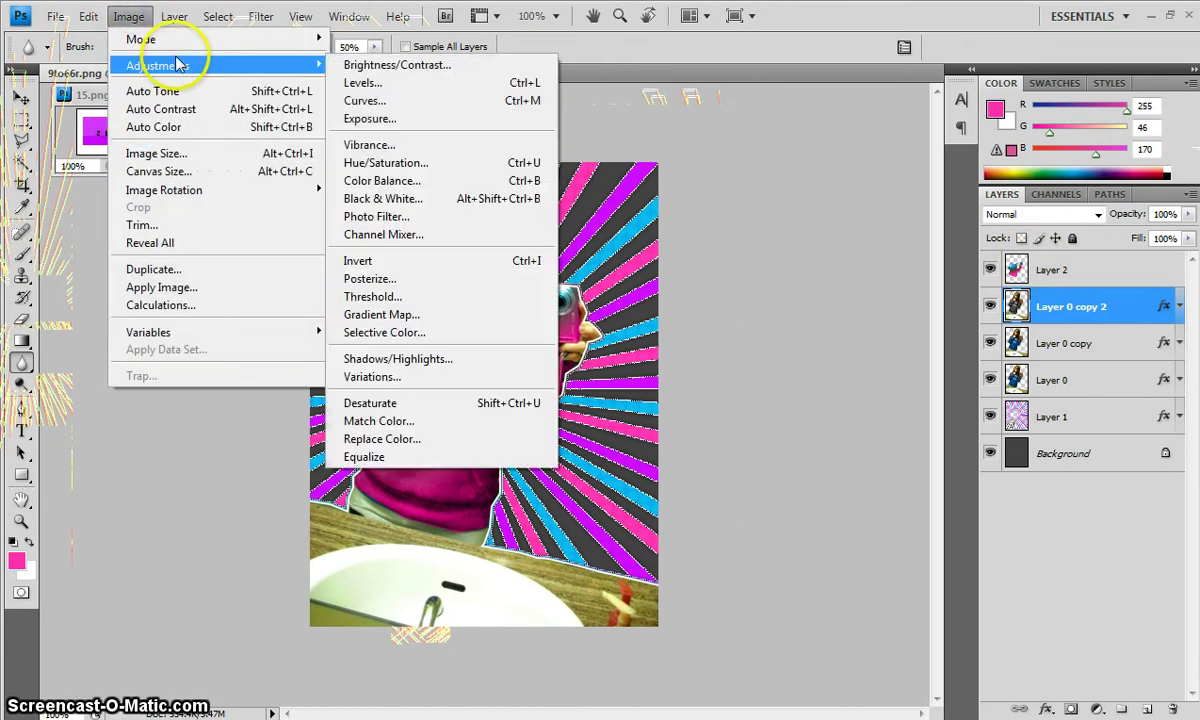
click(428, 403)
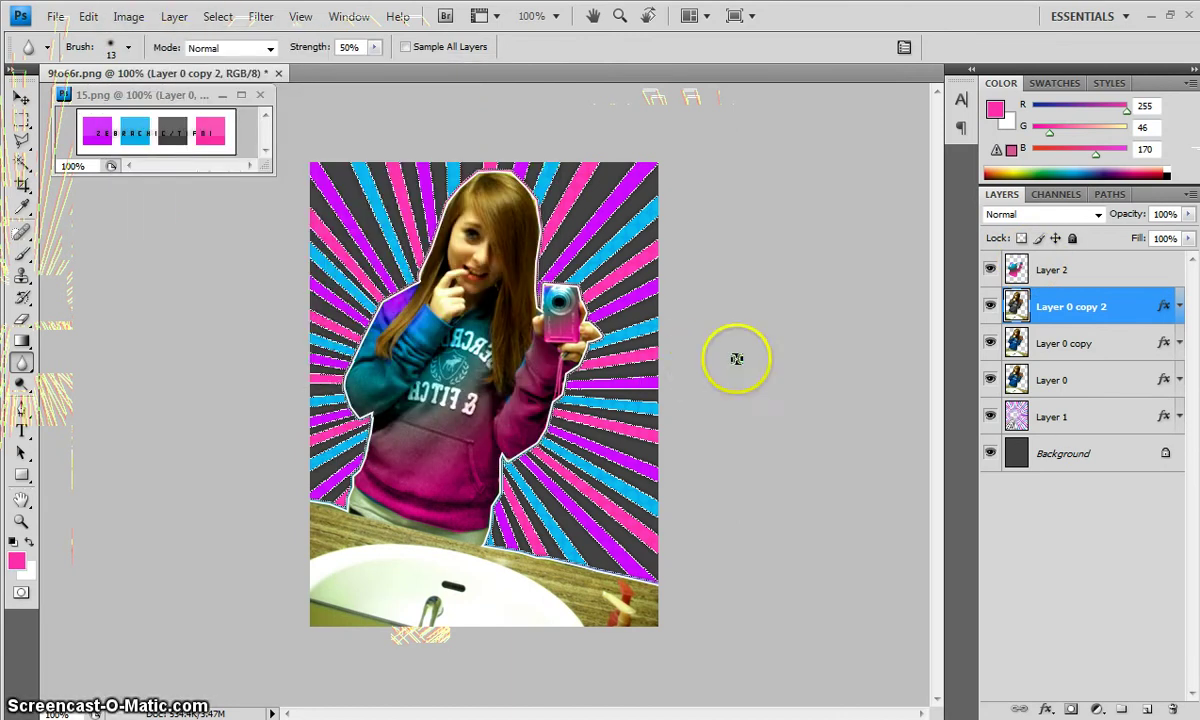
click(1065, 304)
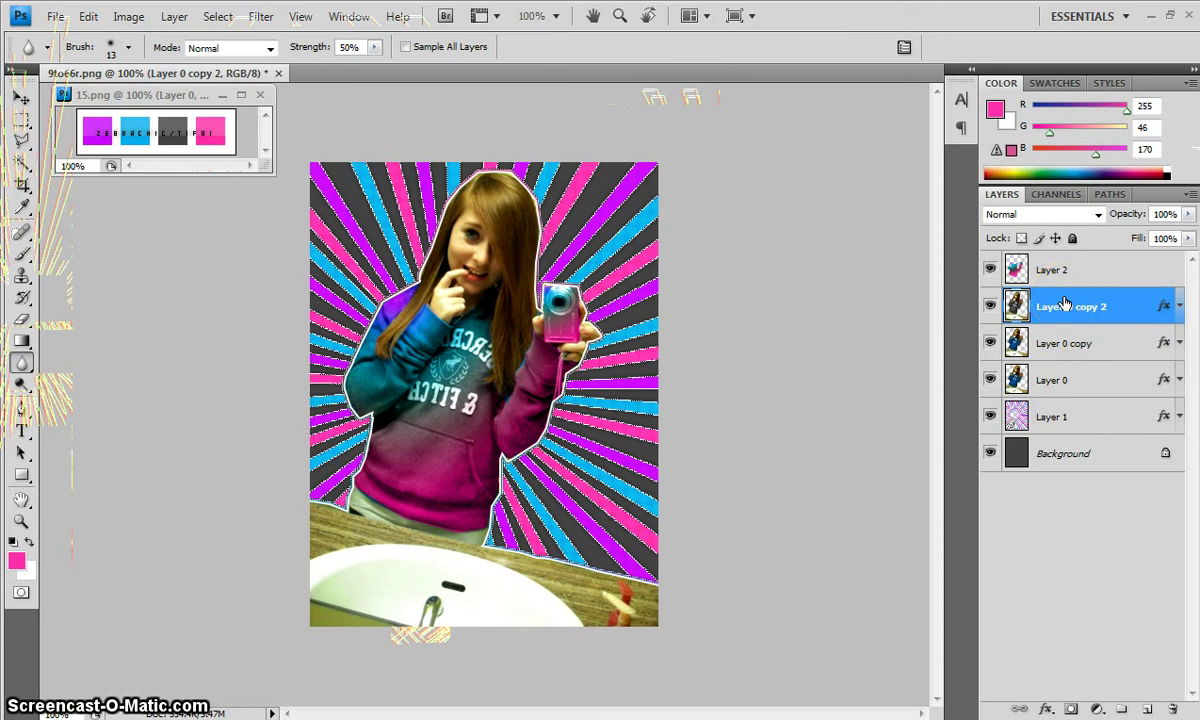
click(128, 17)
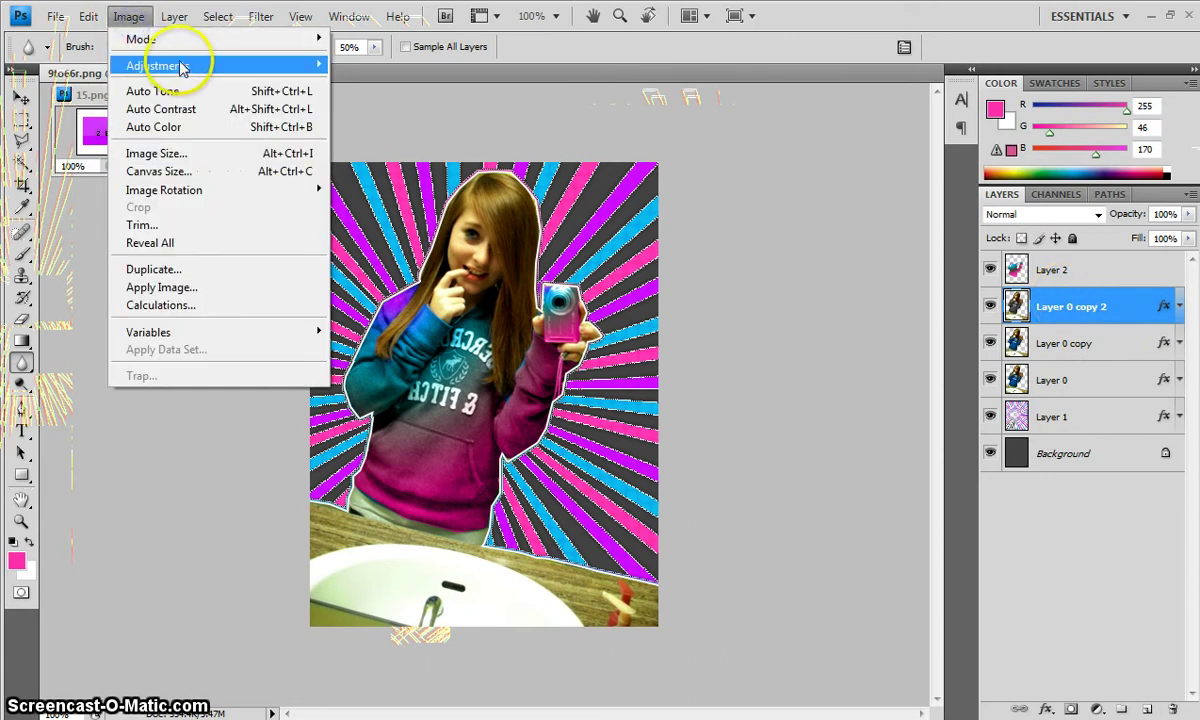
mouse_move(162, 66)
click(360, 403)
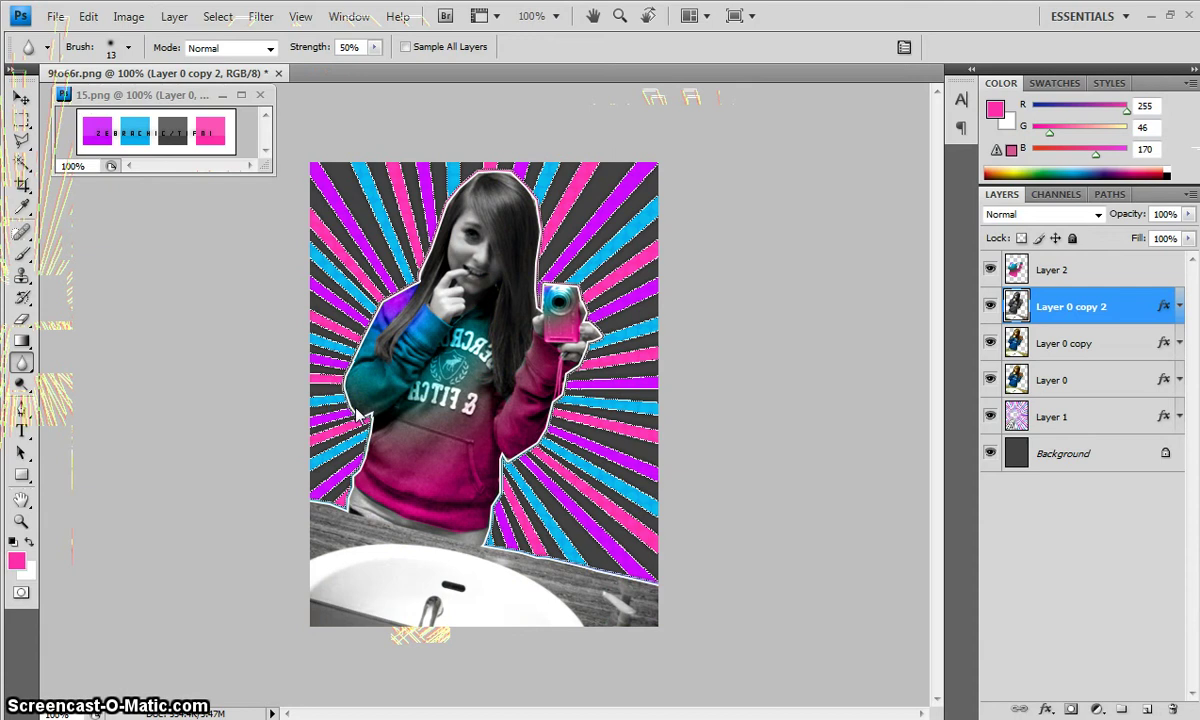
Step: Duplicate Layer 0 copy 2 as Layer 0 copy 3 and set the duplicate's blend mode to Screen
click(1055, 310)
click(965, 341)
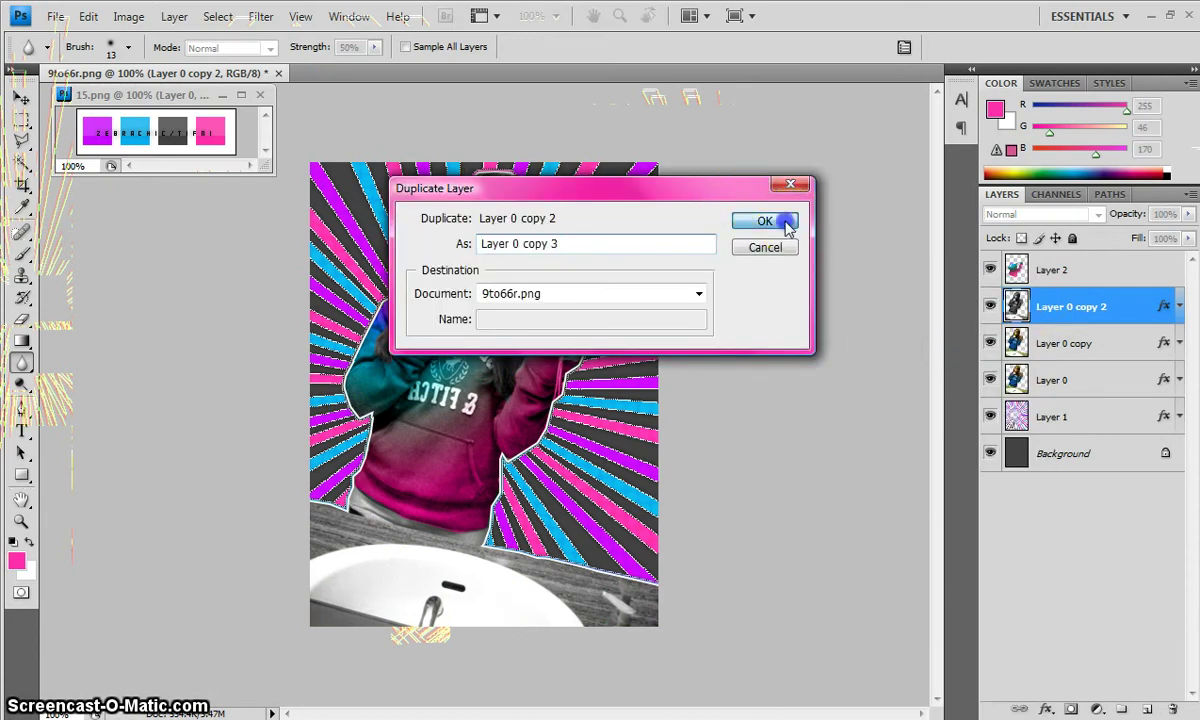
click(775, 220)
click(1042, 216)
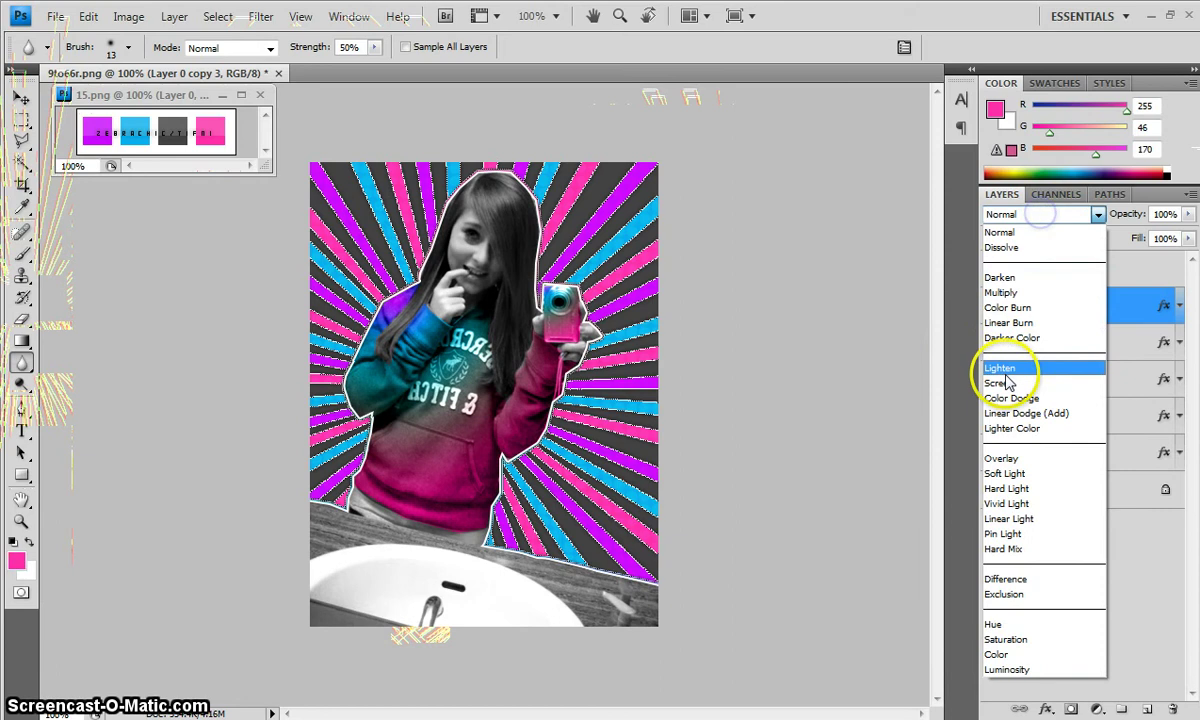
click(1000, 383)
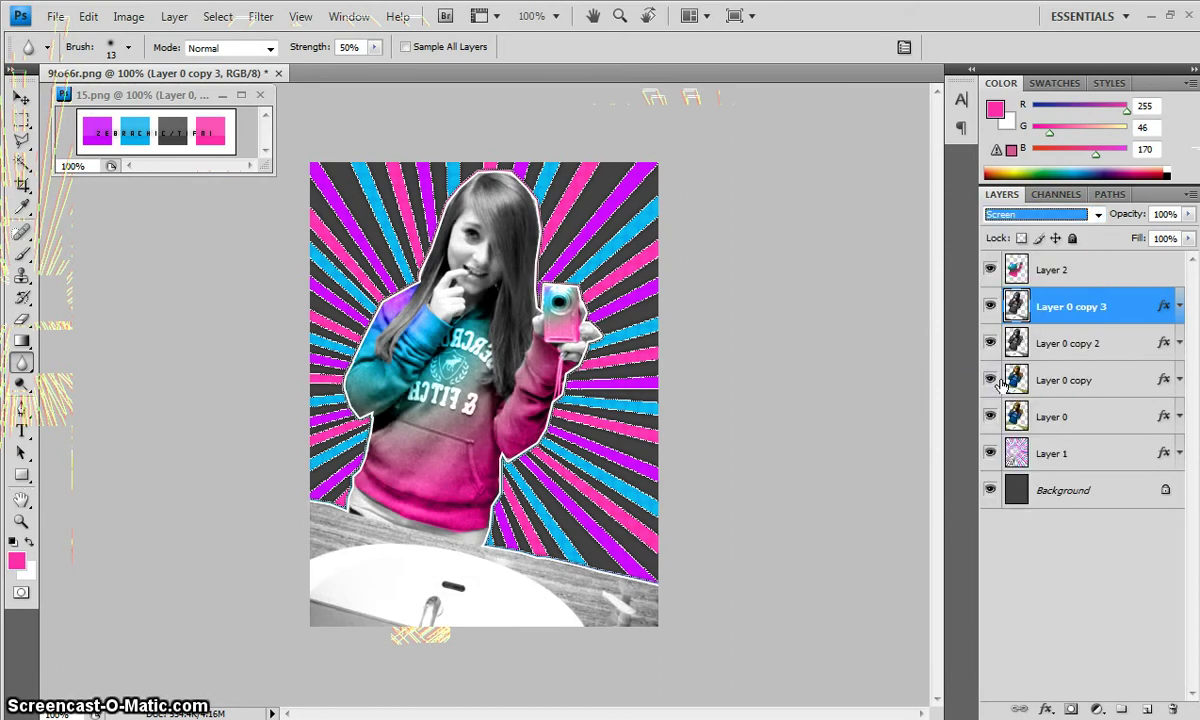
Step: Try the Lighten blend mode on Layer 0 copy 3 and return it to Screen
click(975, 214)
click(1022, 368)
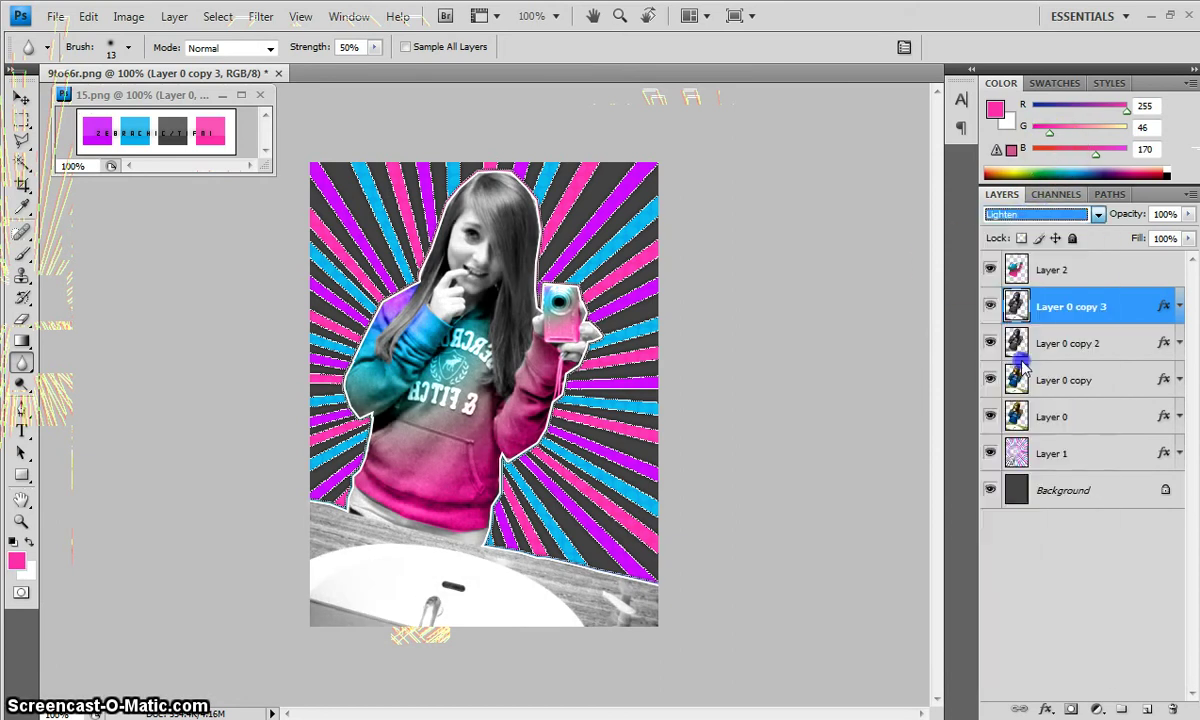
click(1040, 214)
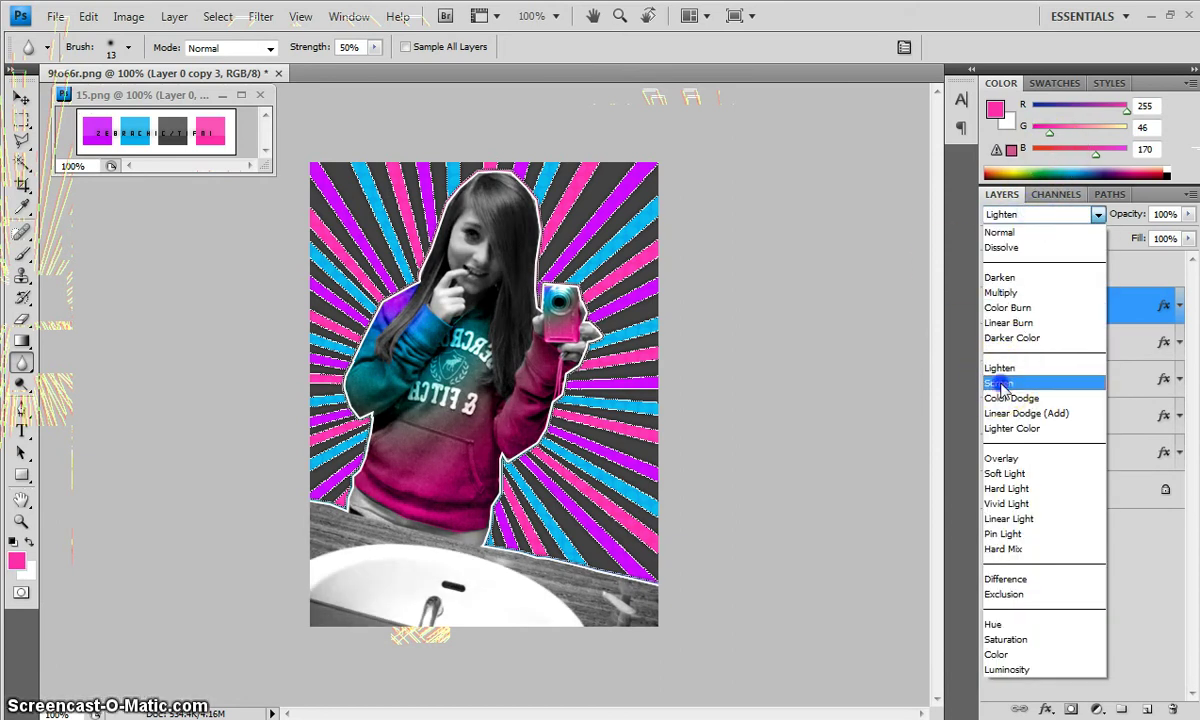
click(1000, 384)
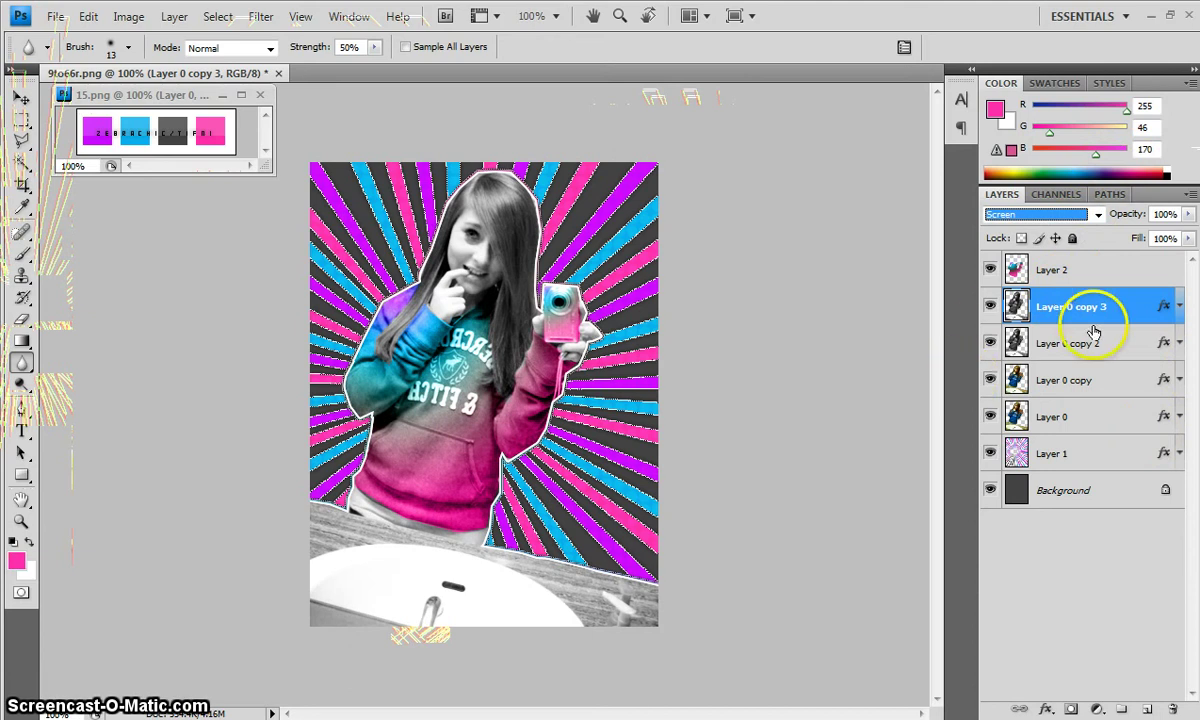
Step: Create a new layer named Layer 3 and place it between Layer 1 and the Background
click(1058, 268)
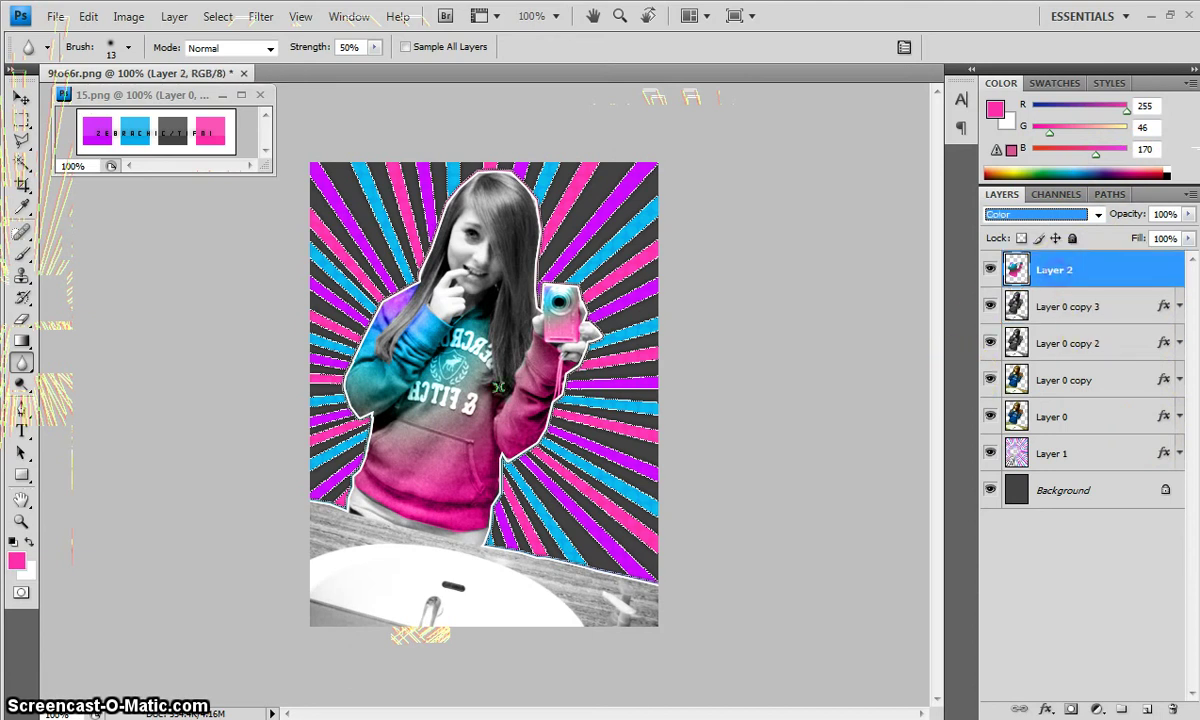
click(22, 140)
click(174, 16)
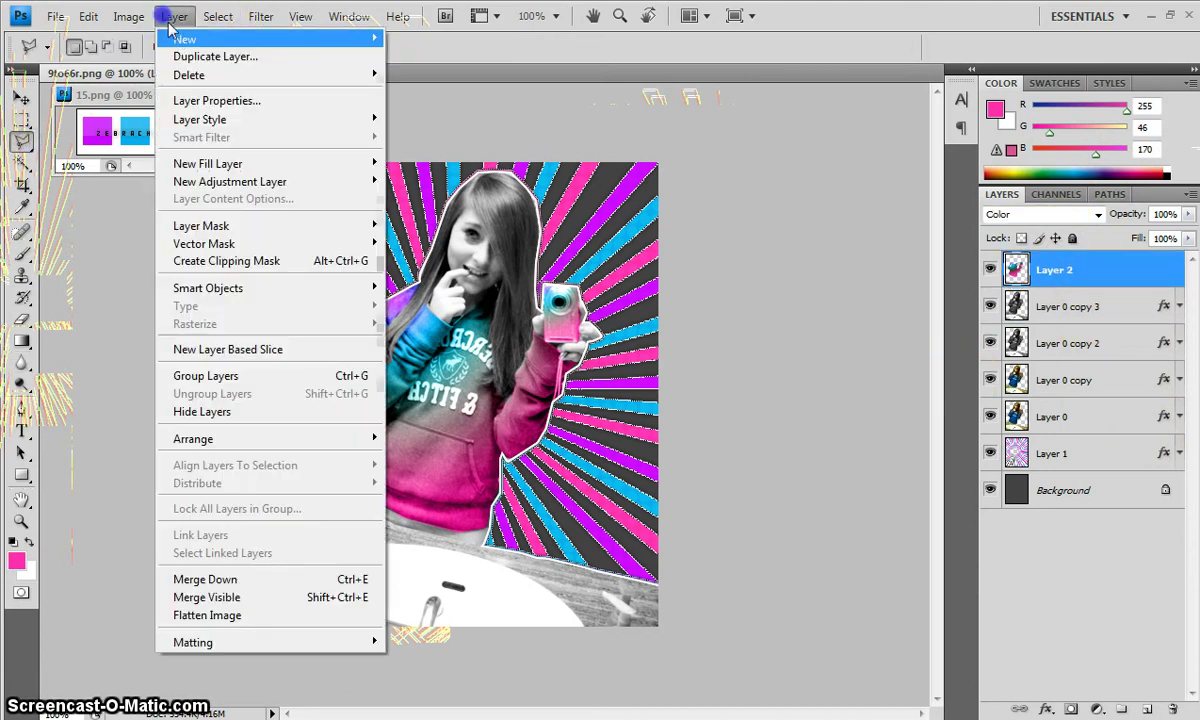
mouse_move(205, 37)
click(418, 33)
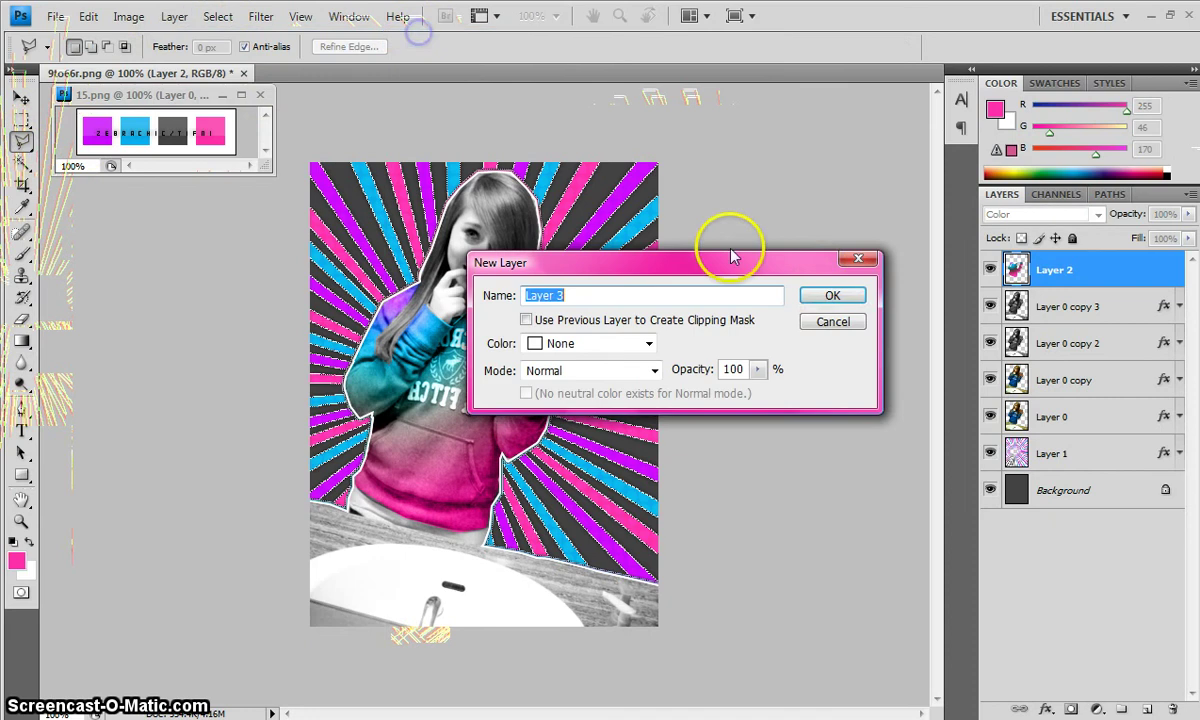
click(832, 295)
drag(1053, 270, 1040, 500)
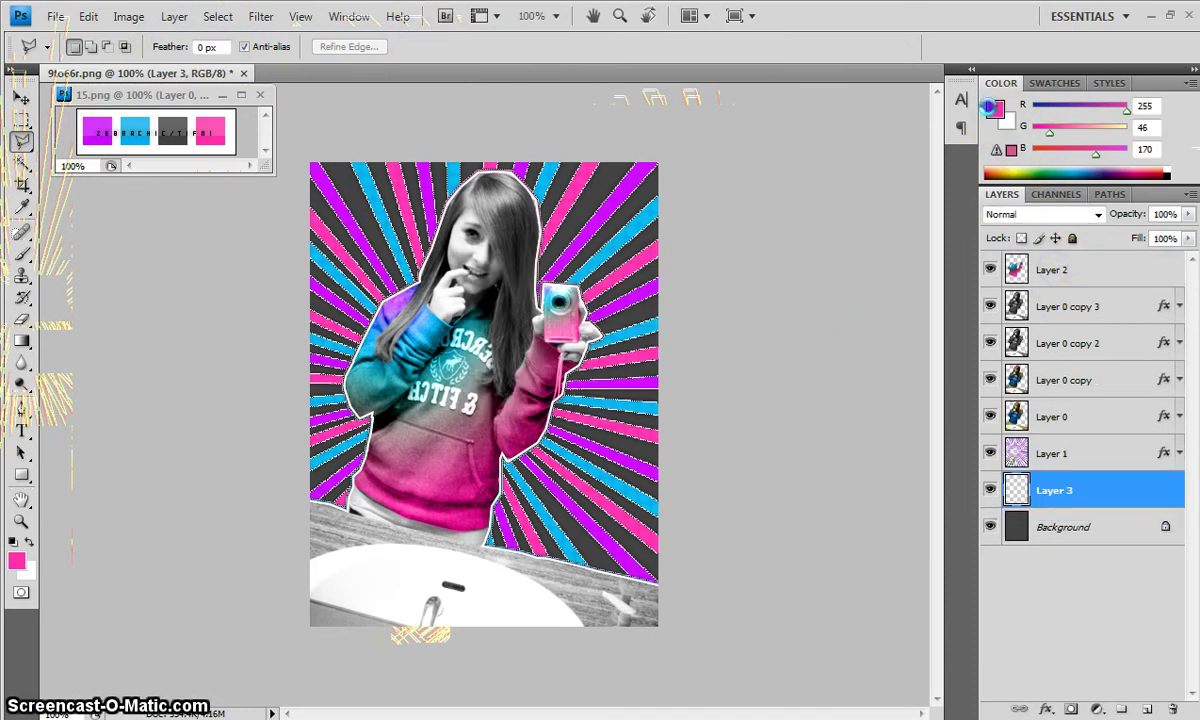
Step: Stamp the 248 px vertical text brush in white on Layer 3, over the rays beside the camera
click(995, 110)
drag(515, 263, 360, 175)
click(790, 163)
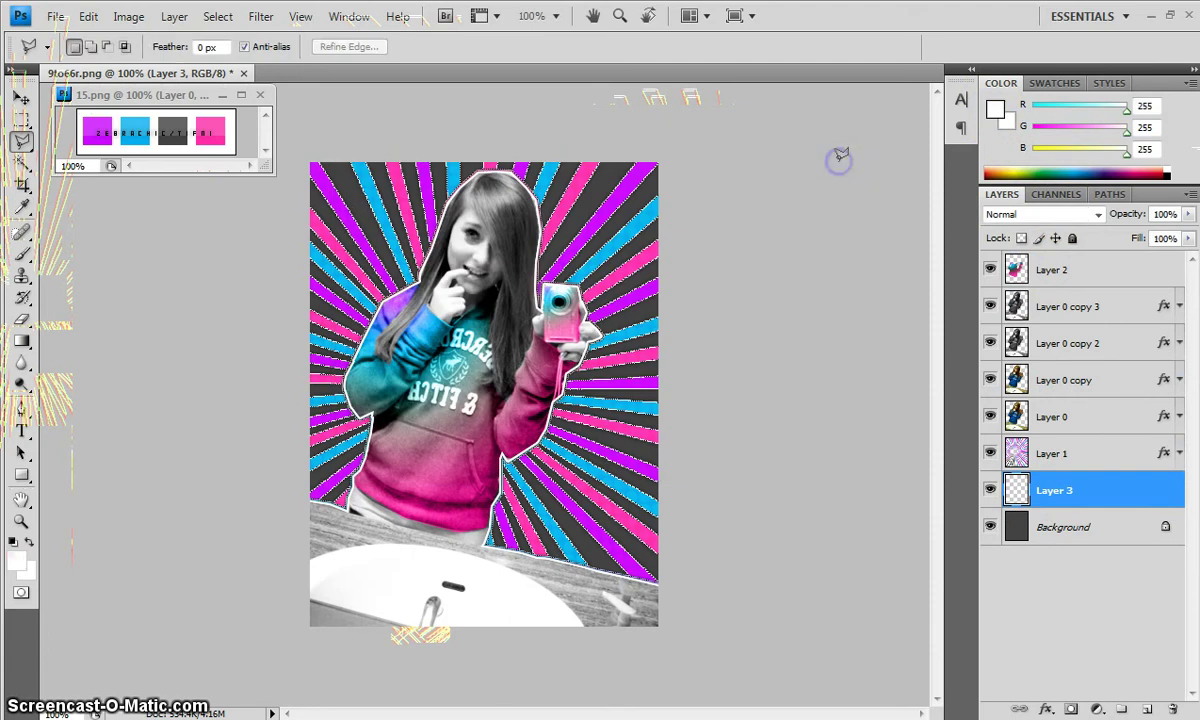
click(28, 256)
click(127, 48)
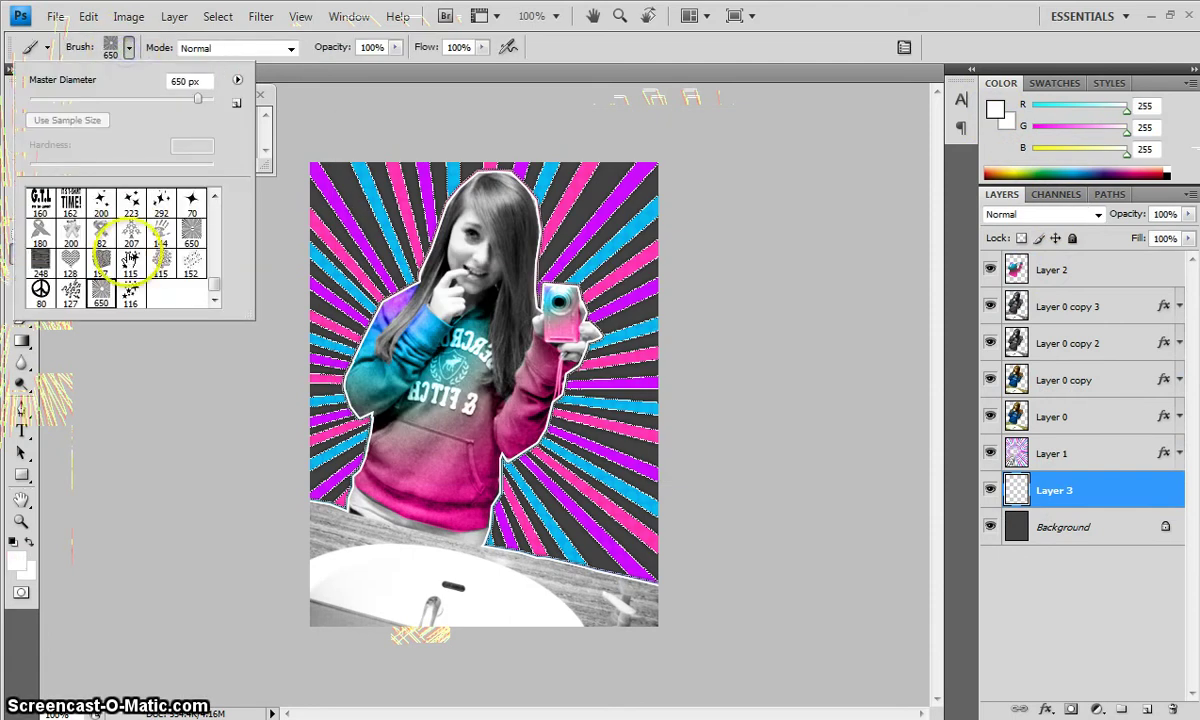
click(41, 263)
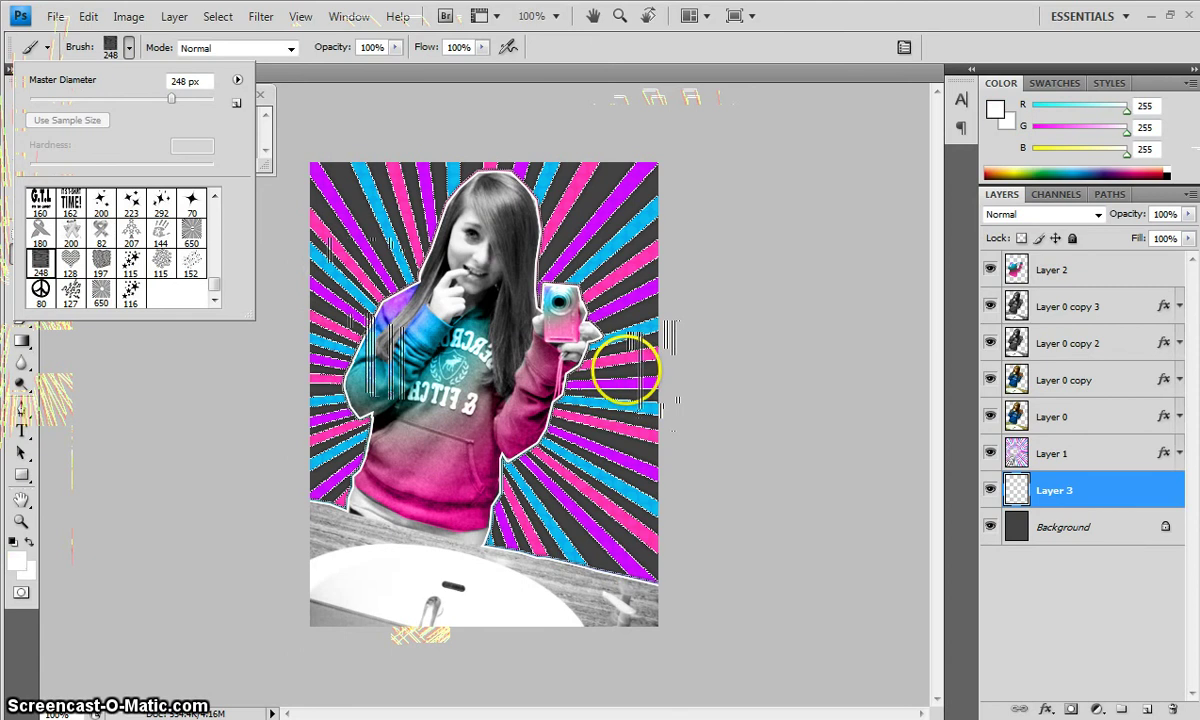
click(625, 340)
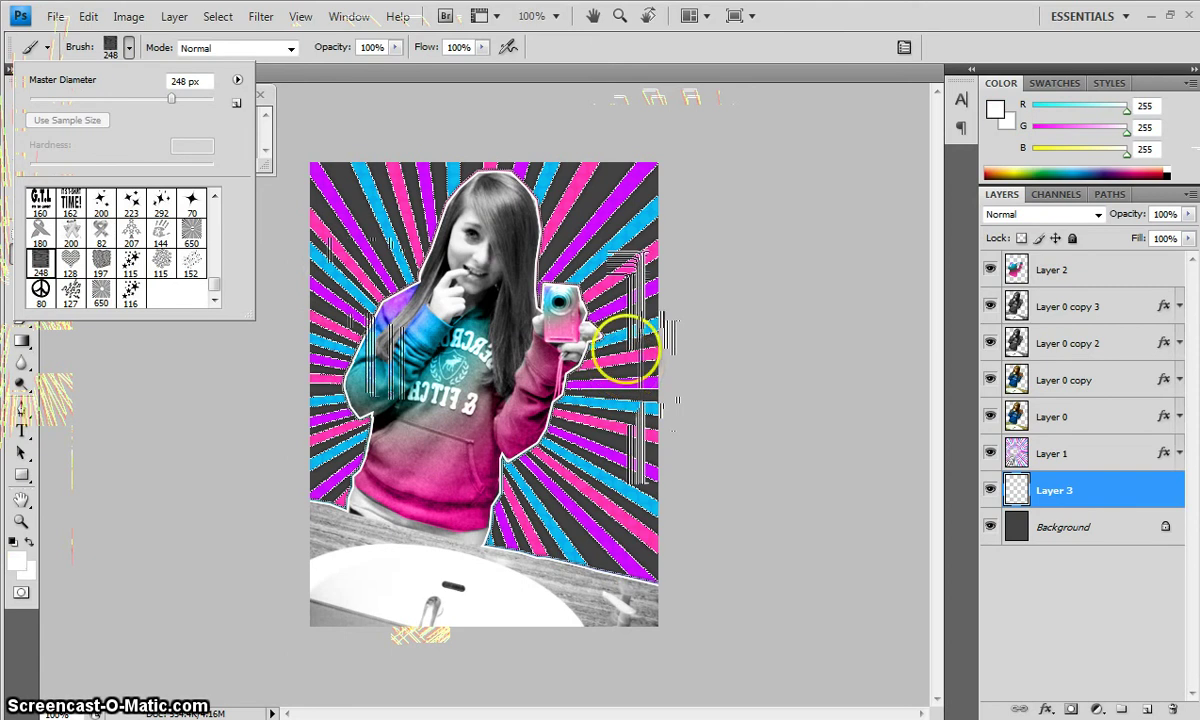
click(625, 345)
Step: Rotate the stamped text on Layer 3 by about 79.8° so it runs along the ray beside the camera hand
click(20, 99)
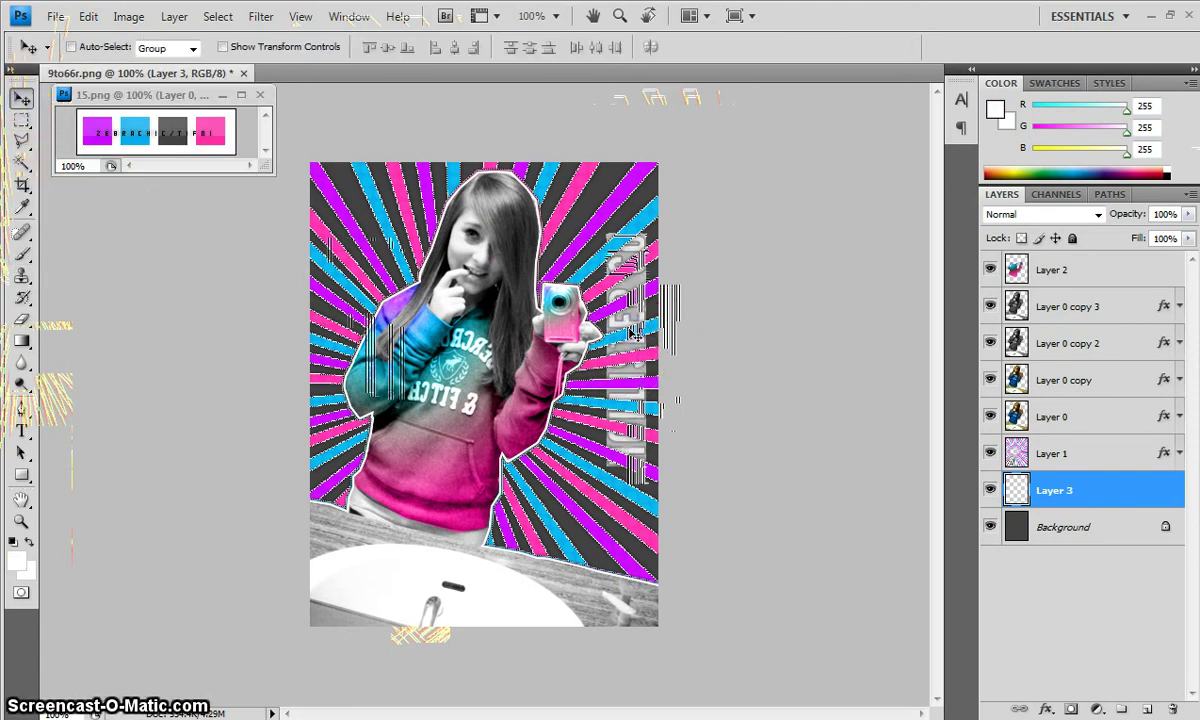
key(ctrl+t)
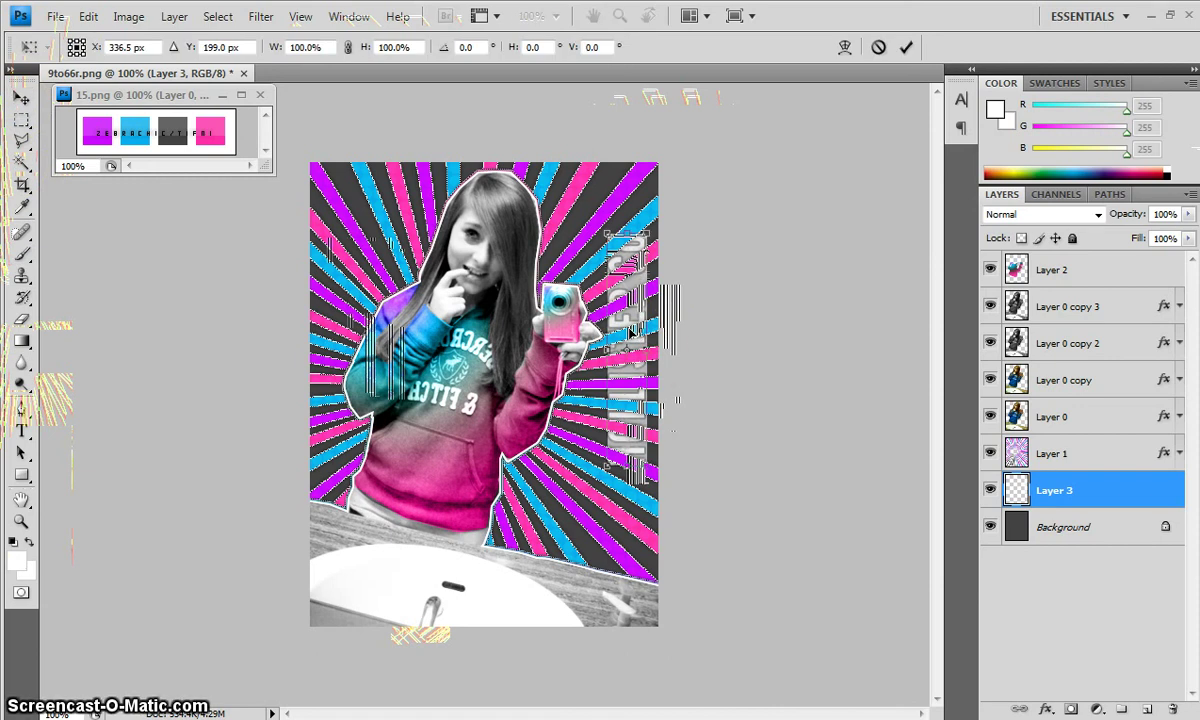
drag(659, 423, 640, 337)
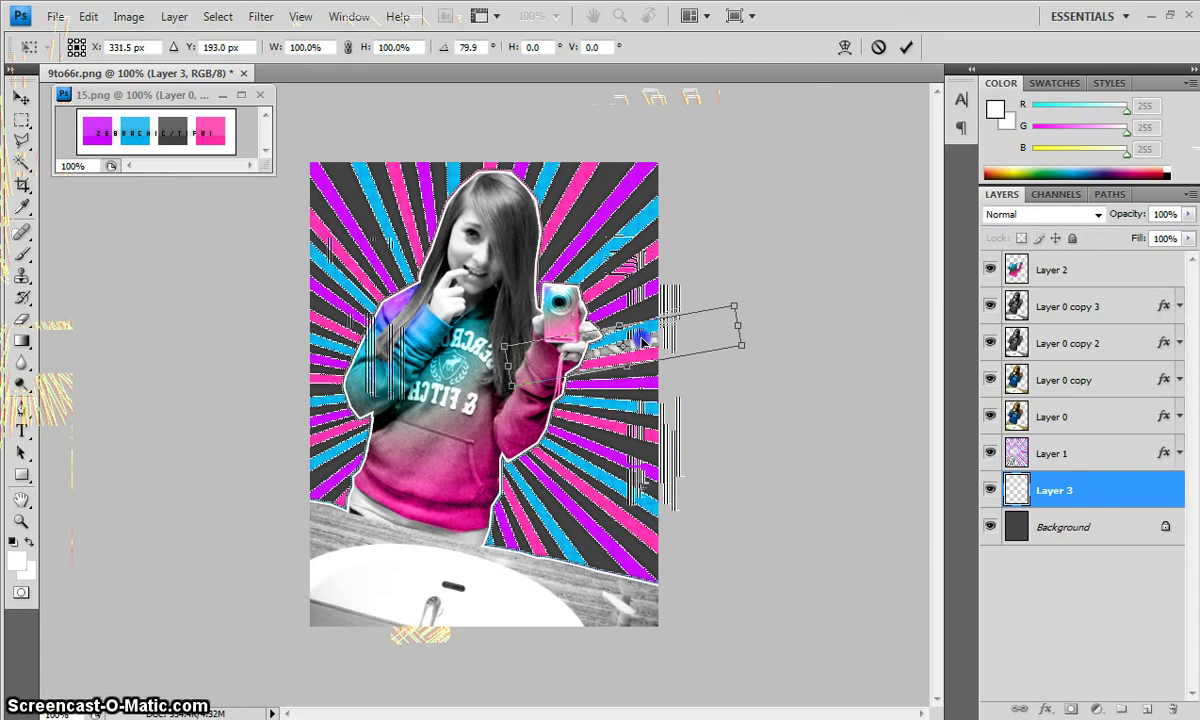
mouse_move(762, 357)
mouse_down()
mouse_move(758, 316)
mouse_move(755, 364)
mouse_move(761, 356)
mouse_up()
key(v)
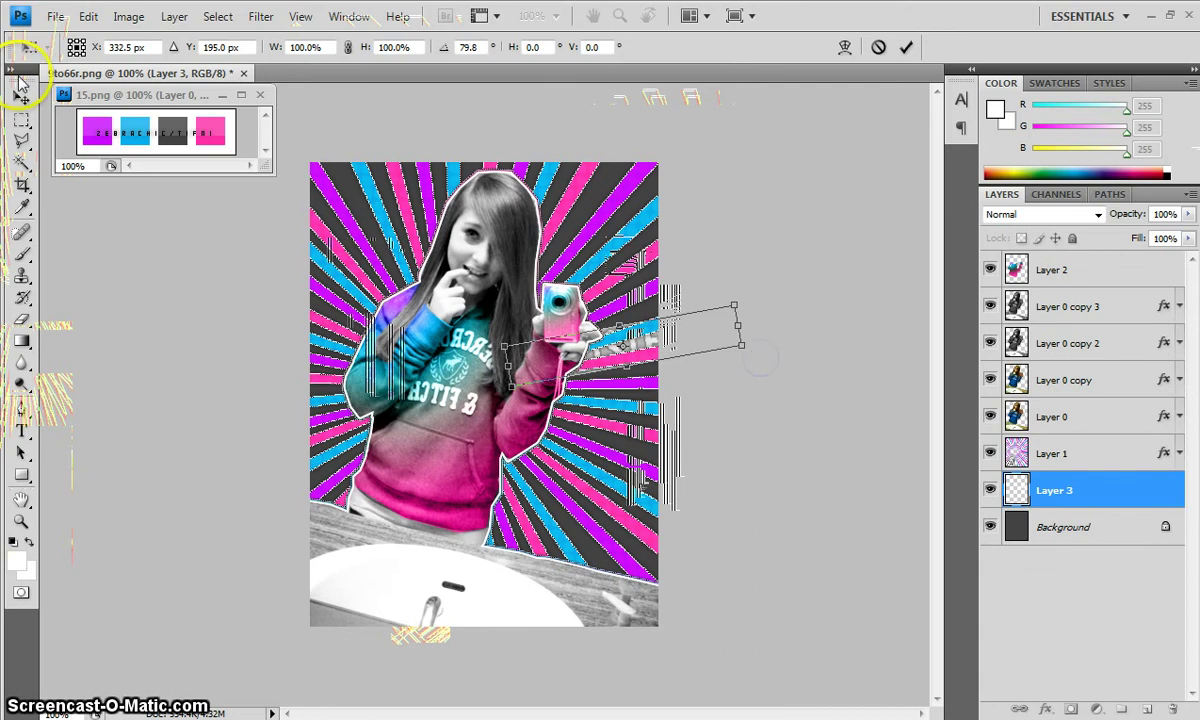
click(470, 270)
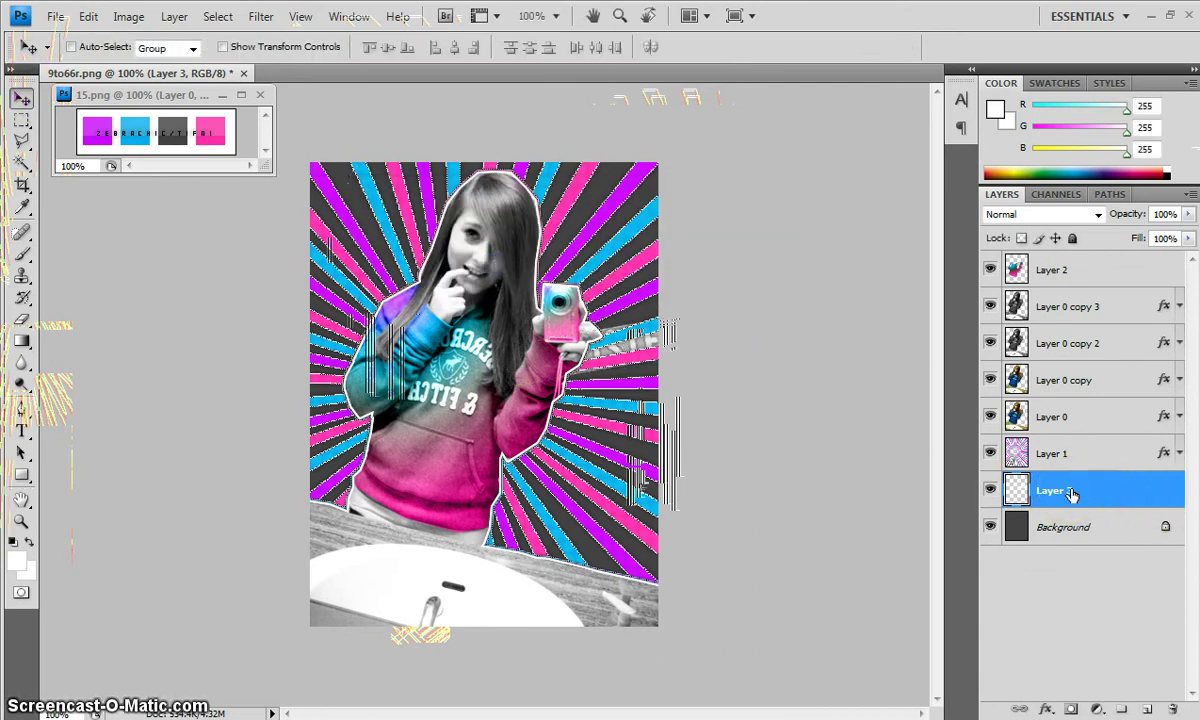
Step: Erase the parts of the Layer 3 text that spill over the ray's edges with a 9 px eraser
click(21, 320)
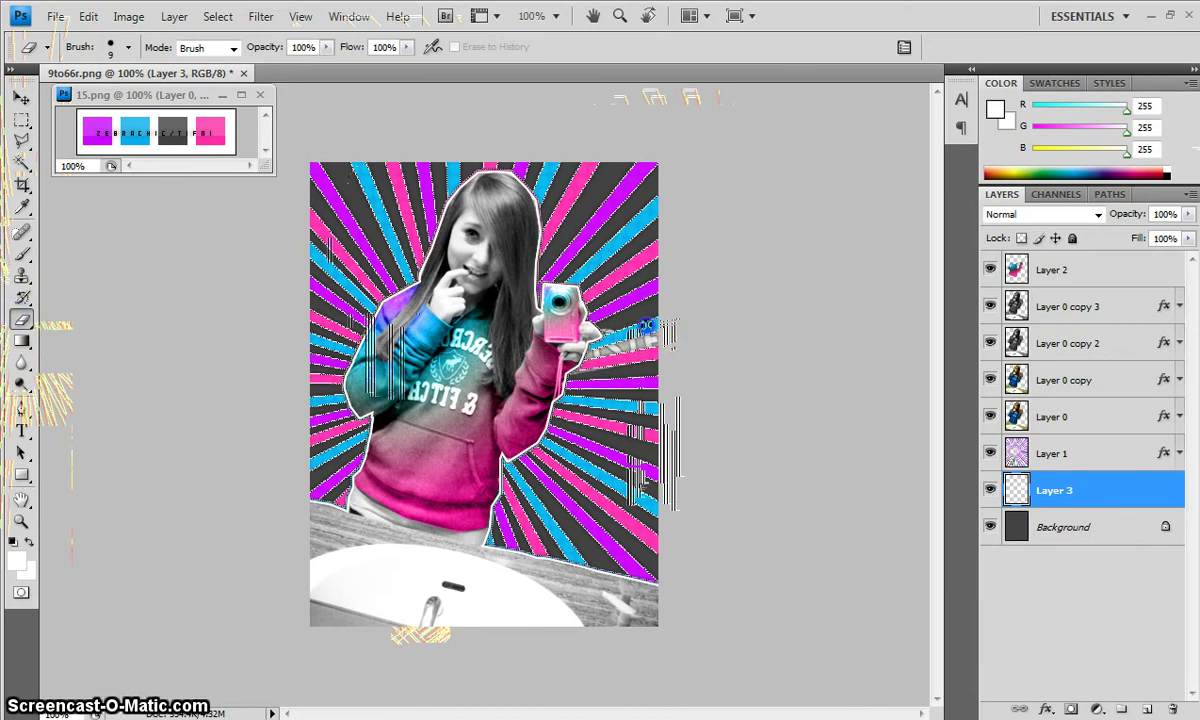
drag(579, 346, 655, 356)
Step: Create a new layer named Layer 4 above Layer 3 and stamp the 248 px text brush in white over the rays beside the raised elbow
click(130, 16)
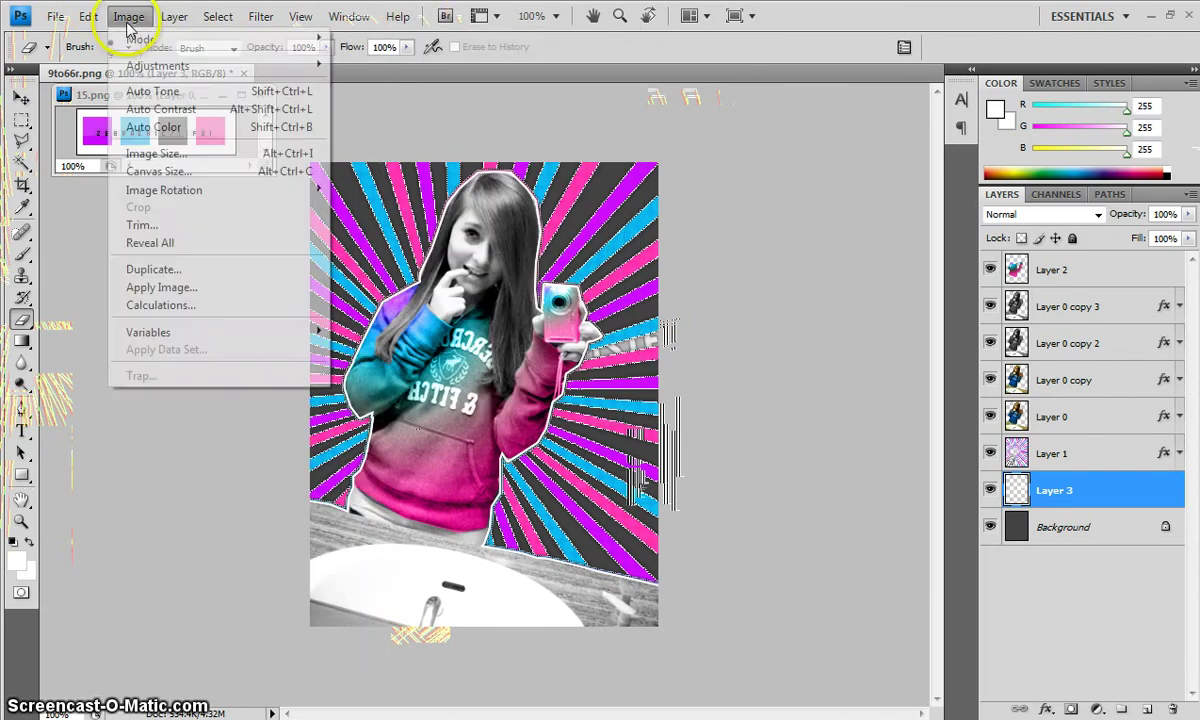
mouse_move(174, 16)
mouse_move(165, 37)
click(395, 37)
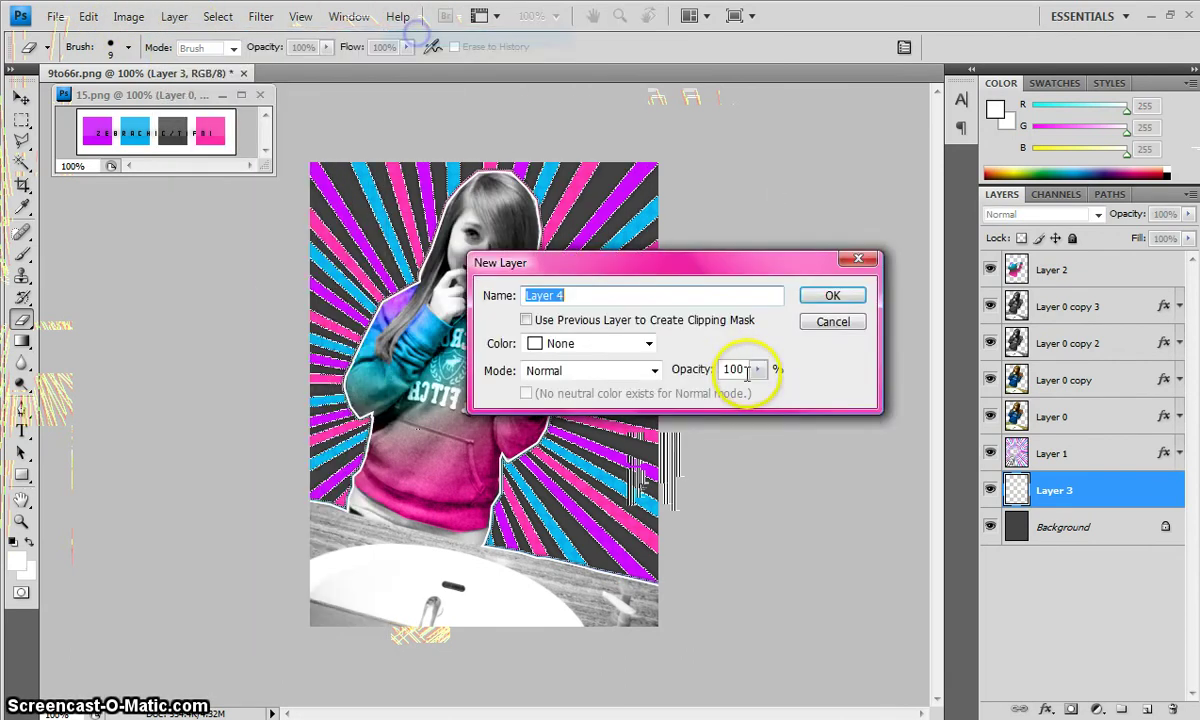
click(829, 296)
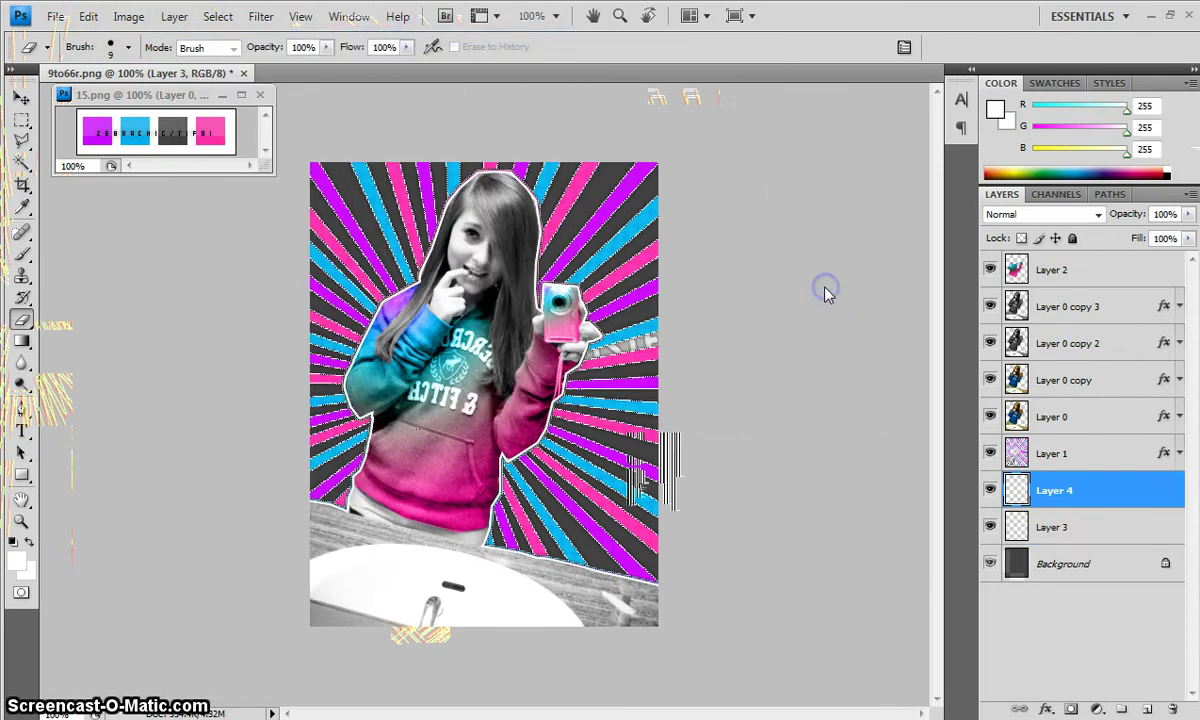
click(22, 254)
click(343, 330)
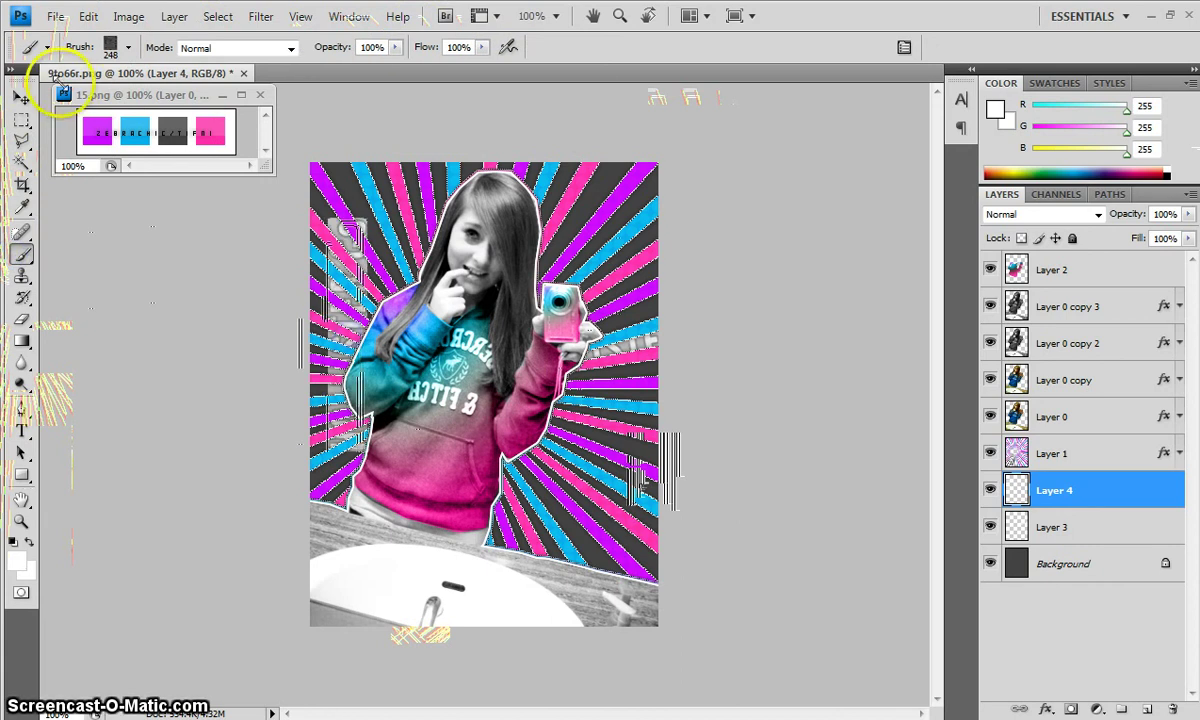
Step: Rotate the Layer 4 text by about 117.2° along the ray beside the raised elbow and erase the parts spilling over its edges
click(21, 97)
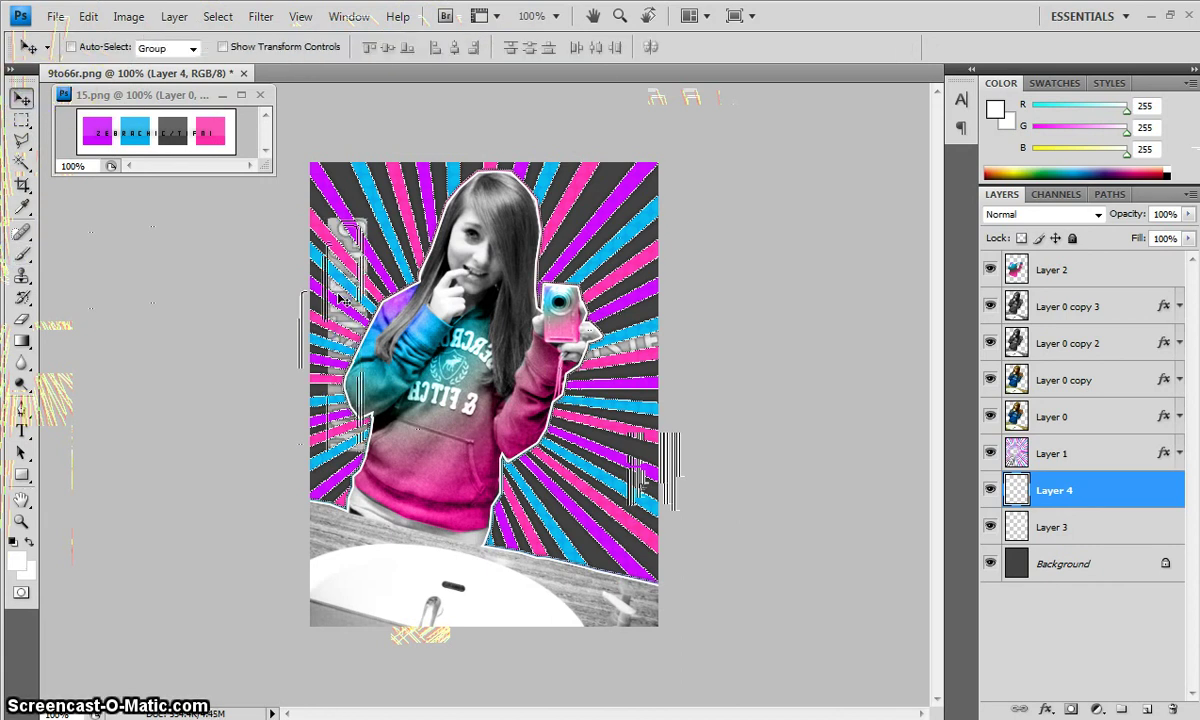
key(ctrl+t)
drag(380, 430, 356, 336)
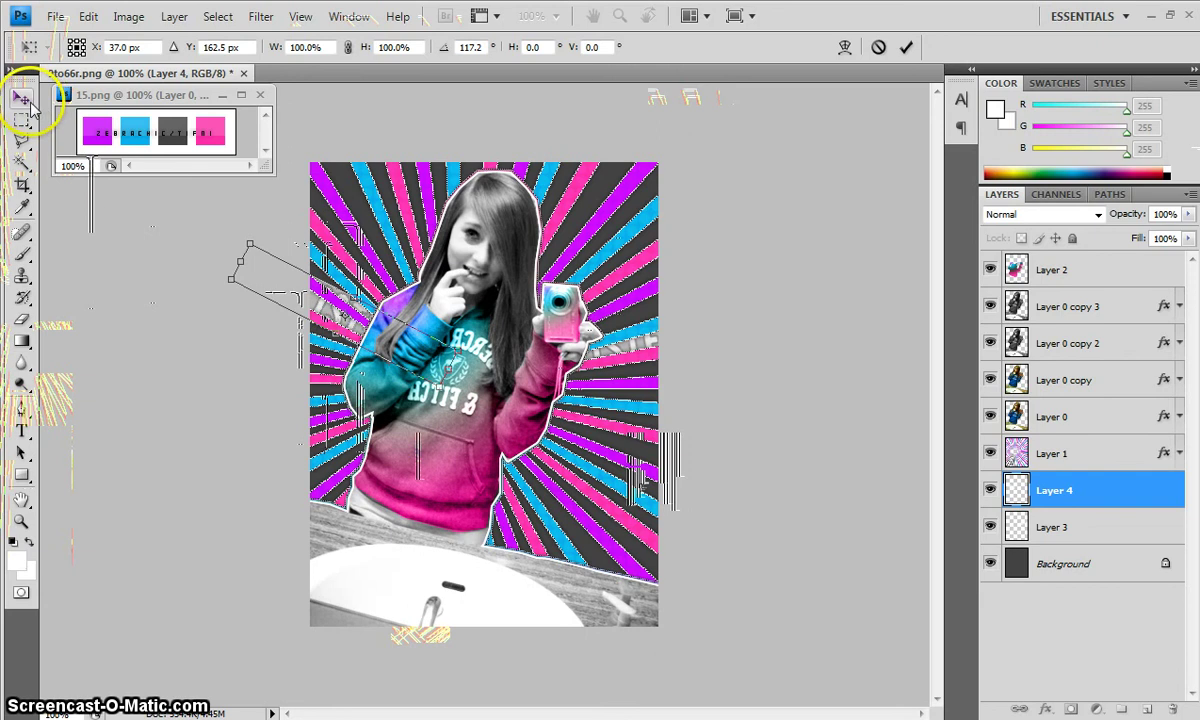
click(22, 100)
click(468, 267)
click(21, 319)
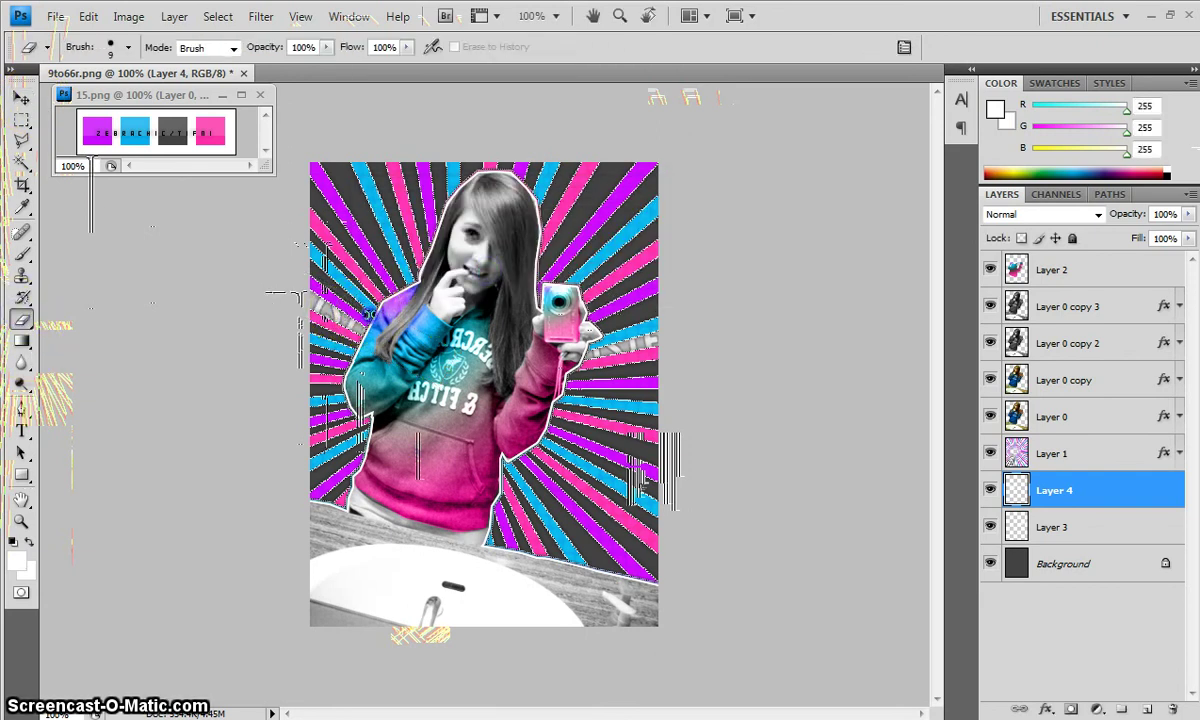
Step: Create a new layer above Layer 4 and stamp the 248 px text brush in white over the rays beside the face
click(176, 17)
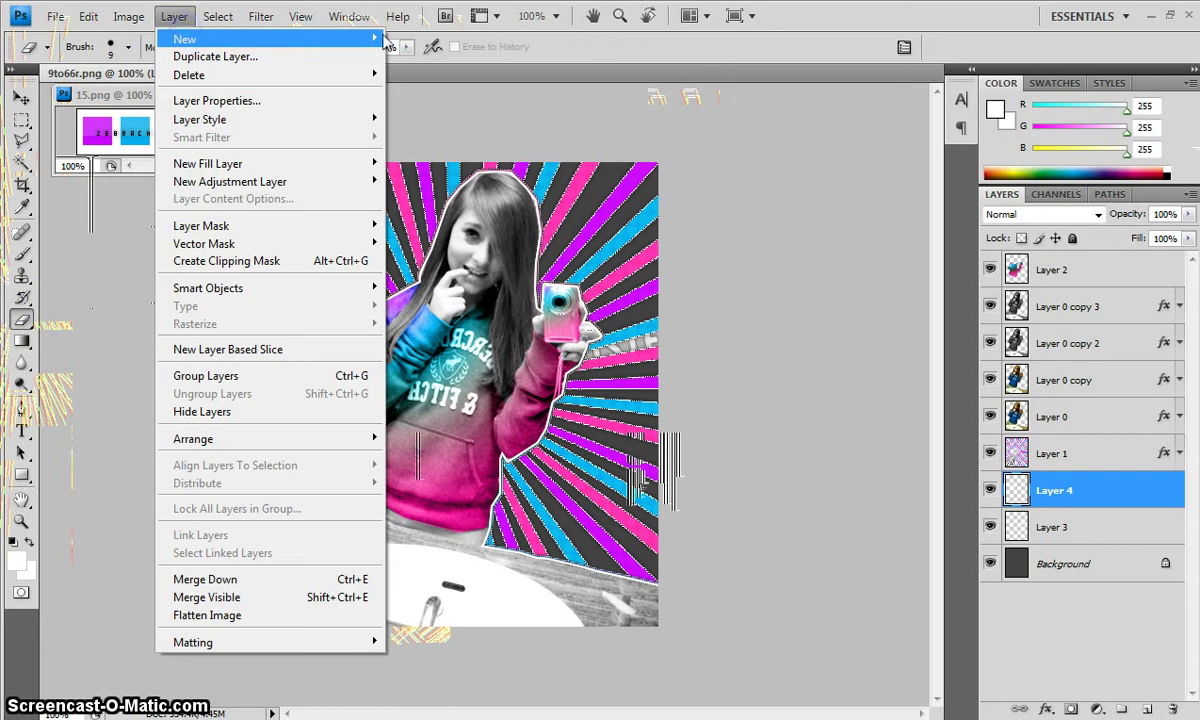
click(432, 30)
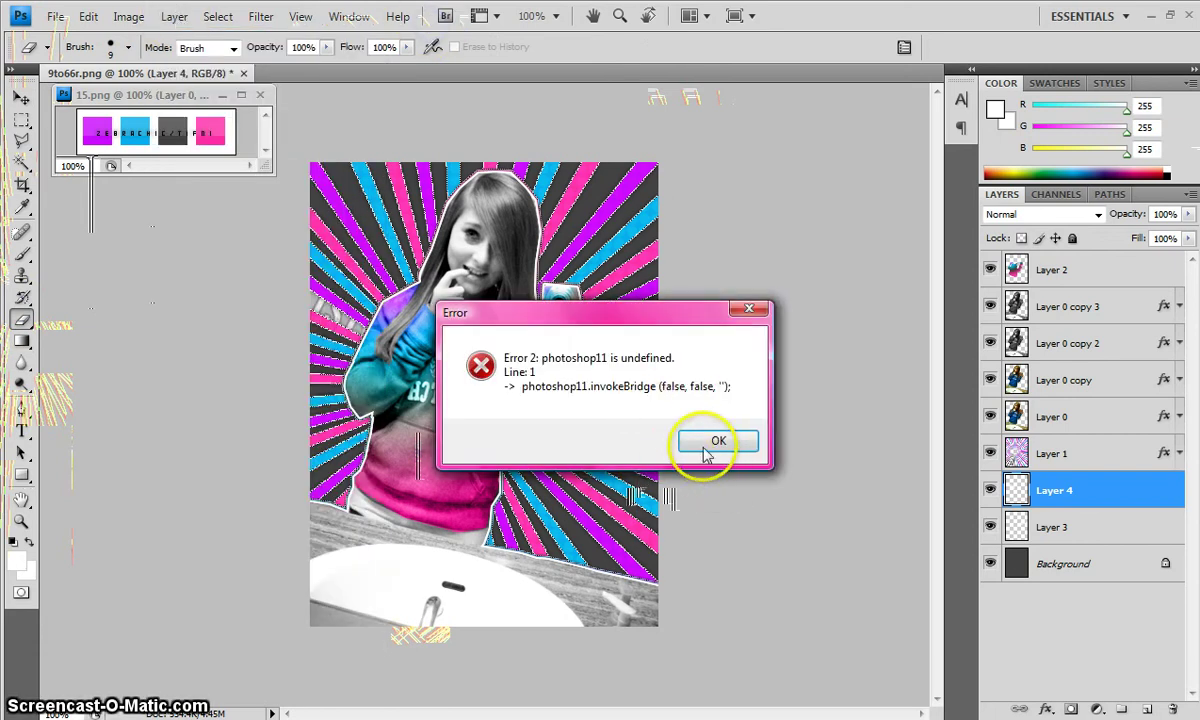
click(704, 441)
click(175, 17)
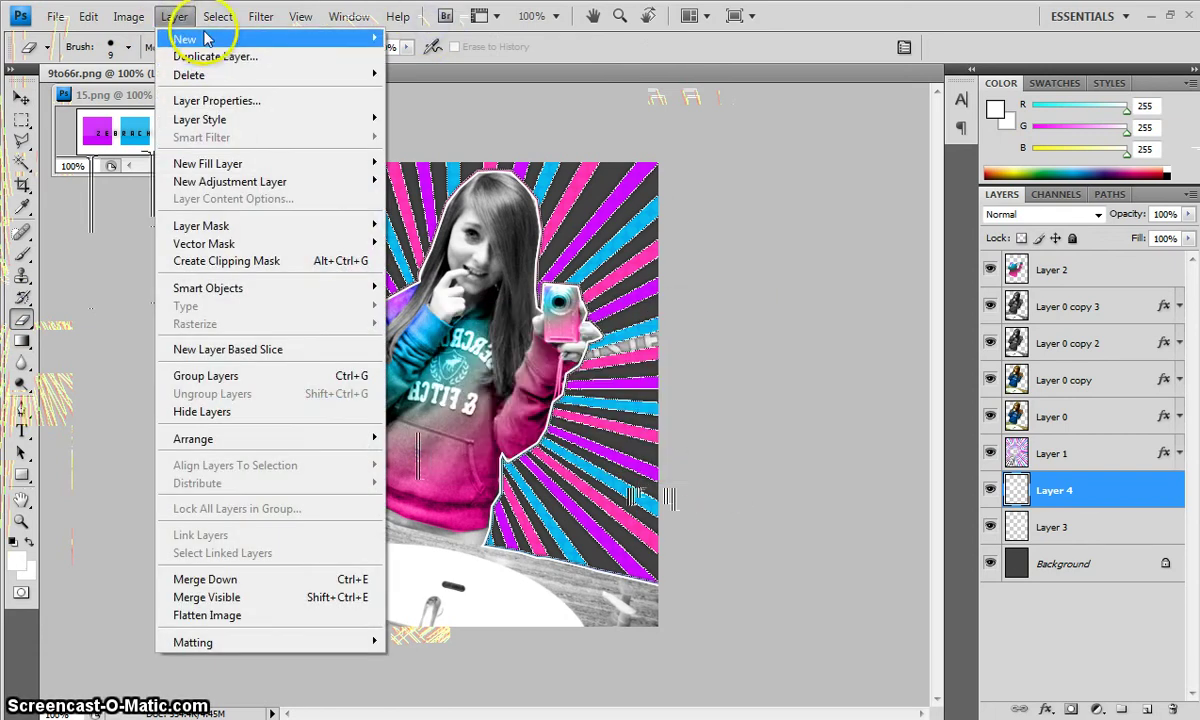
mouse_move(185, 39)
click(504, 40)
click(822, 290)
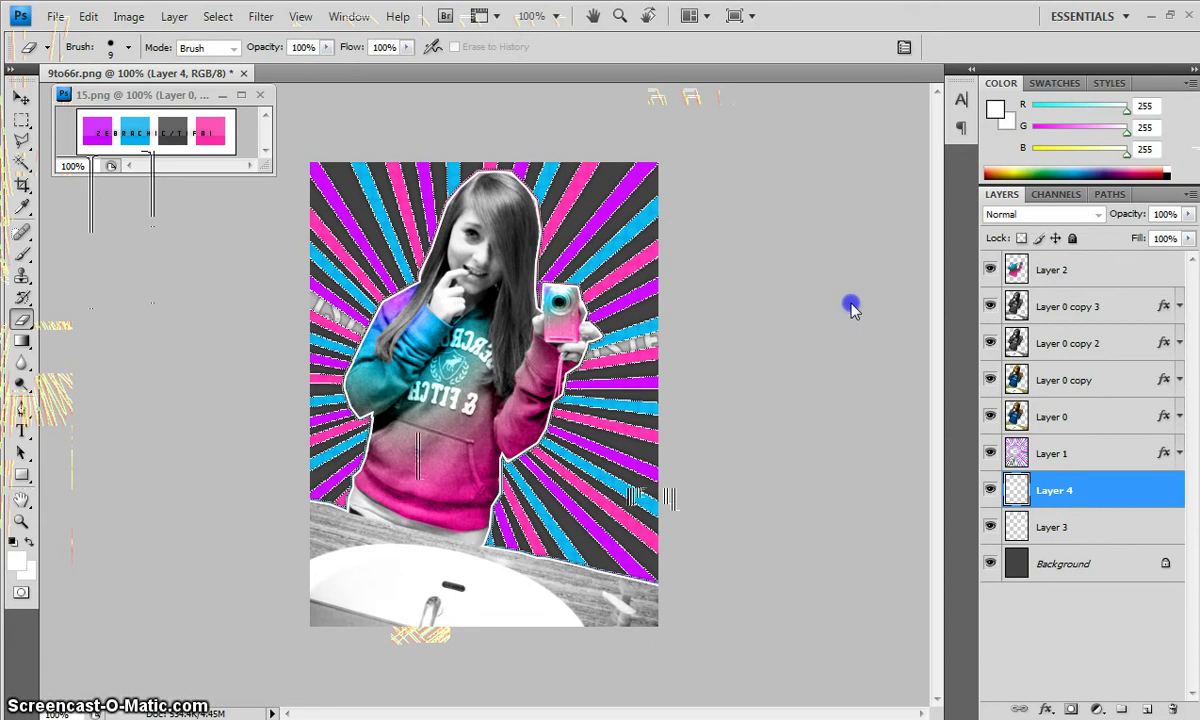
click(24, 143)
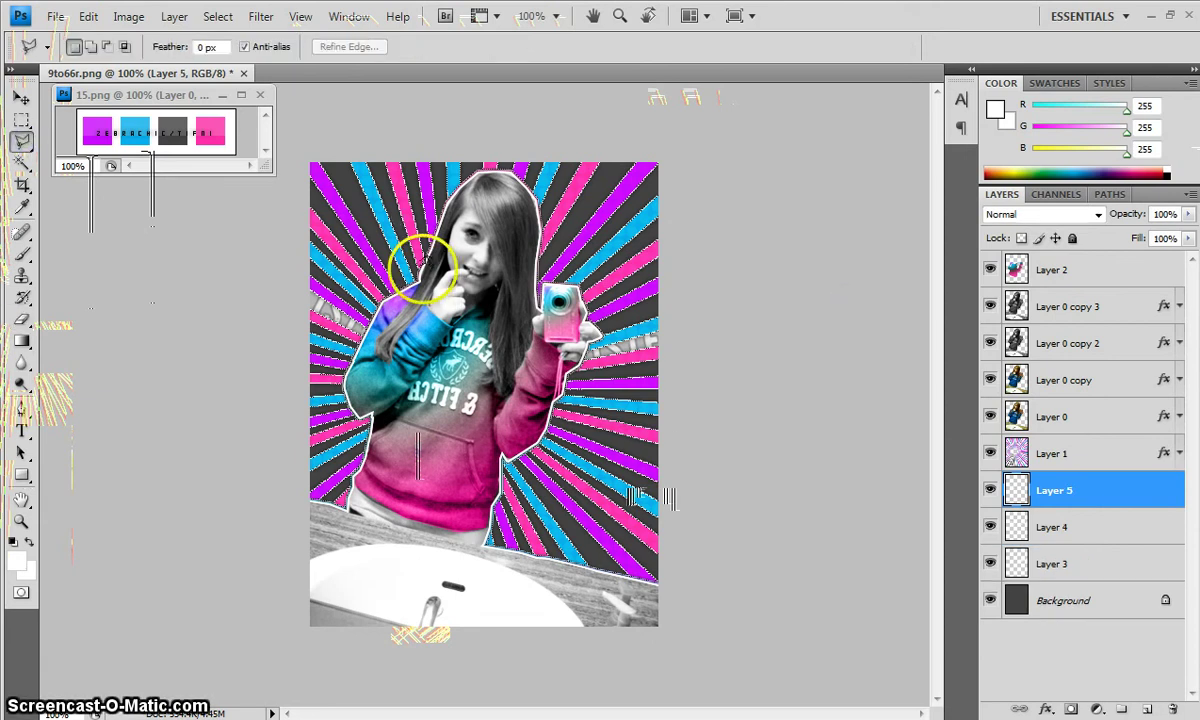
click(22, 257)
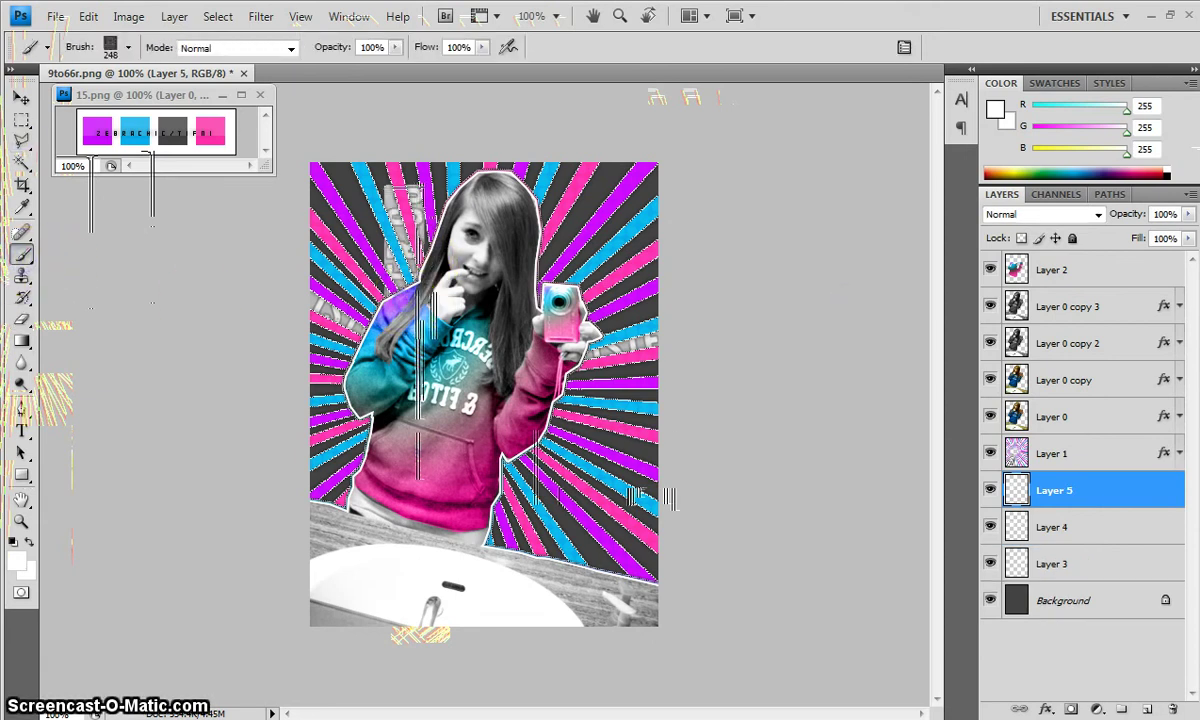
Step: Move the Layer 5 text up beside the head and rotate it by about -10.6° to follow the ray
click(21, 97)
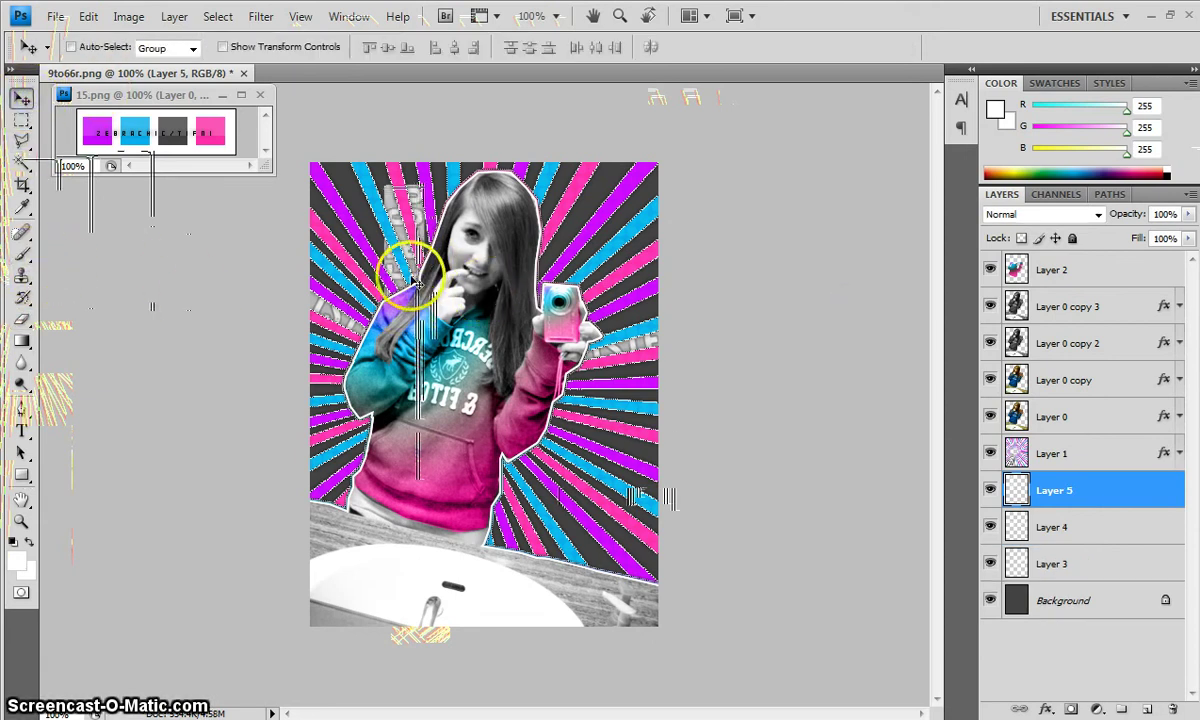
drag(451, 265, 436, 242)
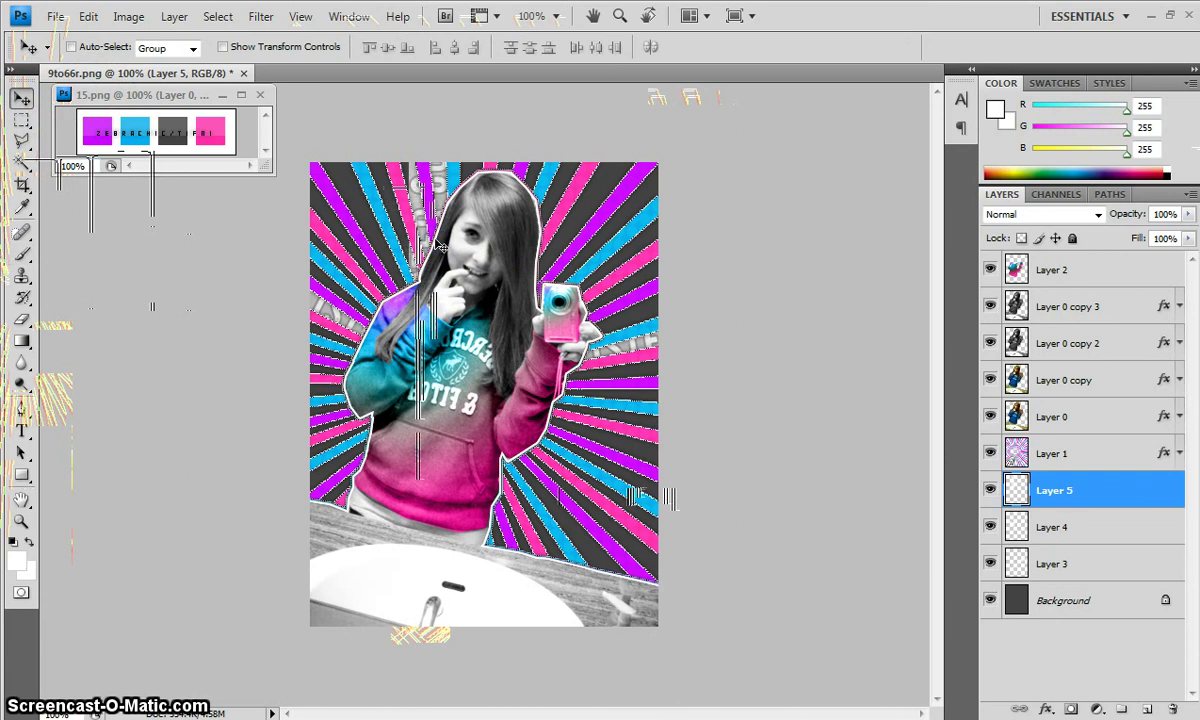
key(ctrl+t)
drag(536, 348, 500, 303)
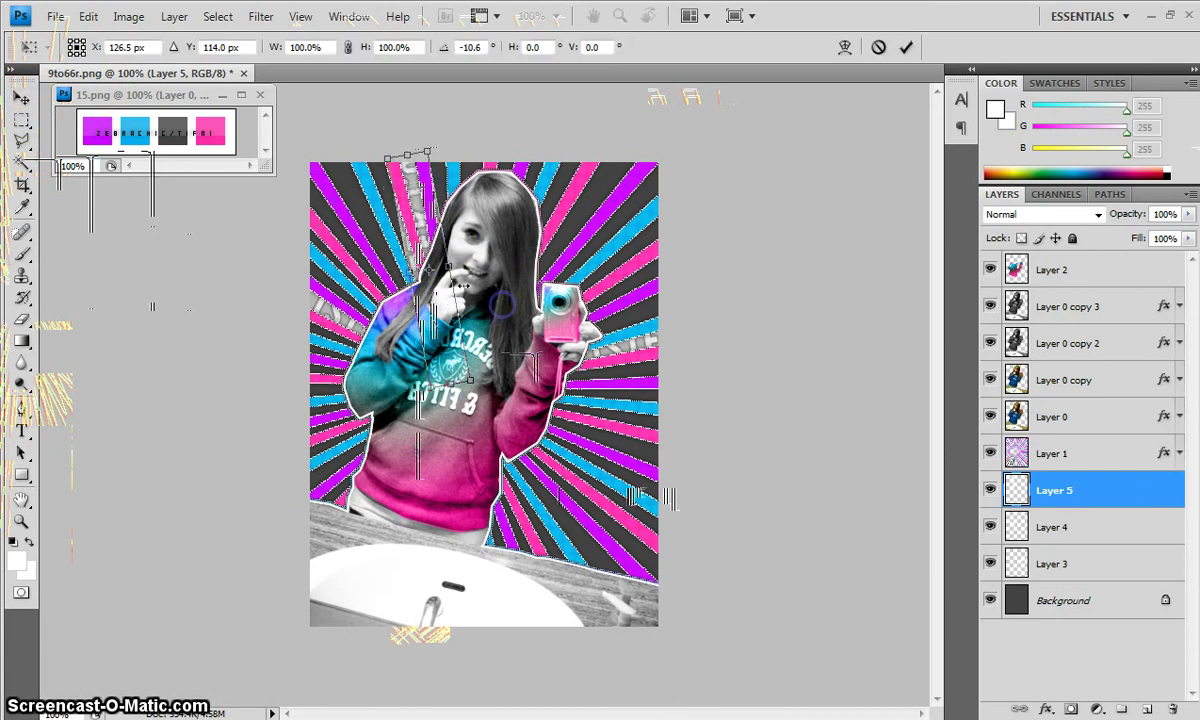
mouse_move(433, 230)
mouse_down()
mouse_move(447, 228)
mouse_move(436, 225)
mouse_up()
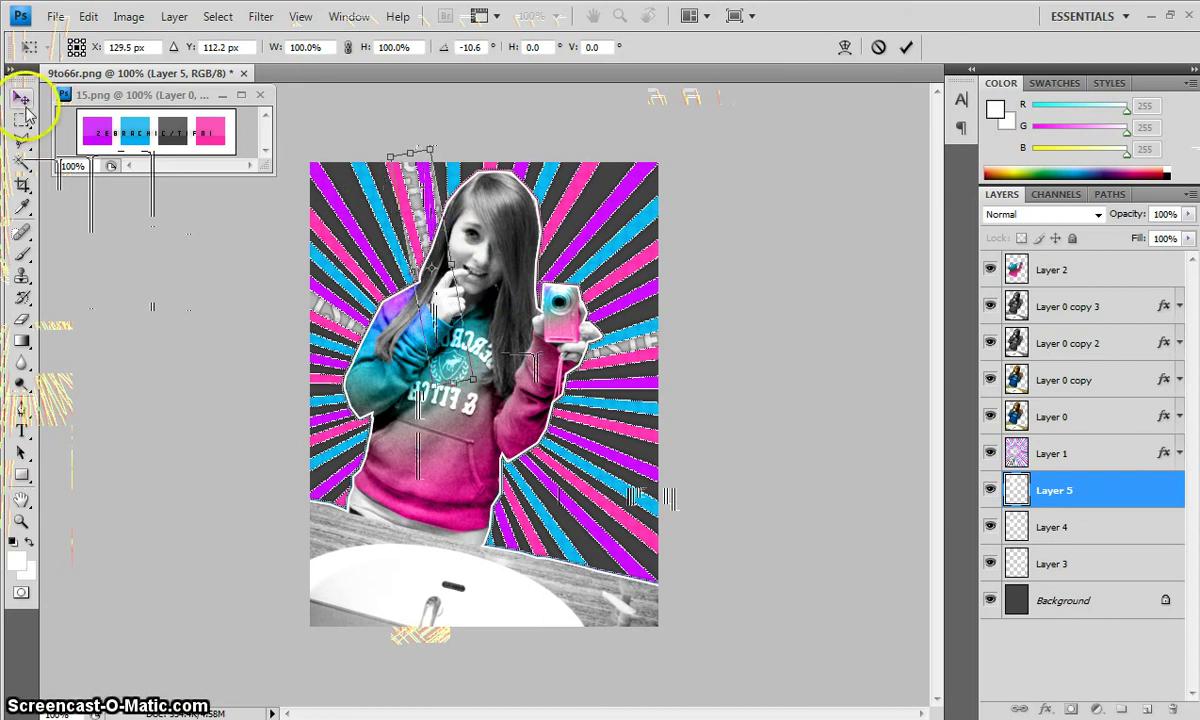
click(23, 104)
click(469, 270)
Step: Erase the parts of the Layer 5 text that spill over the ray's edges with the 9 px eraser
click(22, 319)
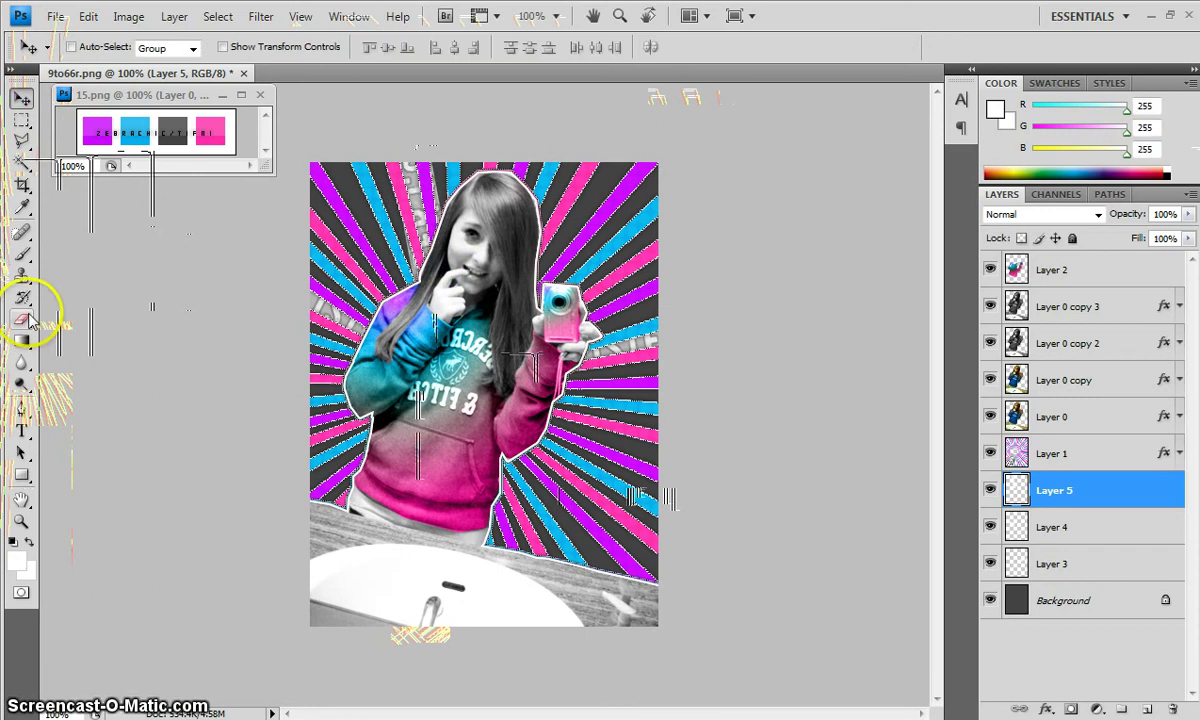
click(430, 153)
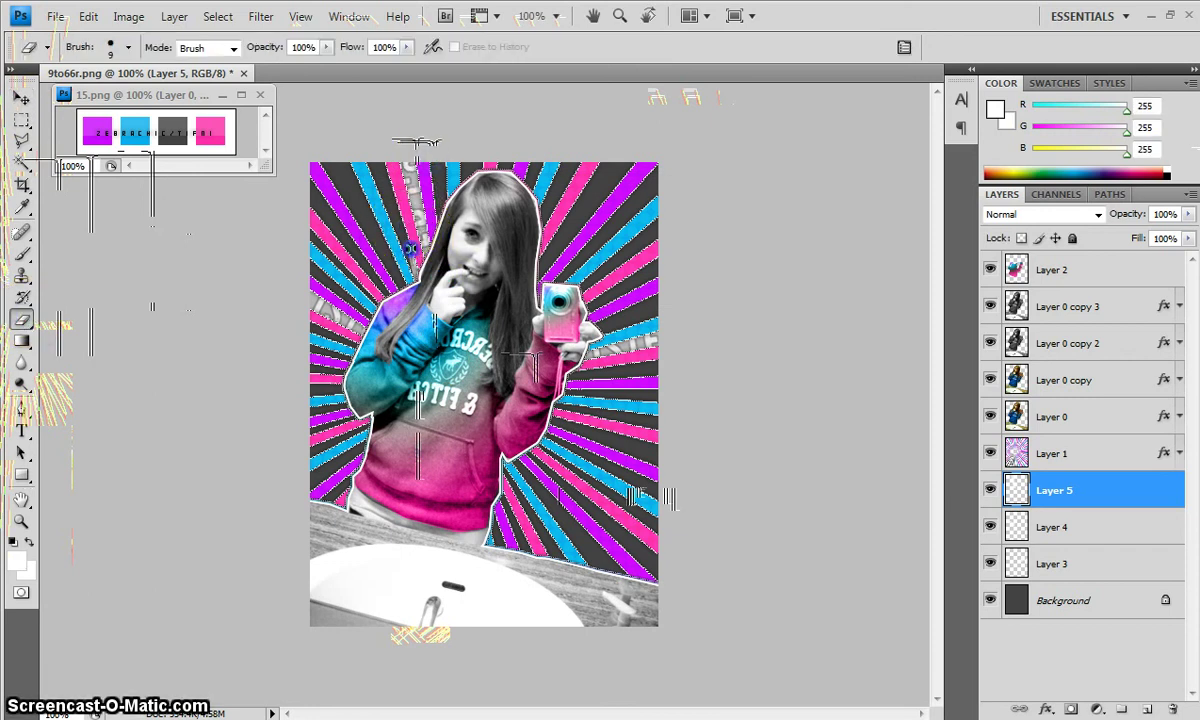
click(22, 97)
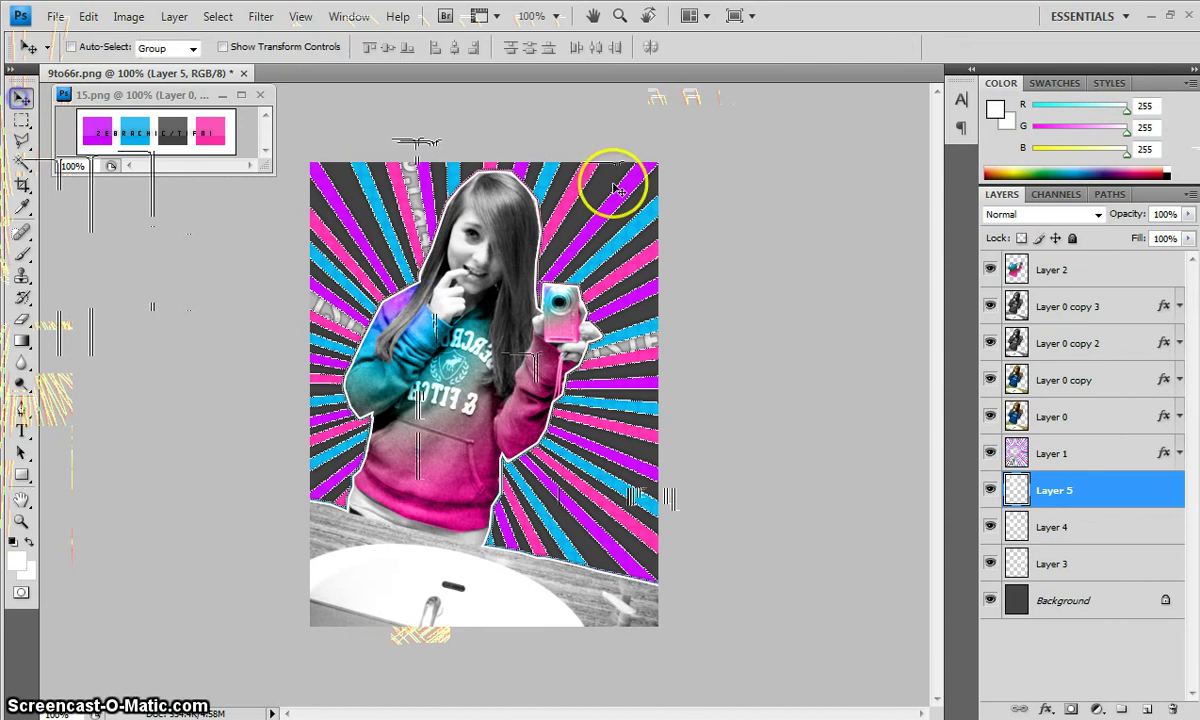
Step: Create a new layer above Layer 5 and stamp the 248 px text brush in white over the rays above the camera
click(22, 253)
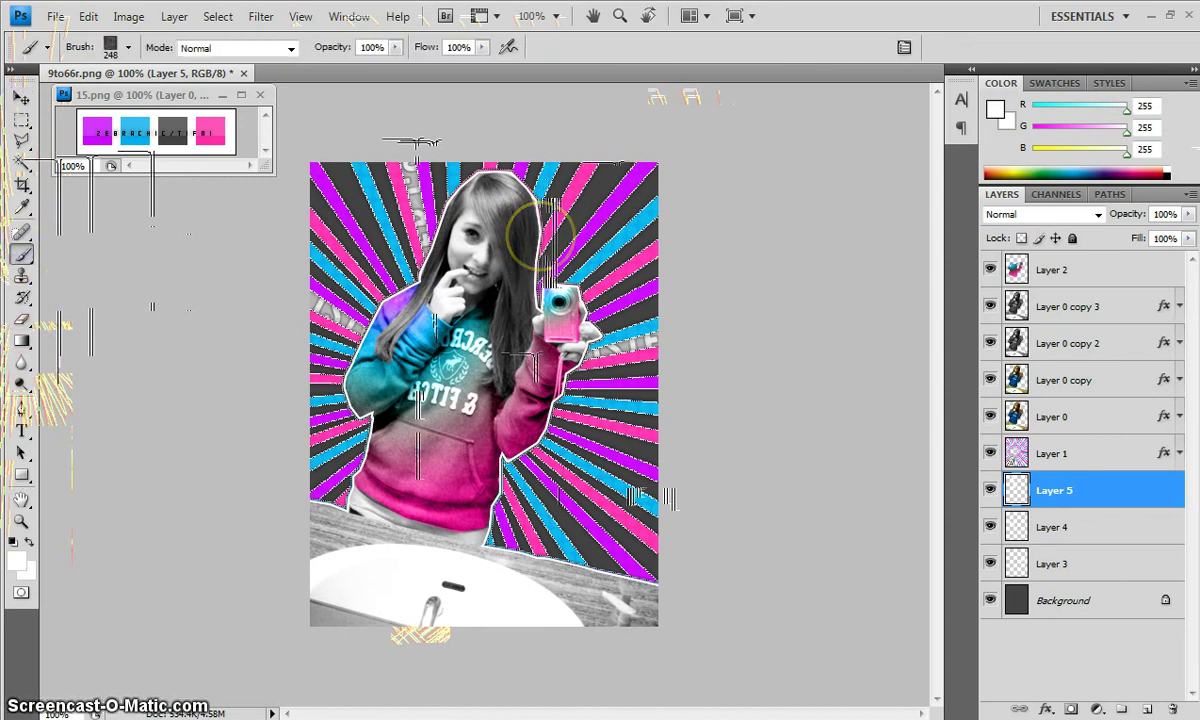
click(174, 16)
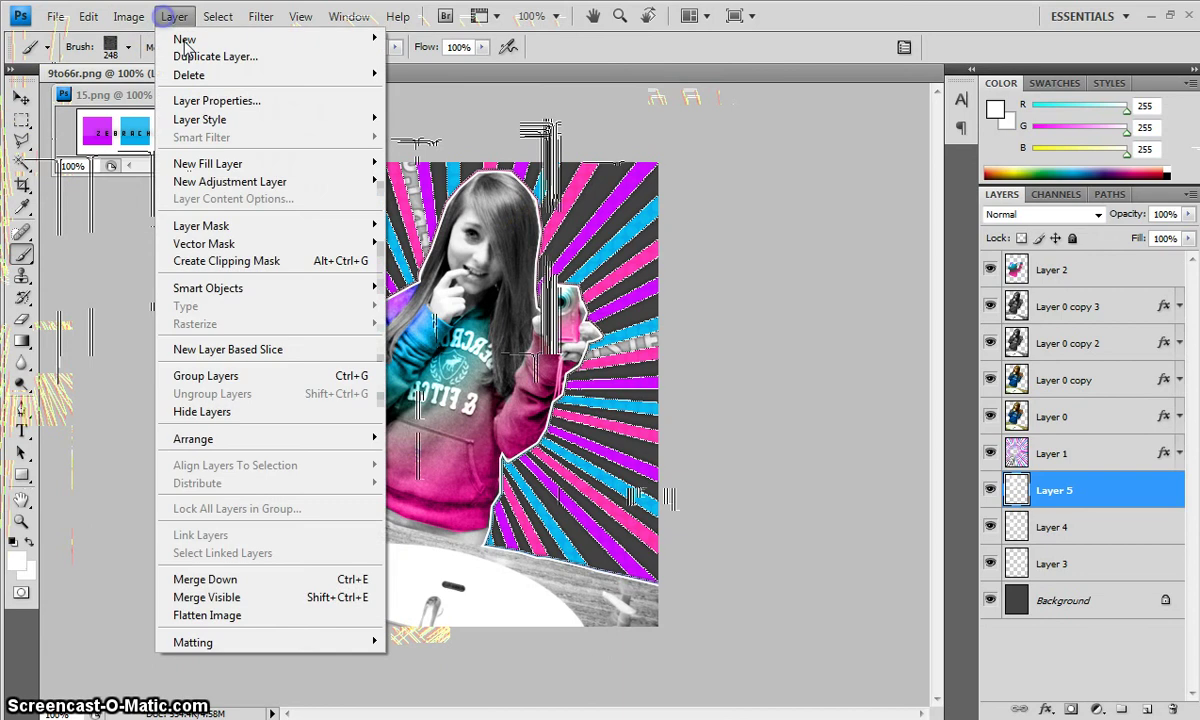
mouse_move(300, 38)
click(415, 38)
click(816, 298)
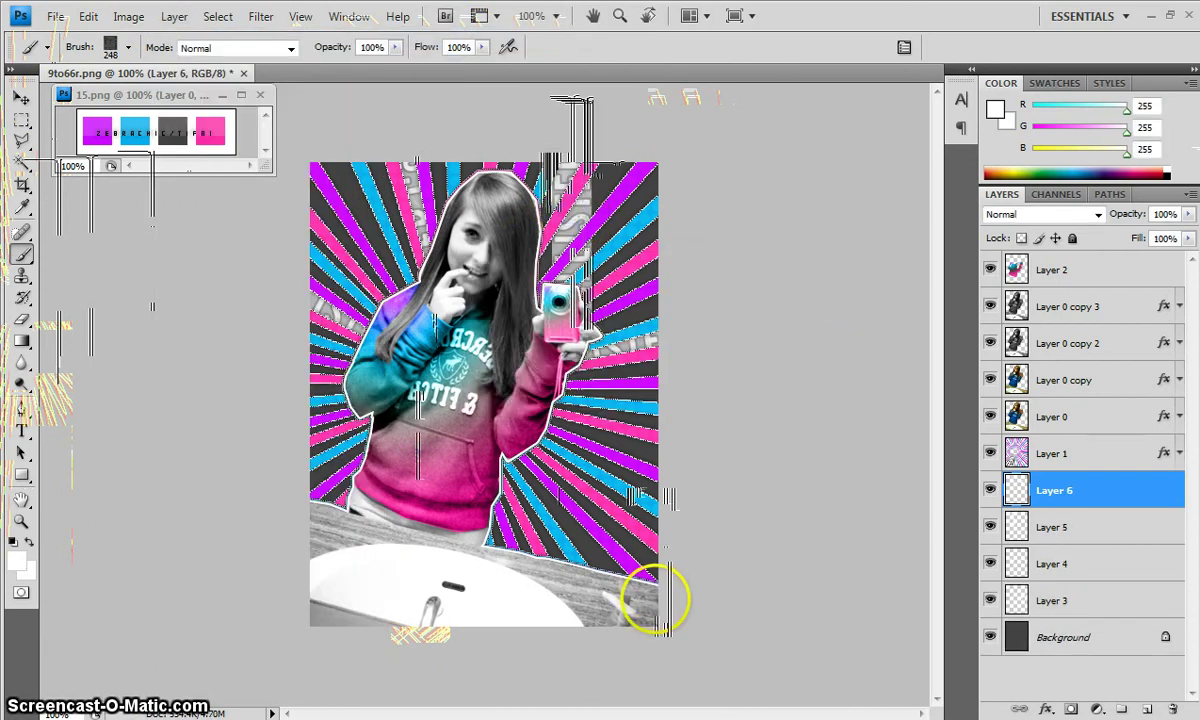
Step: Rotate the Layer 6 text by about 37.6° along the ray above the camera and erase its overspill with the 9 px eraser
click(20, 99)
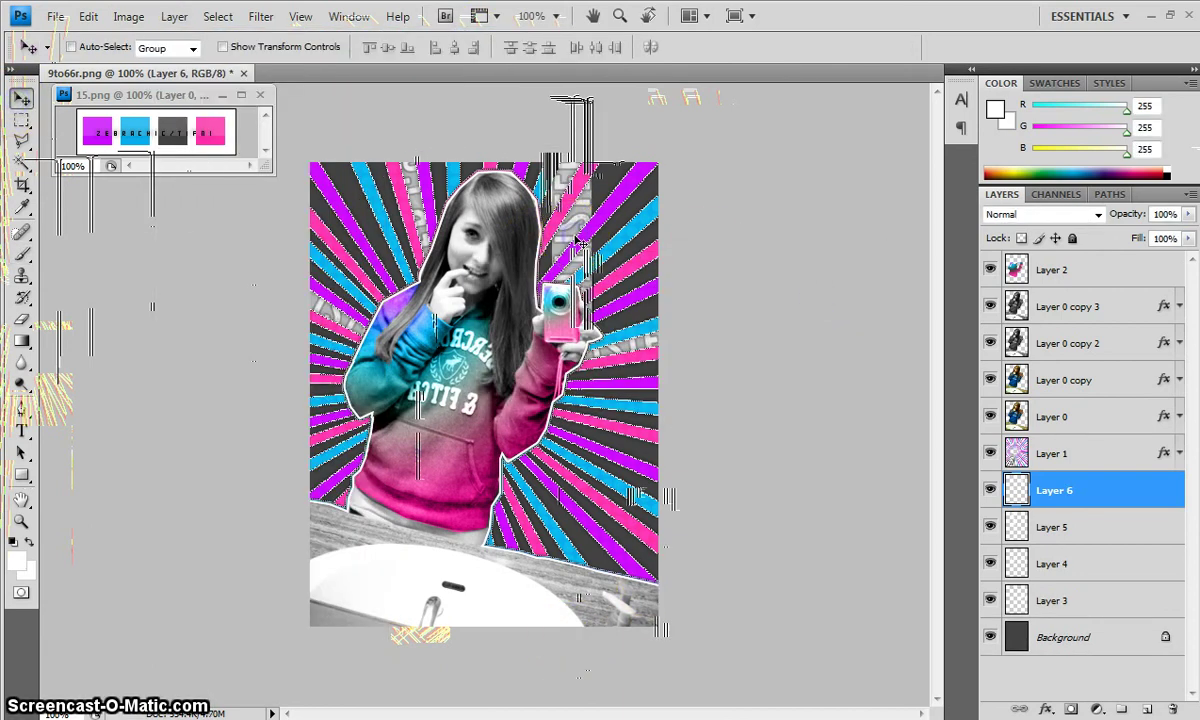
key(ctrl+t)
drag(558, 379, 494, 385)
drag(580, 215, 678, 190)
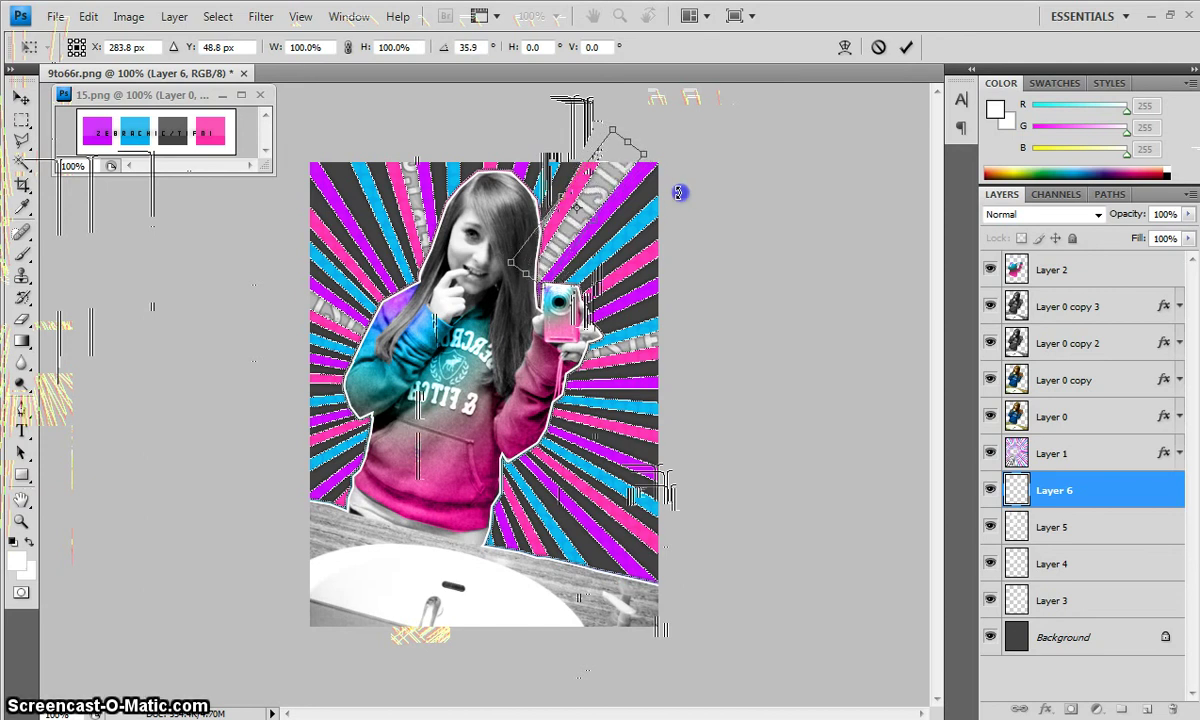
click(21, 98)
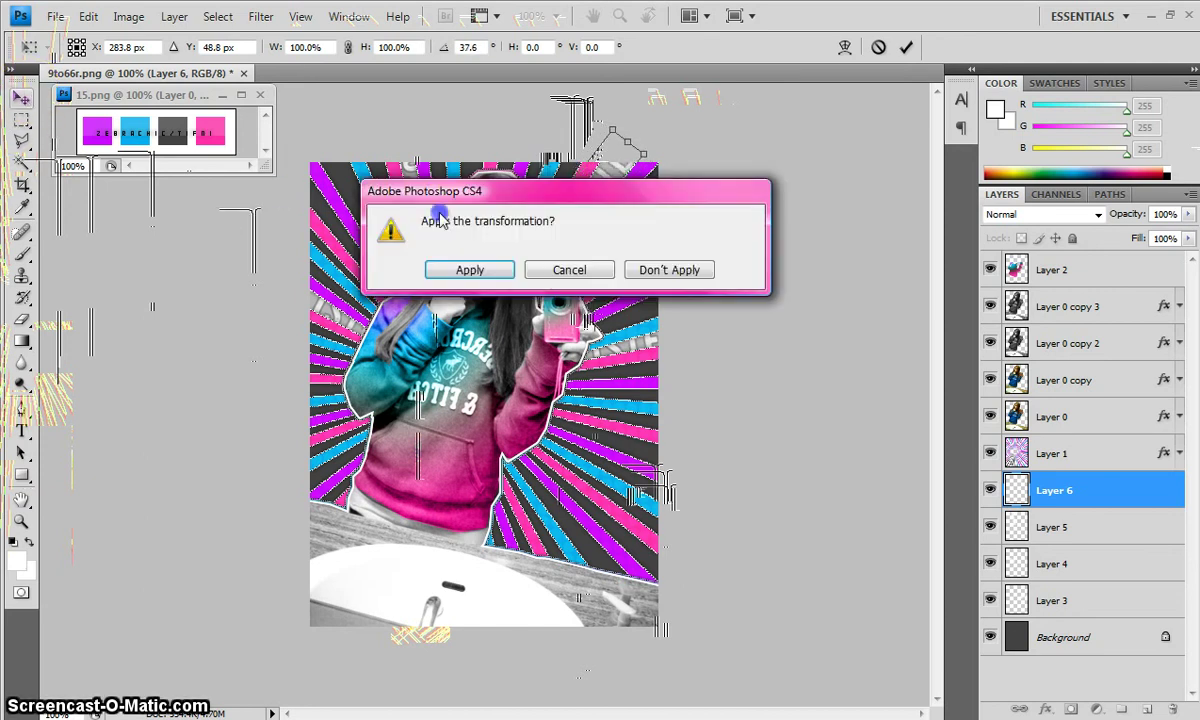
click(468, 268)
click(22, 320)
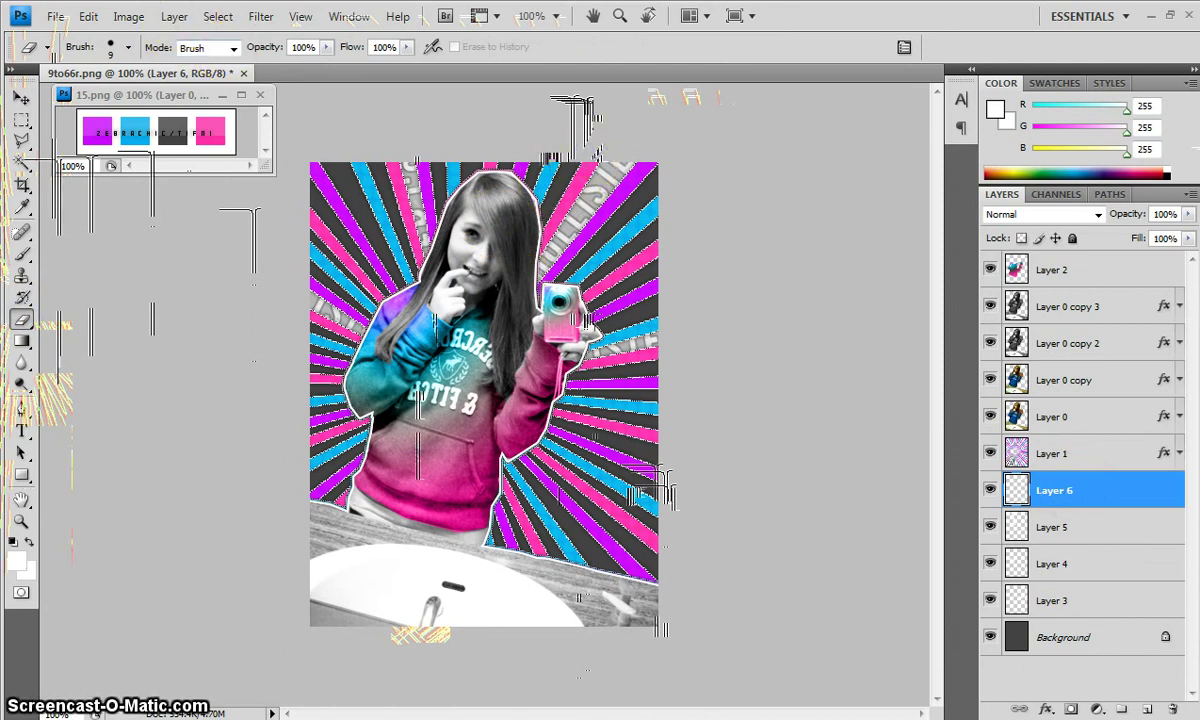
Step: Duplicate Layer 6 and move the copied text down over the rays below the camera arm
right_click(1090, 490)
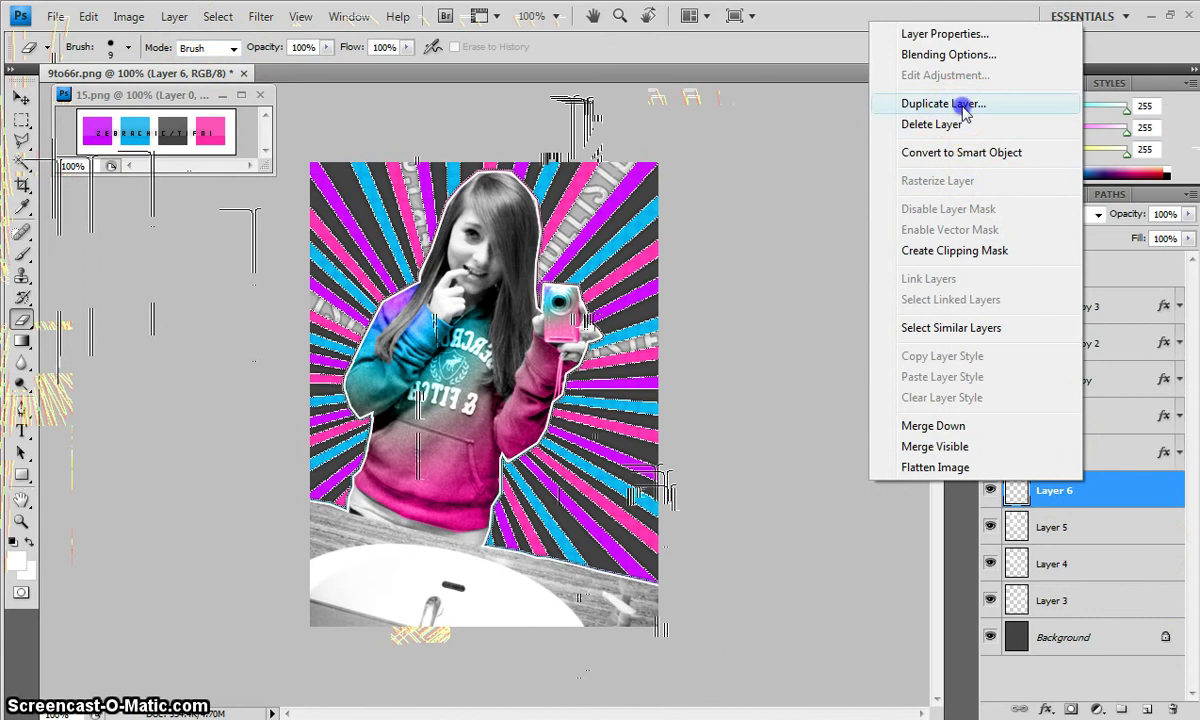
click(965, 105)
click(815, 214)
click(21, 99)
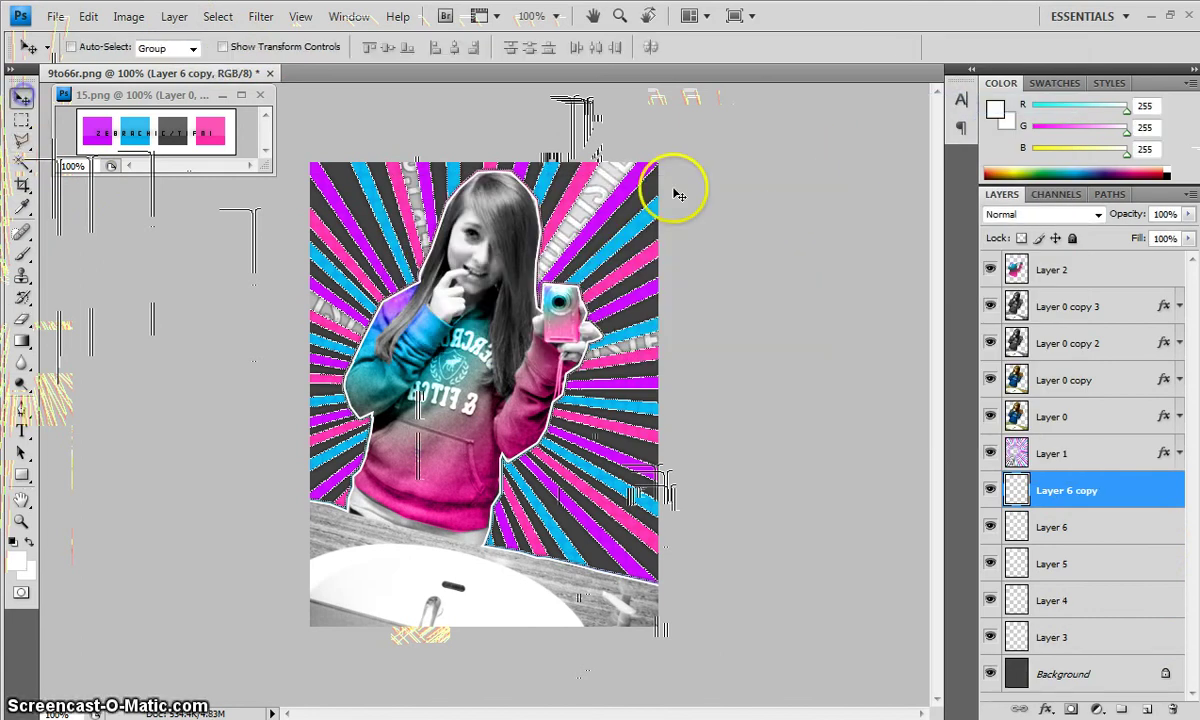
drag(678, 193, 592, 440)
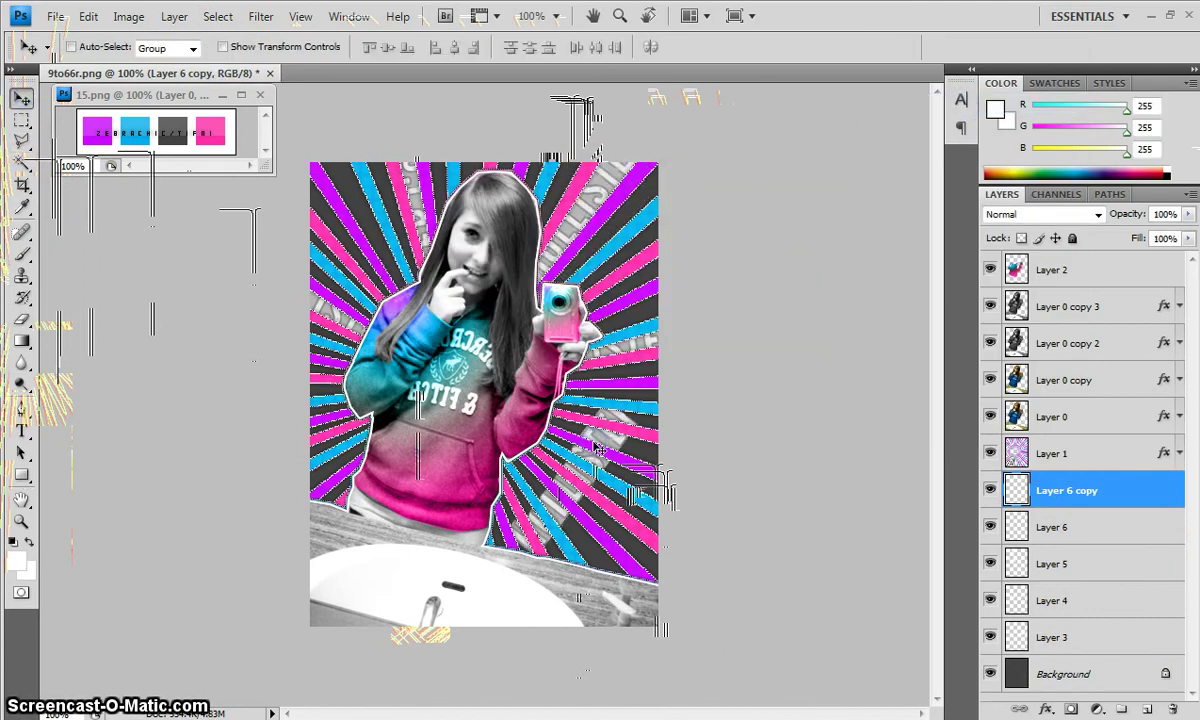
Step: Rotate the Layer 6 copy text by about 91.2° and shift it to X 309.5, Y 342.5 along a ray below the camera arm
key(ctrl+t)
drag(695, 585, 487, 559)
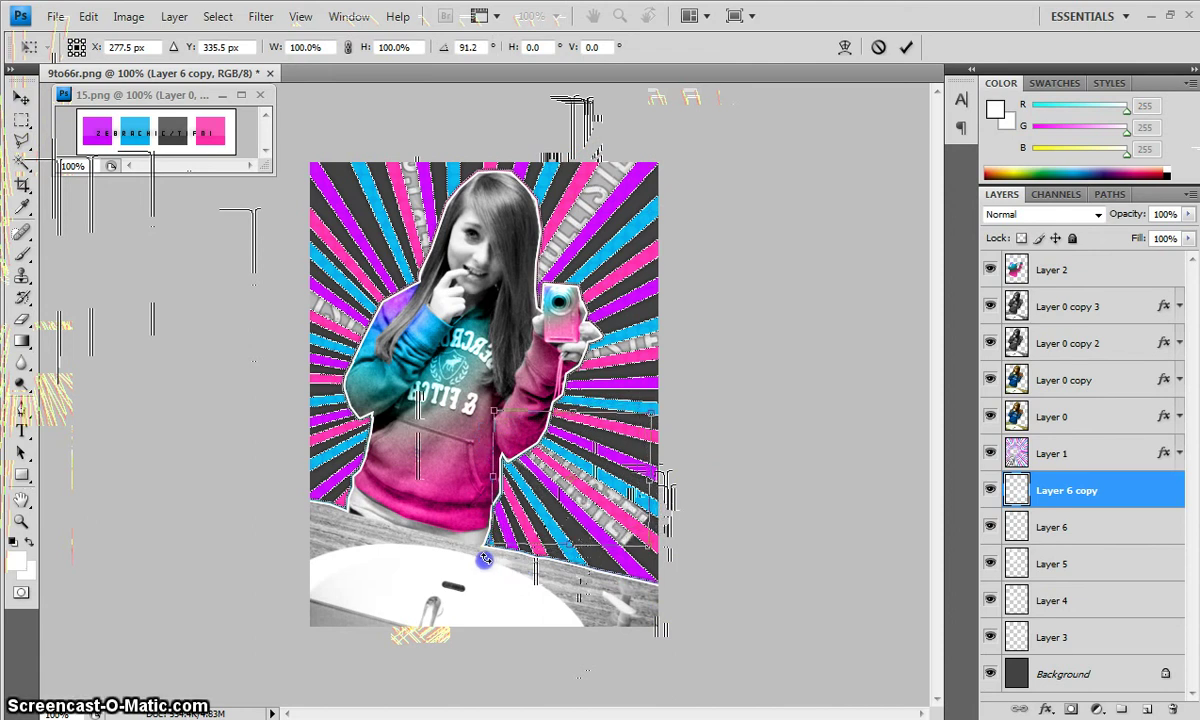
drag(605, 508, 637, 535)
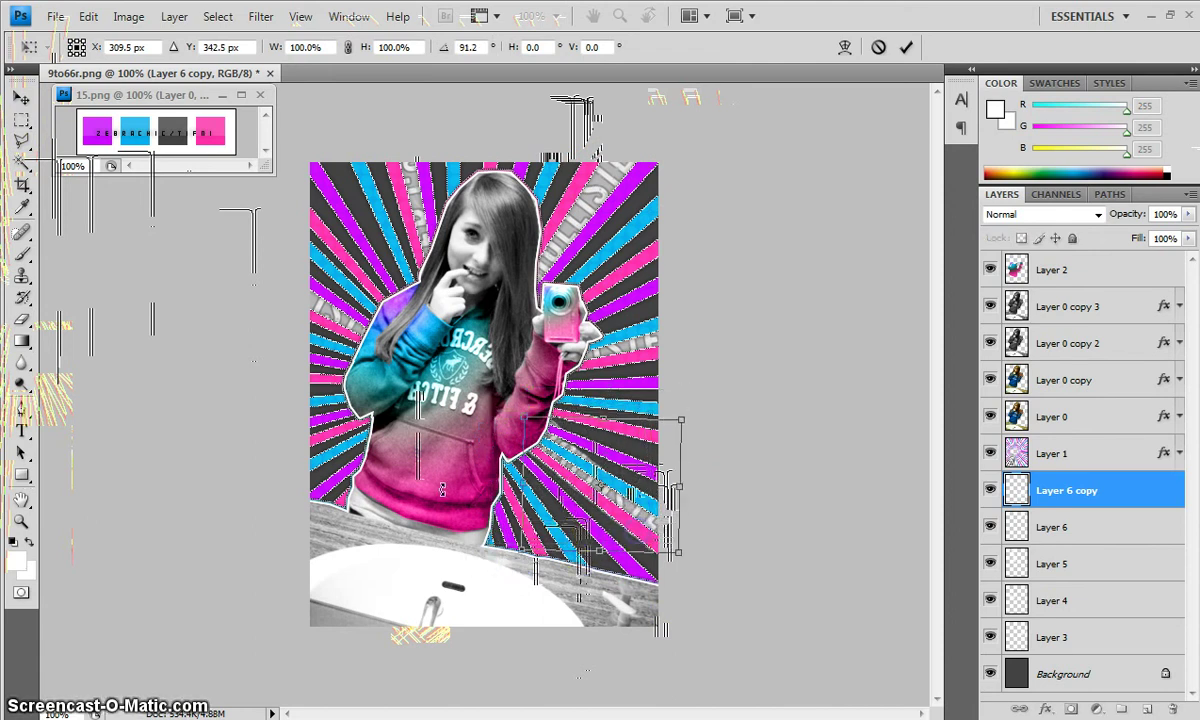
click(21, 97)
click(484, 274)
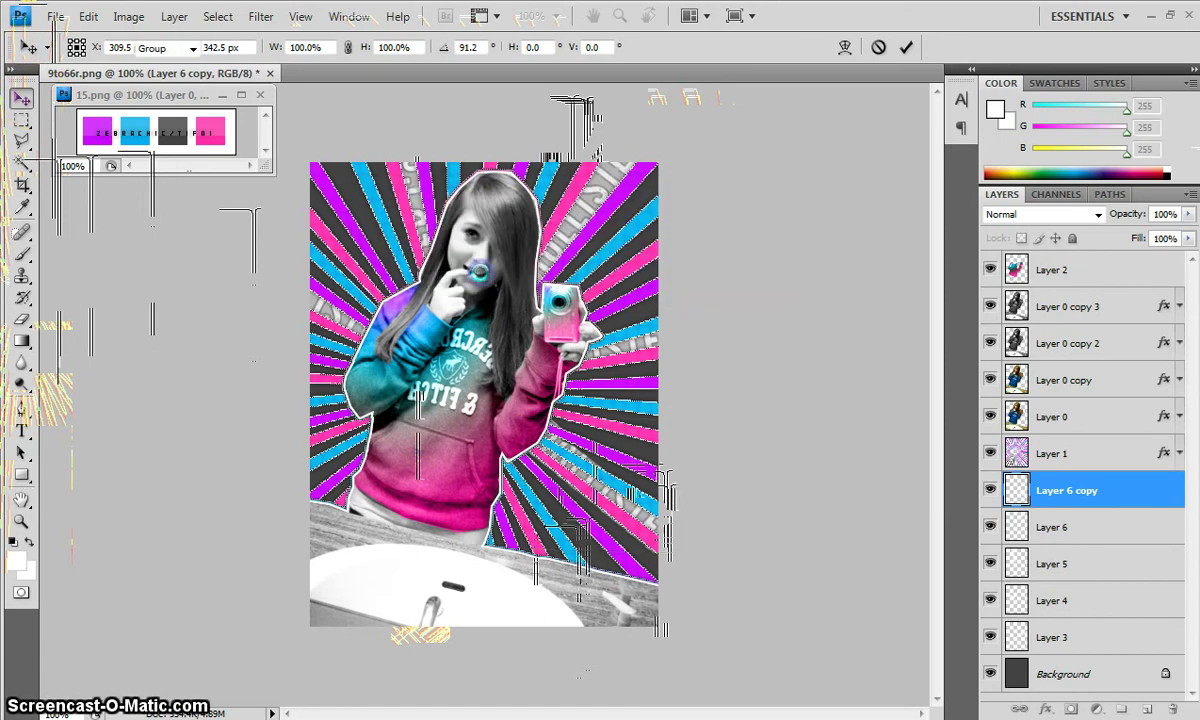
Step: Duplicate Layer 6 copy and move the duplicated text to the opposite side, over the rays beside the hoodie's hem
right_click(1075, 491)
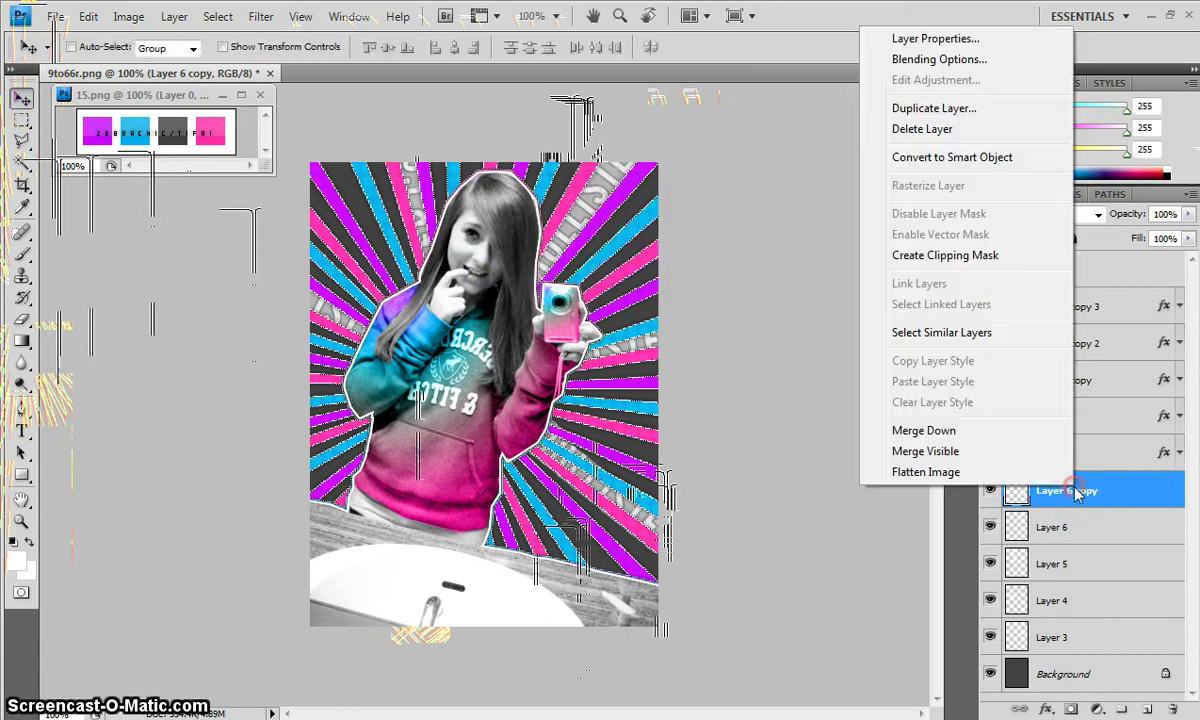
click(915, 109)
click(776, 222)
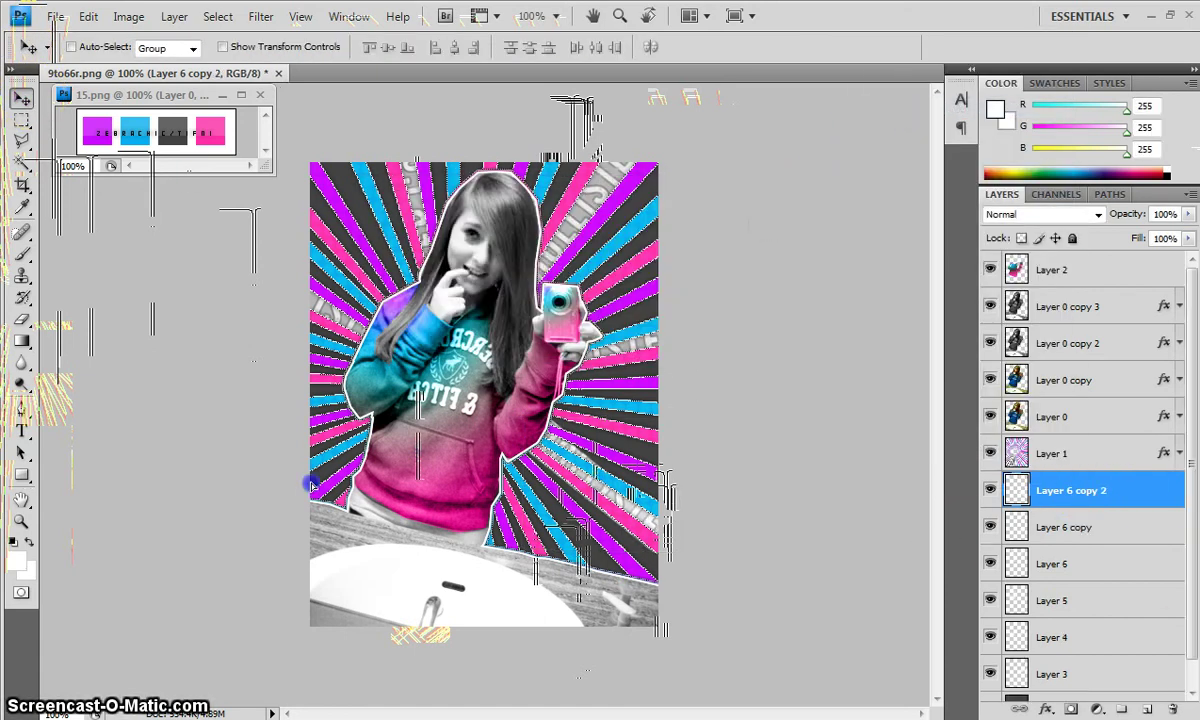
Step: Erase the parts of the Layer 6 copy text that spill over its ray's edges with the 9 px eraser
click(1040, 524)
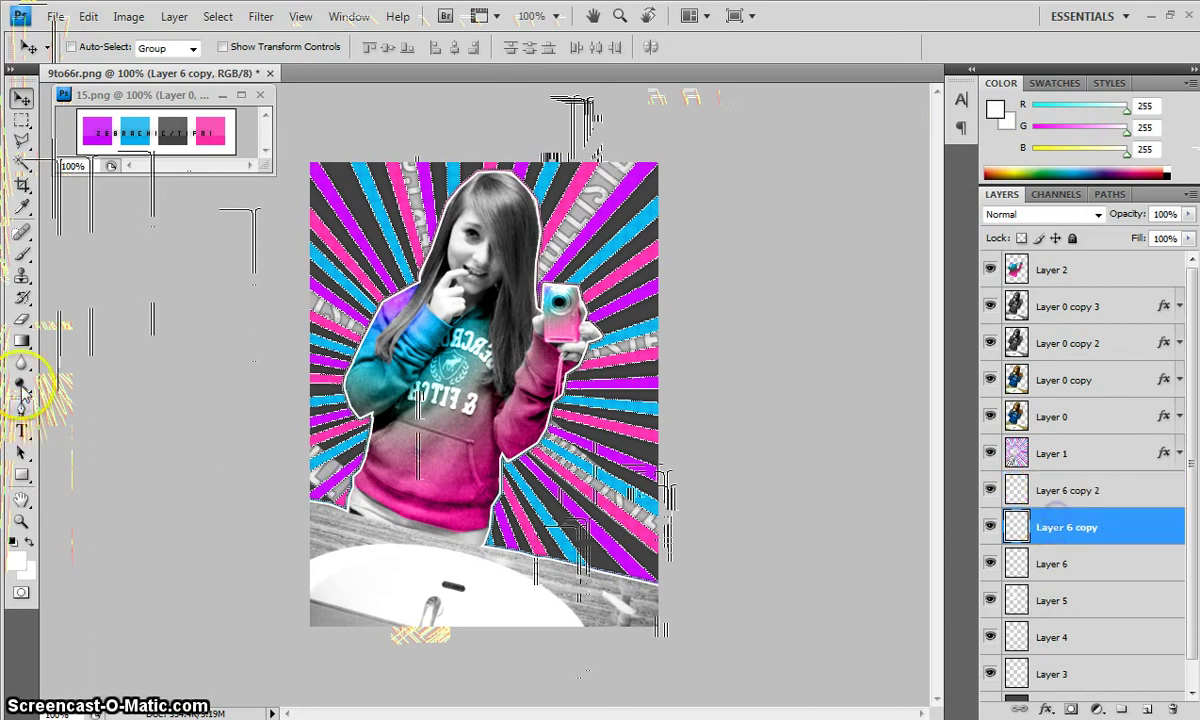
click(19, 318)
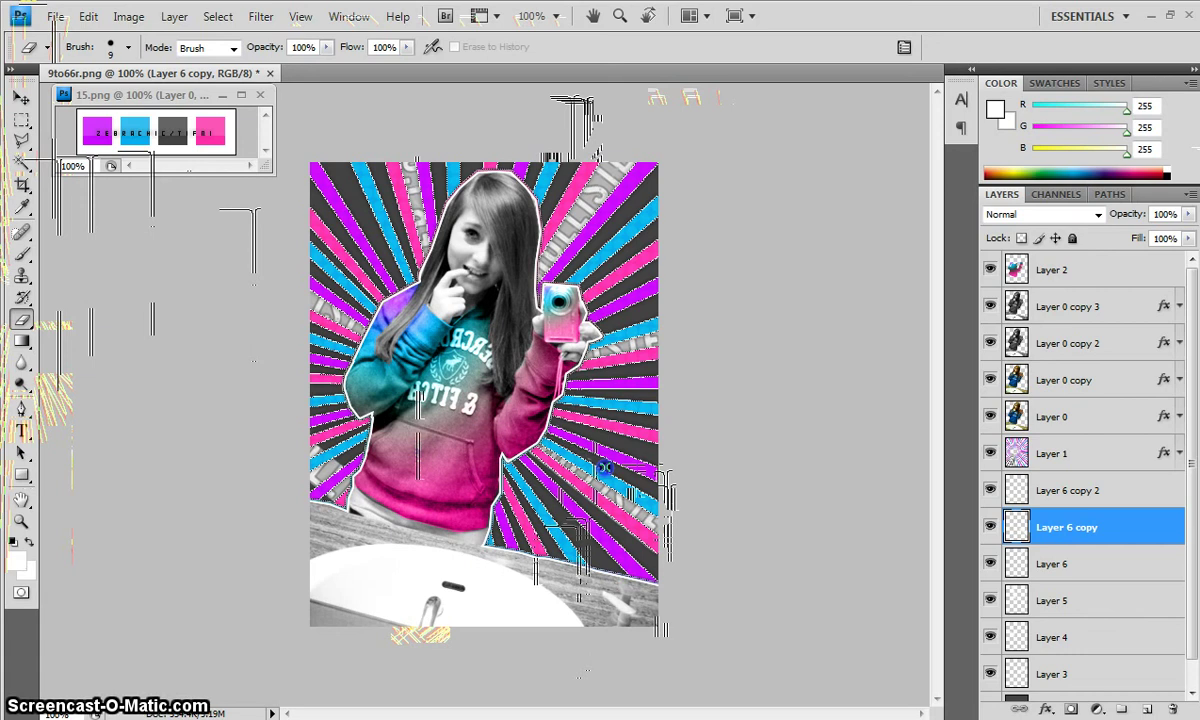
Step: Rotate the Layer 6 copy 2 text to -64.7° and shift it to X 18.0, Y 327.5 along a ray beside the hoodie's hem
click(1065, 490)
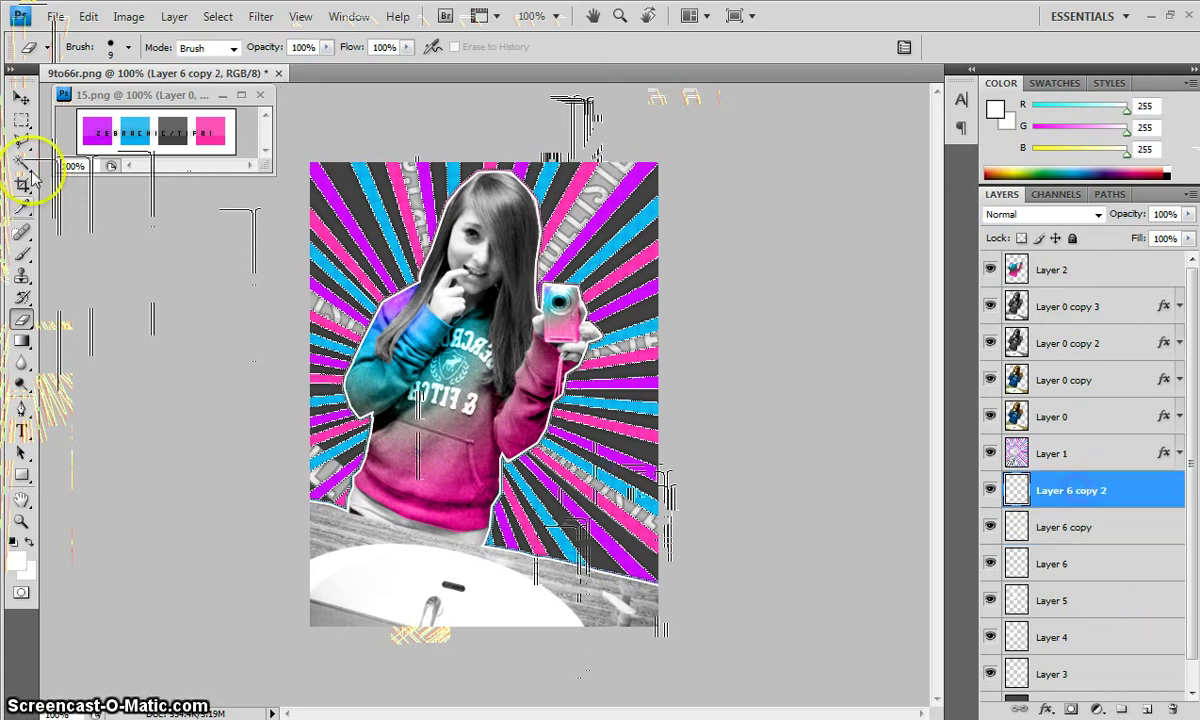
click(22, 98)
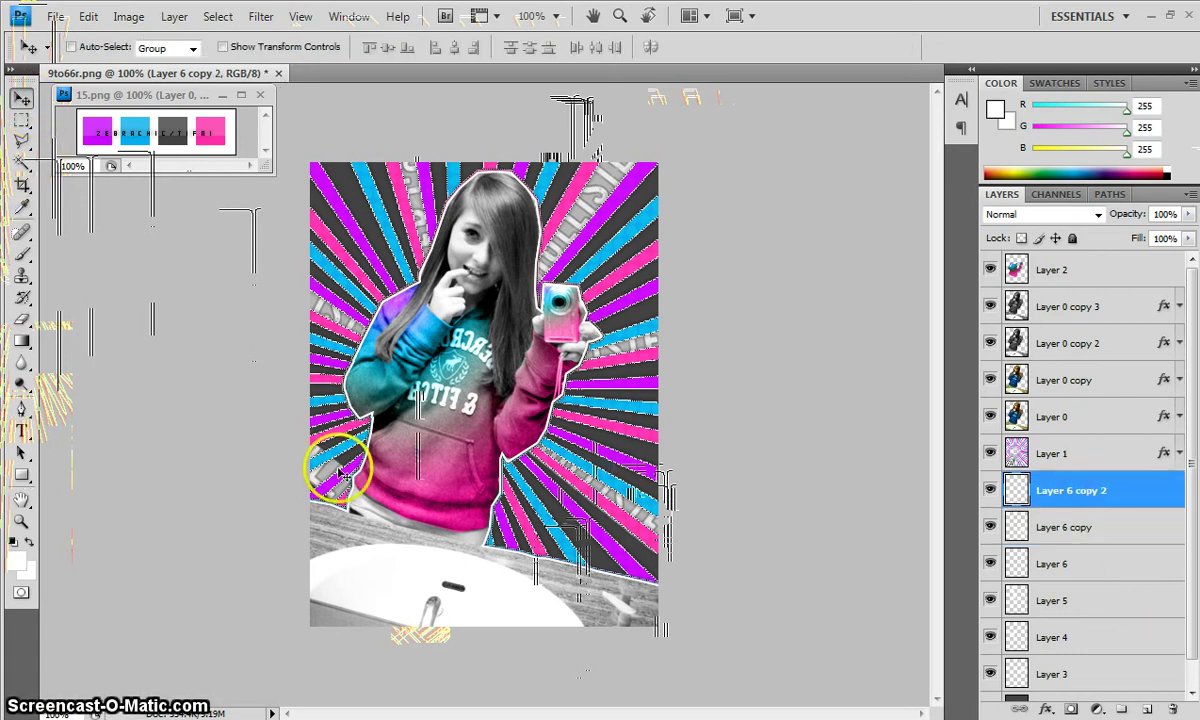
key(ctrl+t)
drag(549, 603, 438, 418)
drag(383, 470, 367, 450)
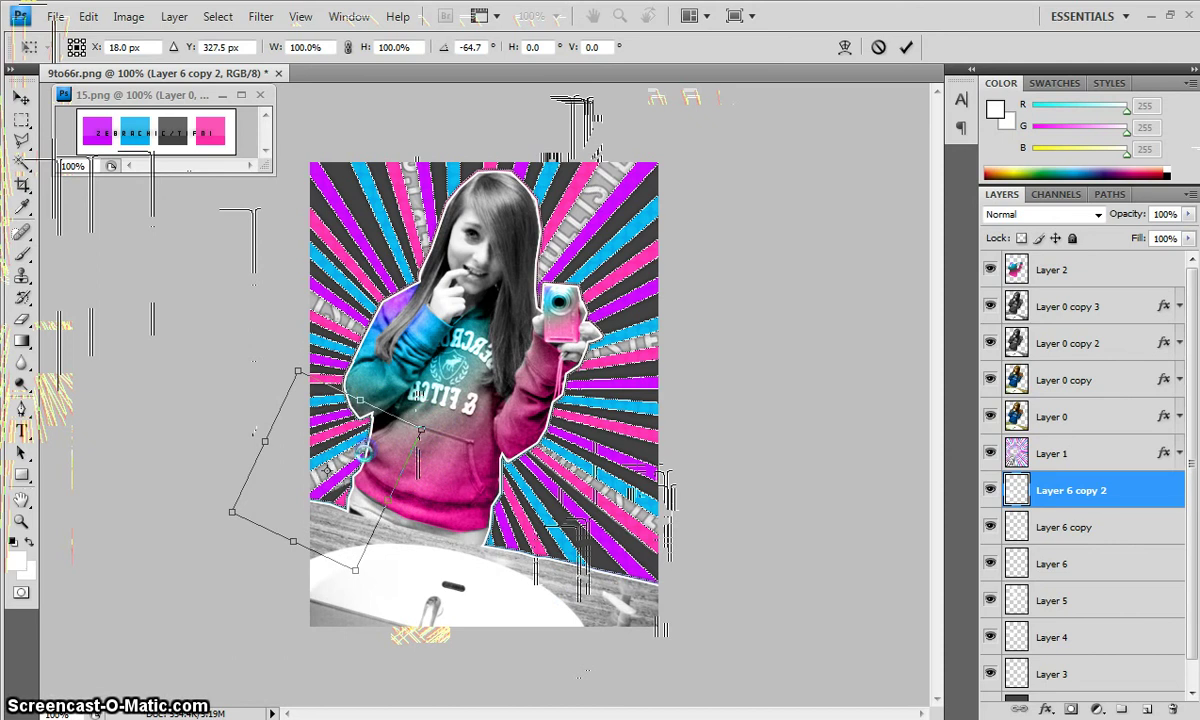
click(21, 100)
click(508, 274)
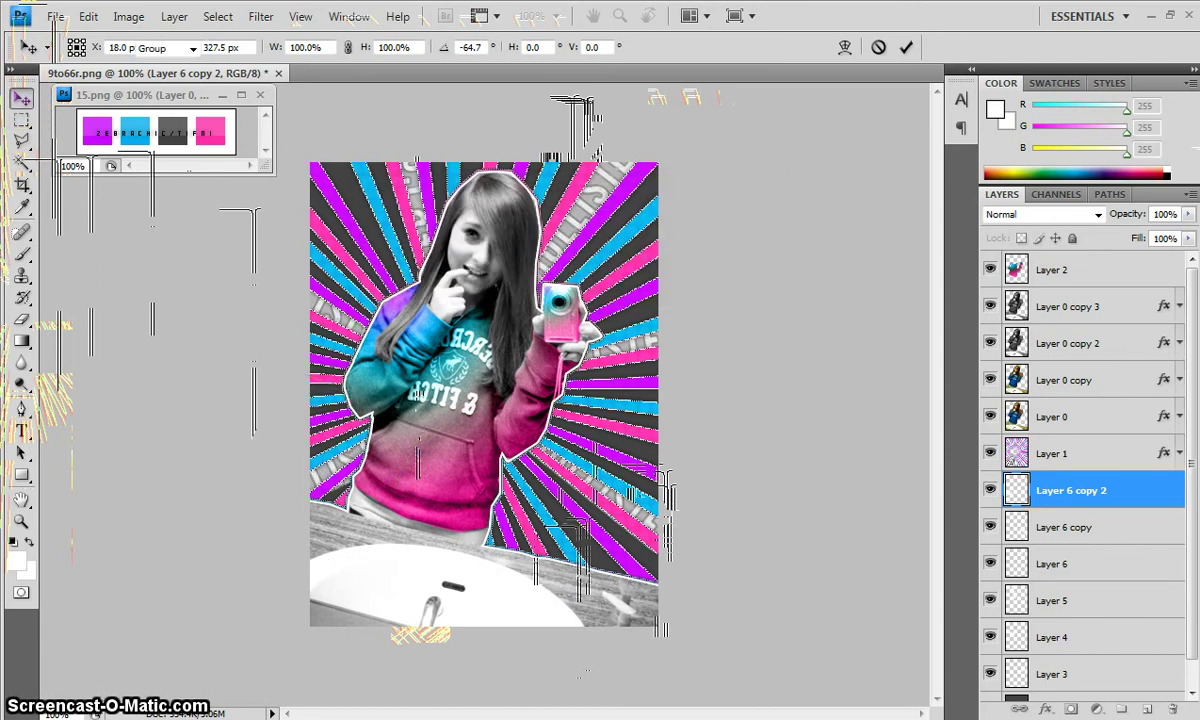
key(e)
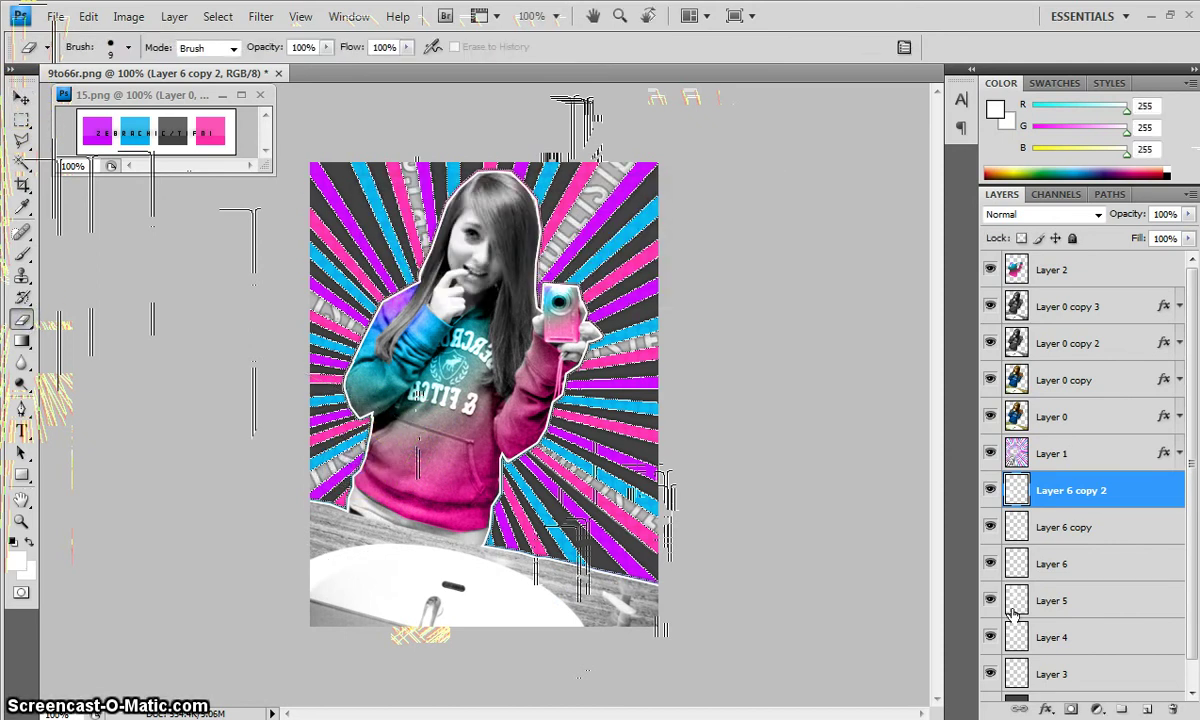
Step: Create a new empty layer, Layer 7, directly above Layer 6 copy 2 with the default settings
click(174, 17)
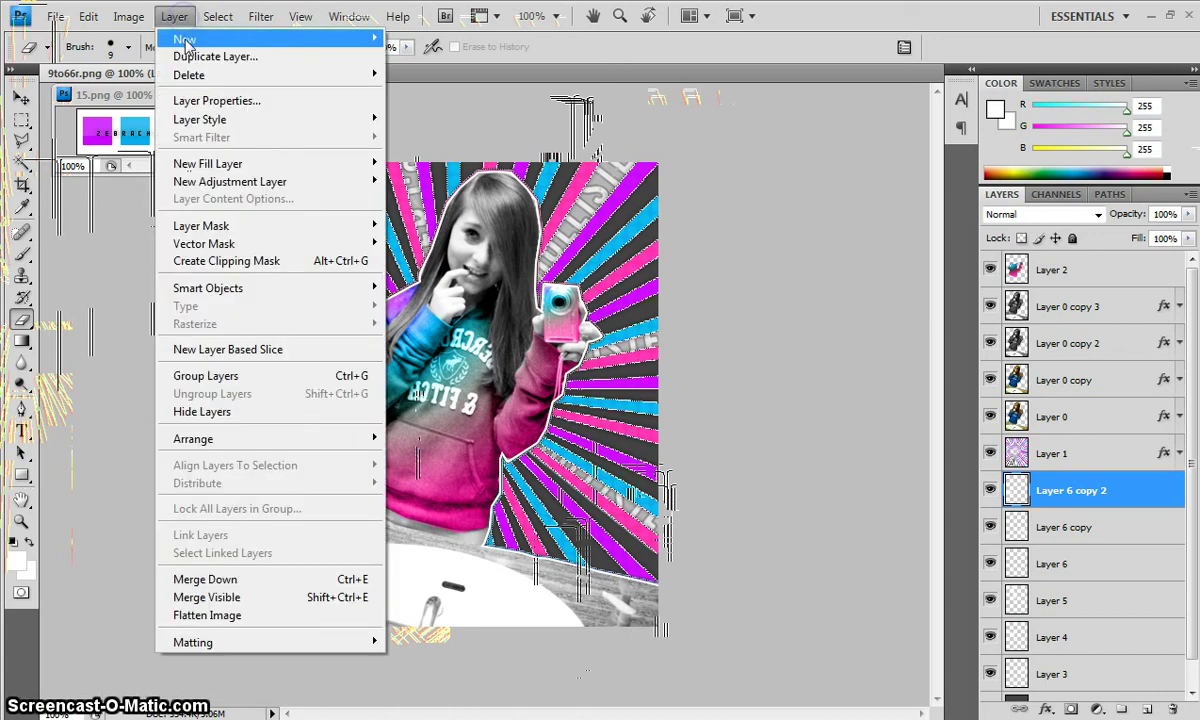
mouse_move(397, 17)
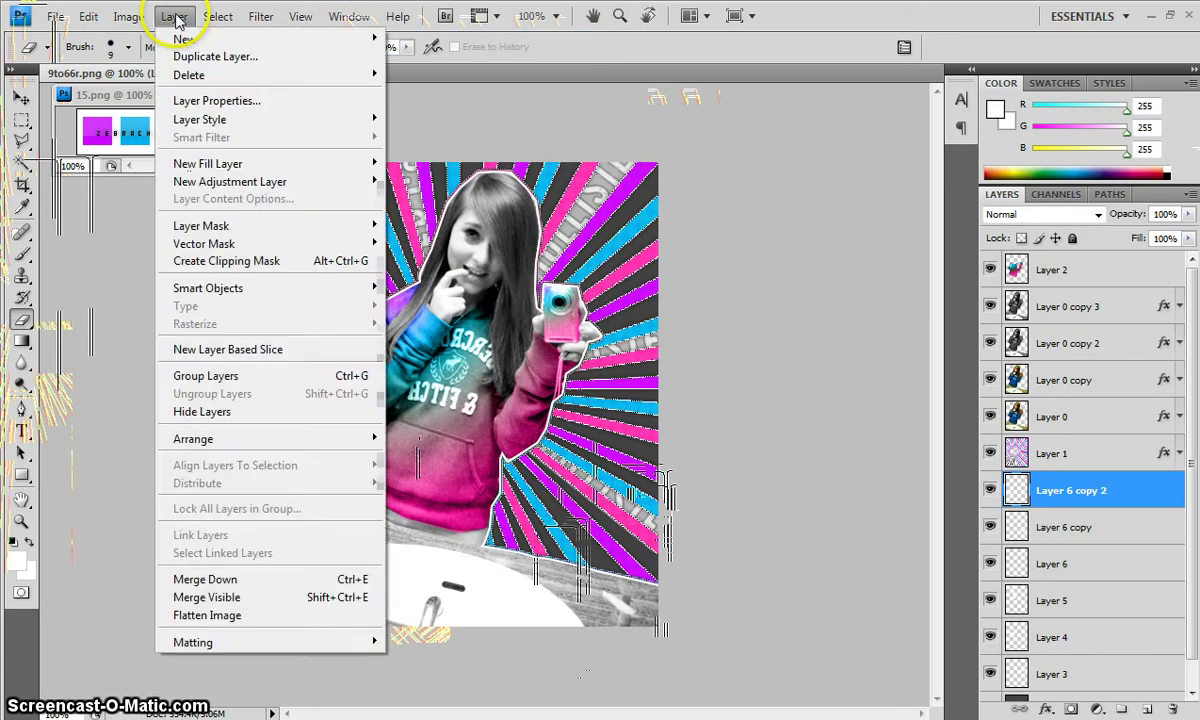
mouse_move(182, 13)
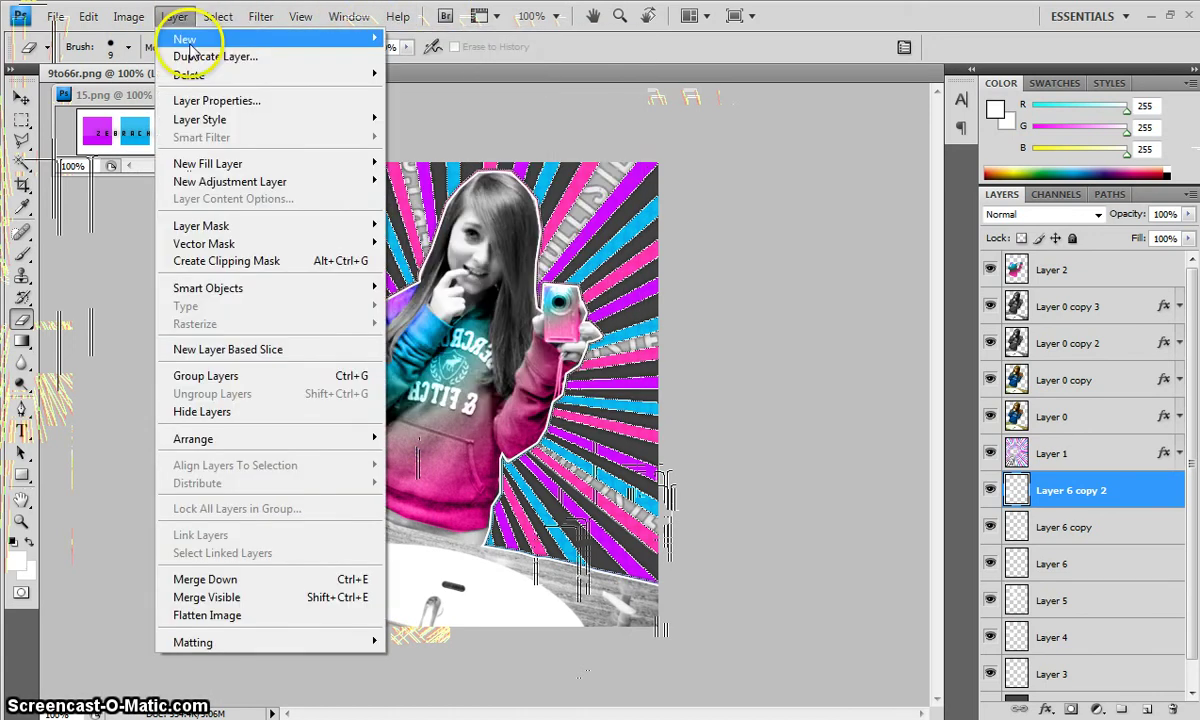
mouse_move(287, 38)
click(445, 40)
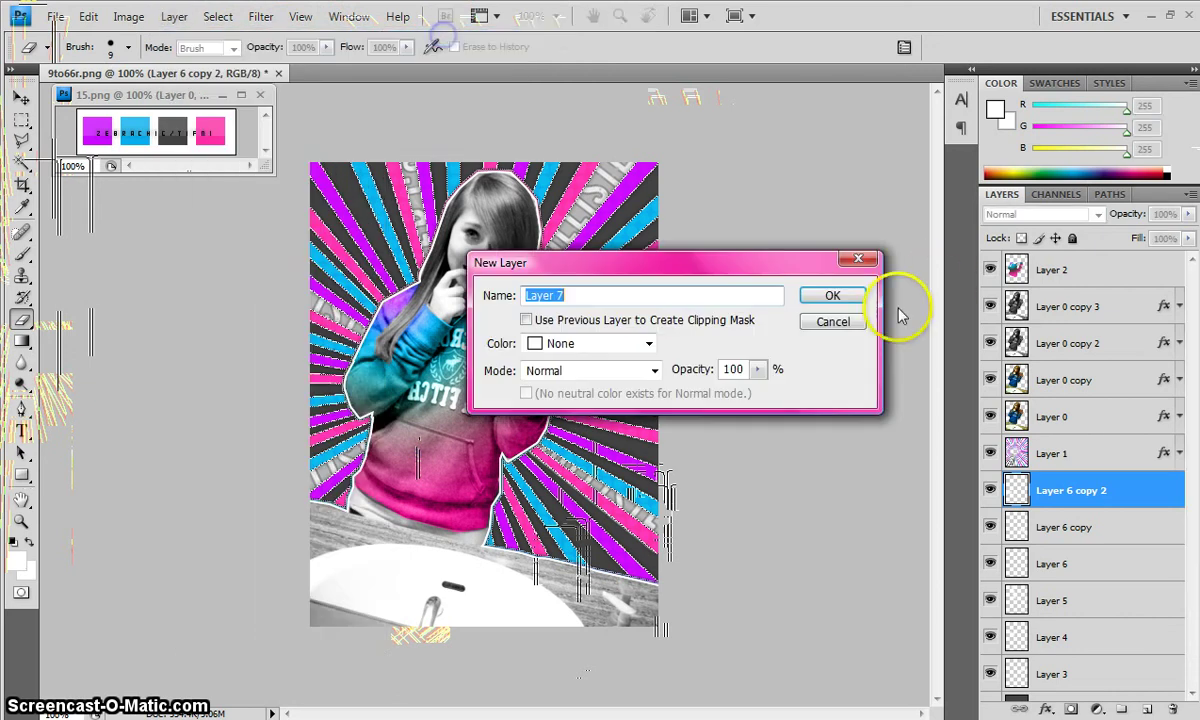
click(822, 298)
Step: Outline several dark rays around the figure with the Polygonal Lasso, adding each one to the same selection
click(21, 142)
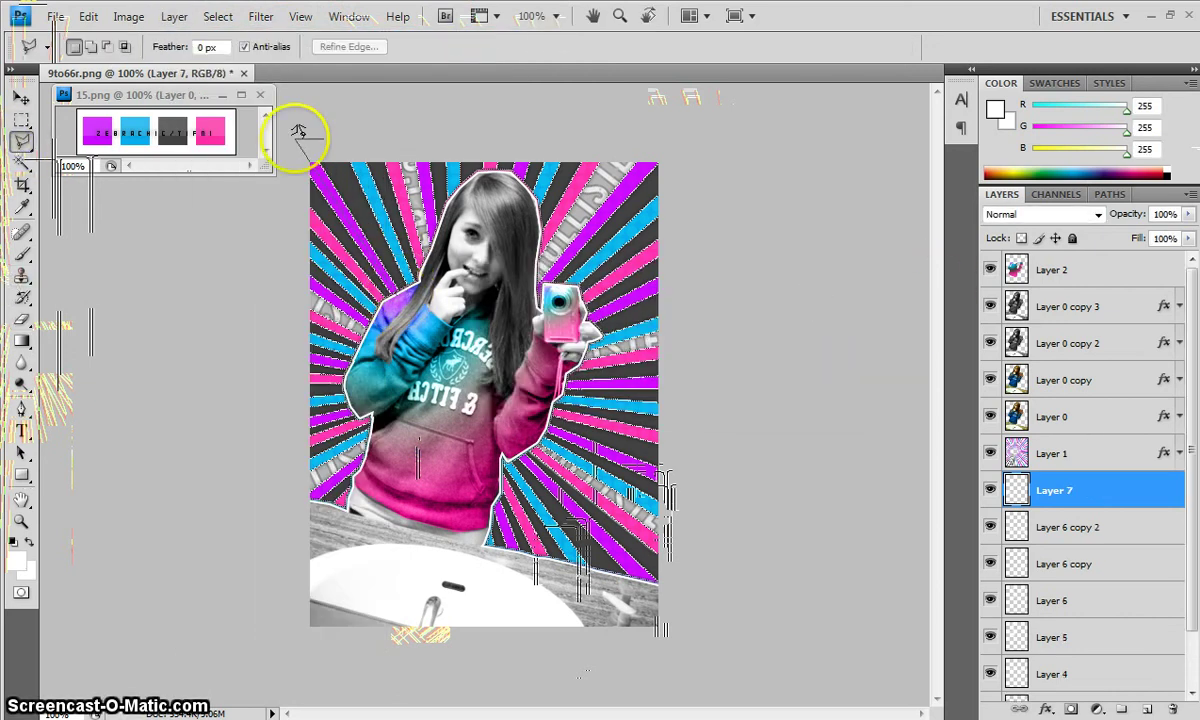
click(415, 295)
double_click(622, 407)
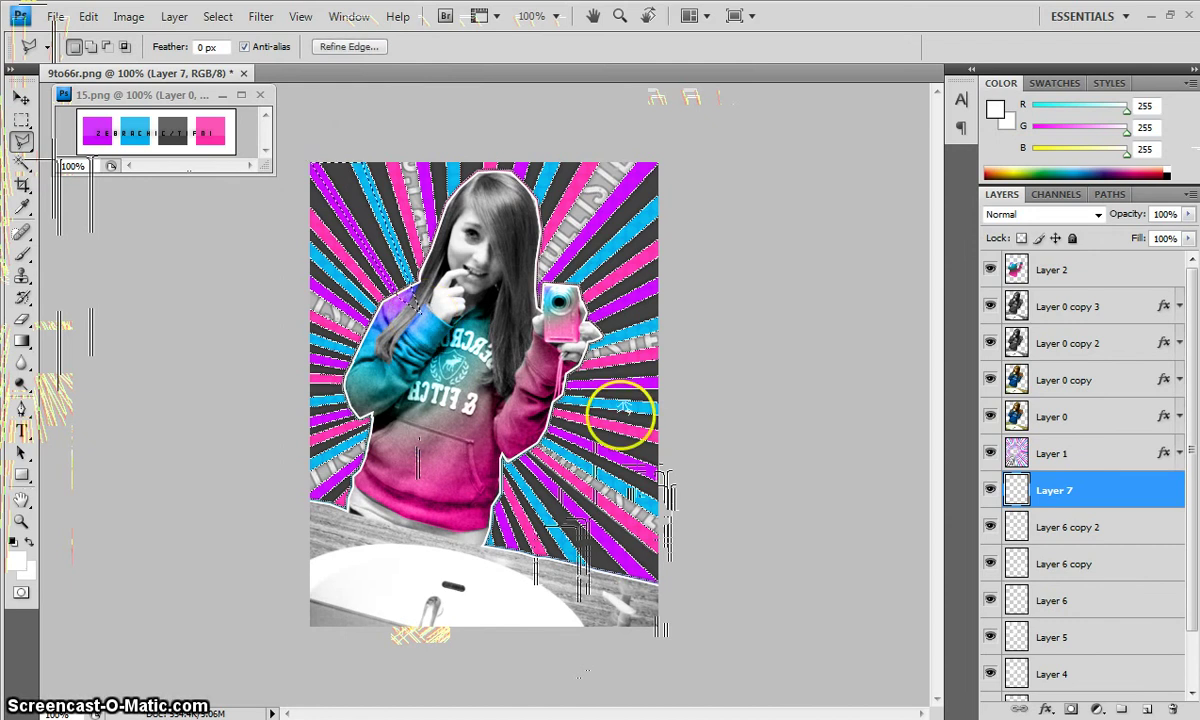
shift+click(544, 121)
shift+click(530, 145)
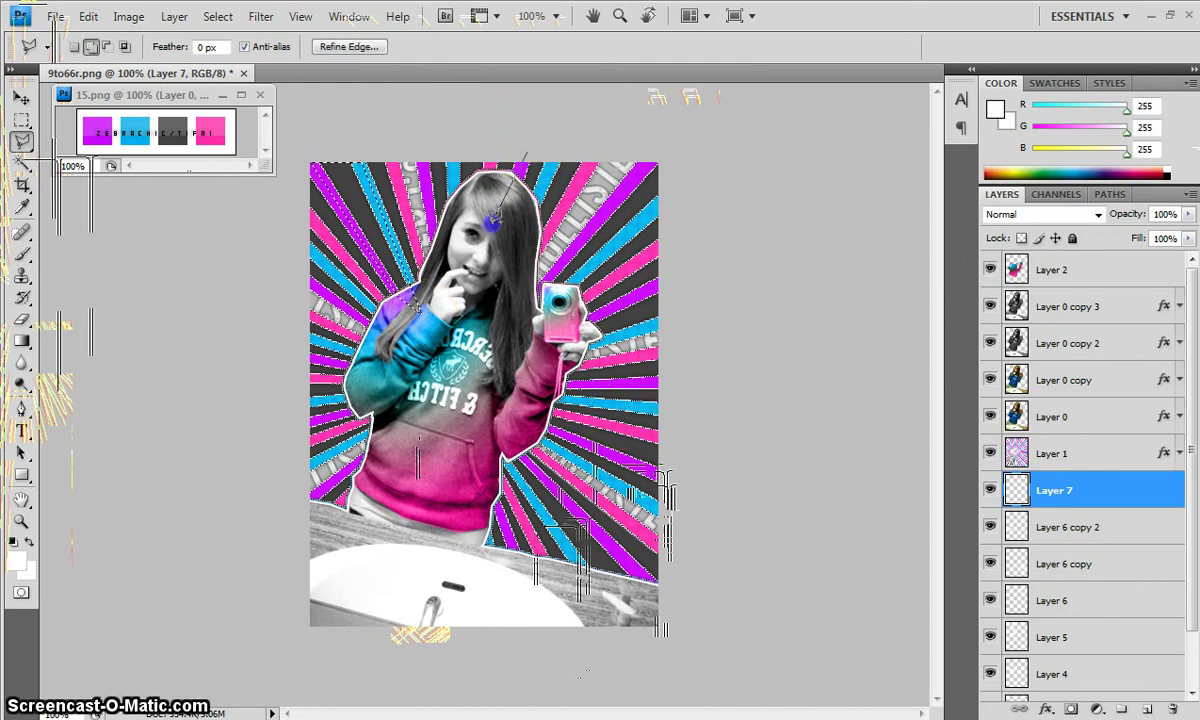
click(665, 247)
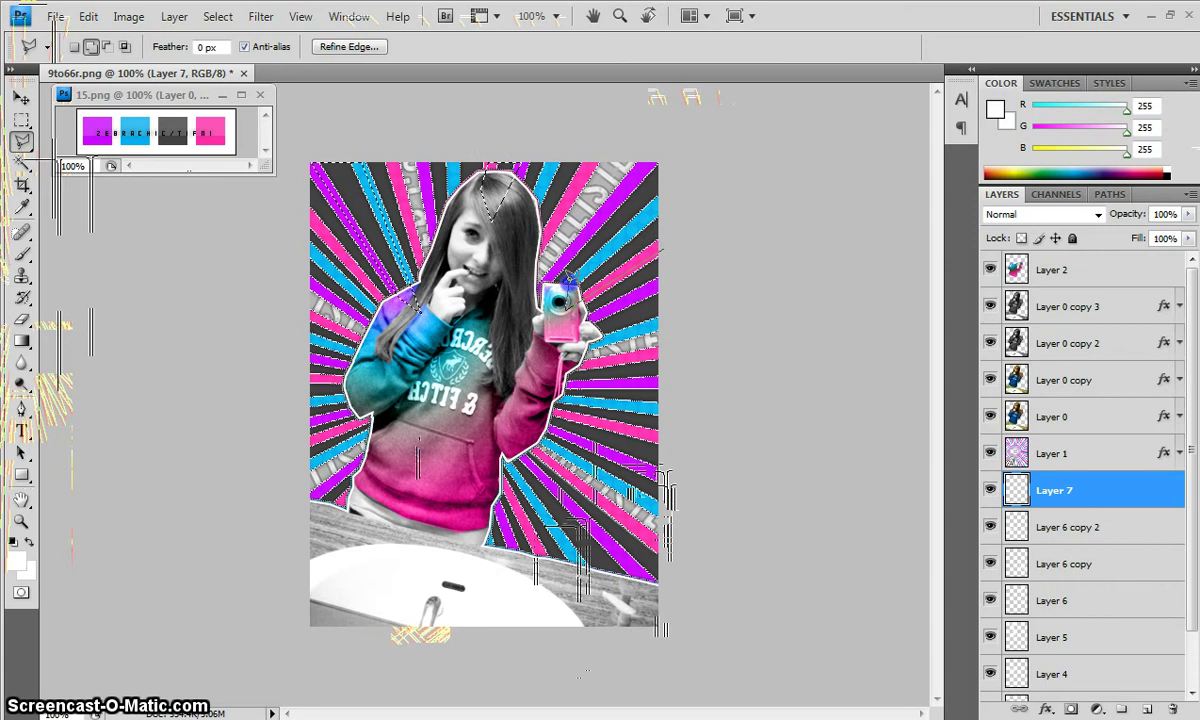
click(671, 440)
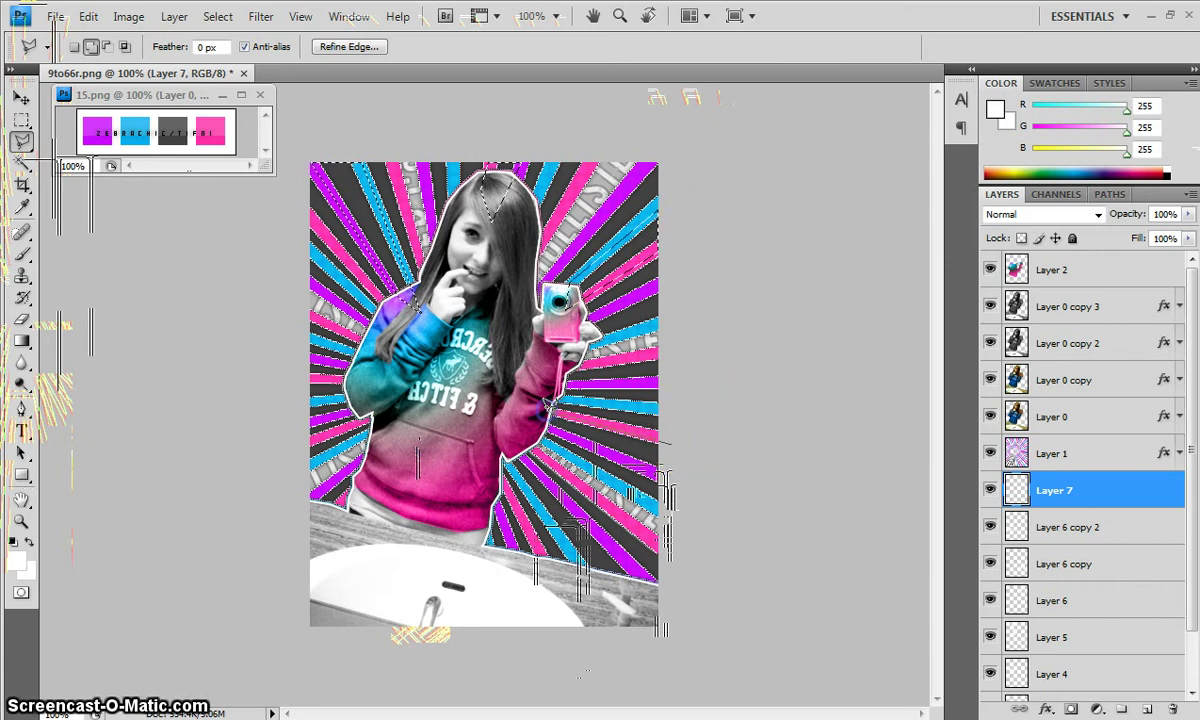
click(548, 552)
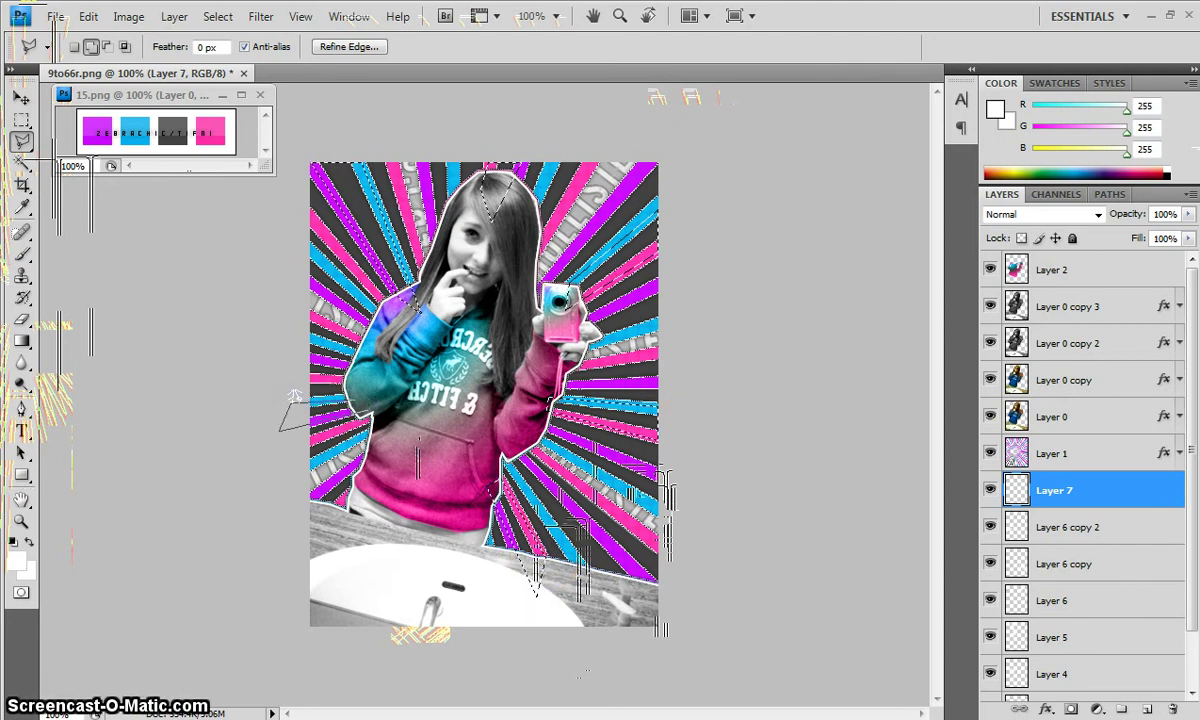
Step: Fill the selected rays on Layer 7 with the black-and-white zebra pattern using the Paint Bucket, and clear the selection
click(22, 341)
right_click(22, 341)
click(110, 355)
click(140, 48)
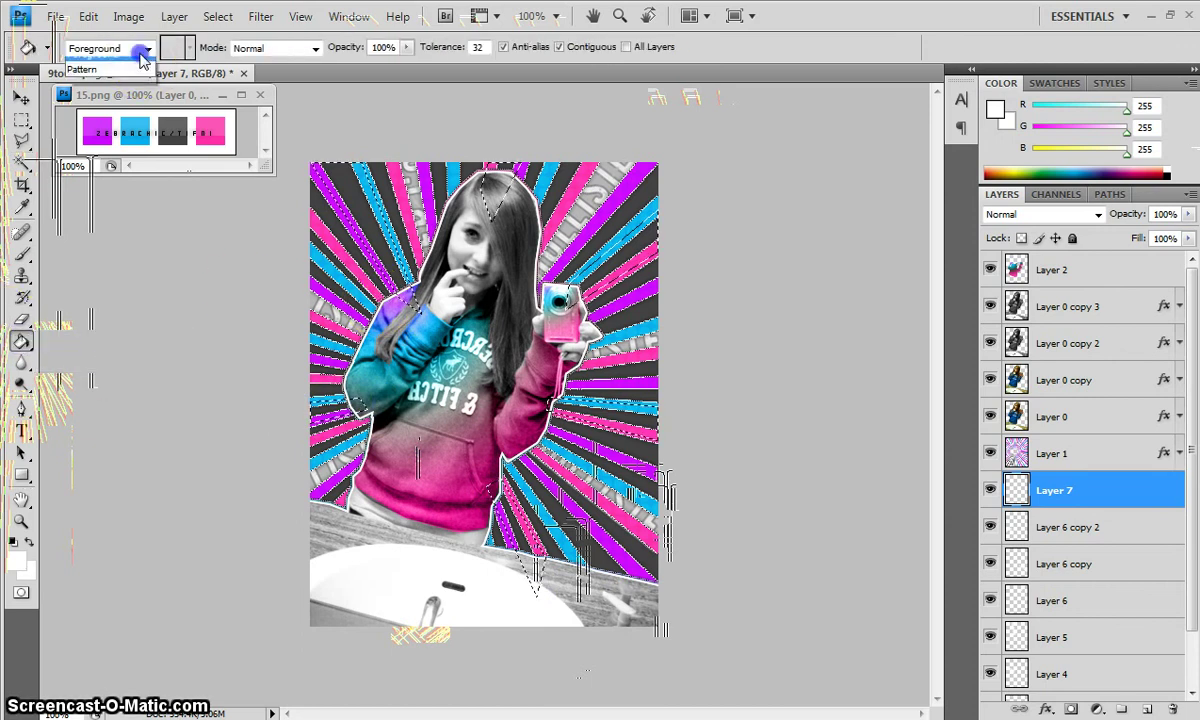
click(137, 82)
click(182, 48)
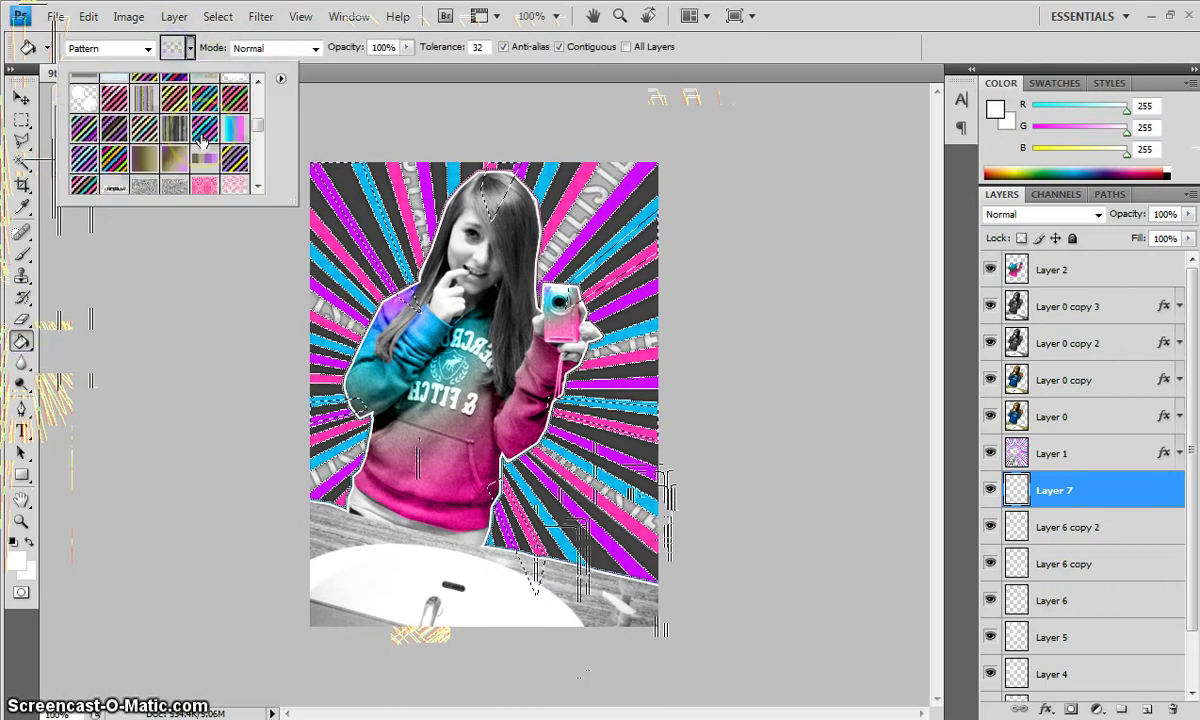
scroll(200, 140, down, 5)
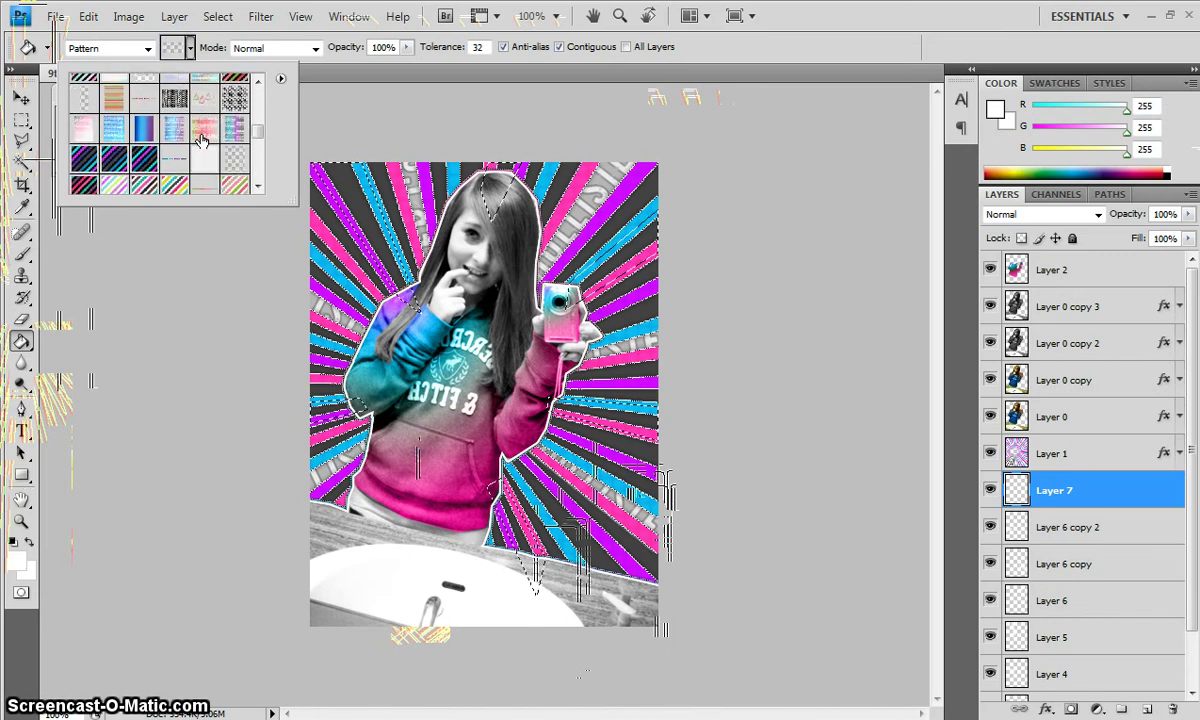
scroll(200, 140, down, 5)
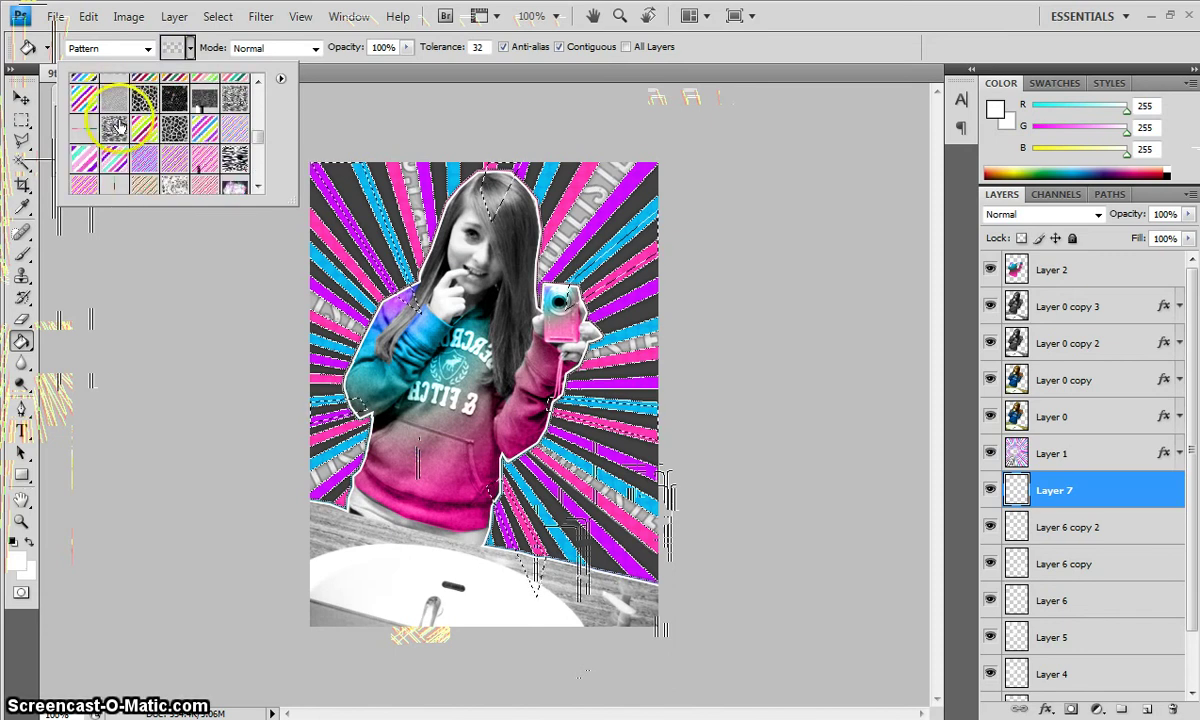
click(114, 128)
click(360, 315)
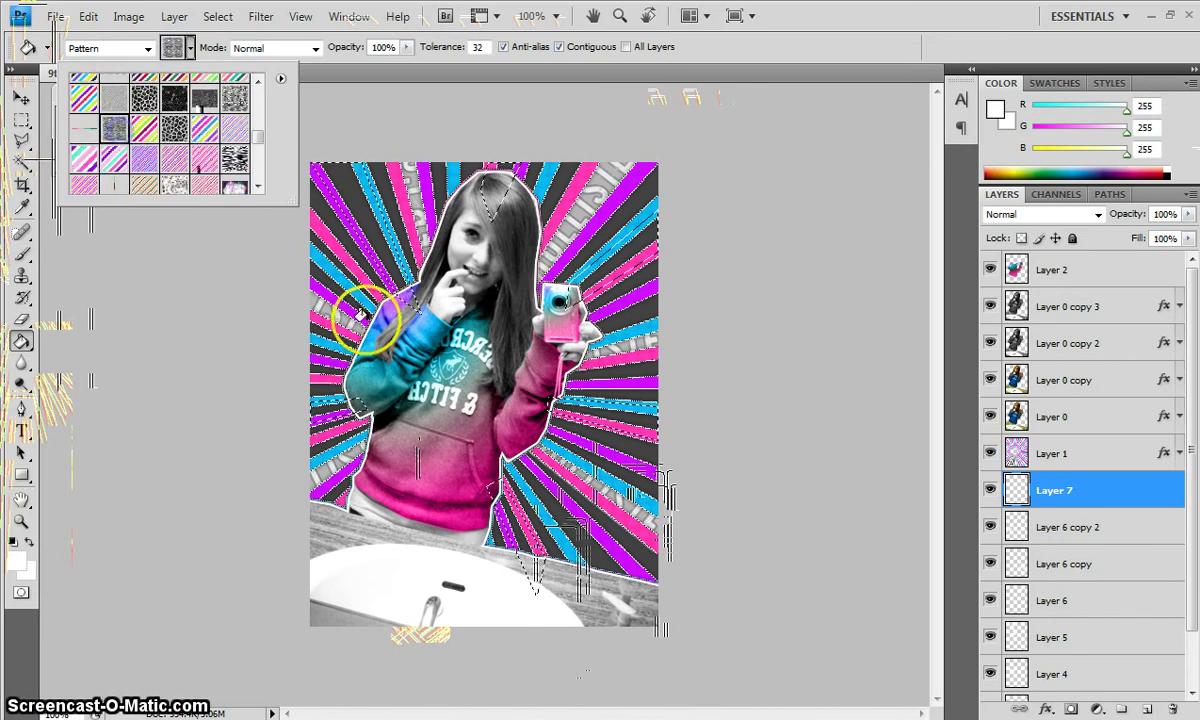
click(892, 325)
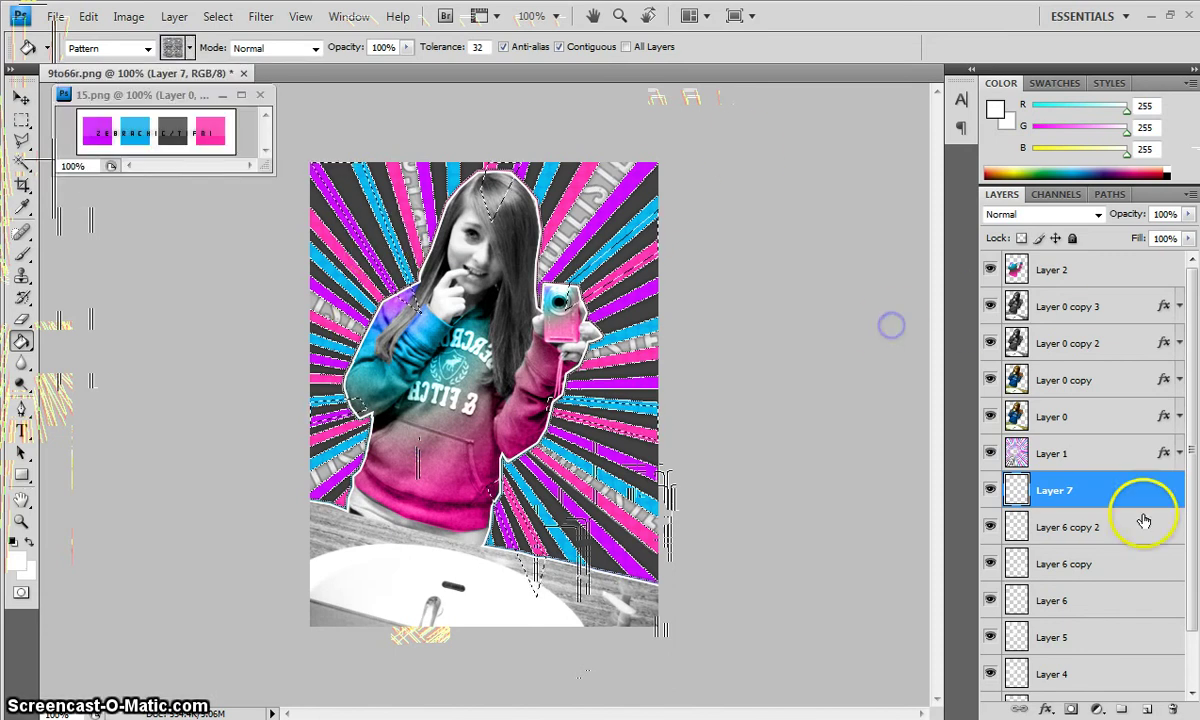
click(339, 187)
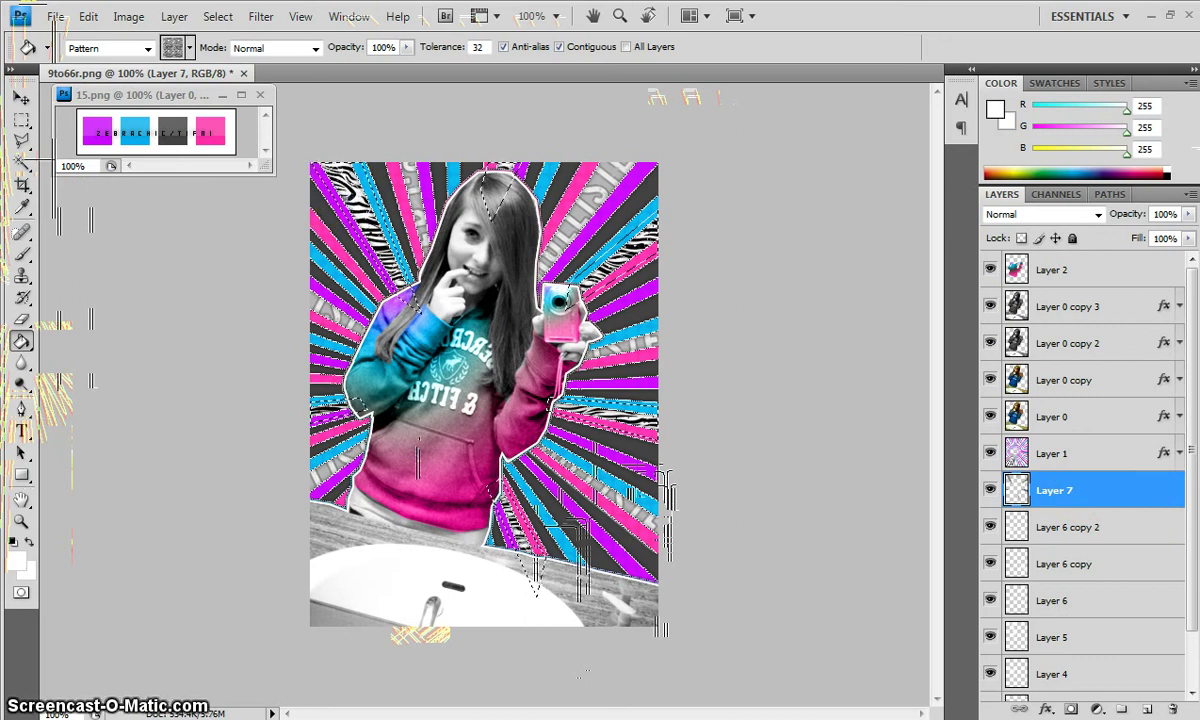
click(22, 142)
right_click(526, 356)
click(552, 371)
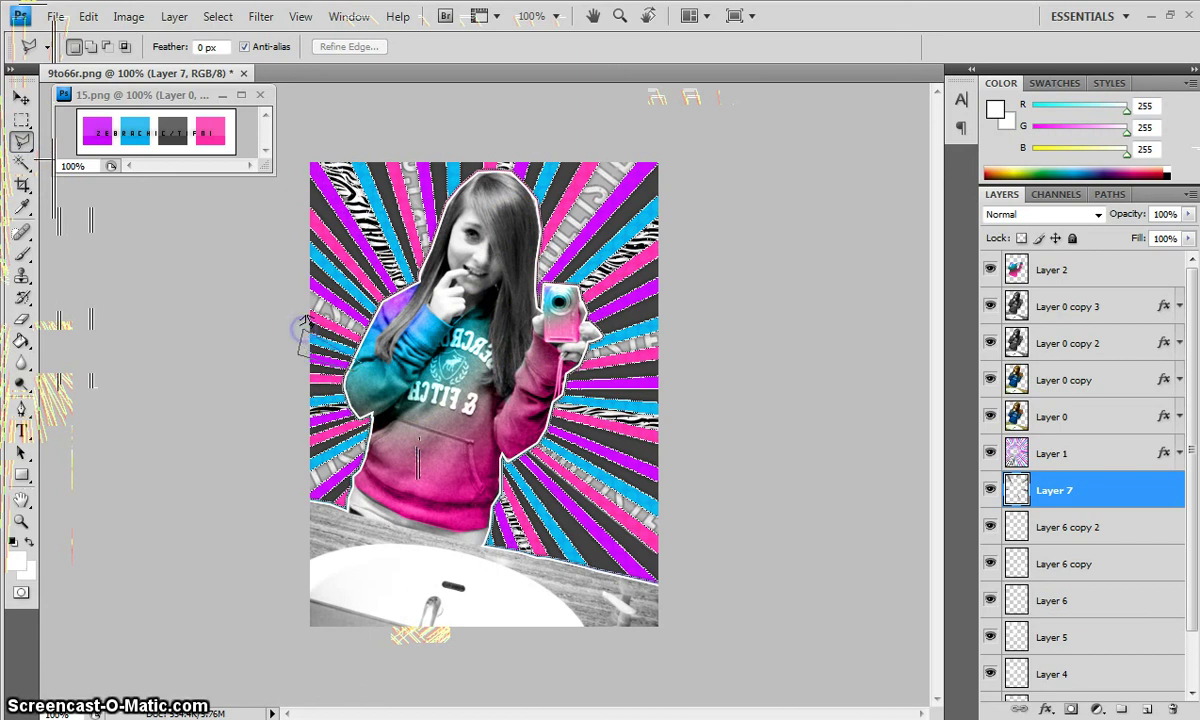
Step: Fill one more narrow outlined ray beside the blue sleeve with the same zebra pattern and deselect it
click(21, 340)
click(312, 345)
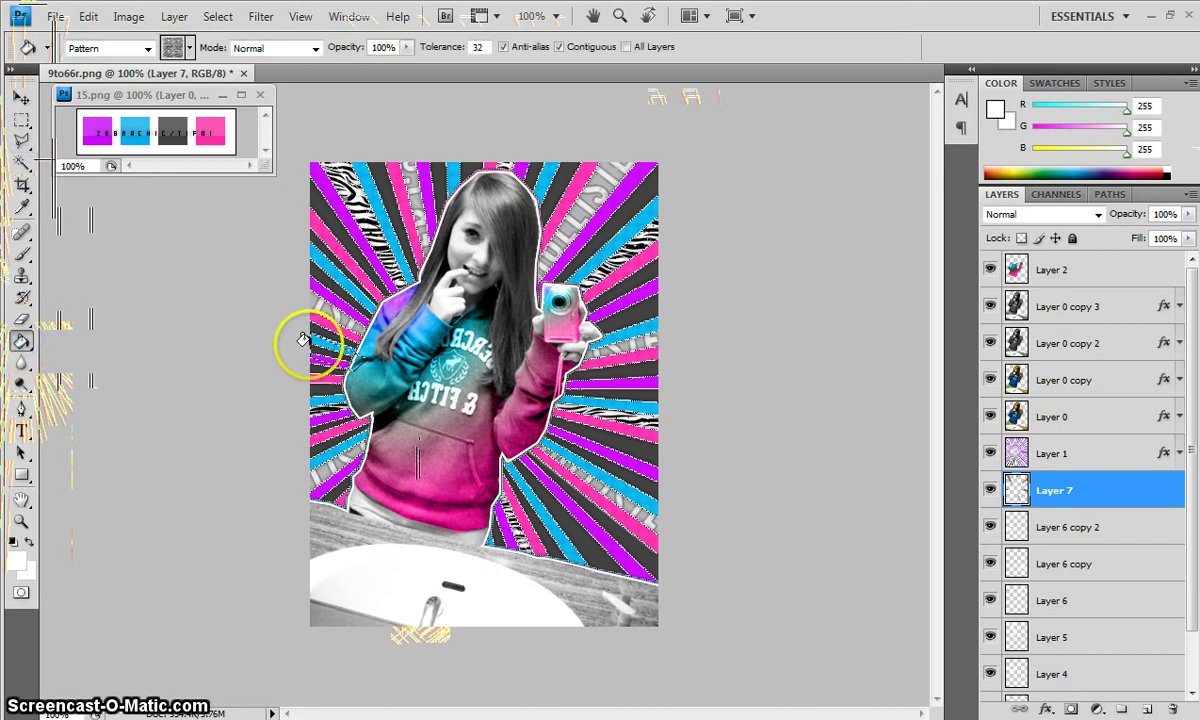
click(21, 141)
right_click(415, 279)
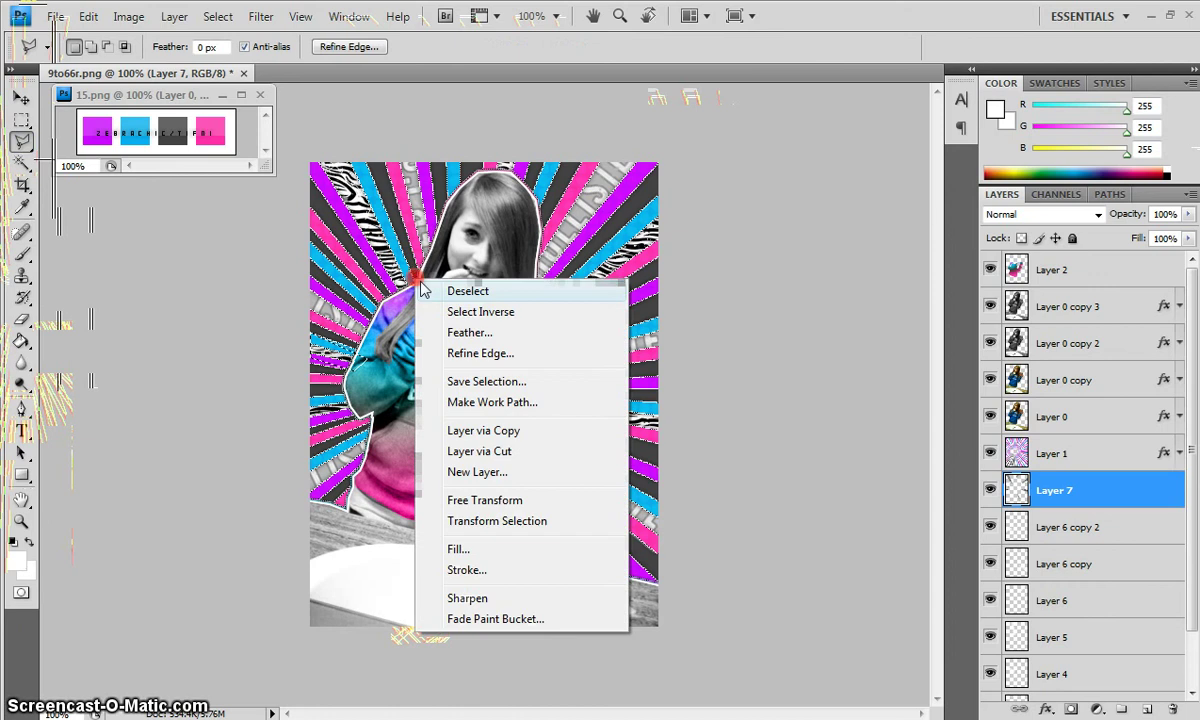
click(445, 281)
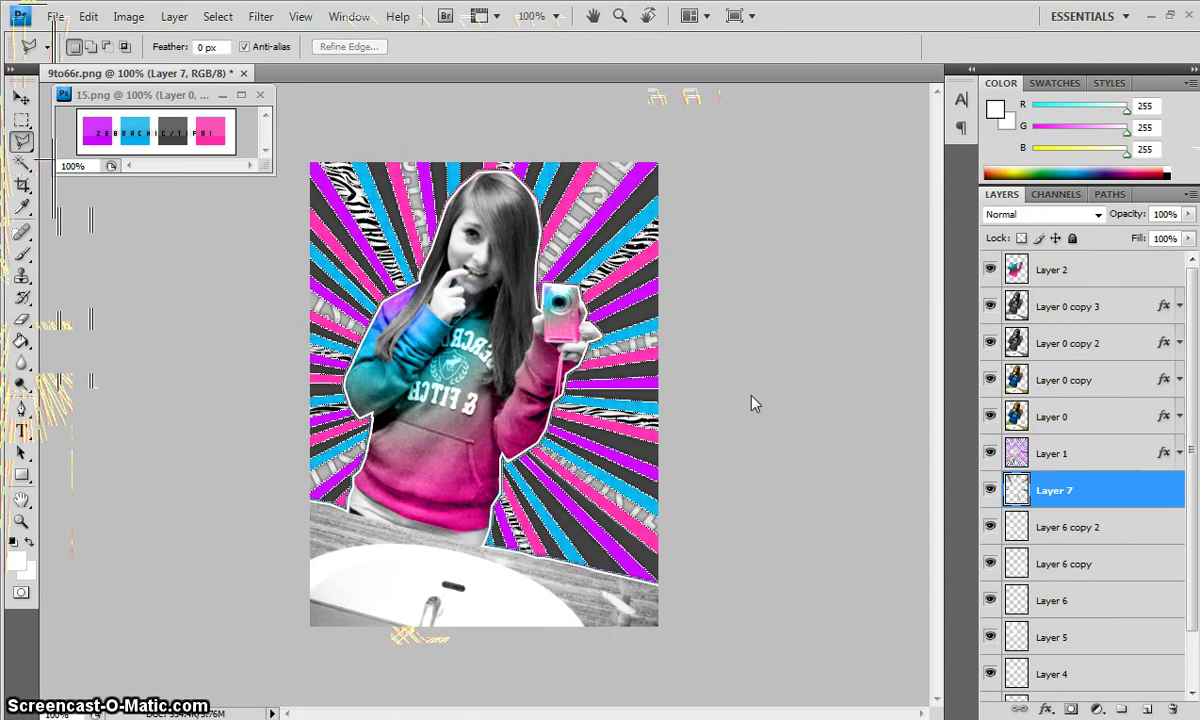
Step: Create another new empty layer, Layer 8, directly above the zebra-pattern layer with the default settings
click(174, 16)
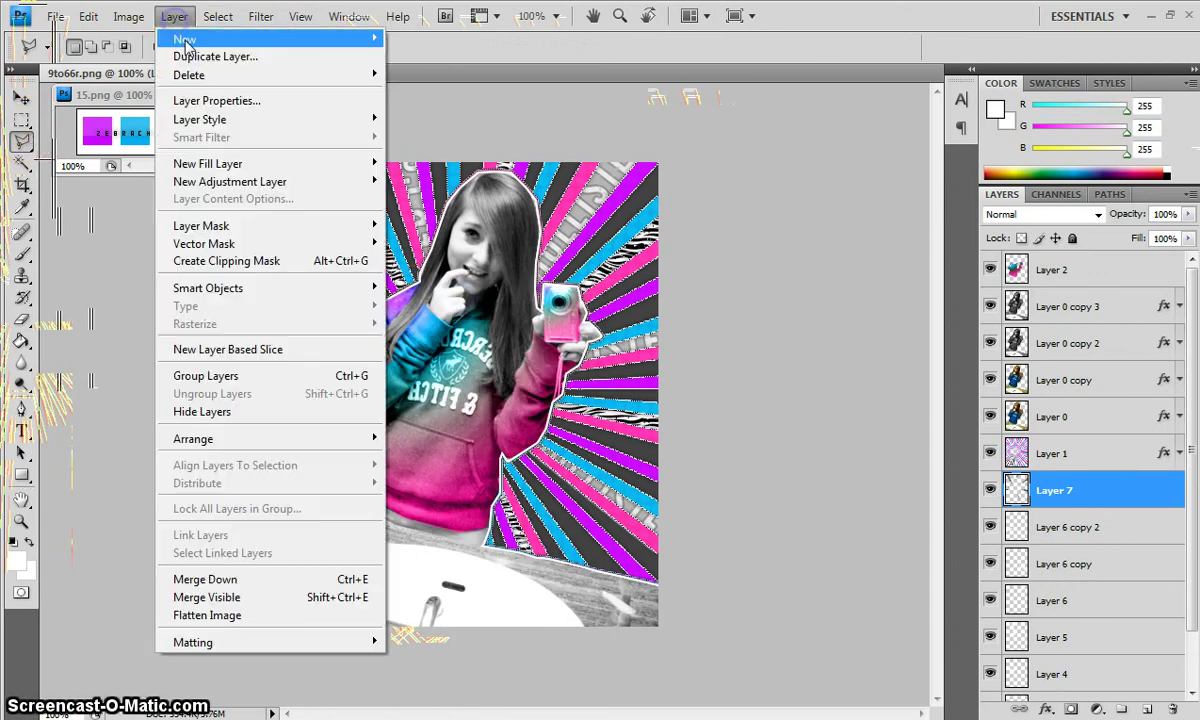
mouse_move(190, 35)
click(392, 35)
click(840, 297)
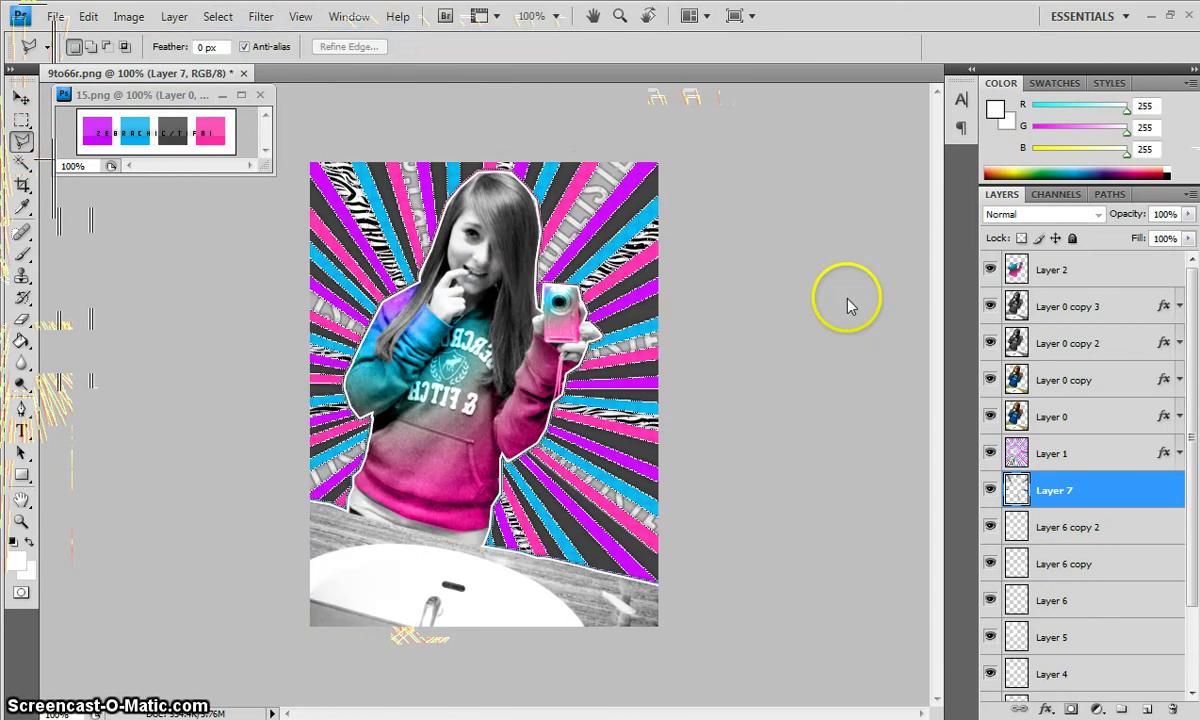
Step: Give Layer 8 a Drop Shadow with distance 0 px, spread 0% and size 2 px
right_click(1050, 492)
click(916, 62)
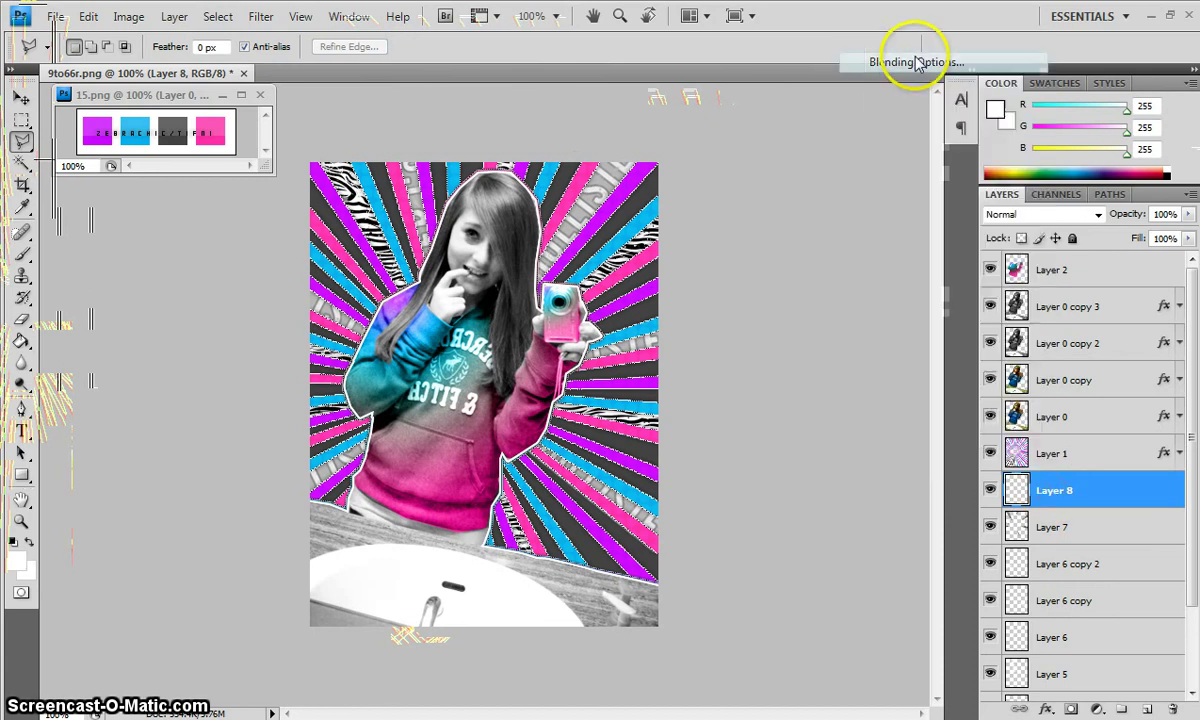
click(611, 334)
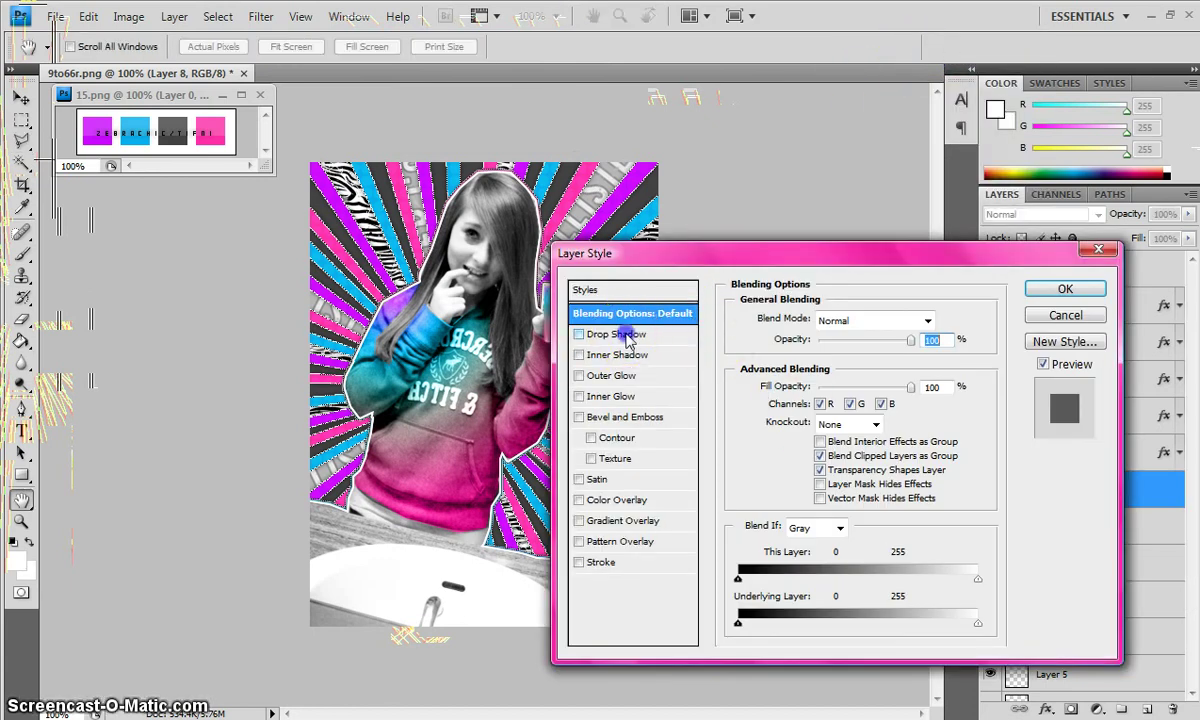
click(908, 436)
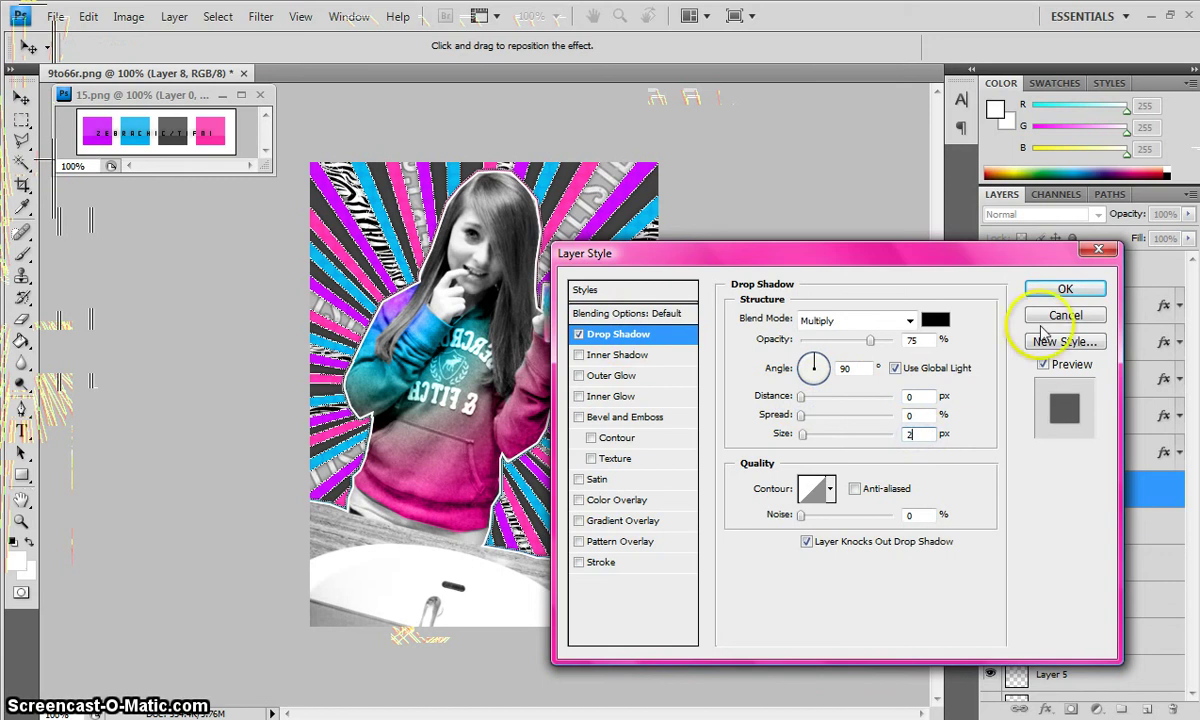
click(1065, 289)
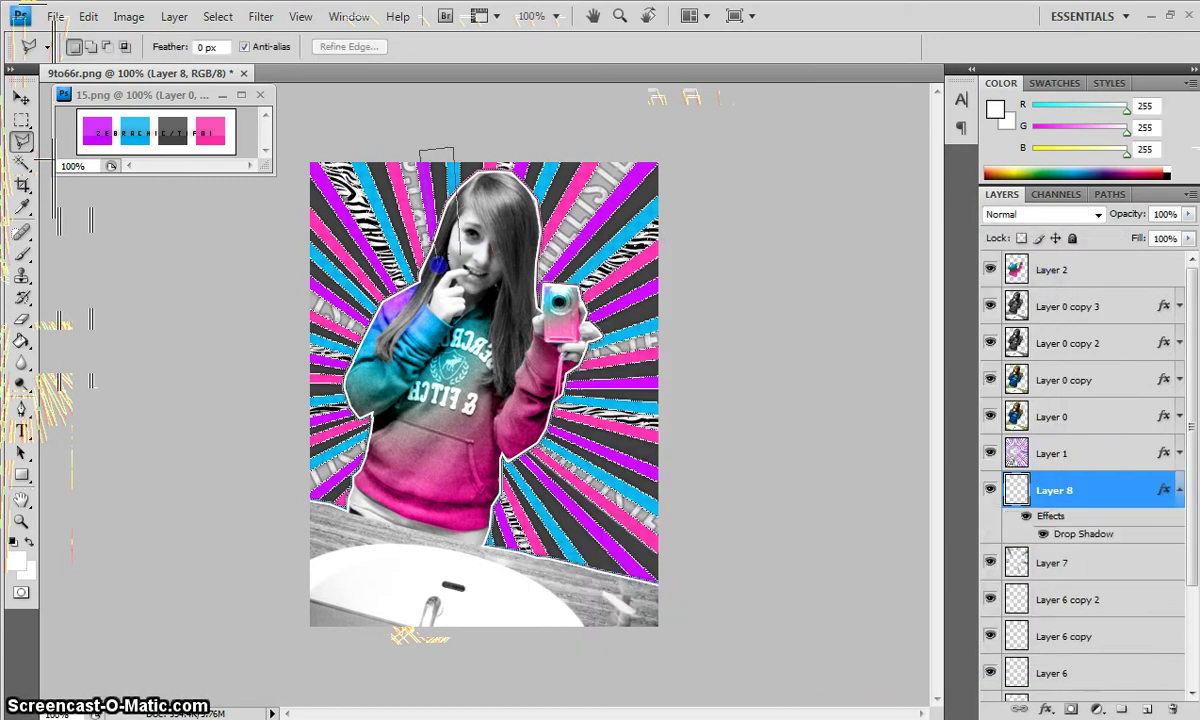
Step: Select the purple ray beside the hair and the purple ray next to the camera with the Polygonal Lasso
click(605, 340)
shift+click(670, 281)
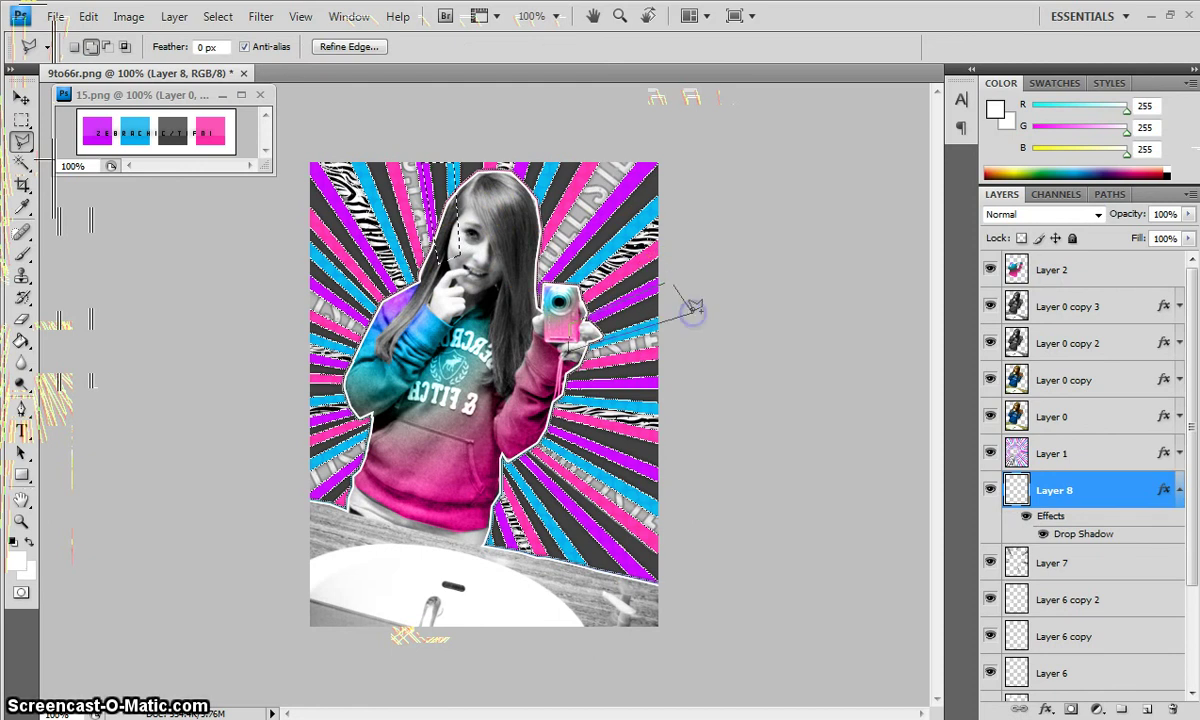
click(697, 438)
click(609, 485)
click(561, 441)
click(356, 131)
click(396, 191)
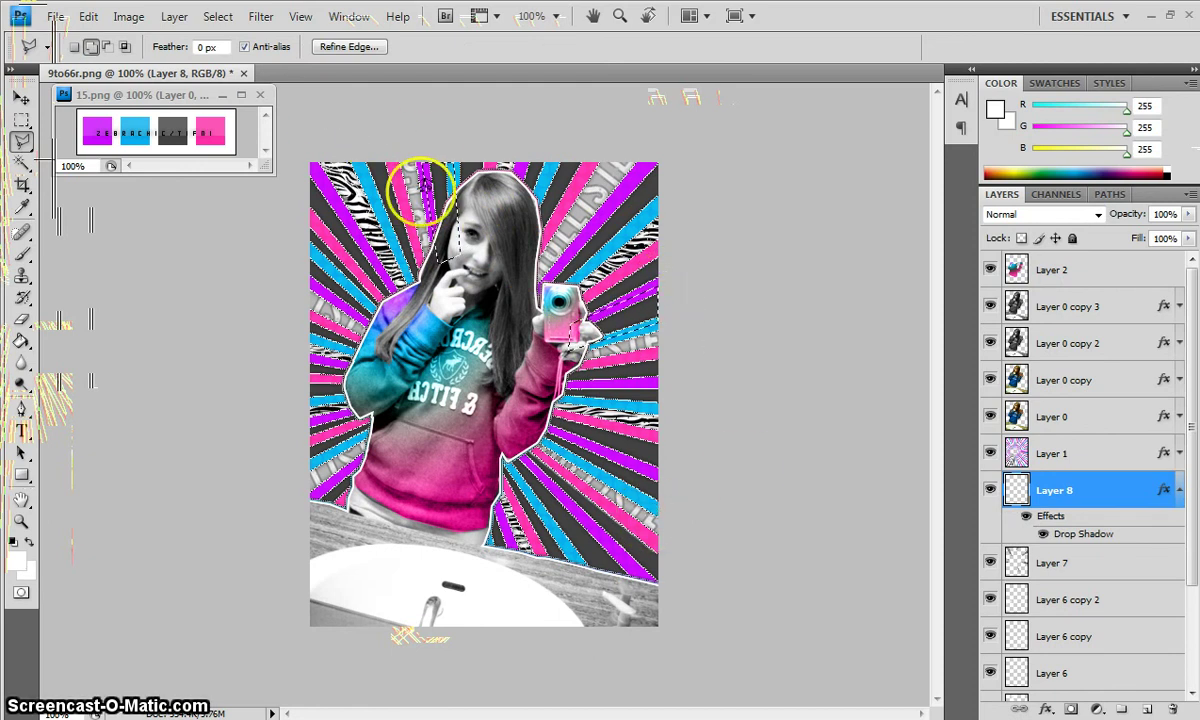
Step: Add the ray below the zebra ray beside the pink sleeve and a narrow ray beside the blue sleeve to the lasso selection
click(444, 298)
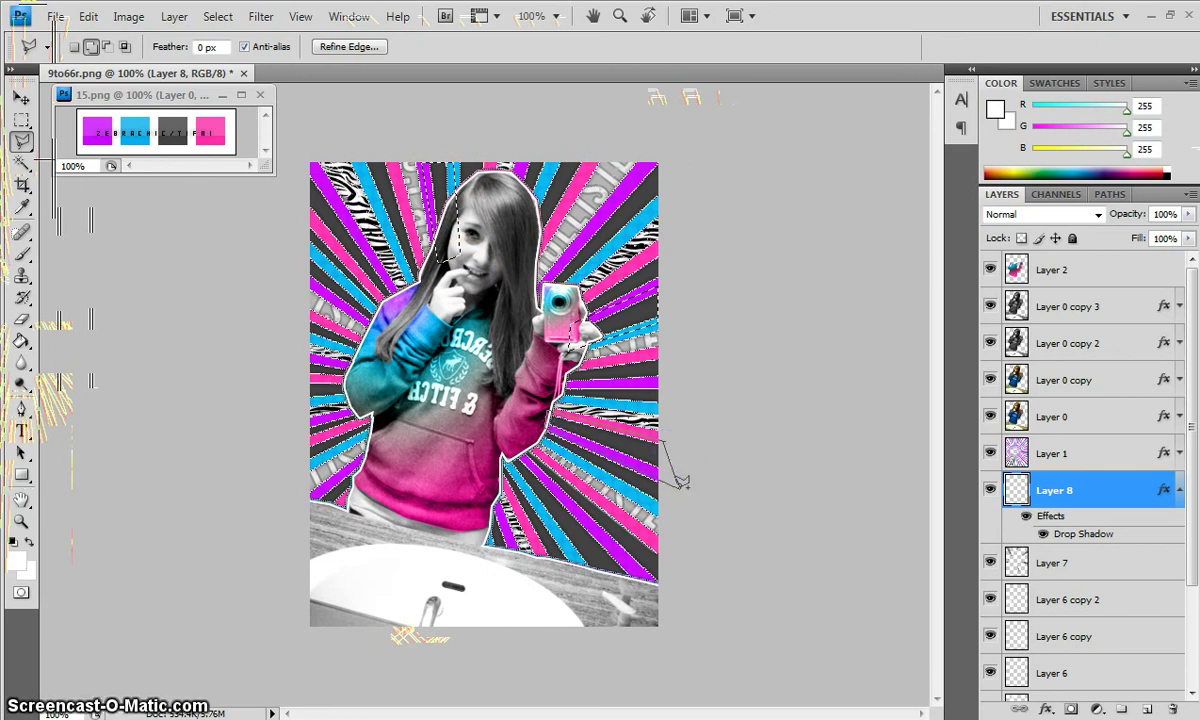
click(562, 497)
click(358, 418)
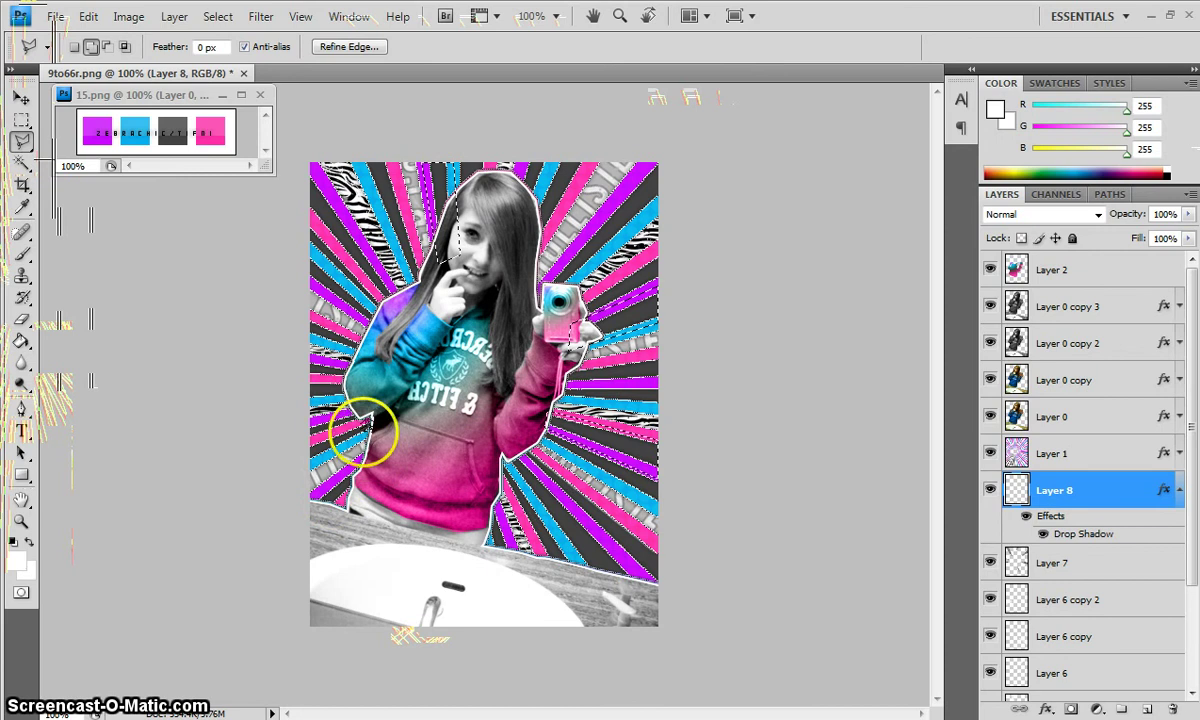
click(275, 453)
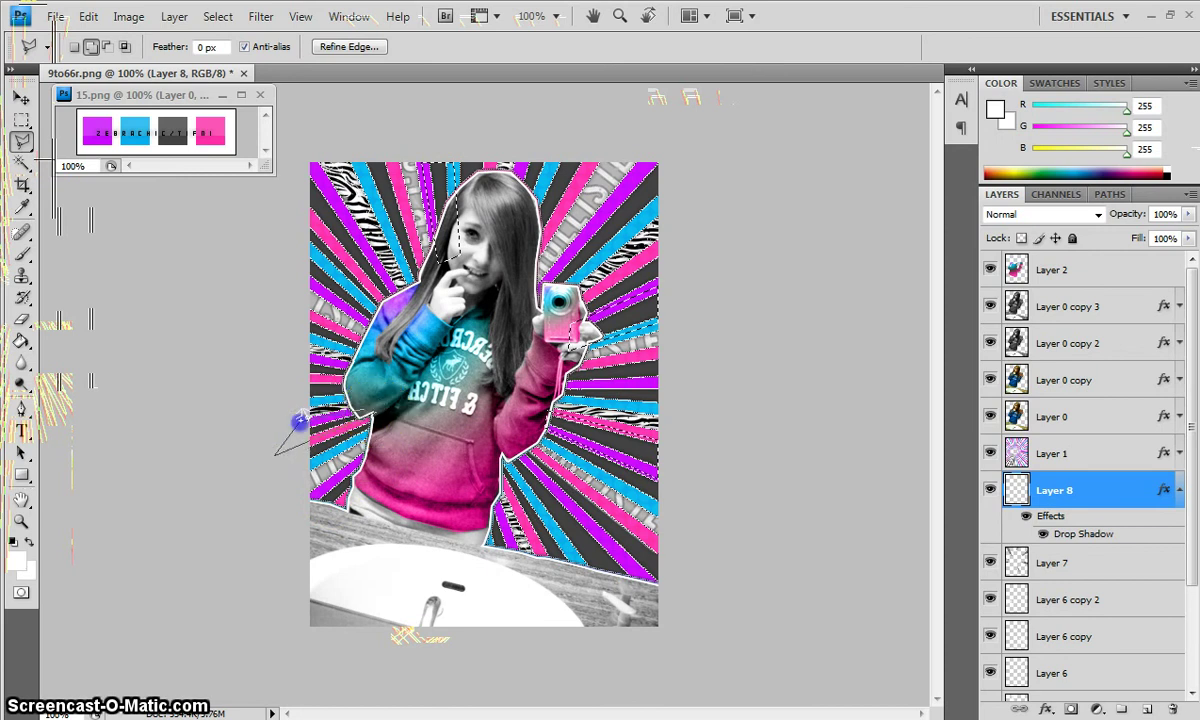
click(380, 401)
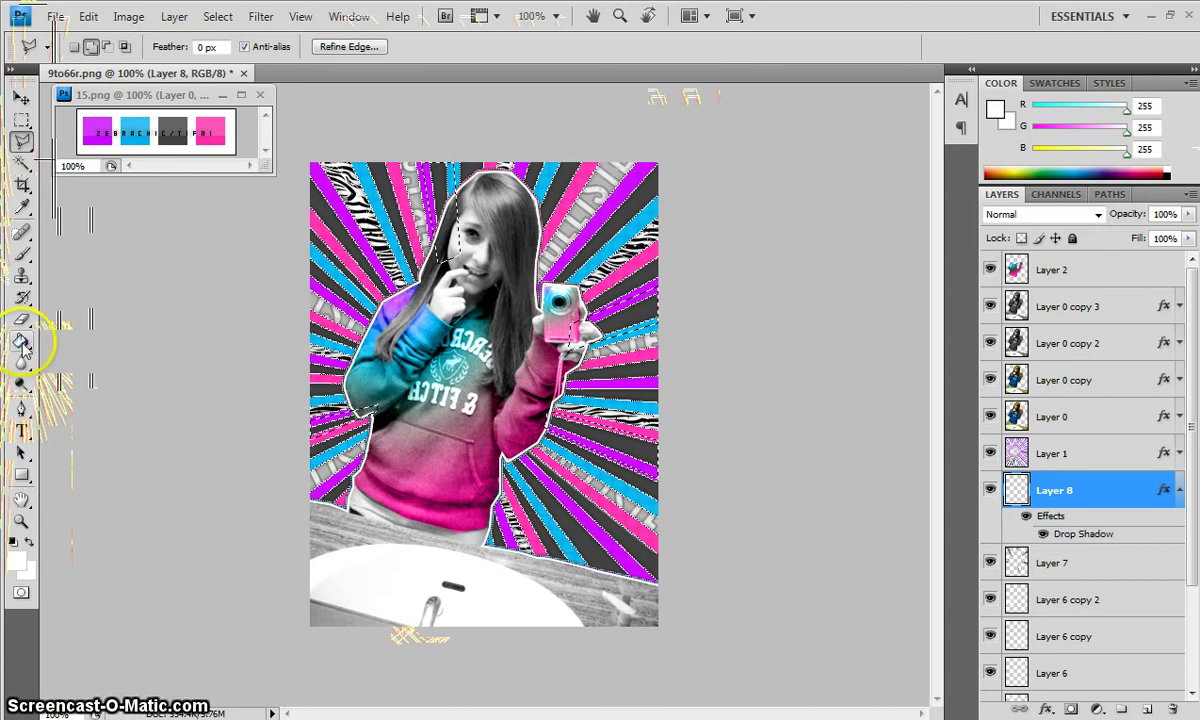
Step: Paint white dots over the selected rays on Layer 8 with the 197 px dotted brush
click(20, 254)
click(112, 44)
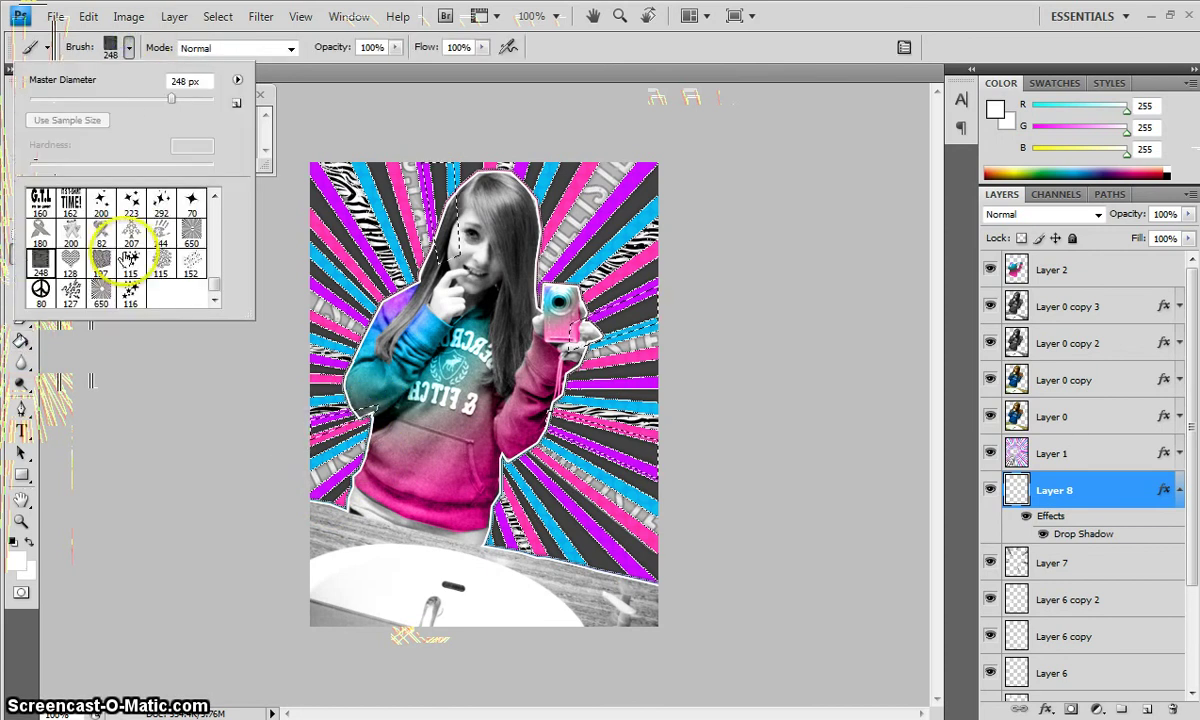
click(101, 262)
click(356, 383)
click(420, 535)
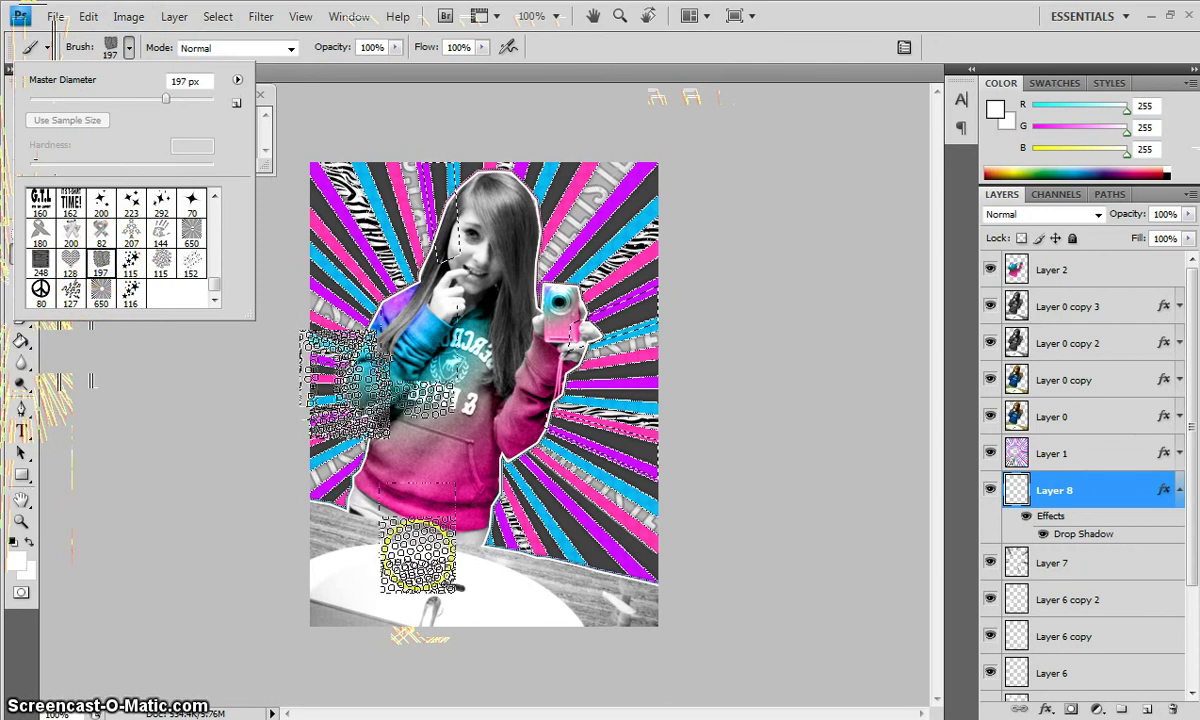
click(362, 408)
click(362, 405)
click(460, 168)
click(400, 190)
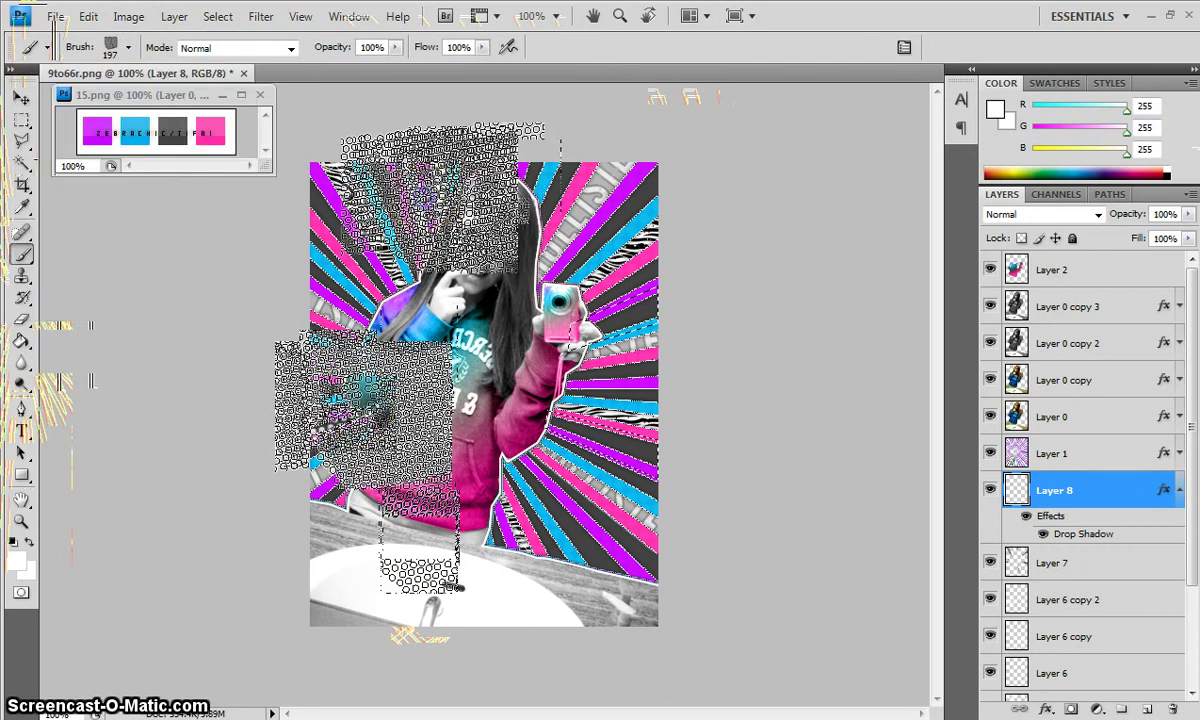
click(530, 215)
click(610, 312)
click(630, 300)
click(619, 455)
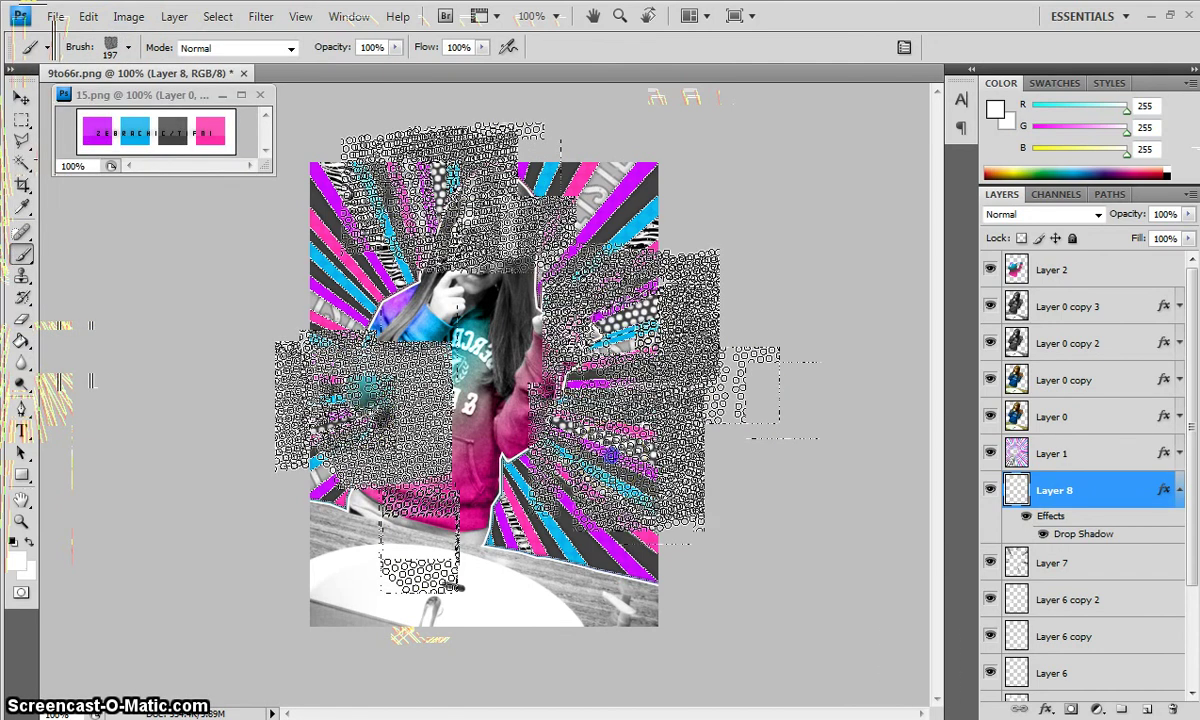
click(497, 545)
Step: Outline more rays on both sides of the figure with the Polygonal Lasso, adding them to the selection
click(21, 140)
click(375, 296)
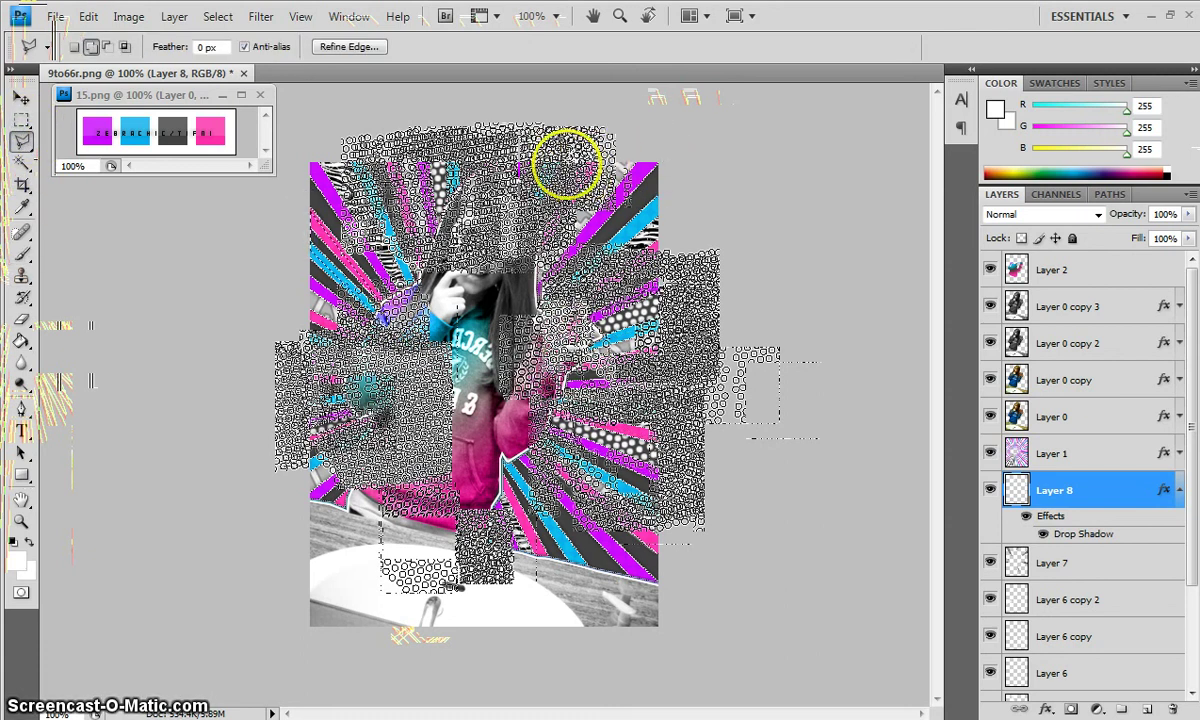
key(shift)
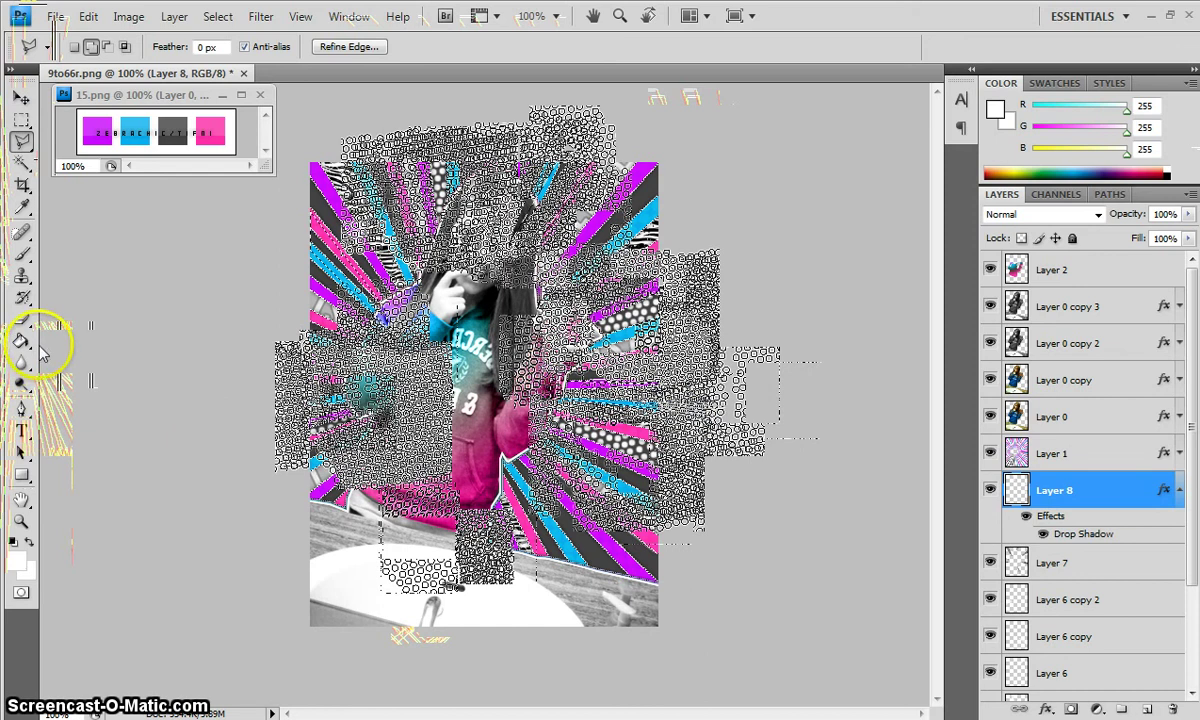
Step: Stamp white repeated LOVE text over the newly selected rays on Layer 8 with the 128 px heart-shaped brush
click(22, 254)
drag(208, 572, 212, 576)
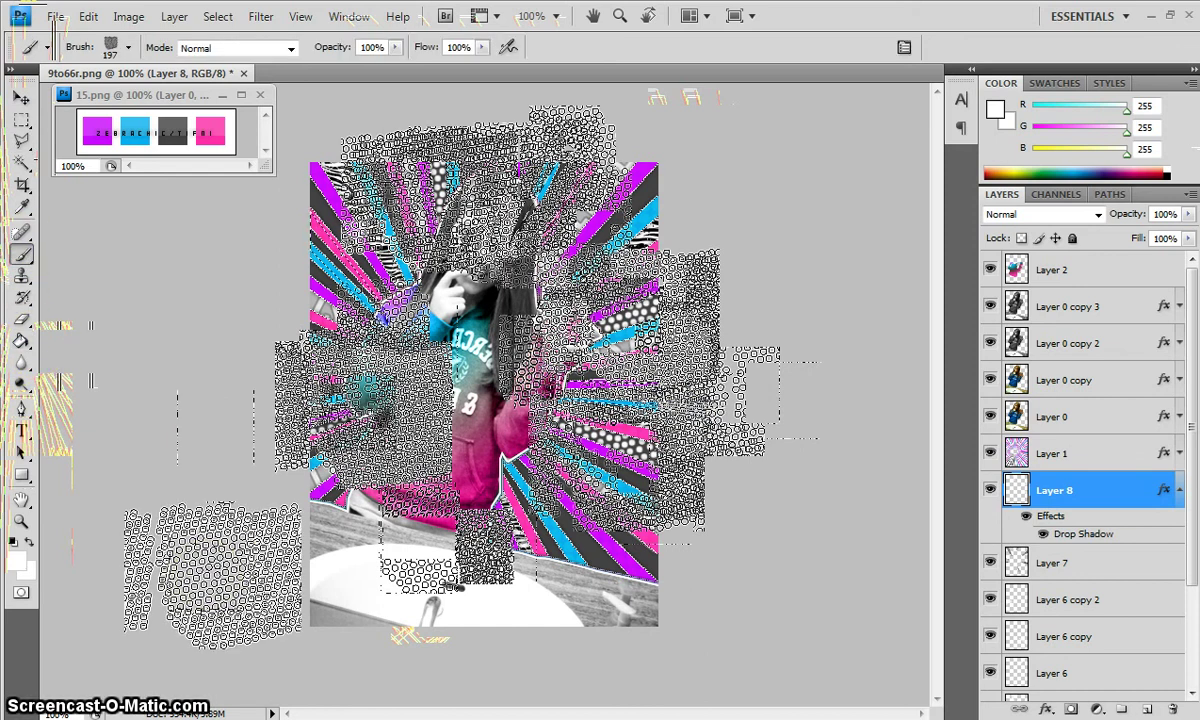
click(127, 47)
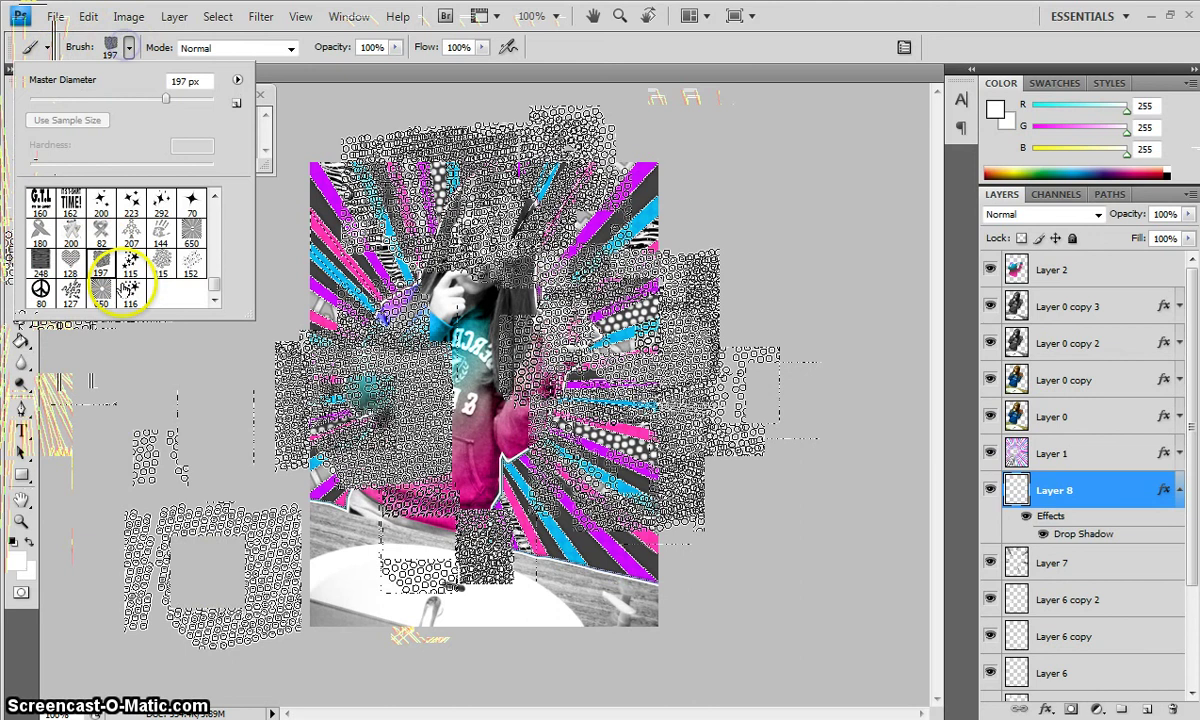
click(70, 262)
click(632, 397)
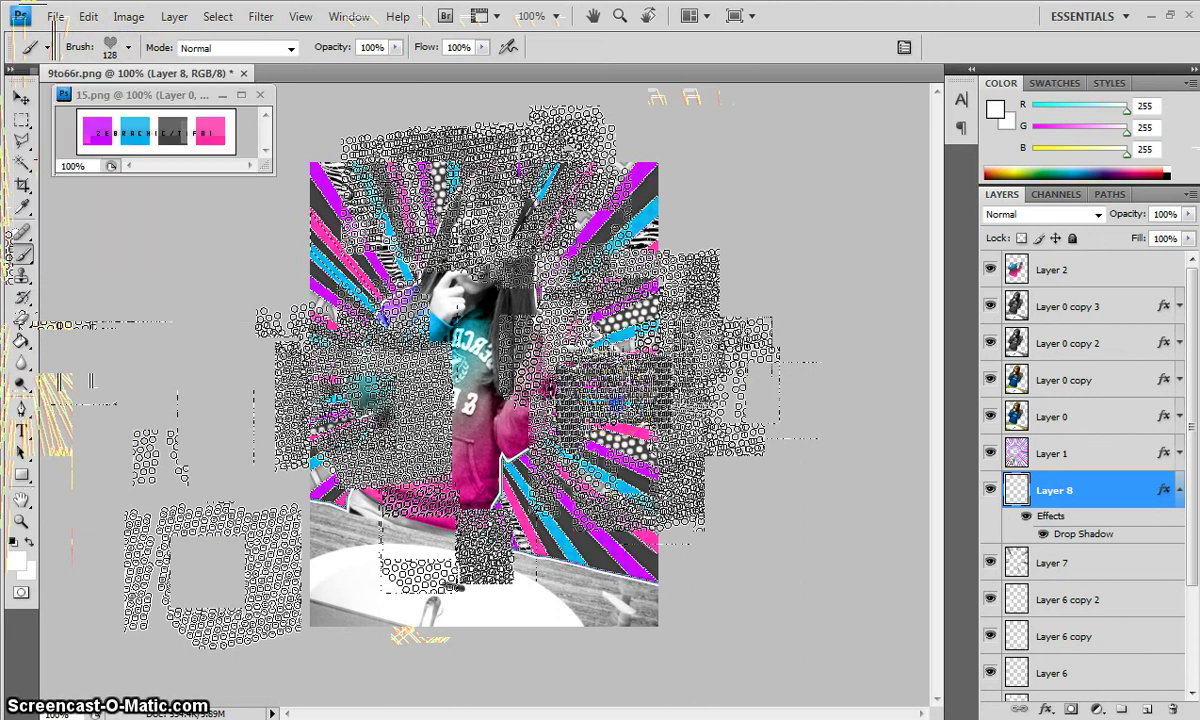
click(620, 393)
click(343, 209)
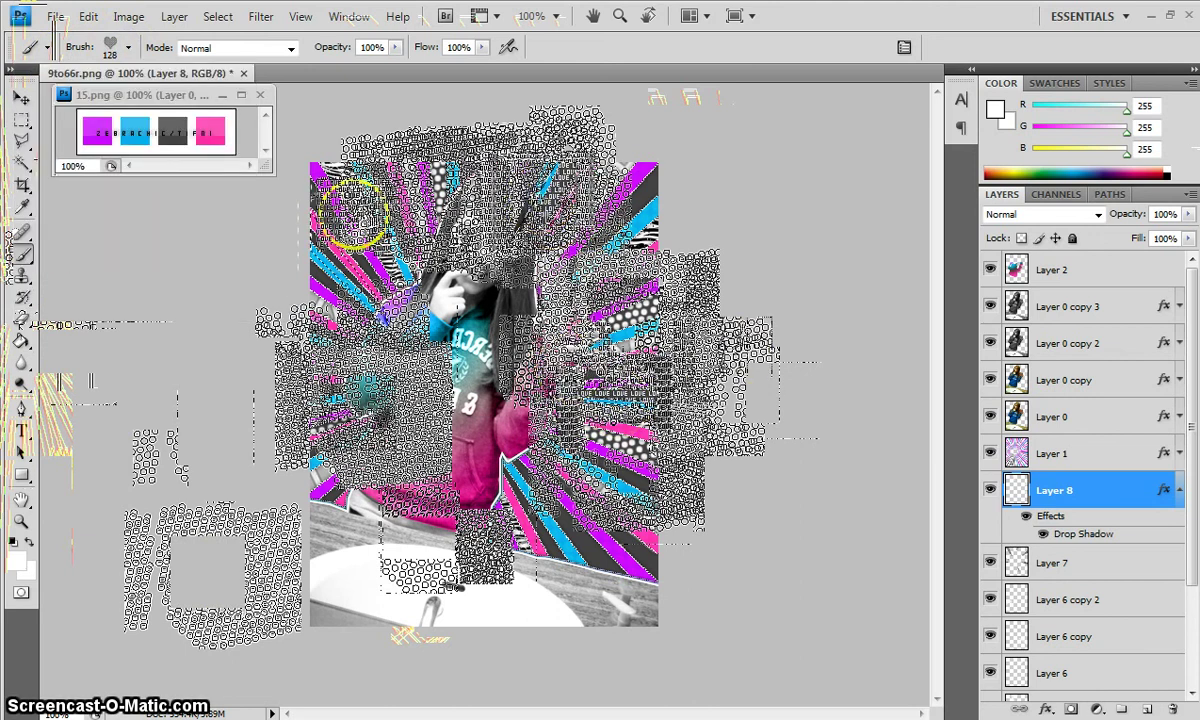
click(330, 468)
click(335, 281)
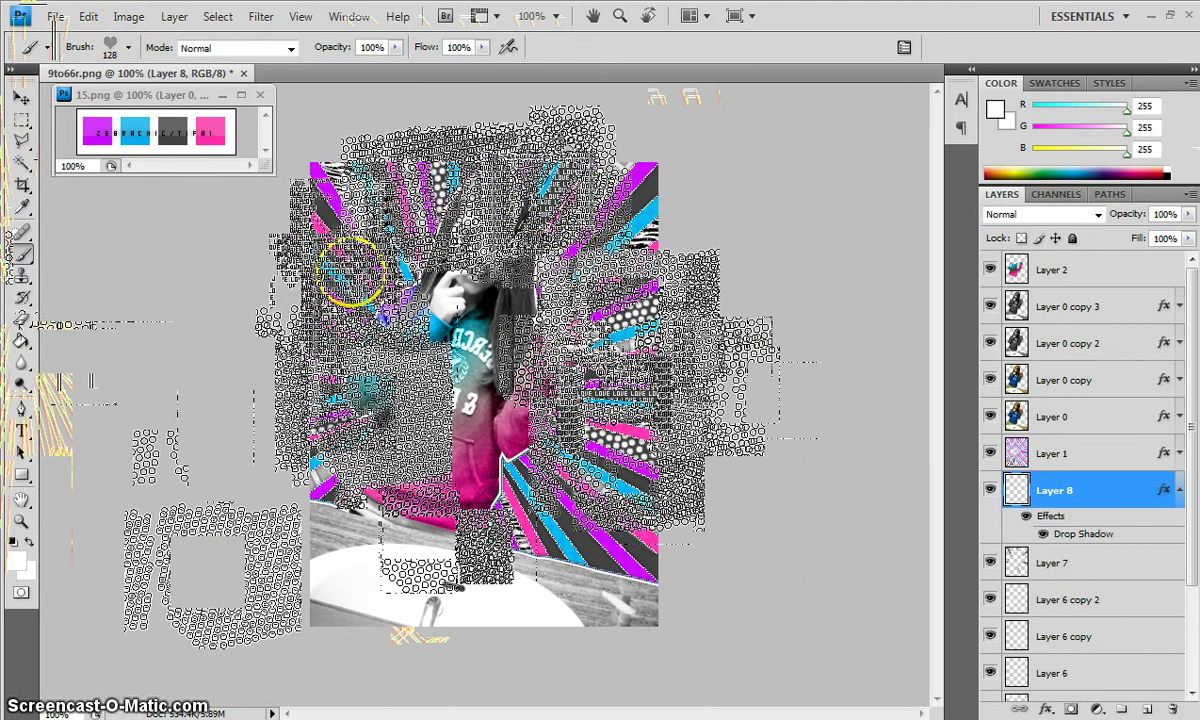
click(420, 340)
click(416, 320)
click(420, 305)
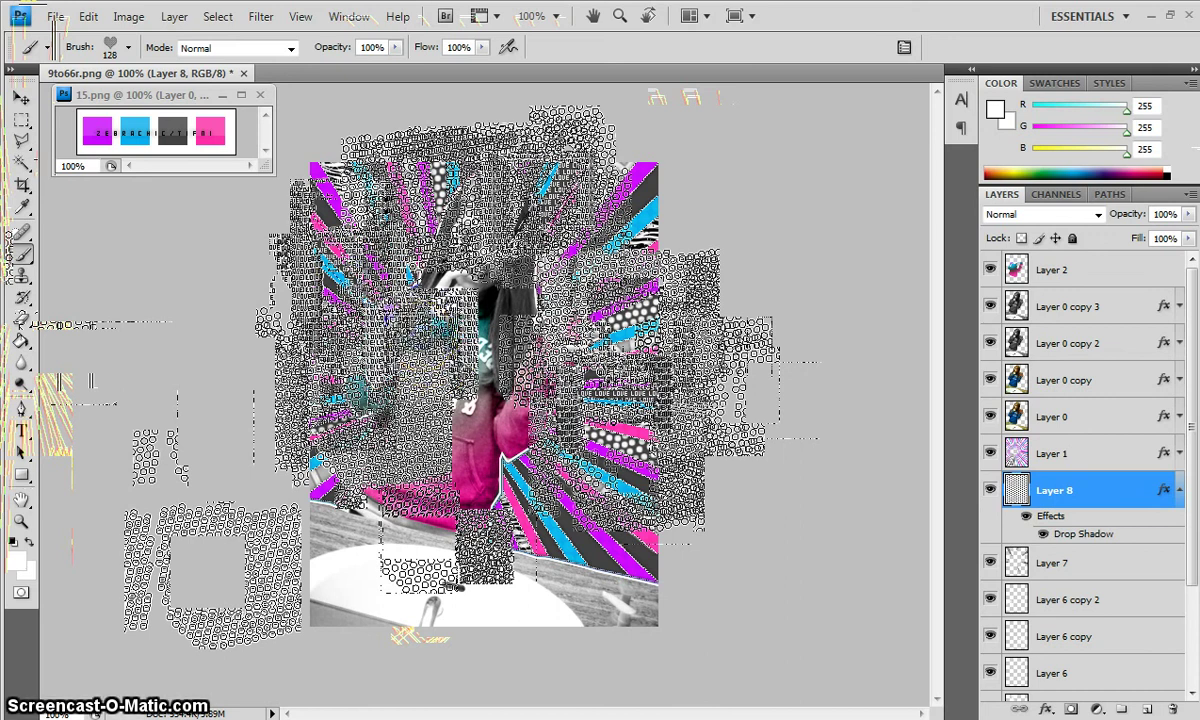